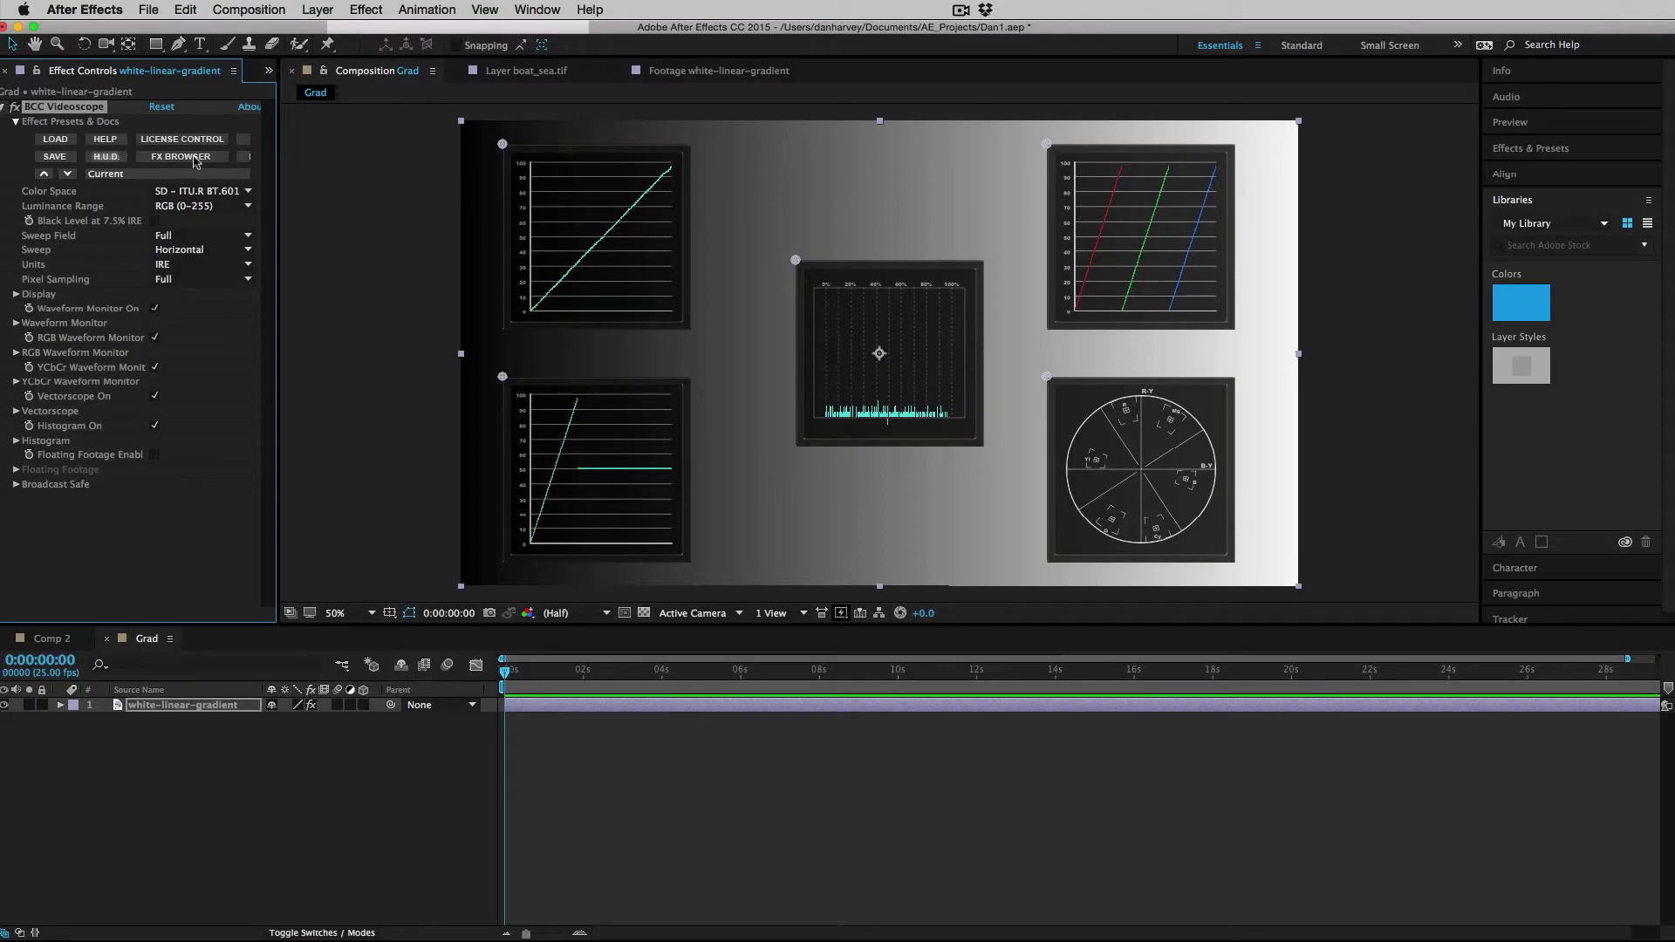
- Load the Large-LumaWaveformFloatImage2 preset into BCC Videoscope and move the waveform monitor slightly lower in the frame
{"action": "left_click", "coordinate": [196, 157]}
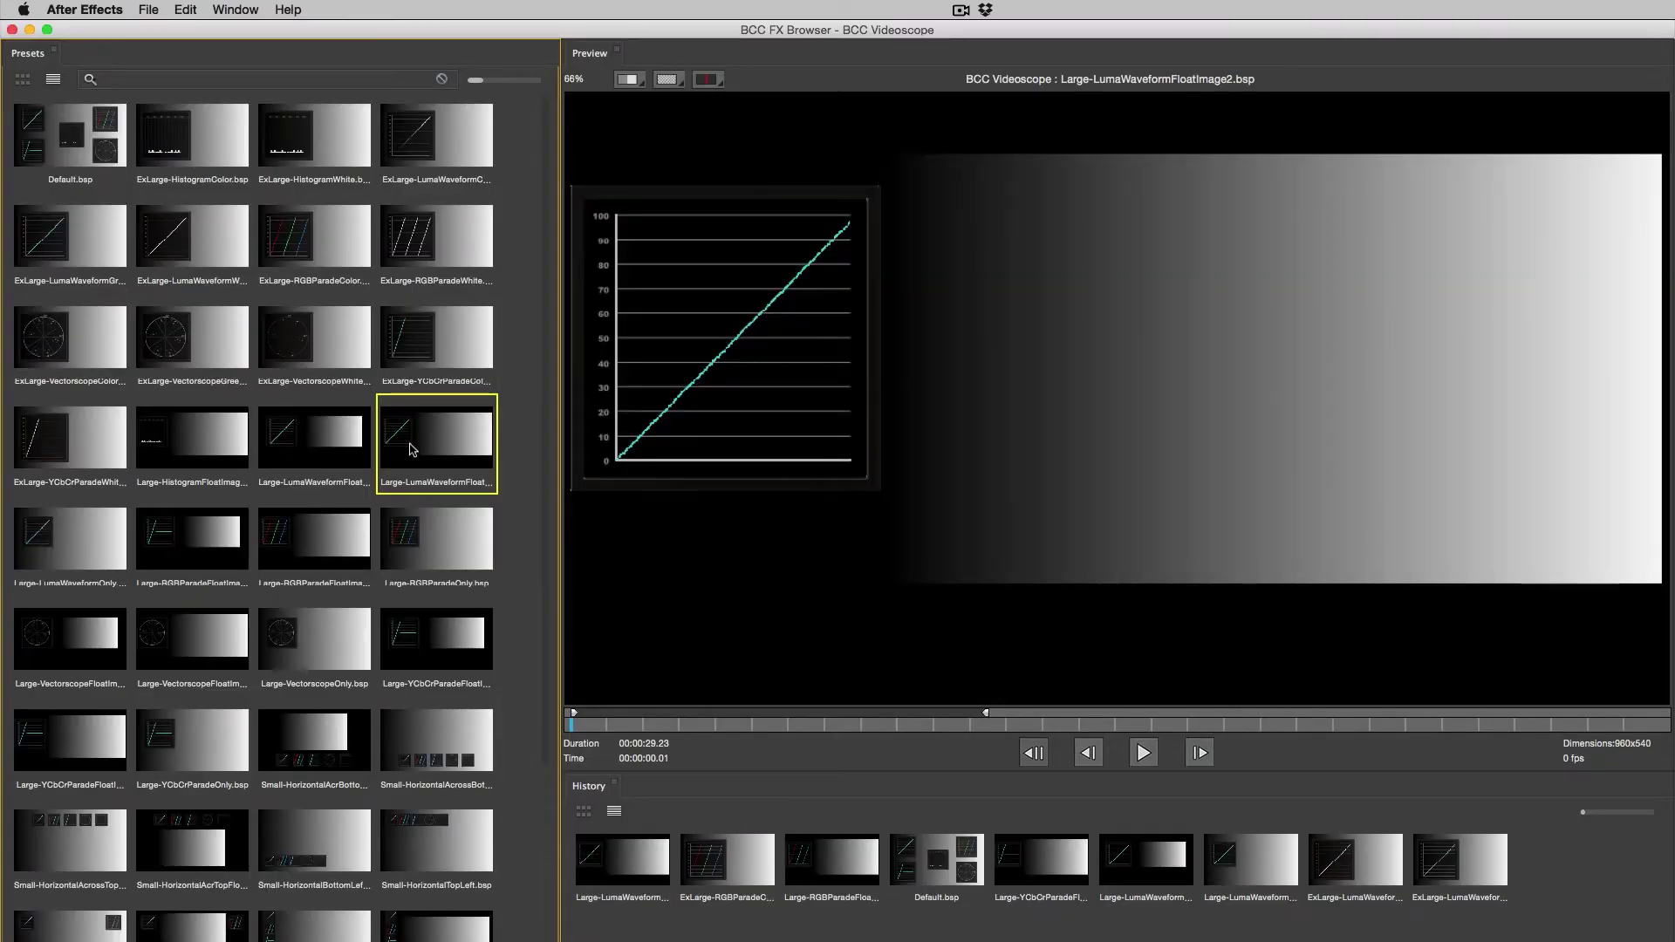
{"action": "key", "text": "Return"}
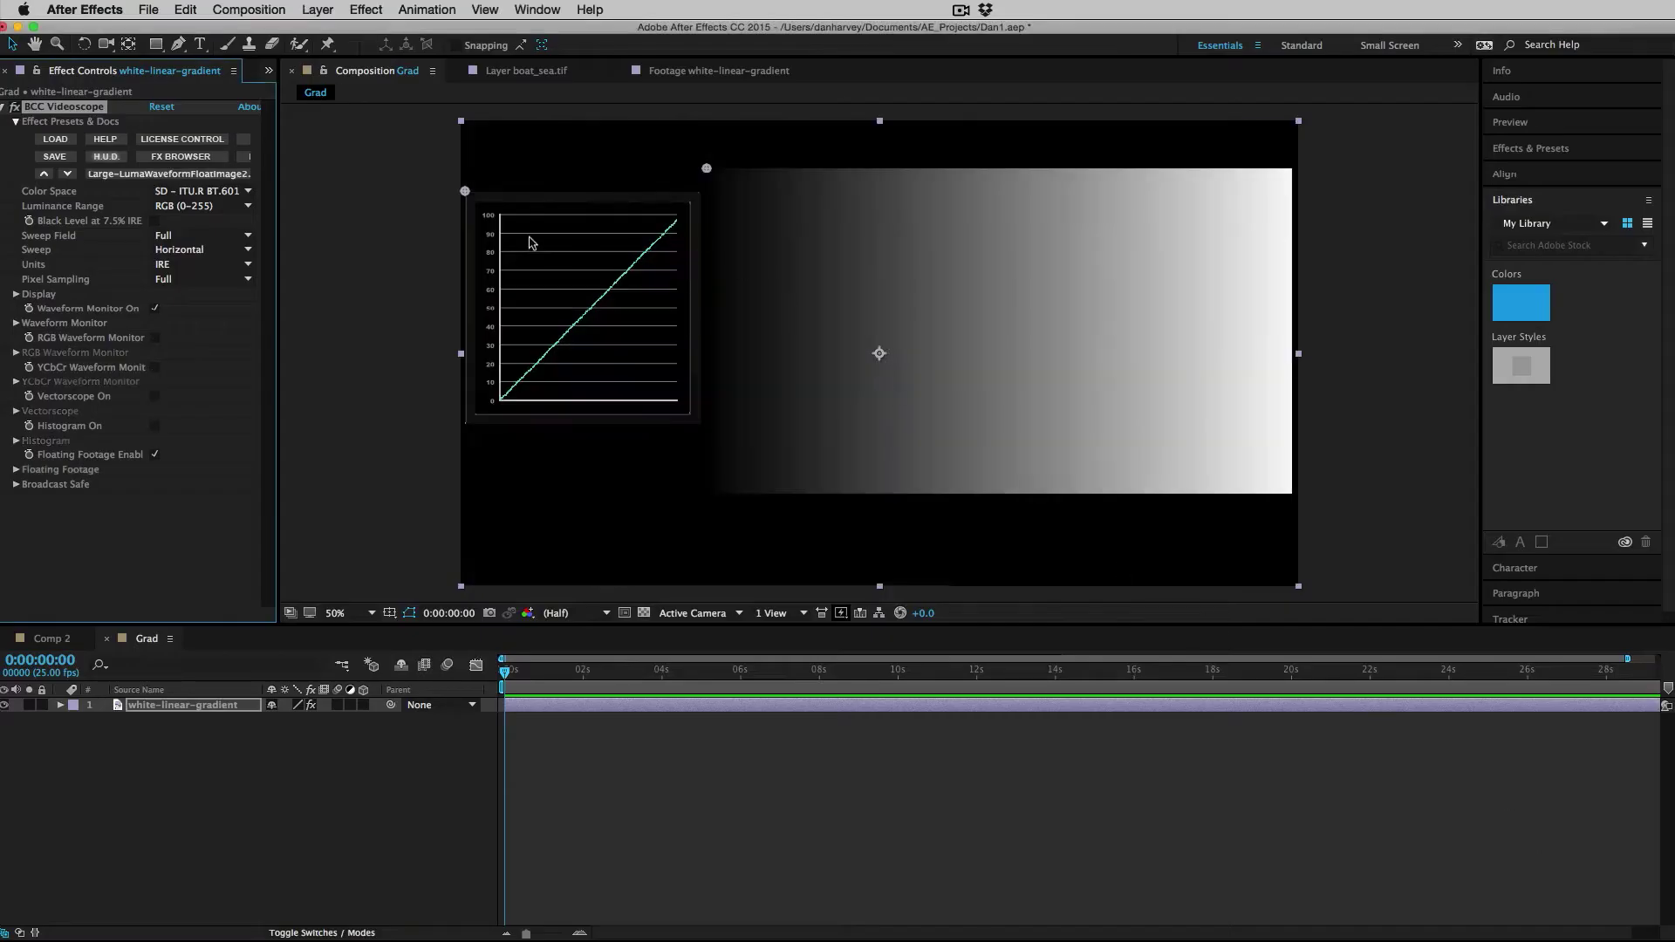
{"action": "mouse_move", "coordinate": [501, 218]}
{"action": "left_mouse_down"}
{"action": "mouse_move", "coordinate": [510, 381]}
{"action": "mouse_move", "coordinate": [501, 217]}
{"action": "mouse_move", "coordinate": [465, 191]}
{"action": "mouse_move", "coordinate": [486, 313]}
{"action": "mouse_move", "coordinate": [475, 160]}
{"action": "mouse_move", "coordinate": [470, 215]}
{"action": "left_mouse_up"}
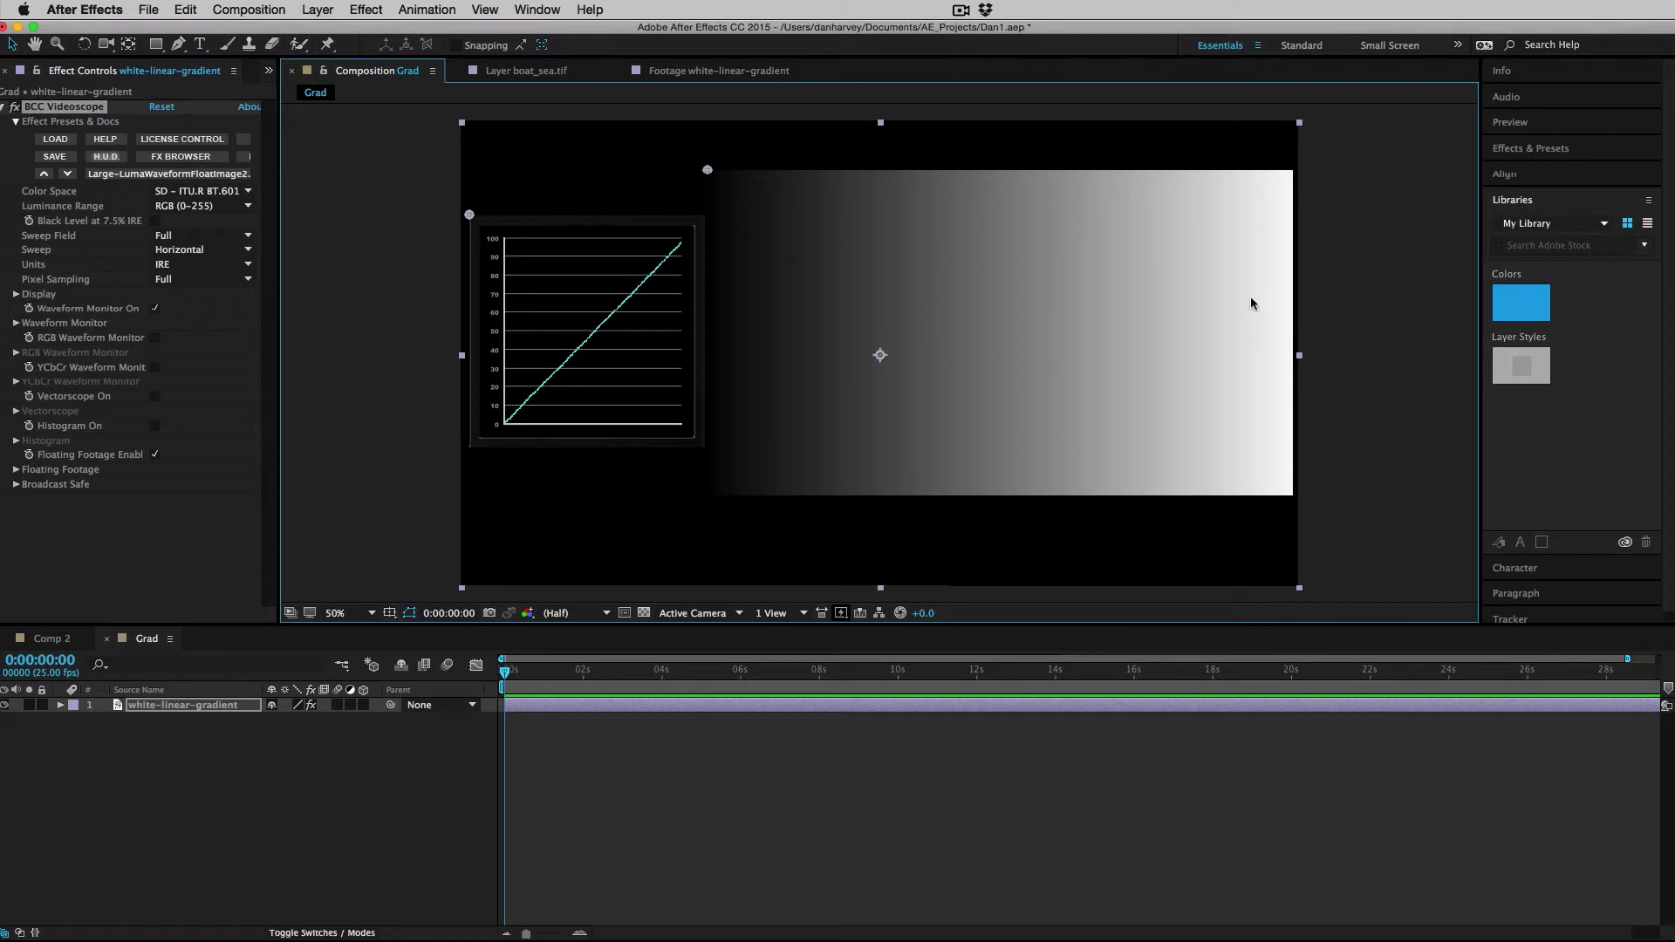
- Set the project's color working space to HDTV (Rec. 709) 16-235
{"action": "left_click", "coordinate": [146, 10]}
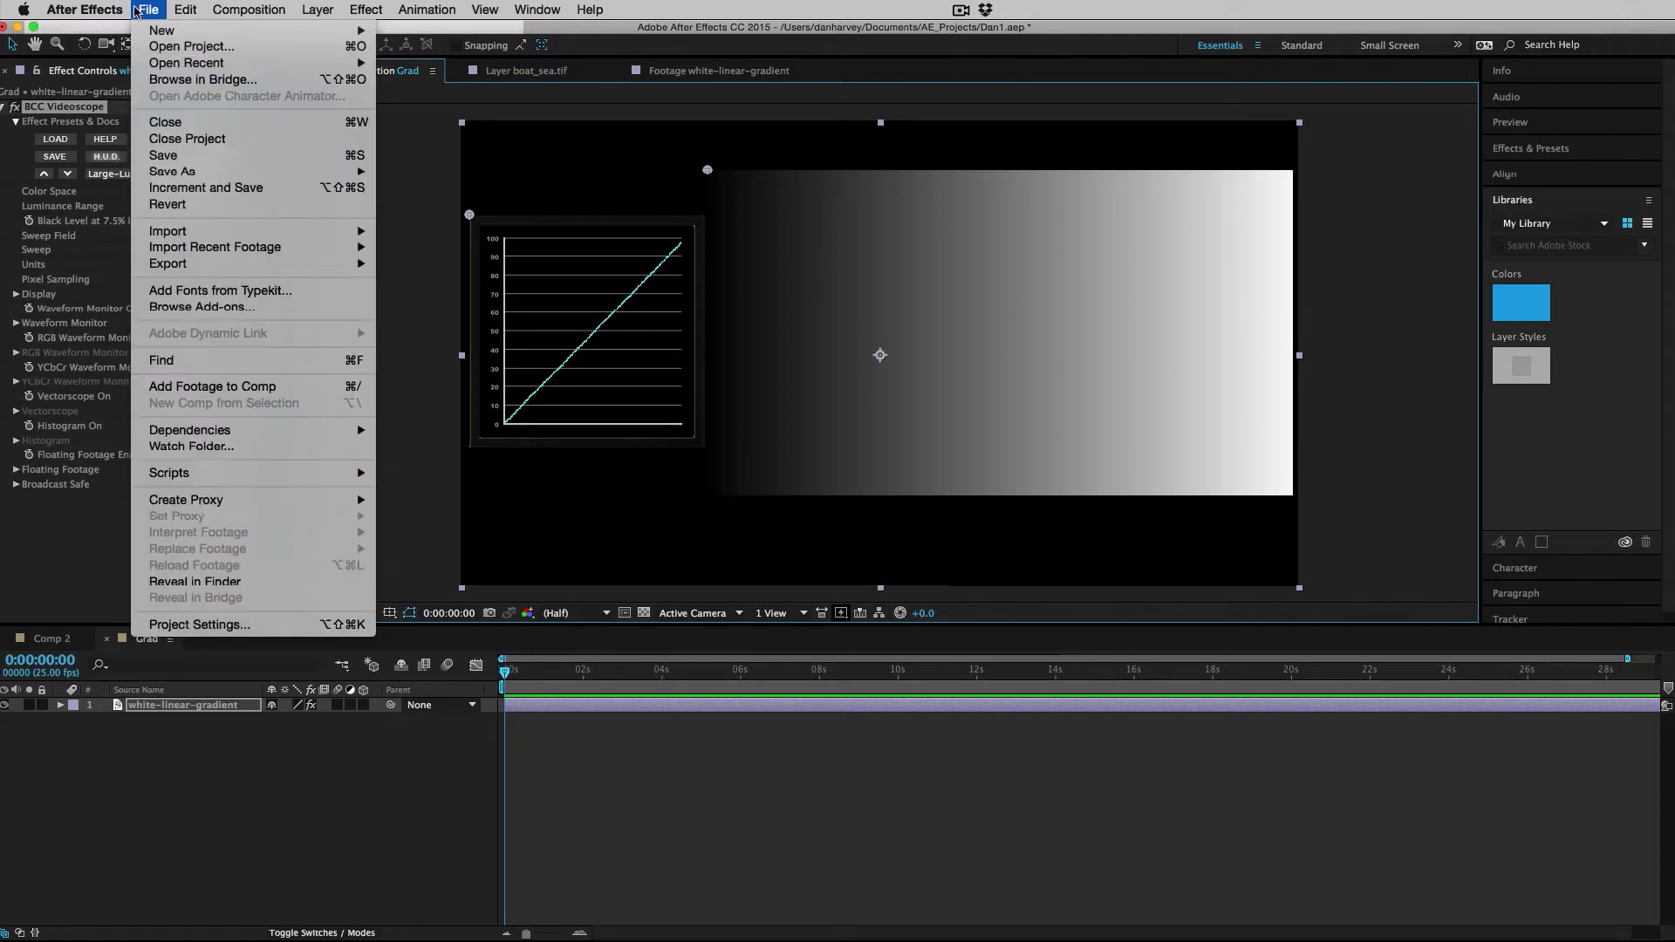
{"action": "left_click", "coordinate": [181, 626]}
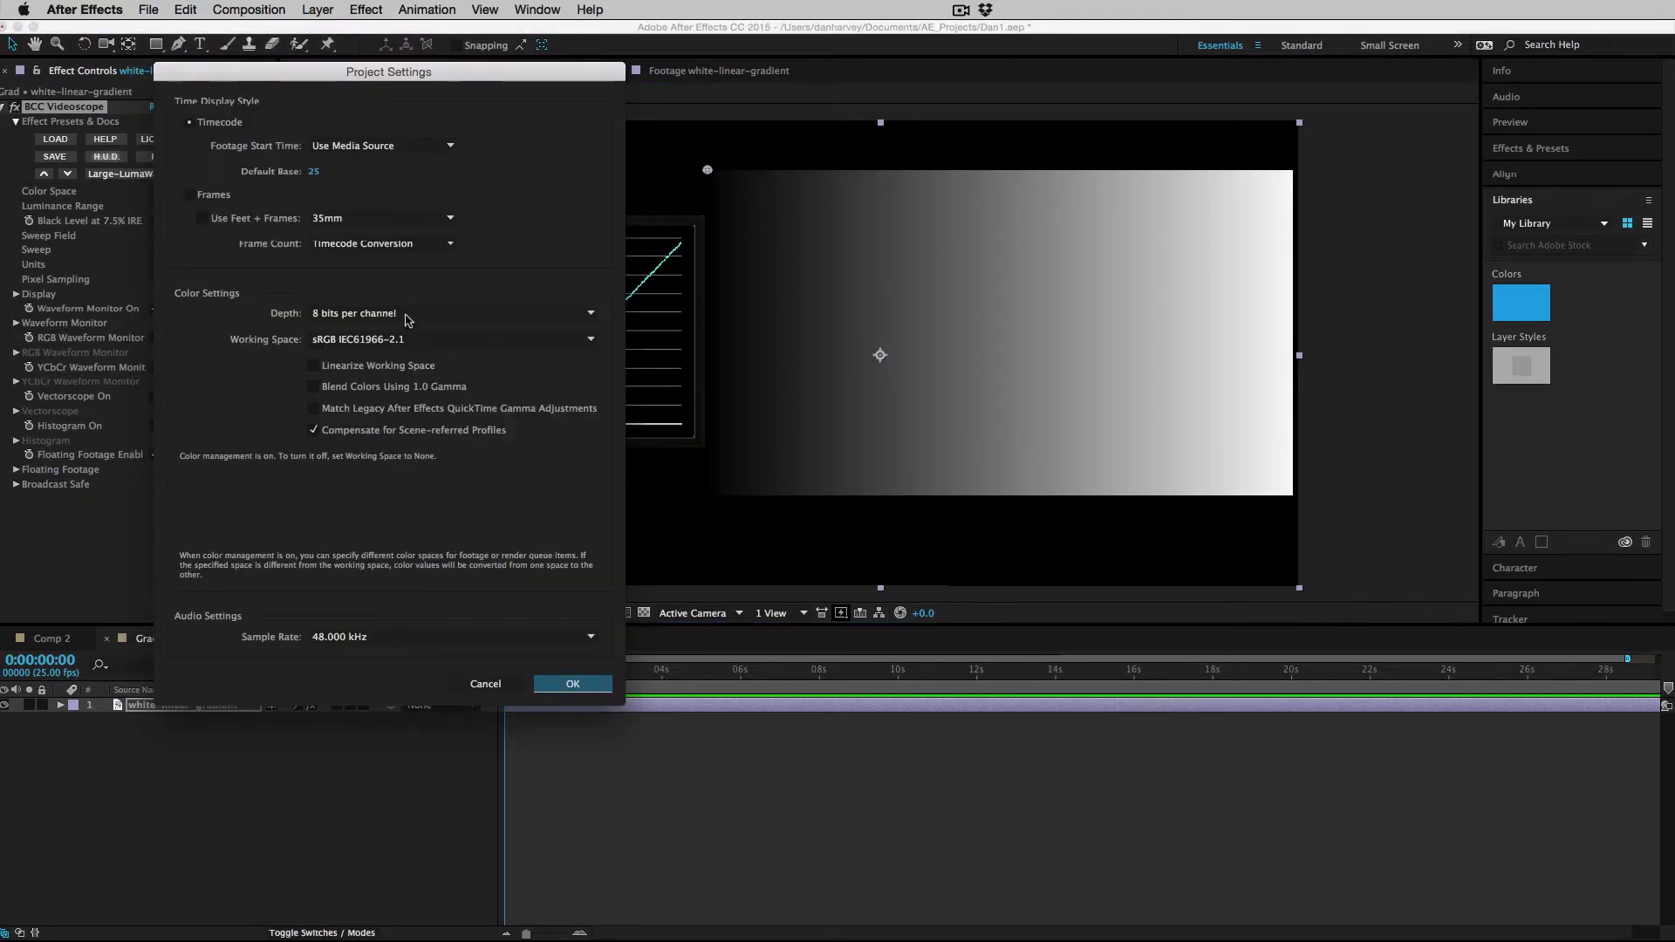
{"action": "left_click", "coordinate": [388, 342]}
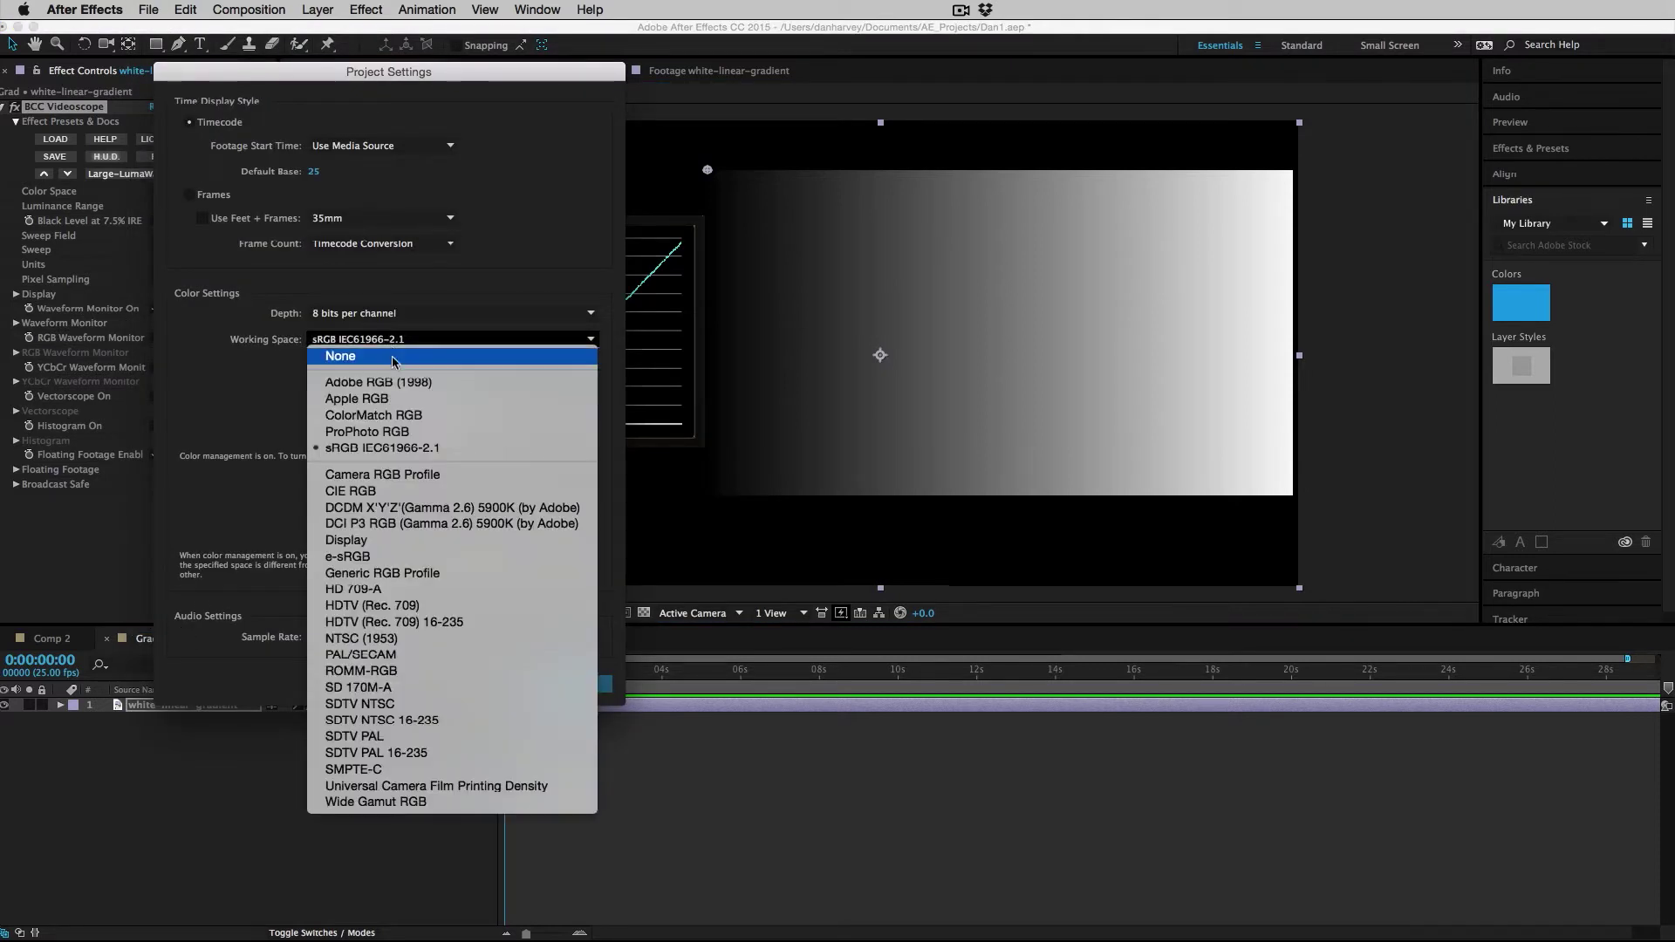
{"action": "key", "text": "Escape"}
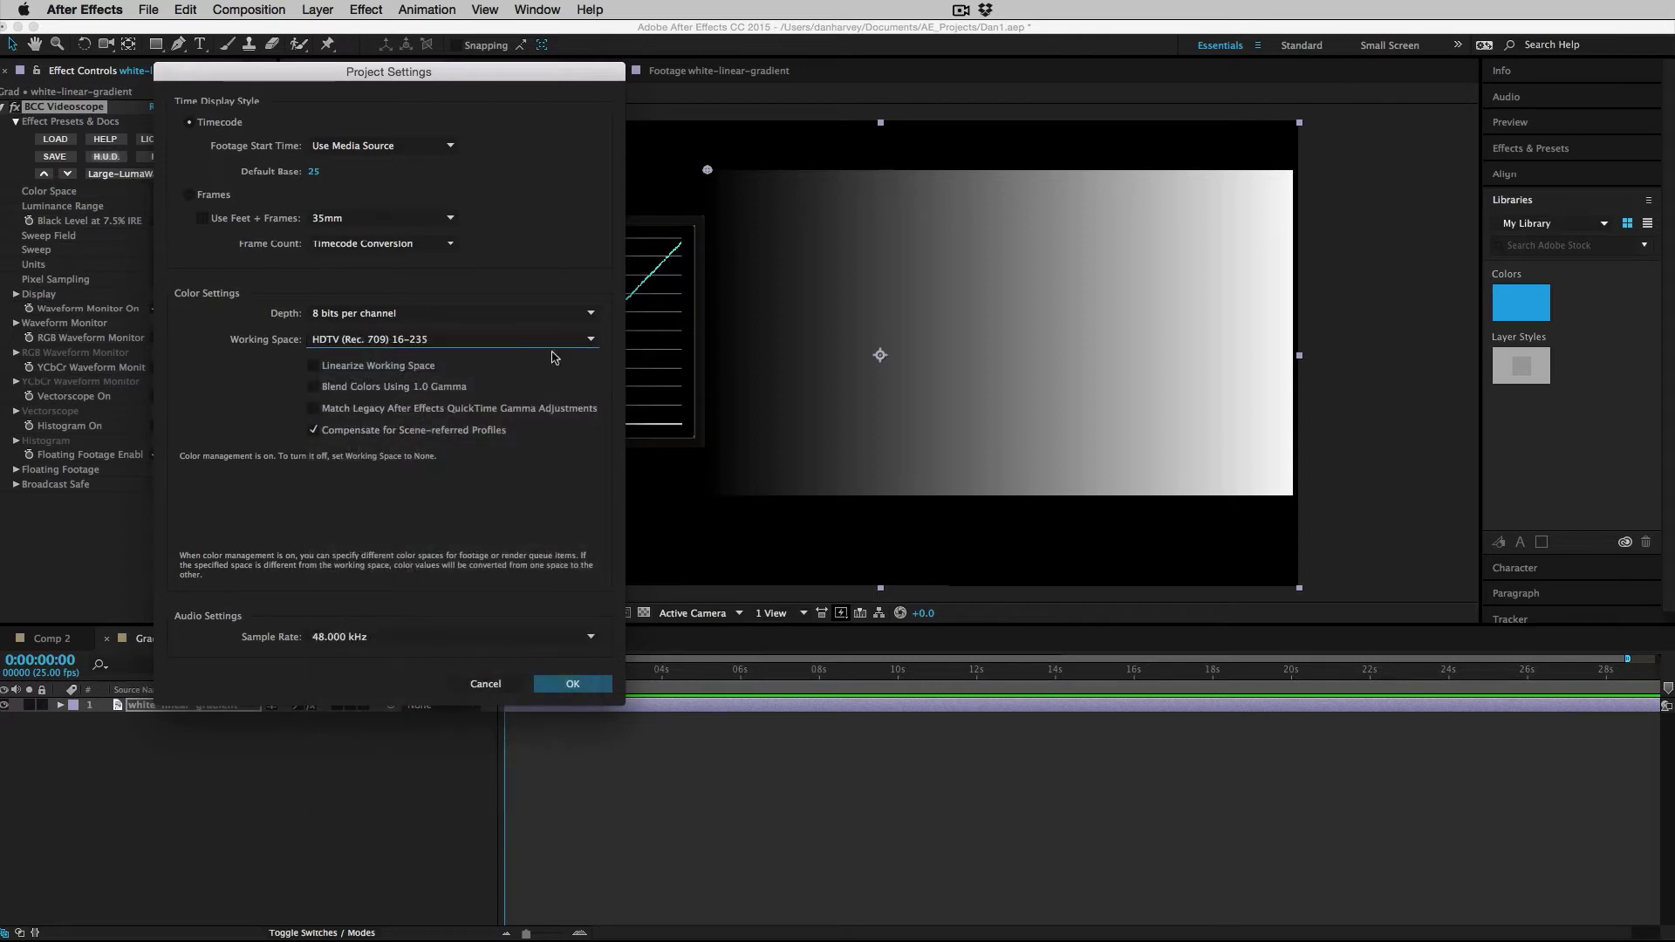
{"action": "left_click", "coordinate": [574, 683]}
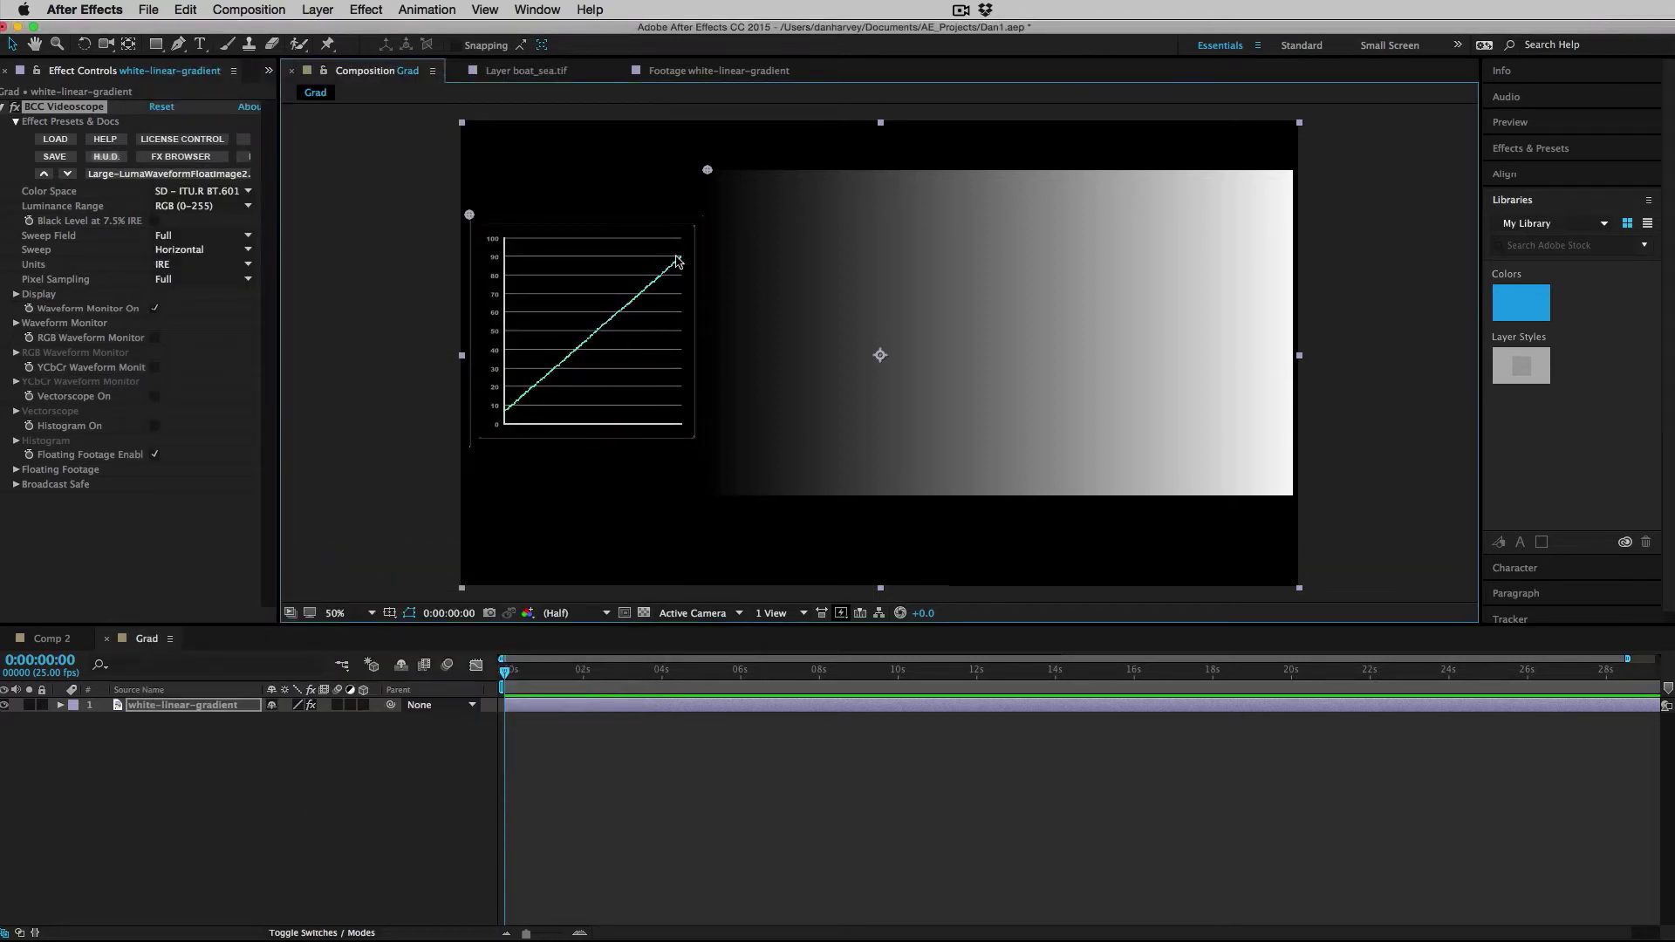
- Return the project's color working space to sRGB IEC61966-2.1
{"action": "left_click", "coordinate": [149, 10]}
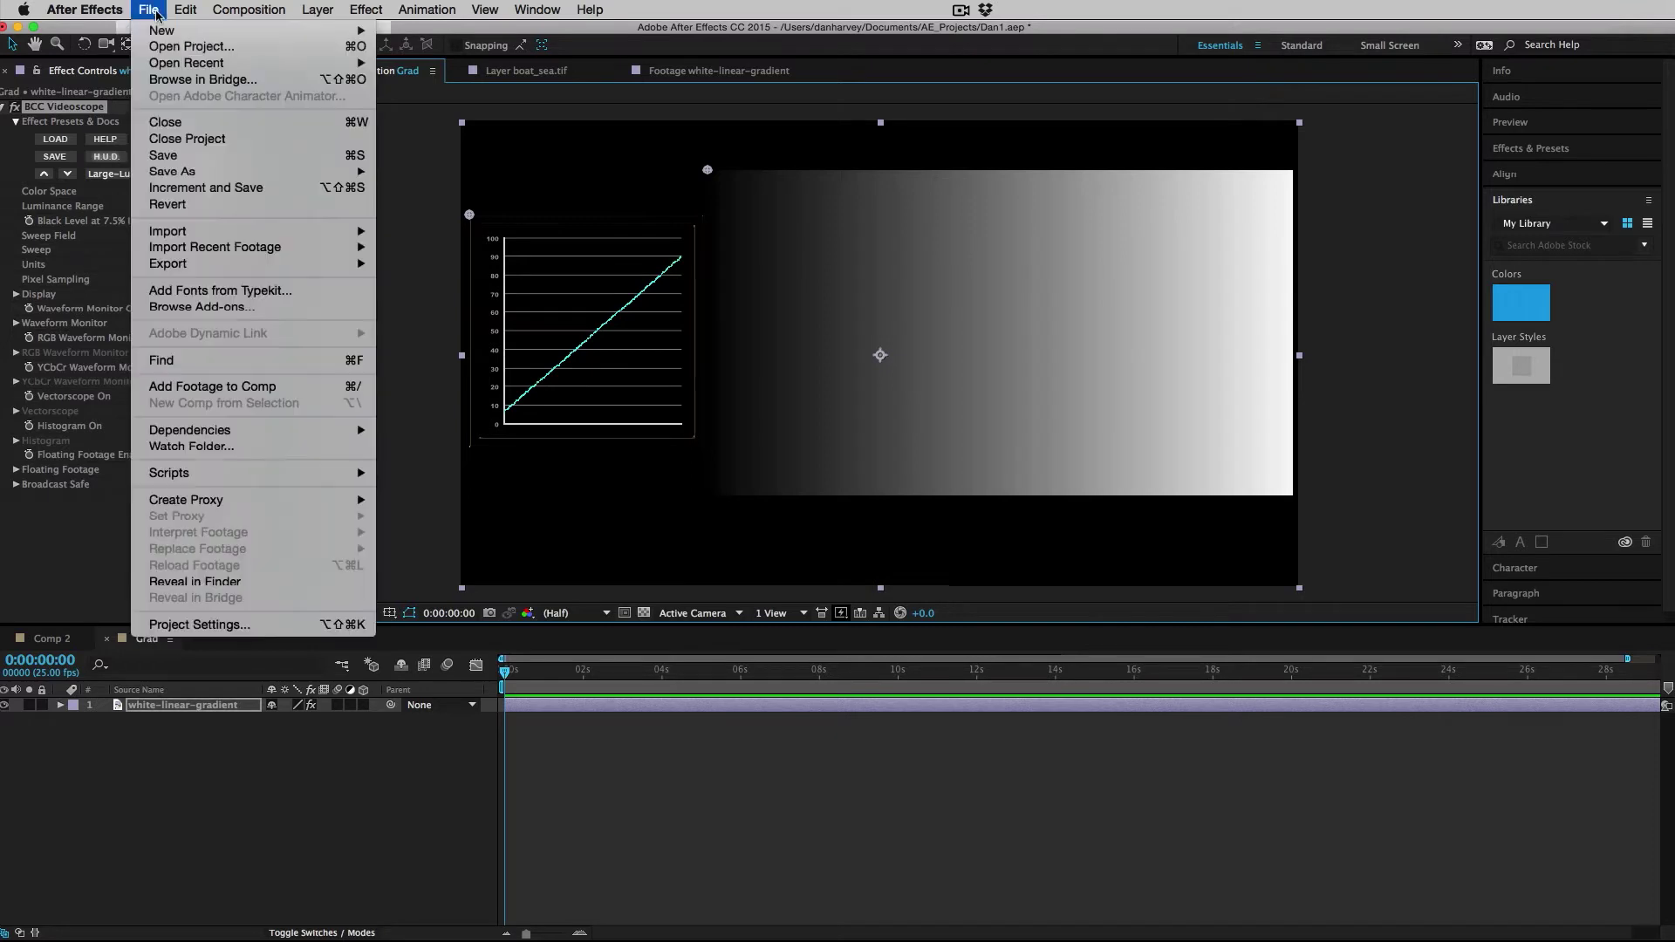
{"action": "left_click", "coordinate": [274, 625]}
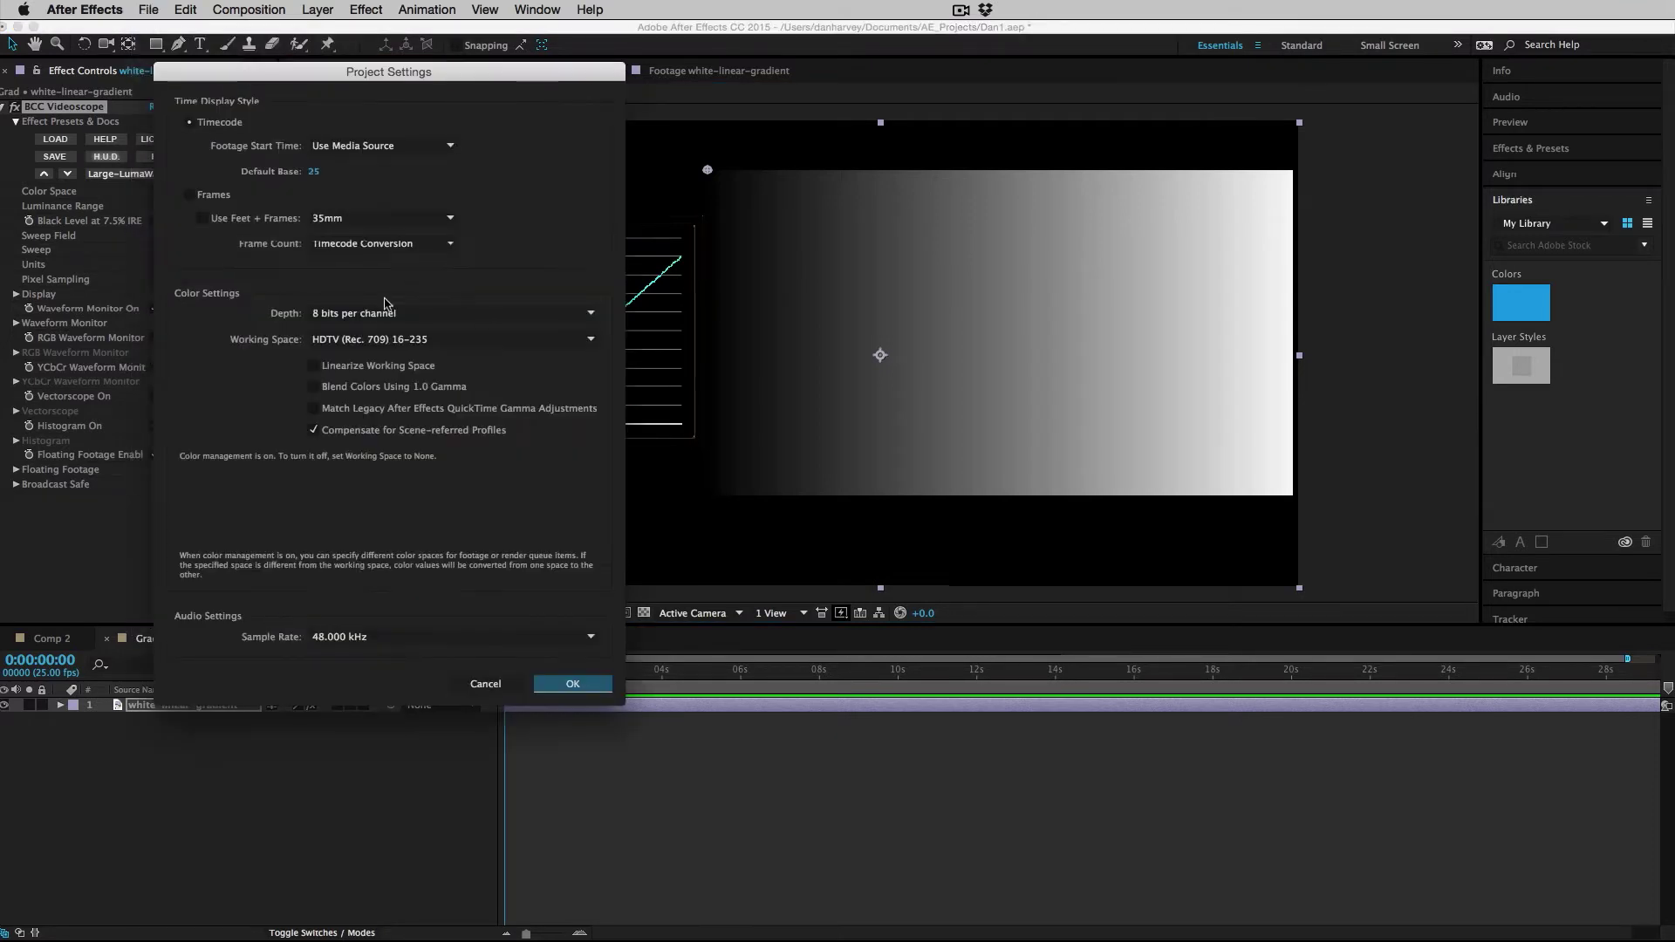
{"action": "left_click", "coordinate": [367, 340]}
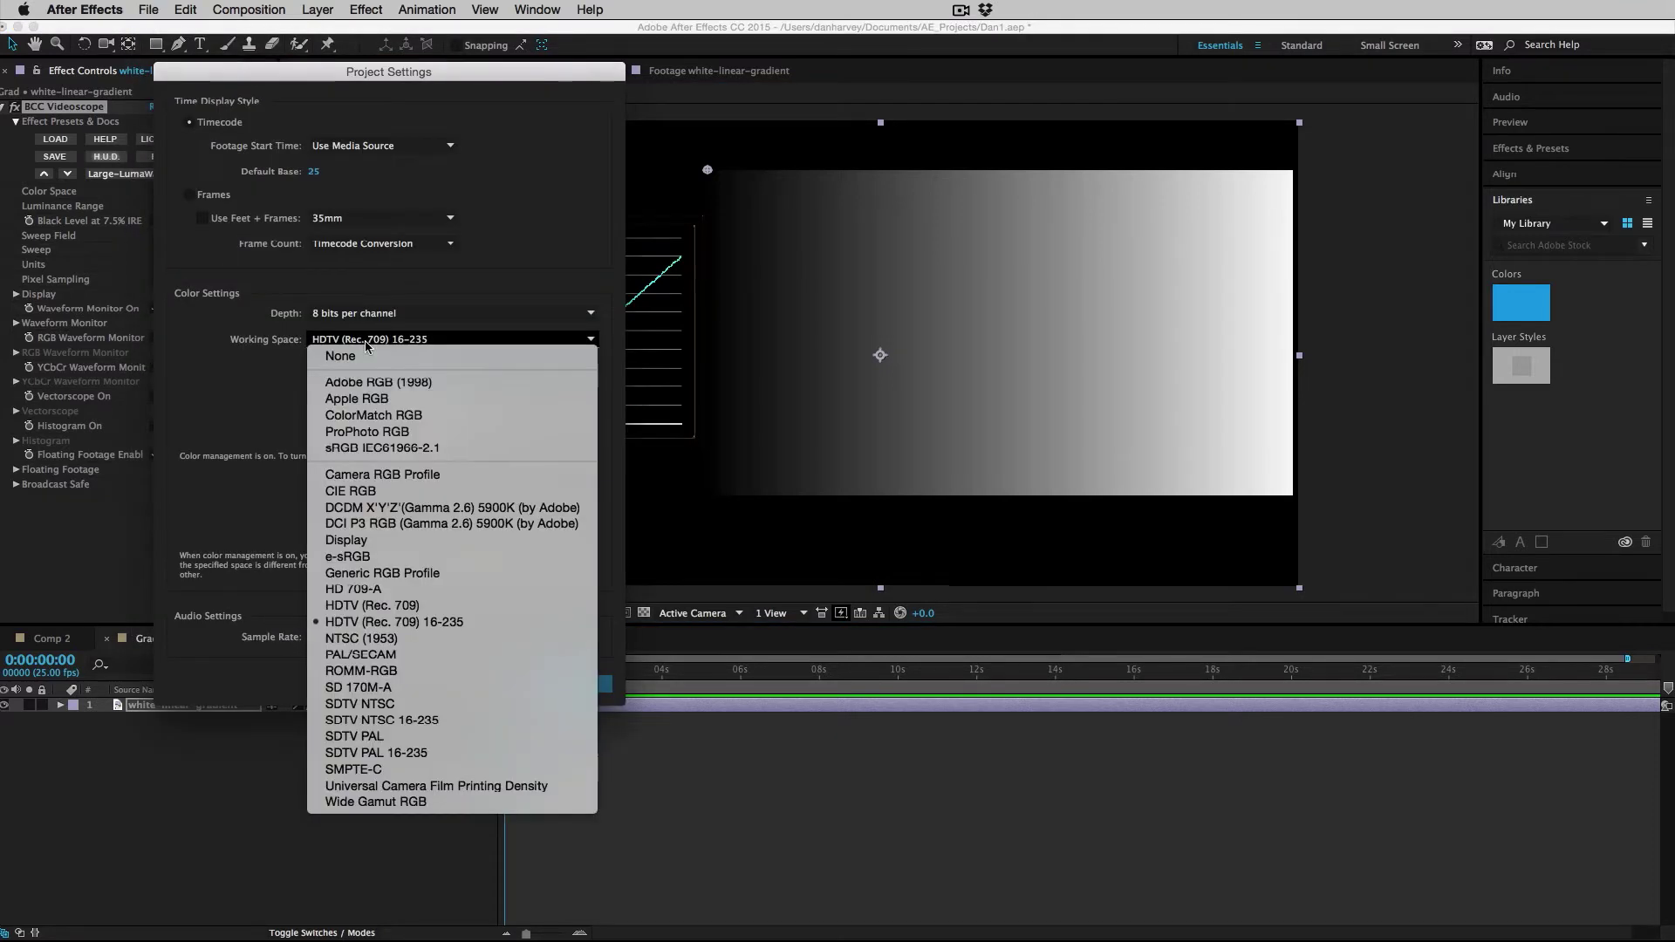
{"action": "left_click", "coordinate": [376, 450]}
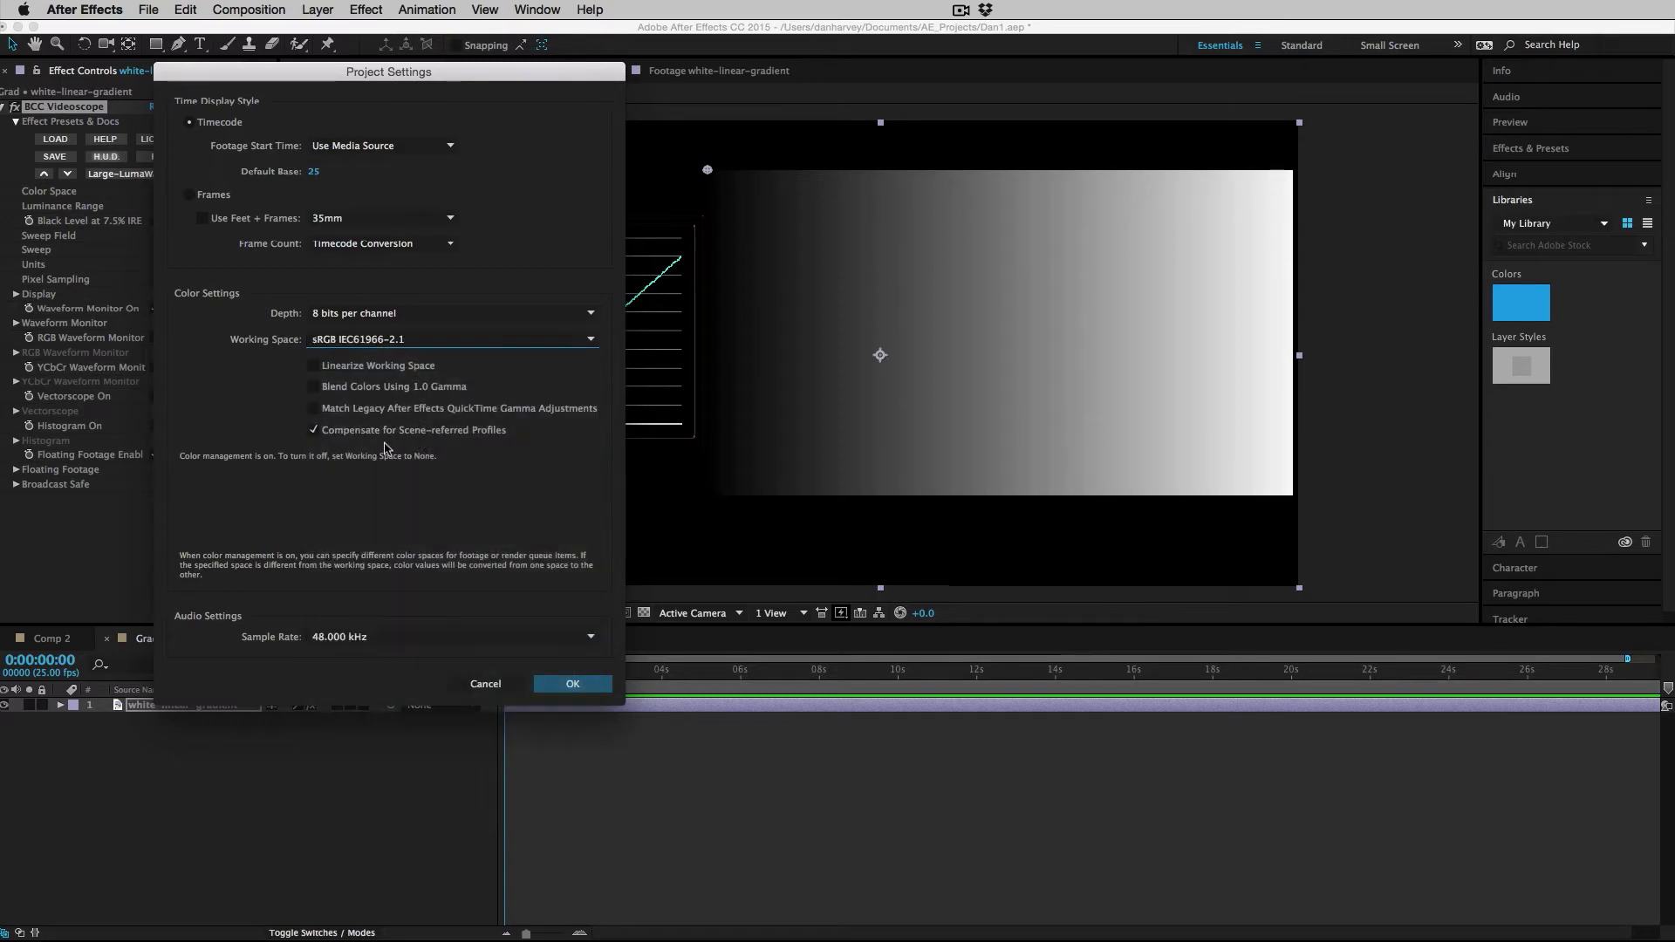
{"action": "left_click", "coordinate": [574, 684]}
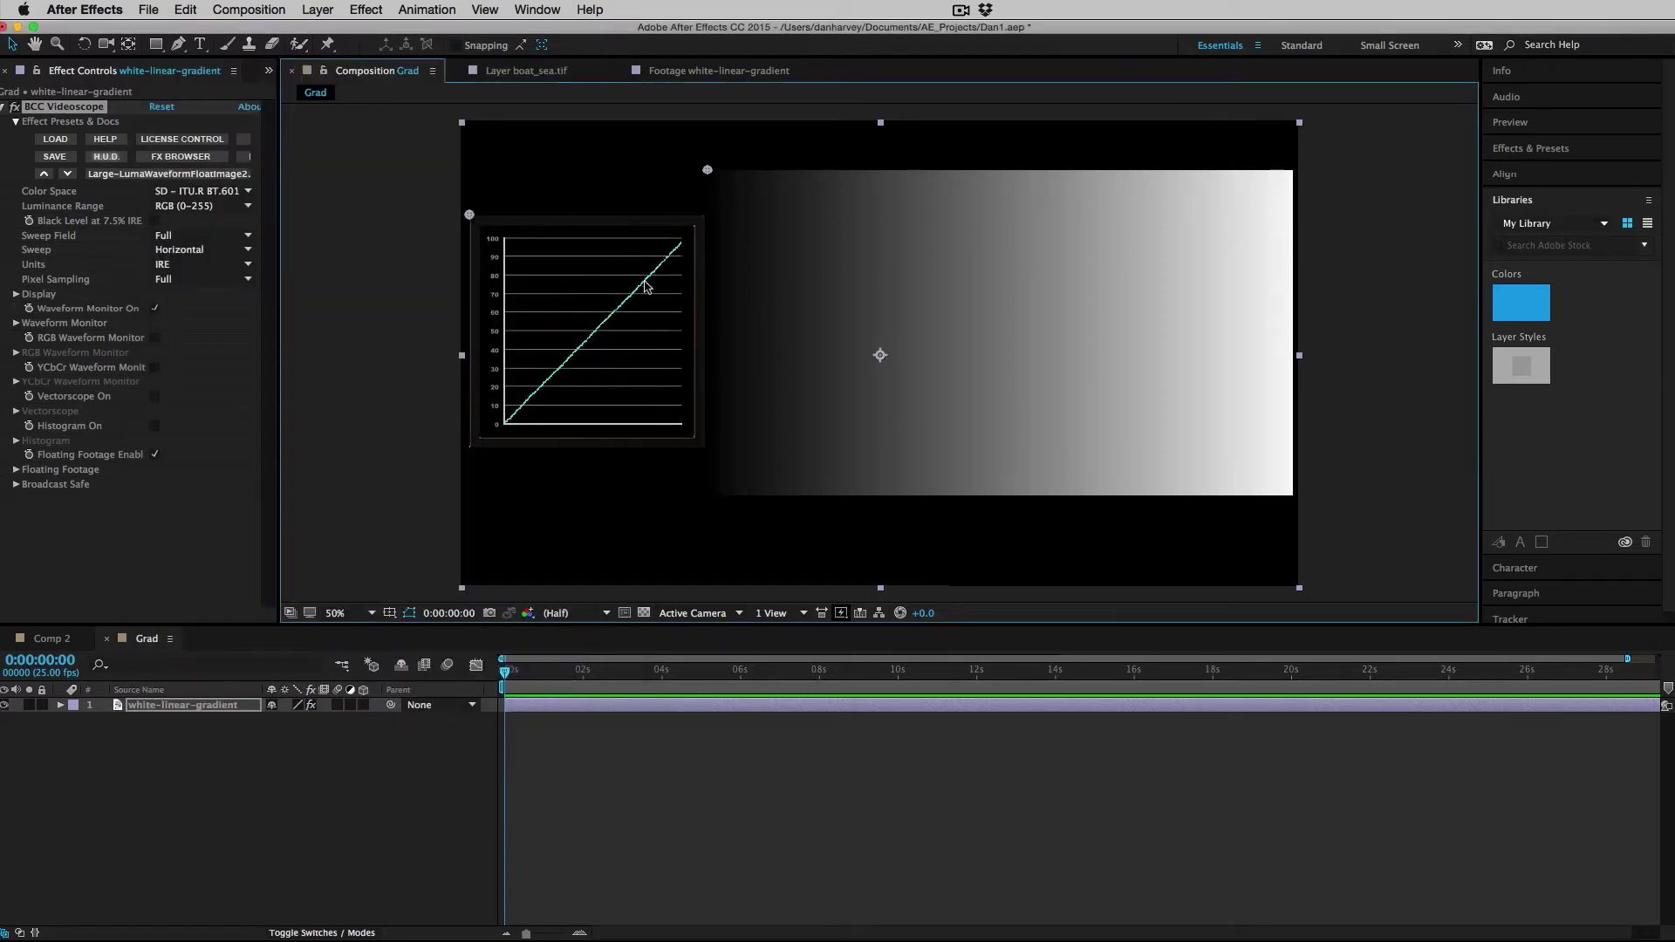
- Compare the Videoscope's luminance ranges by switching to D1 (16-235) and back to RGB (0-255) twice
{"action": "left_click", "coordinate": [202, 221]}
{"action": "left_click", "coordinate": [202, 208]}
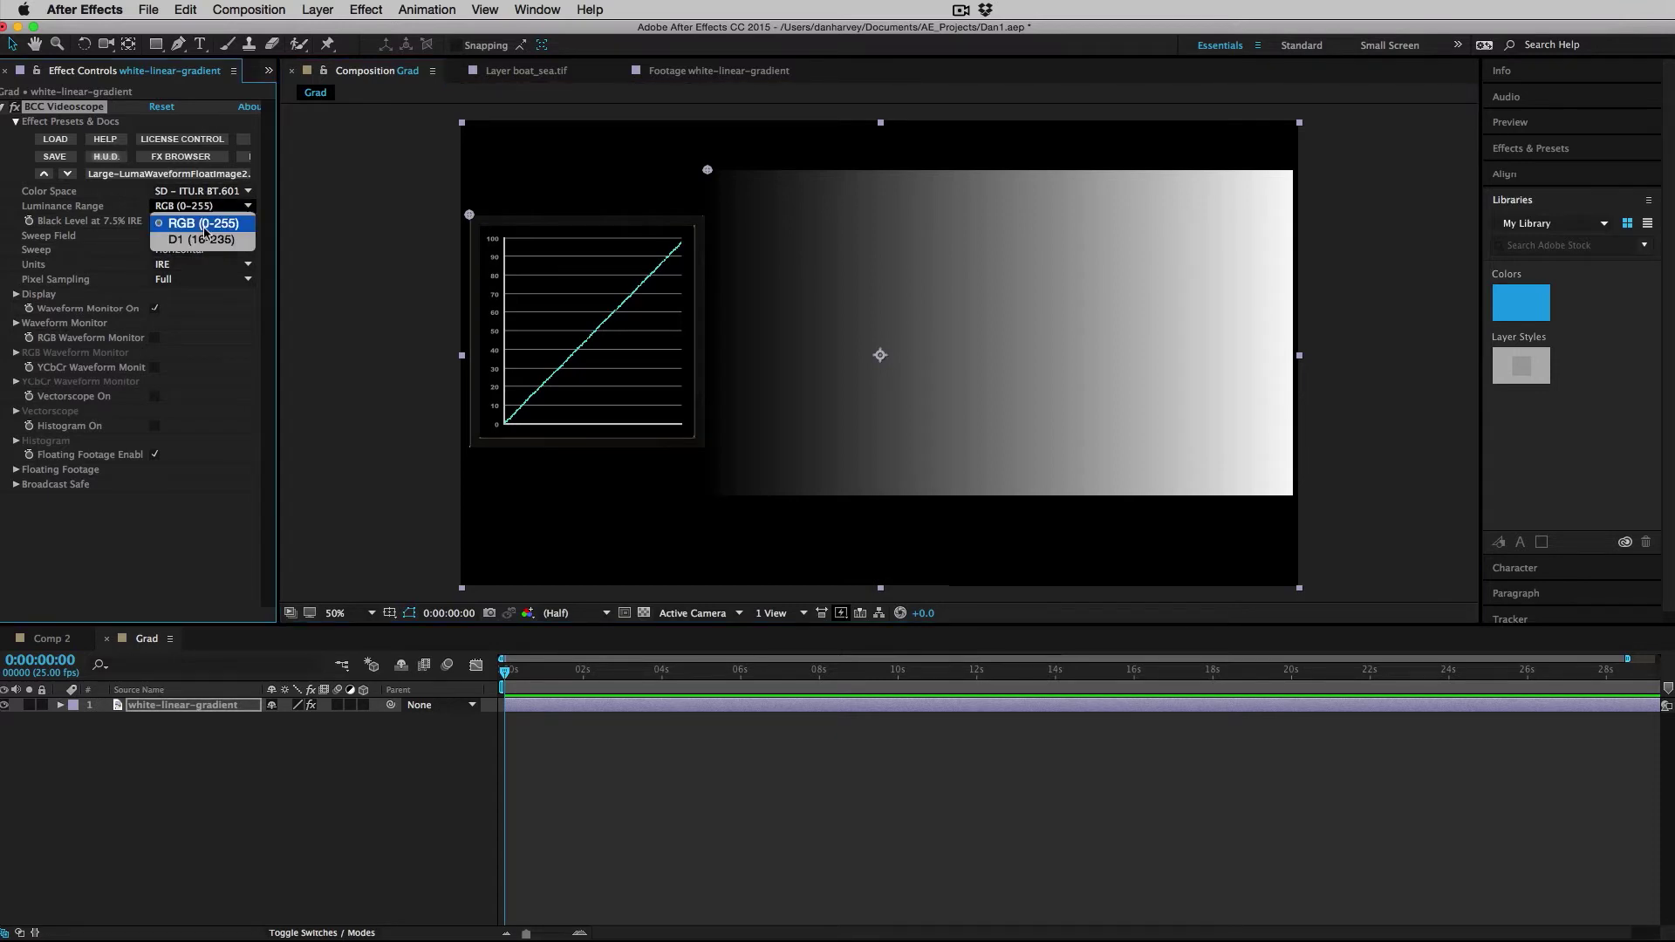
{"action": "left_click", "coordinate": [204, 240]}
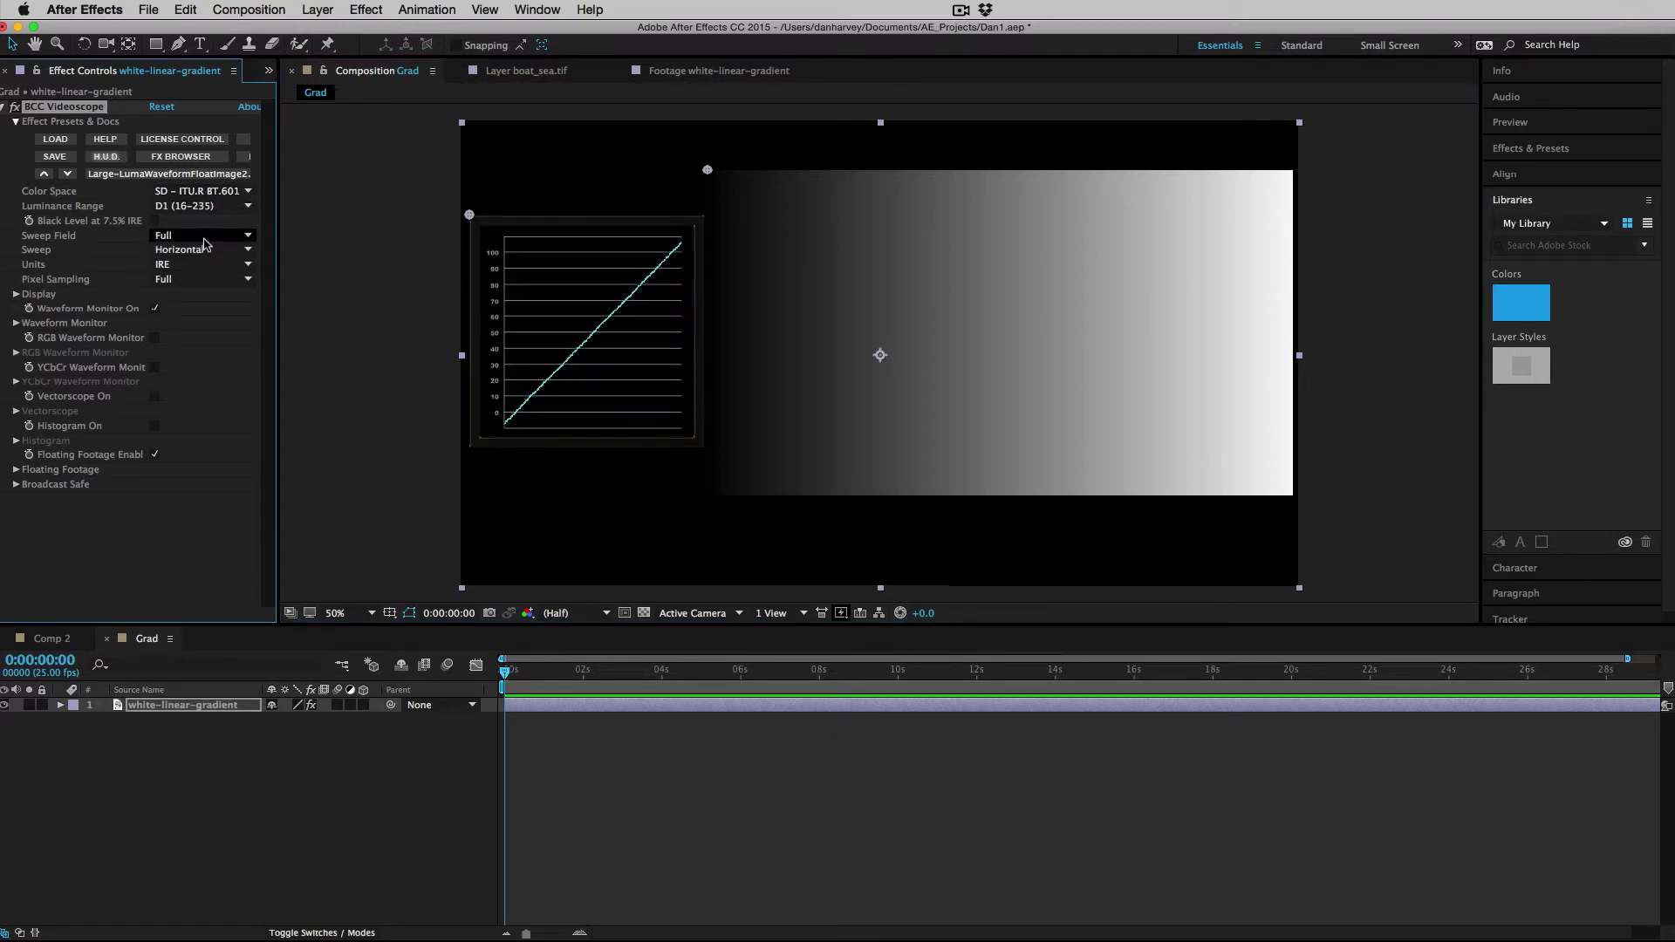
{"action": "left_click", "coordinate": [202, 206]}
{"action": "left_click", "coordinate": [205, 223]}
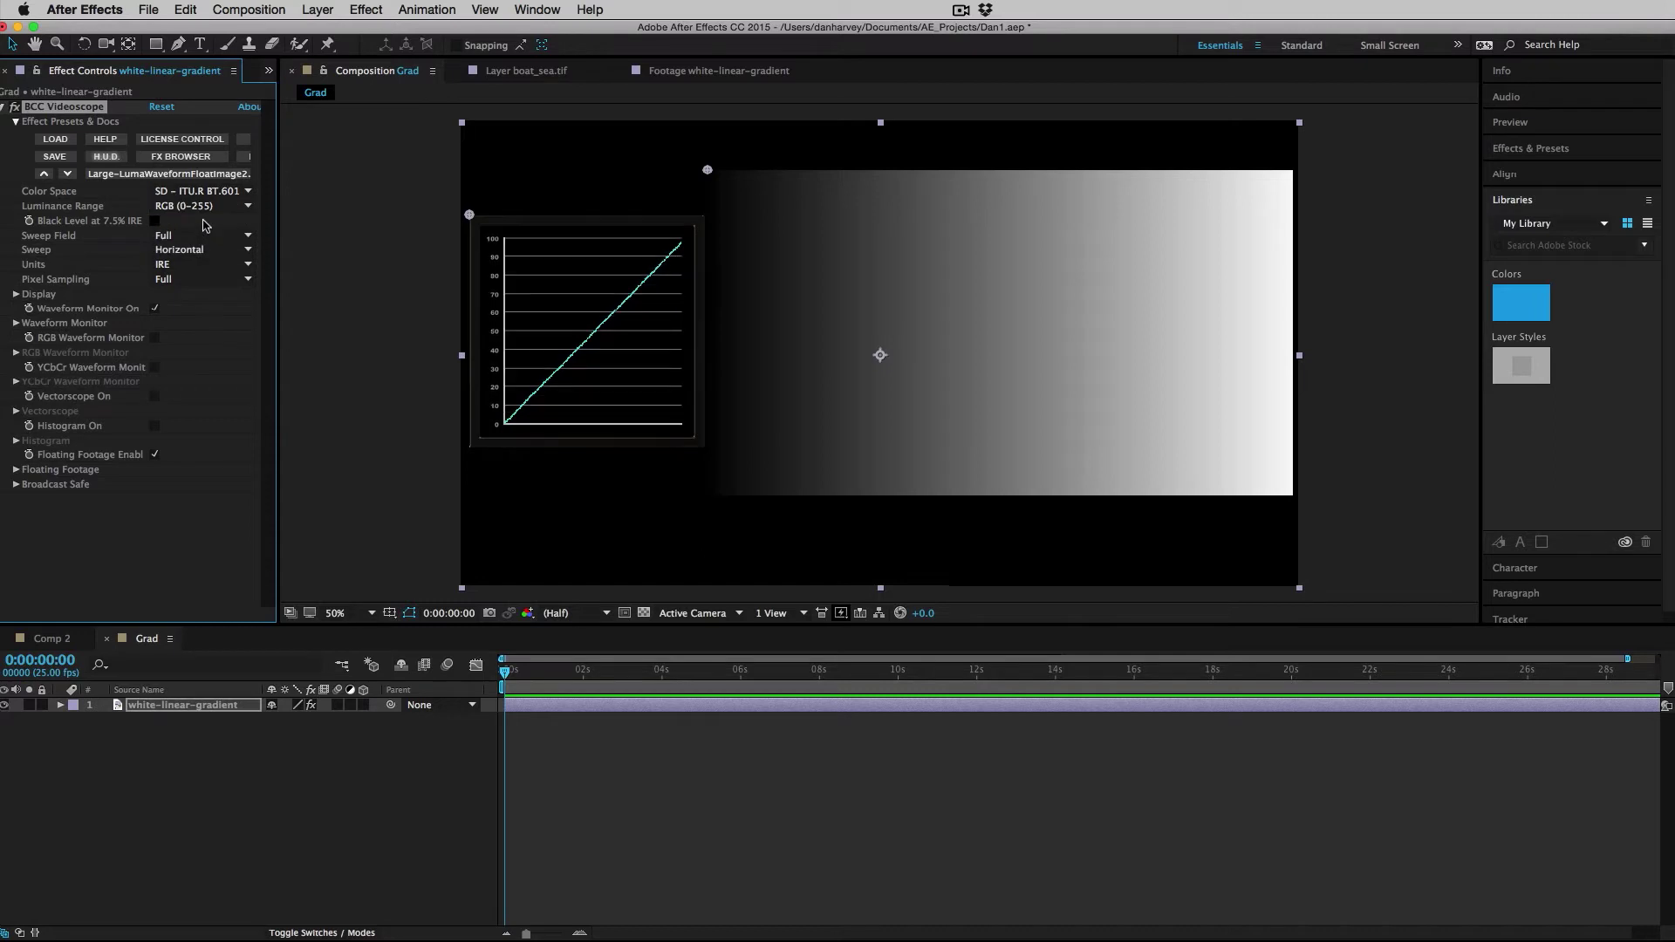
{"action": "left_click", "coordinate": [224, 208]}
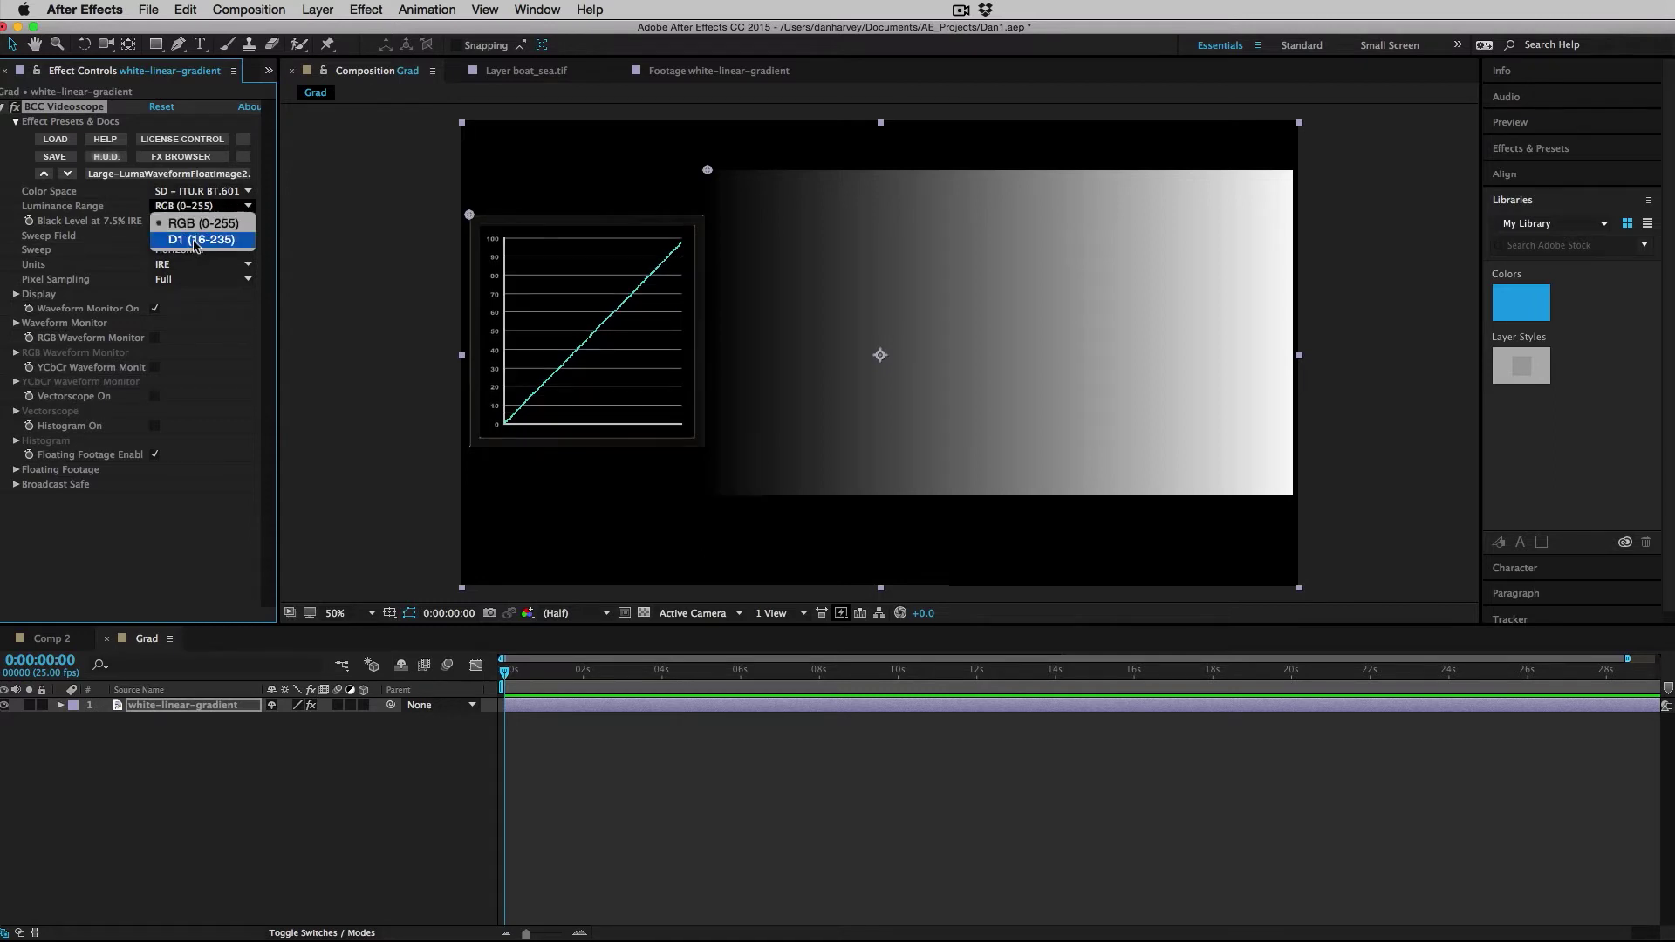
{"action": "left_click", "coordinate": [200, 239]}
{"action": "left_click", "coordinate": [204, 207]}
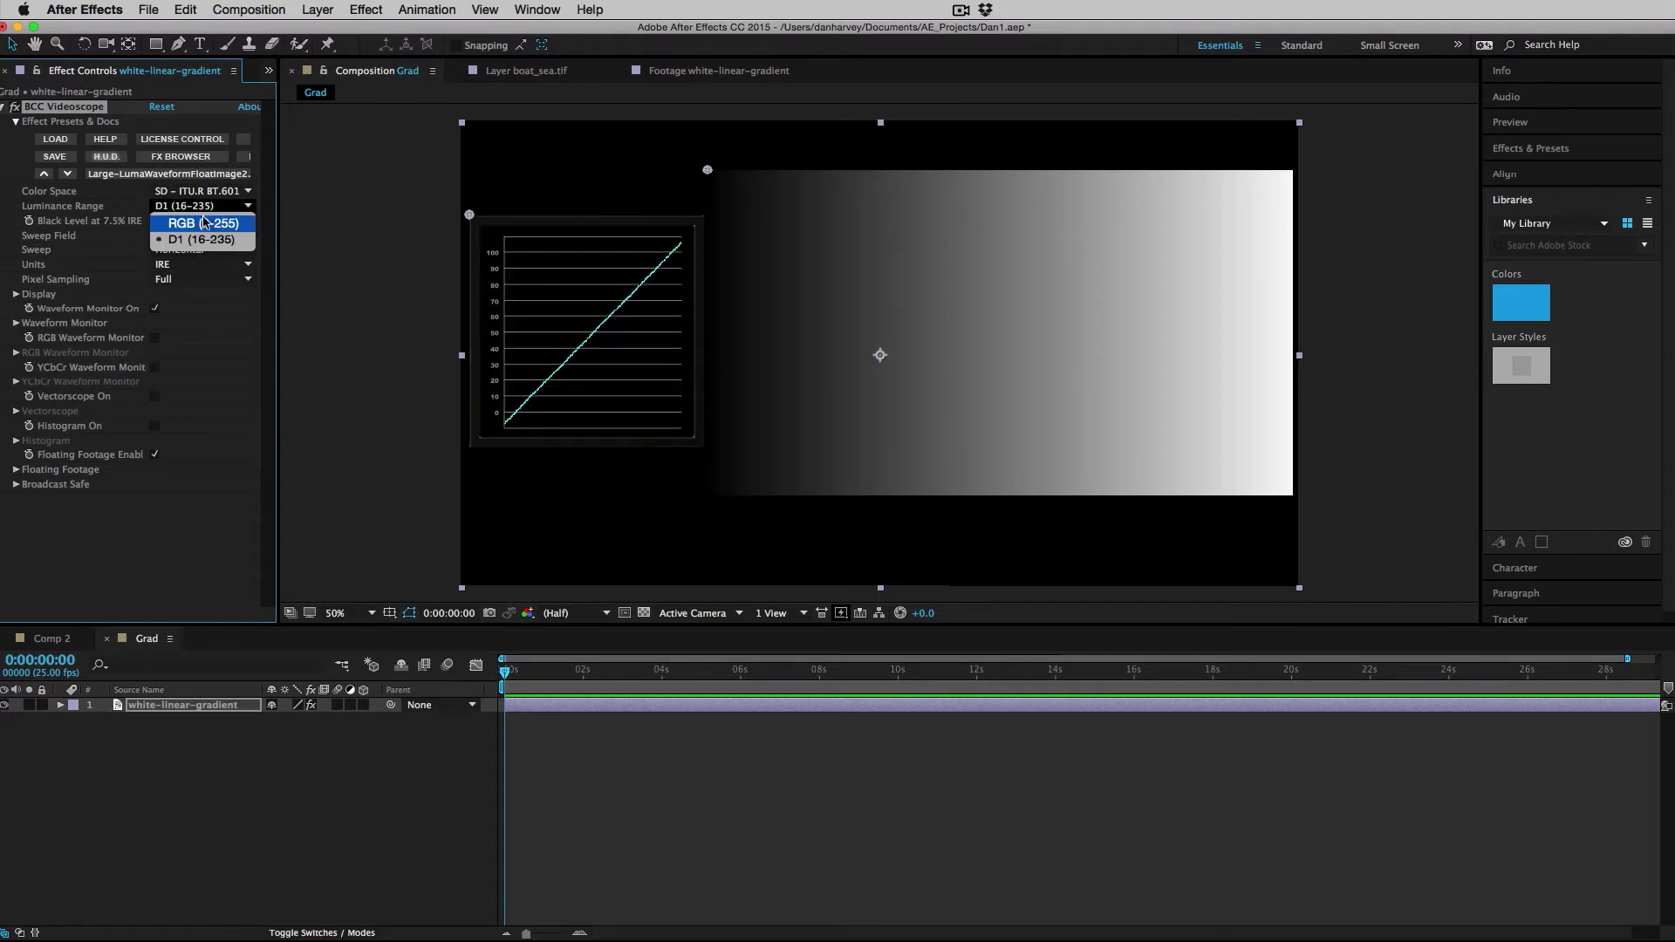
{"action": "left_click", "coordinate": [205, 223]}
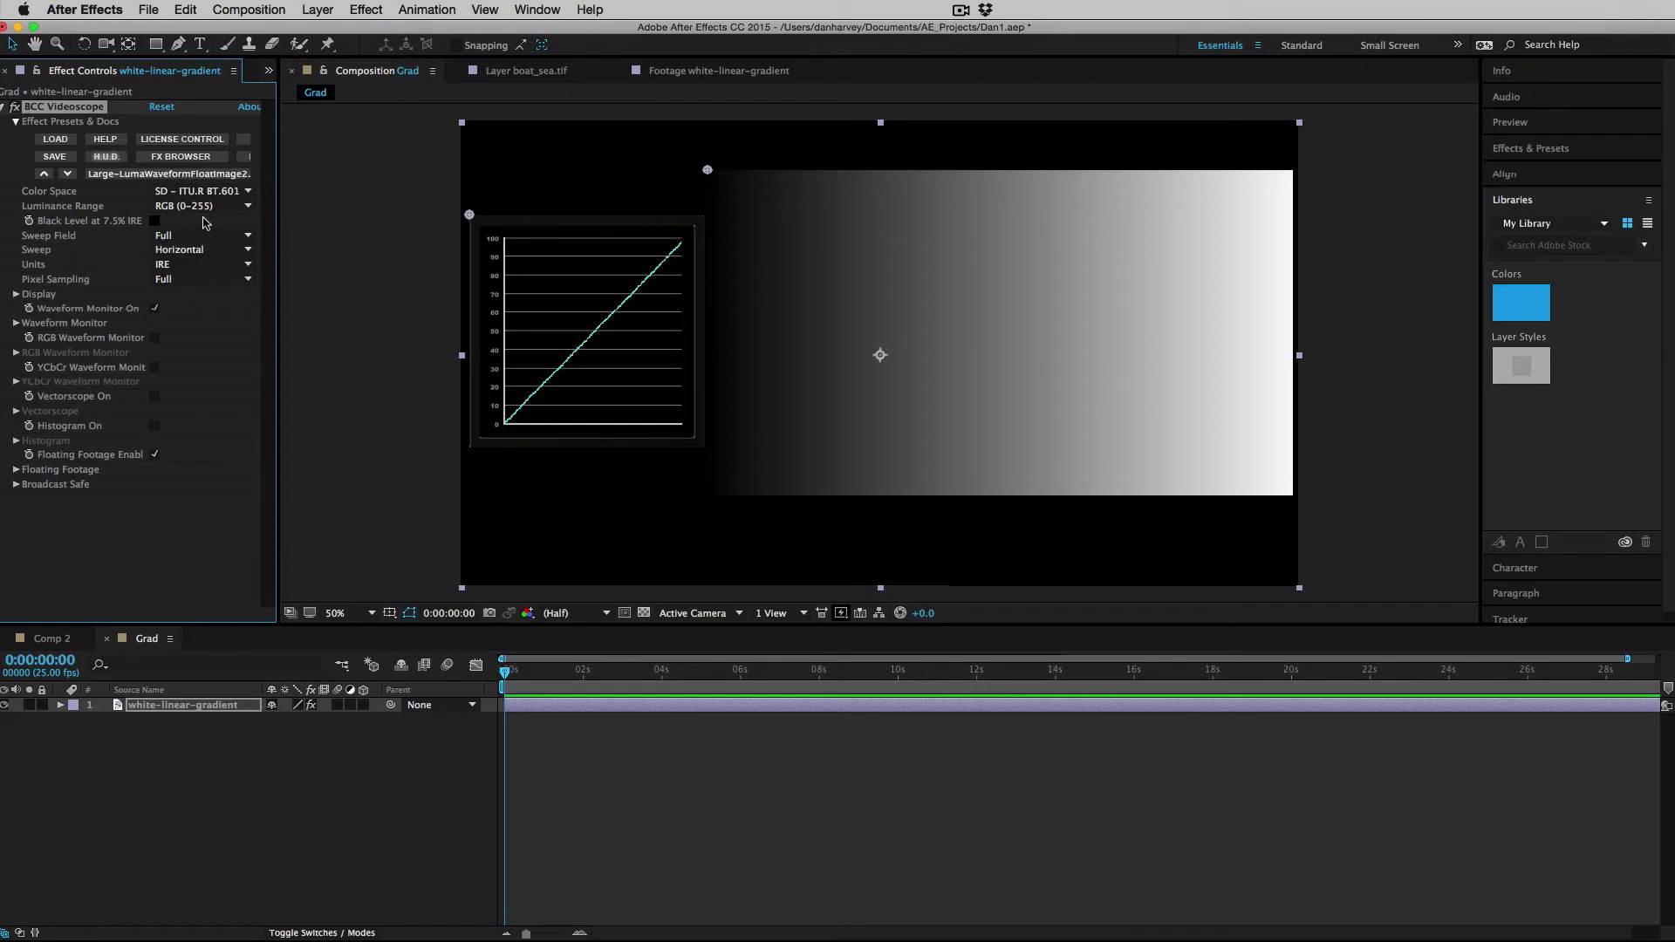
- Apply BCC 3 Way Color Grade to the gradient layer above BCC Videoscope, and widen the effect controls to show its settings
{"action": "left_click", "coordinate": [366, 10]}
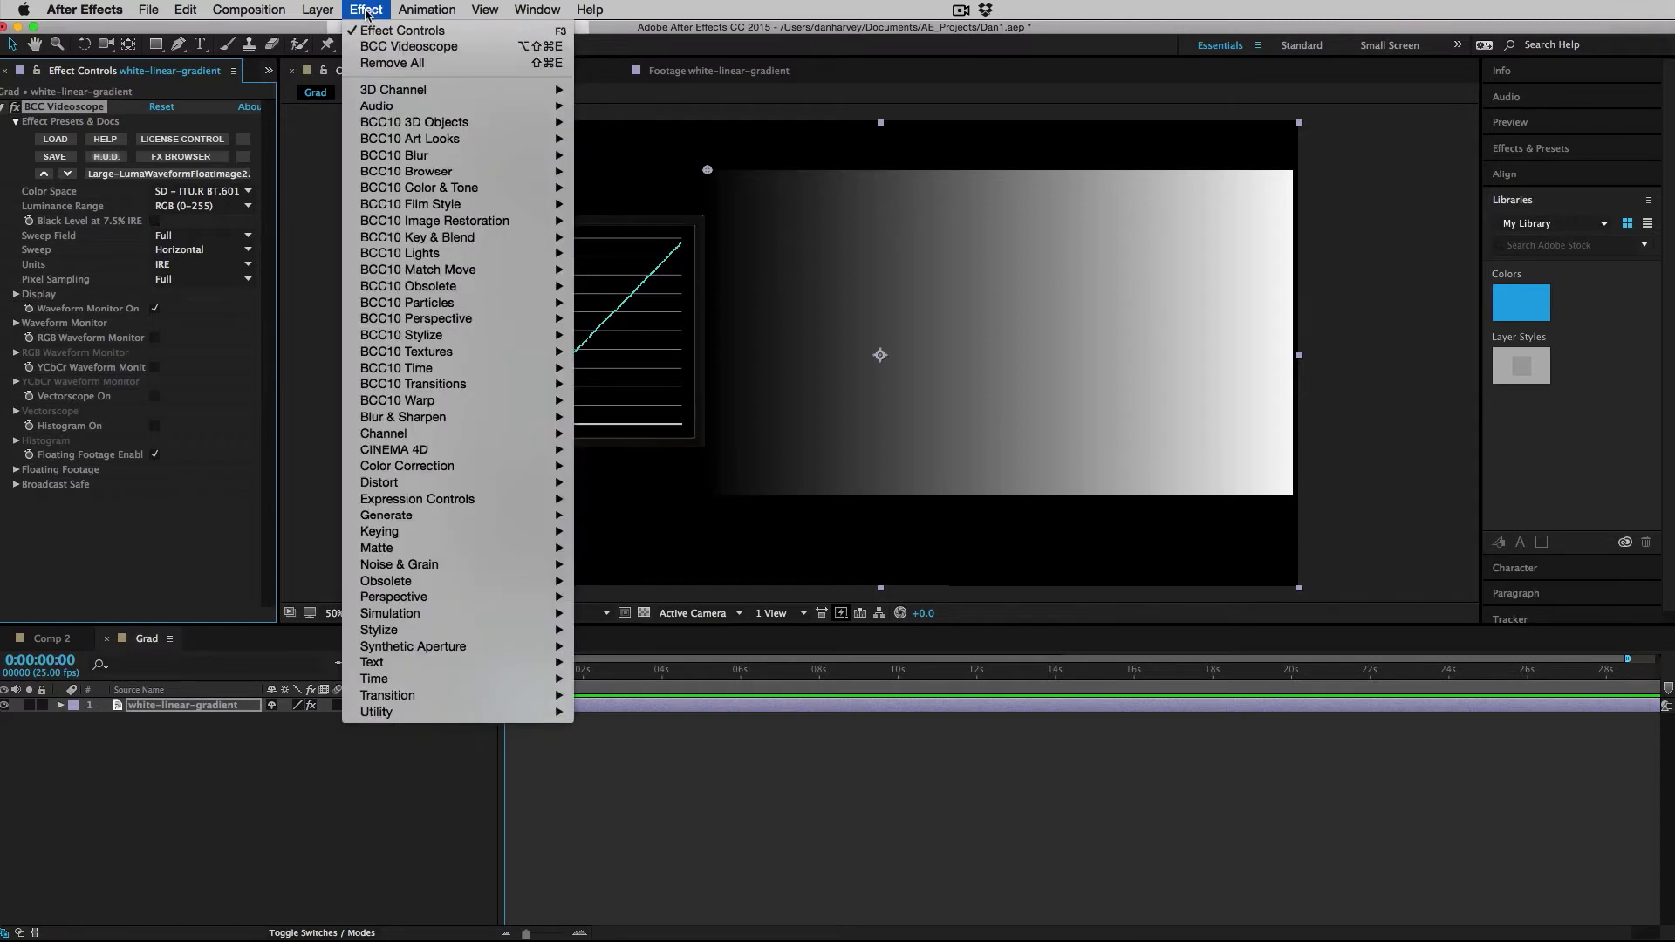
{"action": "left_click", "coordinate": [637, 188]}
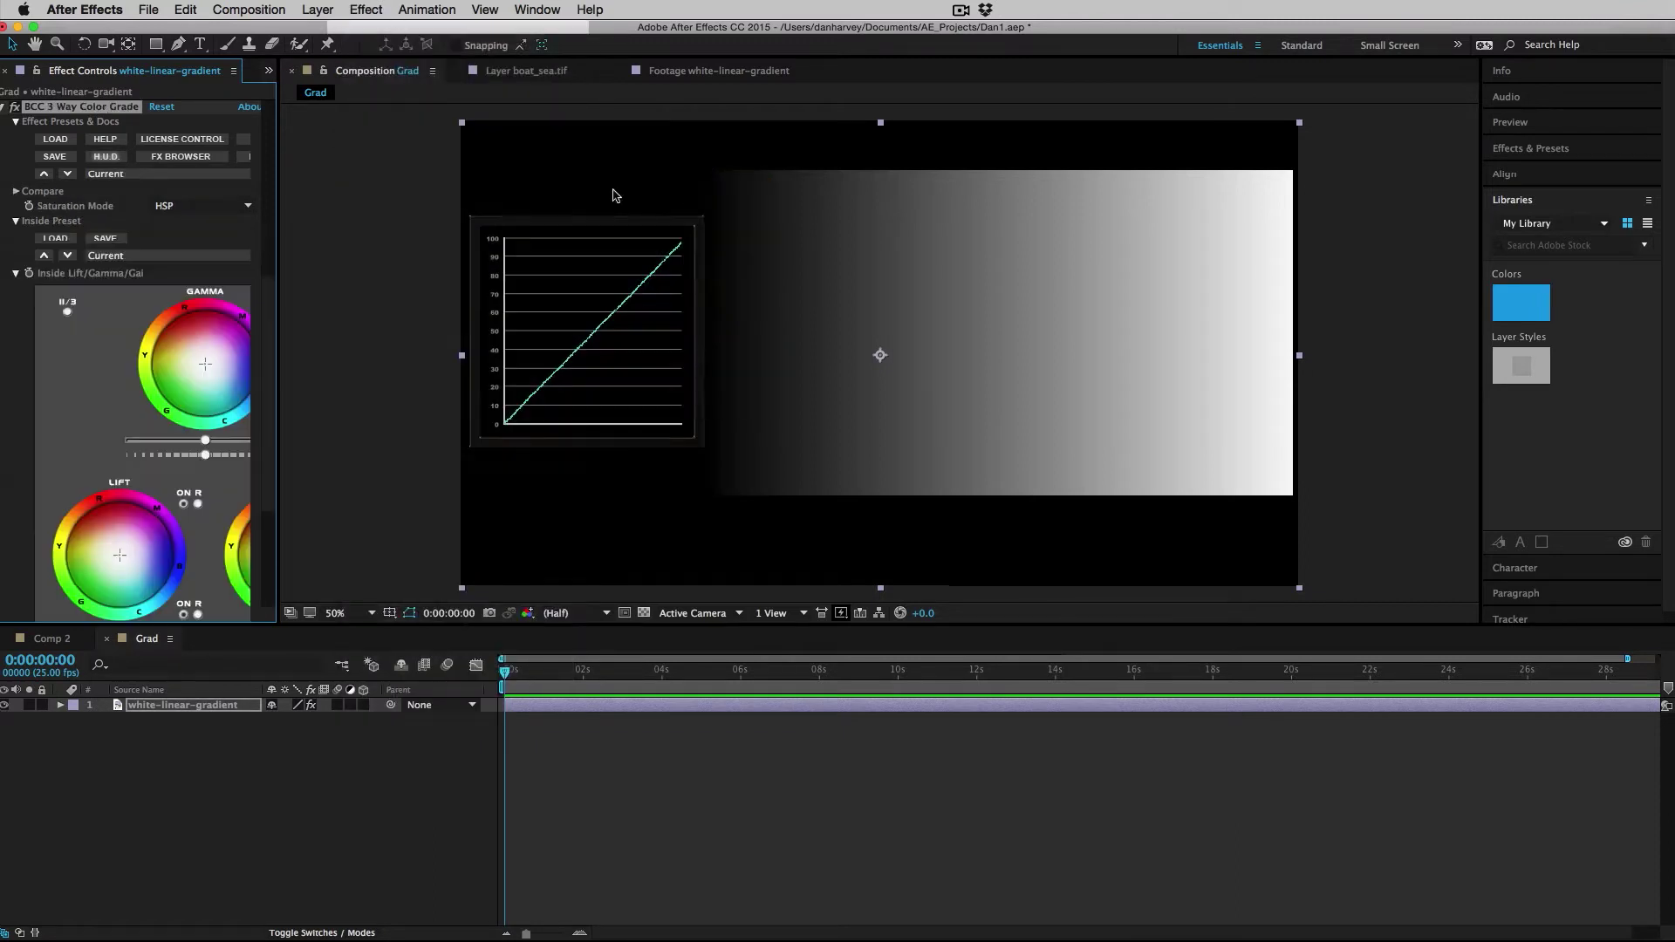
{"action": "left_click", "coordinate": [3, 107]}
{"action": "left_click", "coordinate": [7, 110]}
{"action": "left_click", "coordinate": [2, 107]}
{"action": "left_click_drag", "start_coordinate": [64, 122], "coordinate": [64, 134]}
{"action": "left_click", "coordinate": [50, 110]}
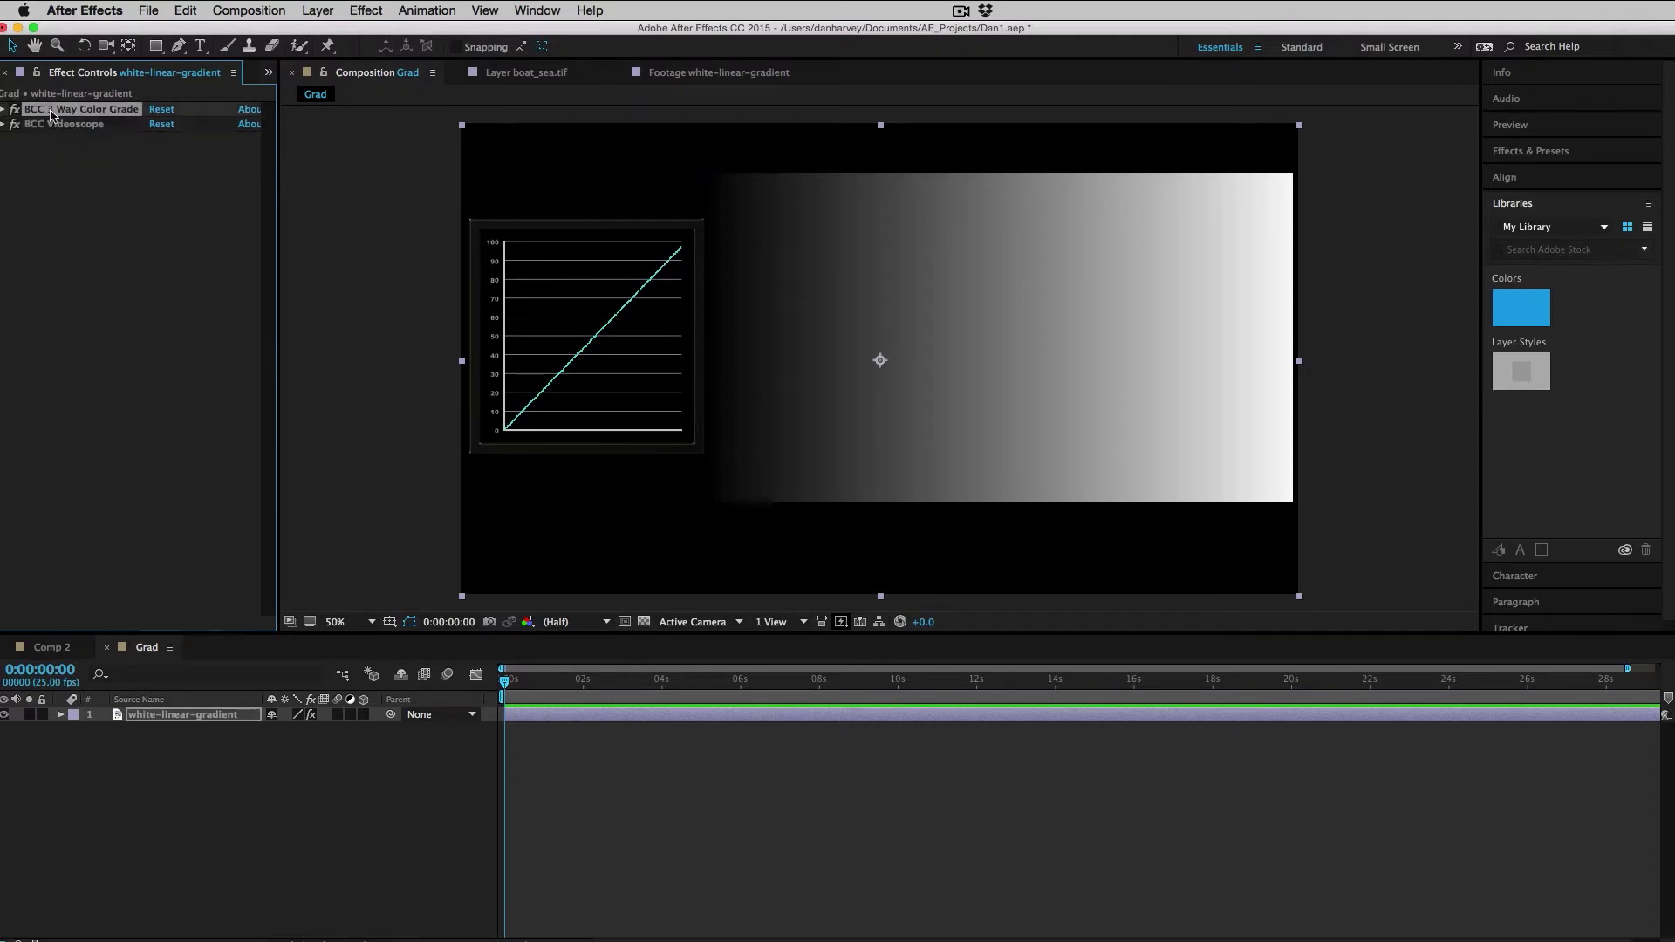
{"action": "left_click", "coordinate": [4, 109]}
{"action": "left_click_drag", "start_coordinate": [276, 320], "coordinate": [441, 327]}
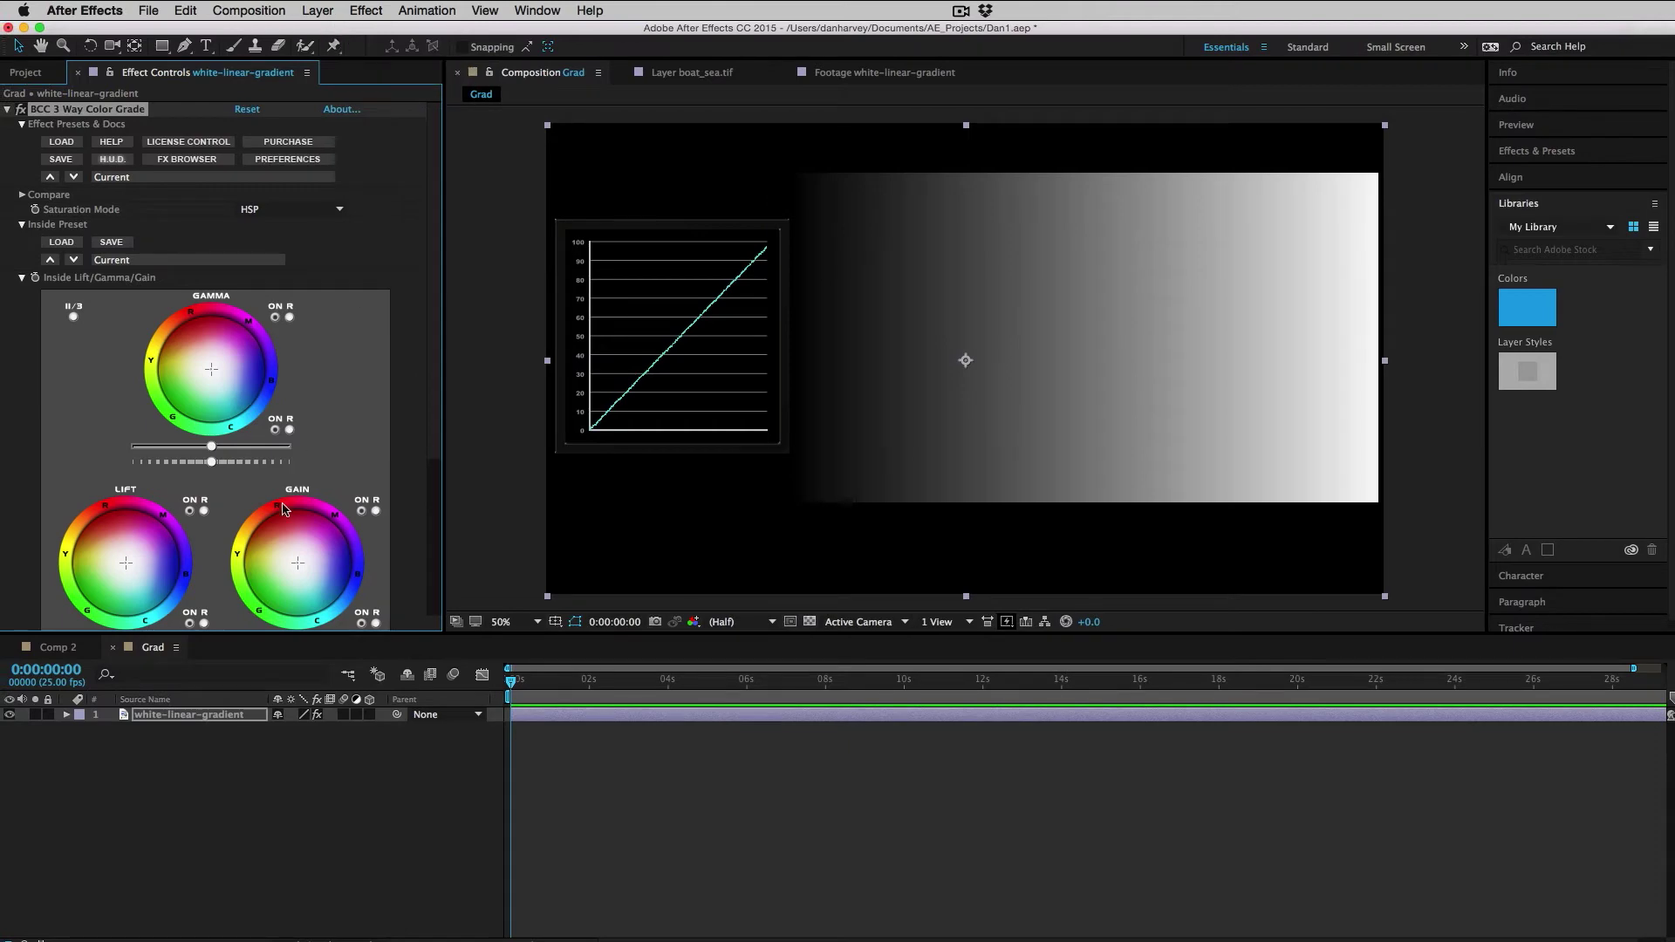
- Test the lift level of the 3 Way Color Grade and lower the gamma level slightly
{"action": "scroll", "coordinate": [415, 473], "scroll_direction": "down", "scroll_amount": 3}
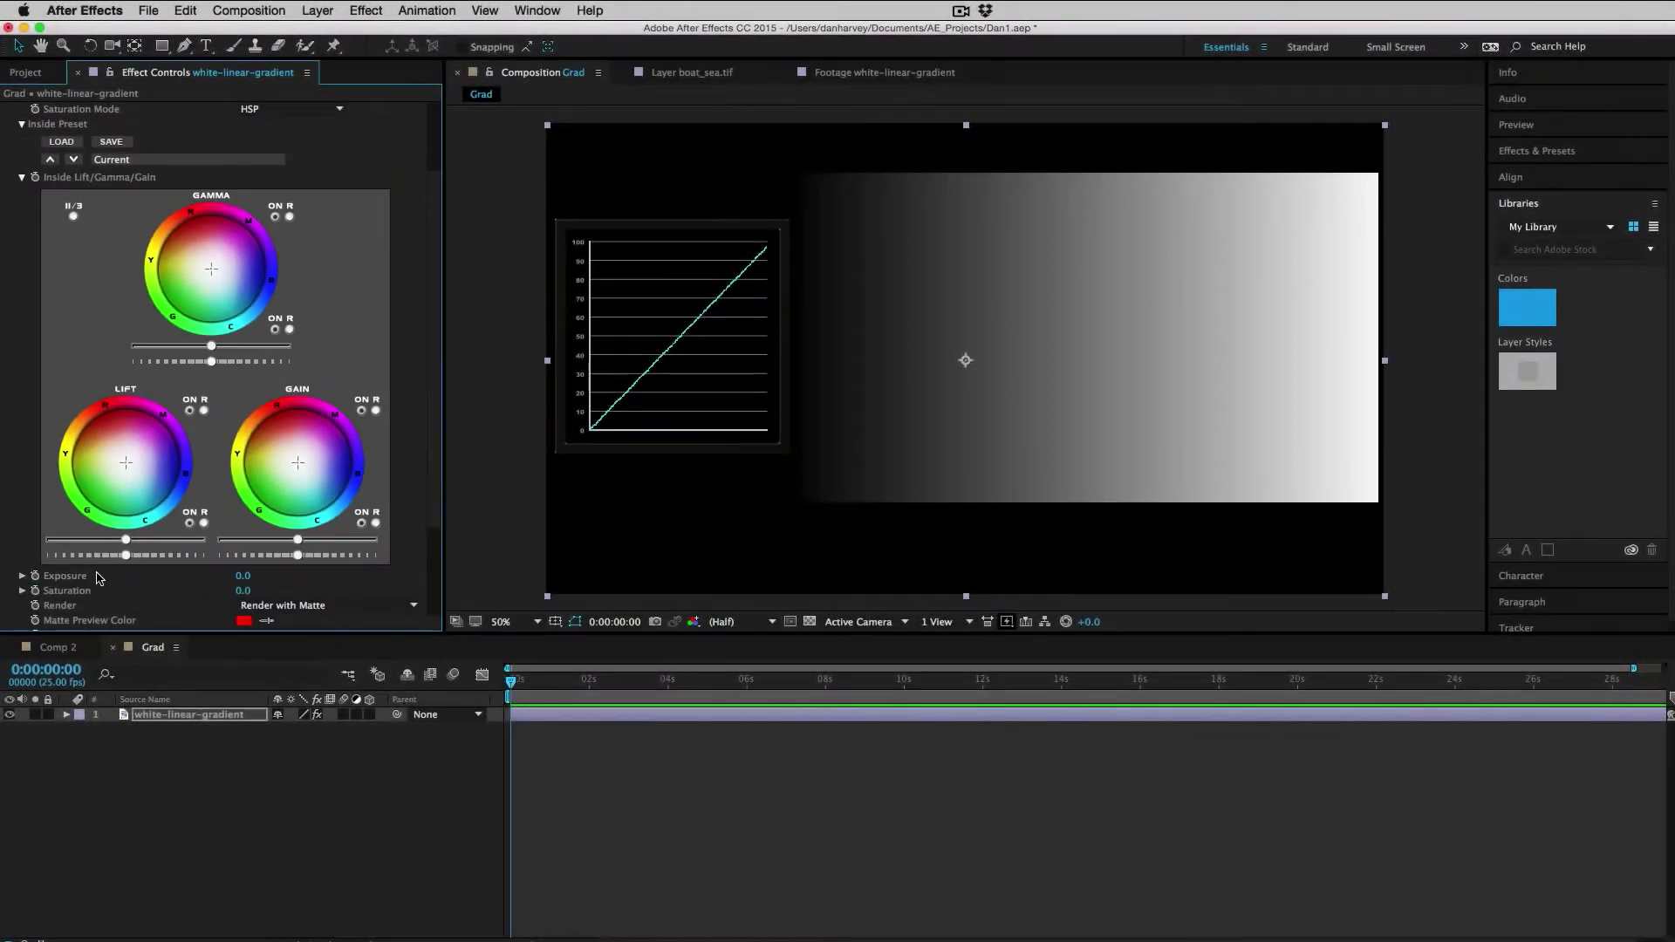
{"action": "mouse_move", "coordinate": [126, 540]}
{"action": "left_mouse_down"}
{"action": "mouse_move", "coordinate": [244, 548]}
{"action": "mouse_move", "coordinate": [105, 544]}
{"action": "mouse_move", "coordinate": [127, 544]}
{"action": "left_mouse_up"}
{"action": "mouse_move", "coordinate": [210, 349]}
{"action": "left_mouse_down"}
{"action": "mouse_move", "coordinate": [270, 351]}
{"action": "mouse_move", "coordinate": [139, 350]}
{"action": "mouse_move", "coordinate": [190, 348]}
{"action": "left_mouse_up"}
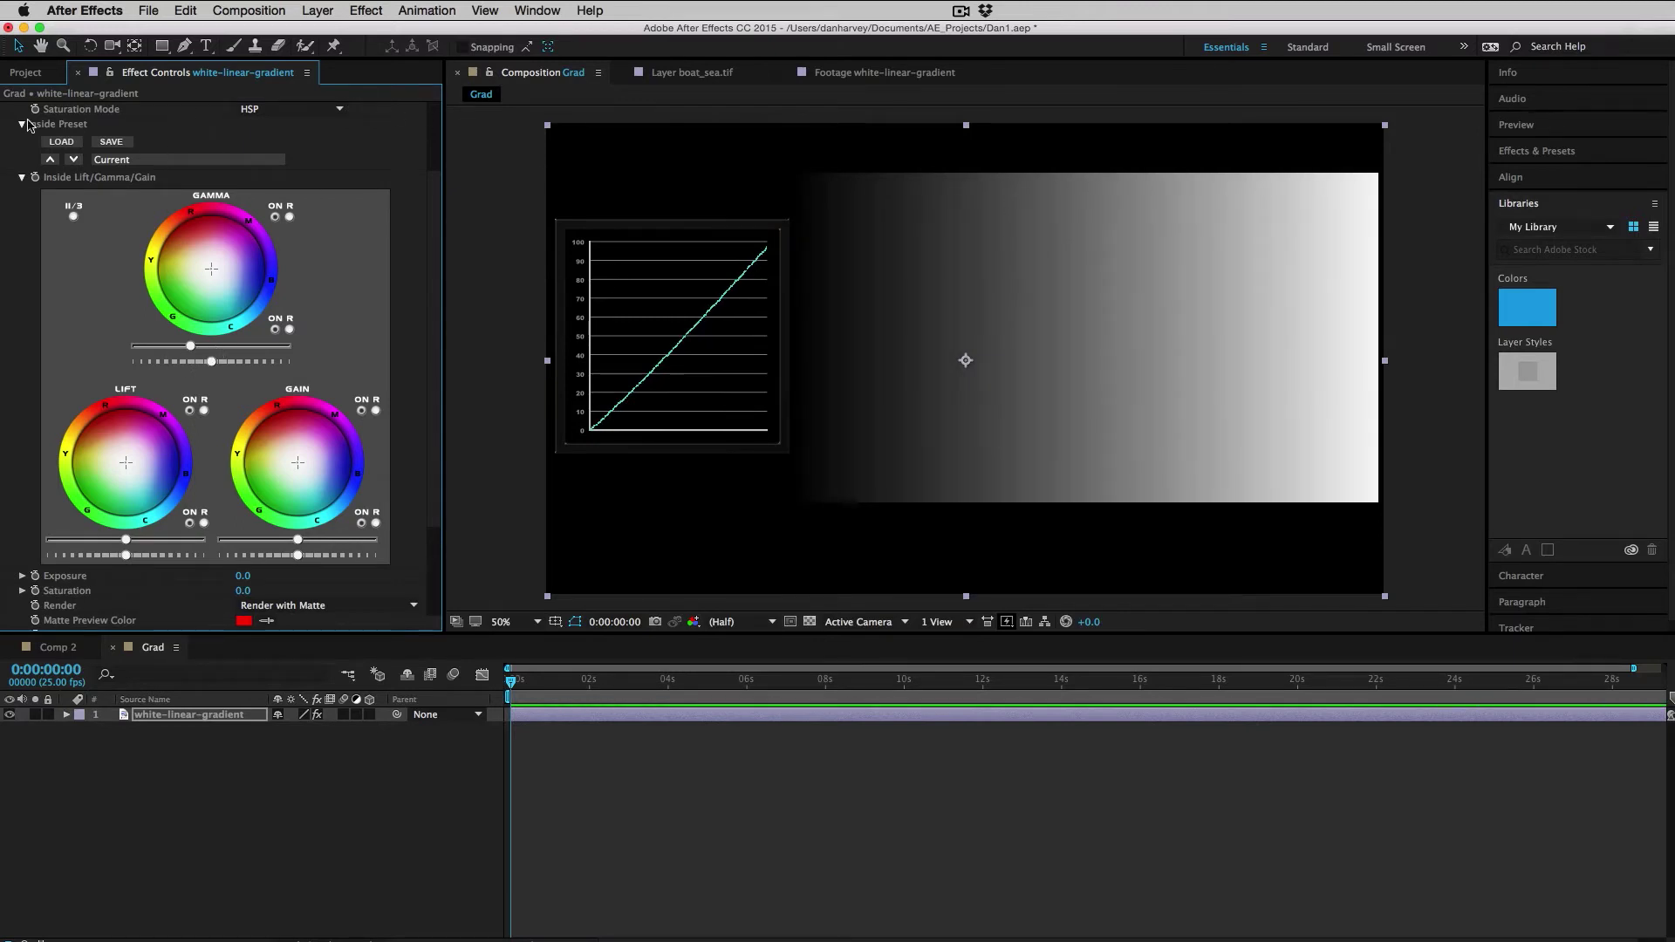
- Collapse the 3 Way Color Grade and load the Large-RGBParadeFloatImage2 preset into BCC Videoscope
{"action": "scroll", "coordinate": [439, 194], "scroll_direction": "up", "scroll_amount": 3}
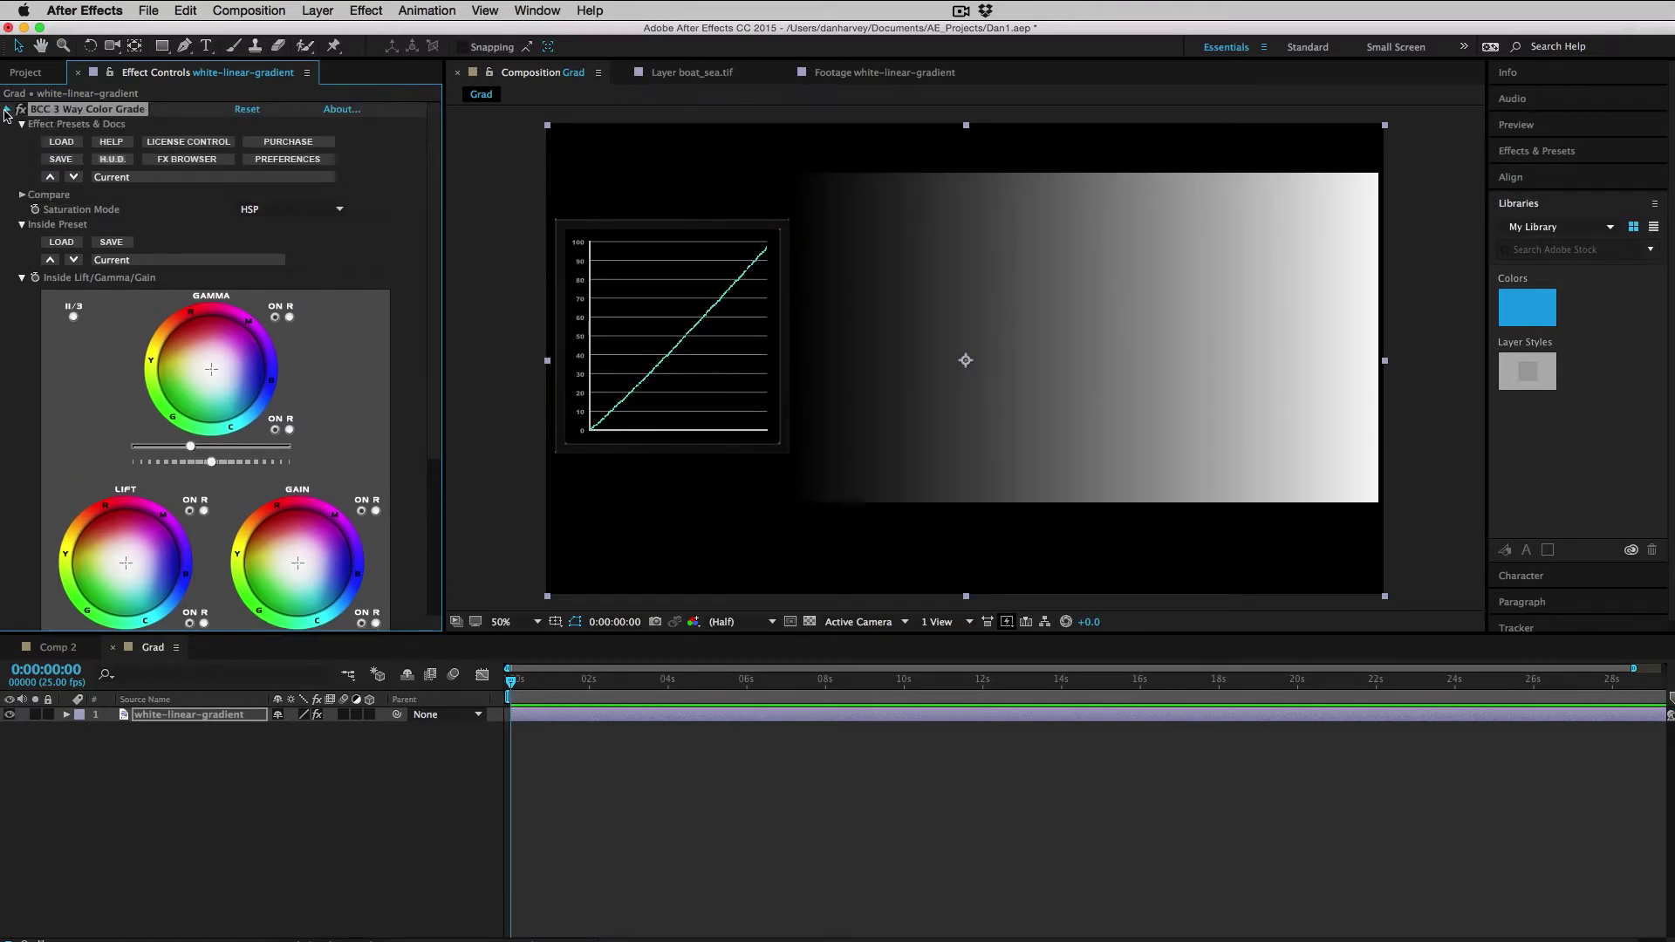
{"action": "left_click", "coordinate": [7, 110]}
{"action": "left_click", "coordinate": [201, 175]}
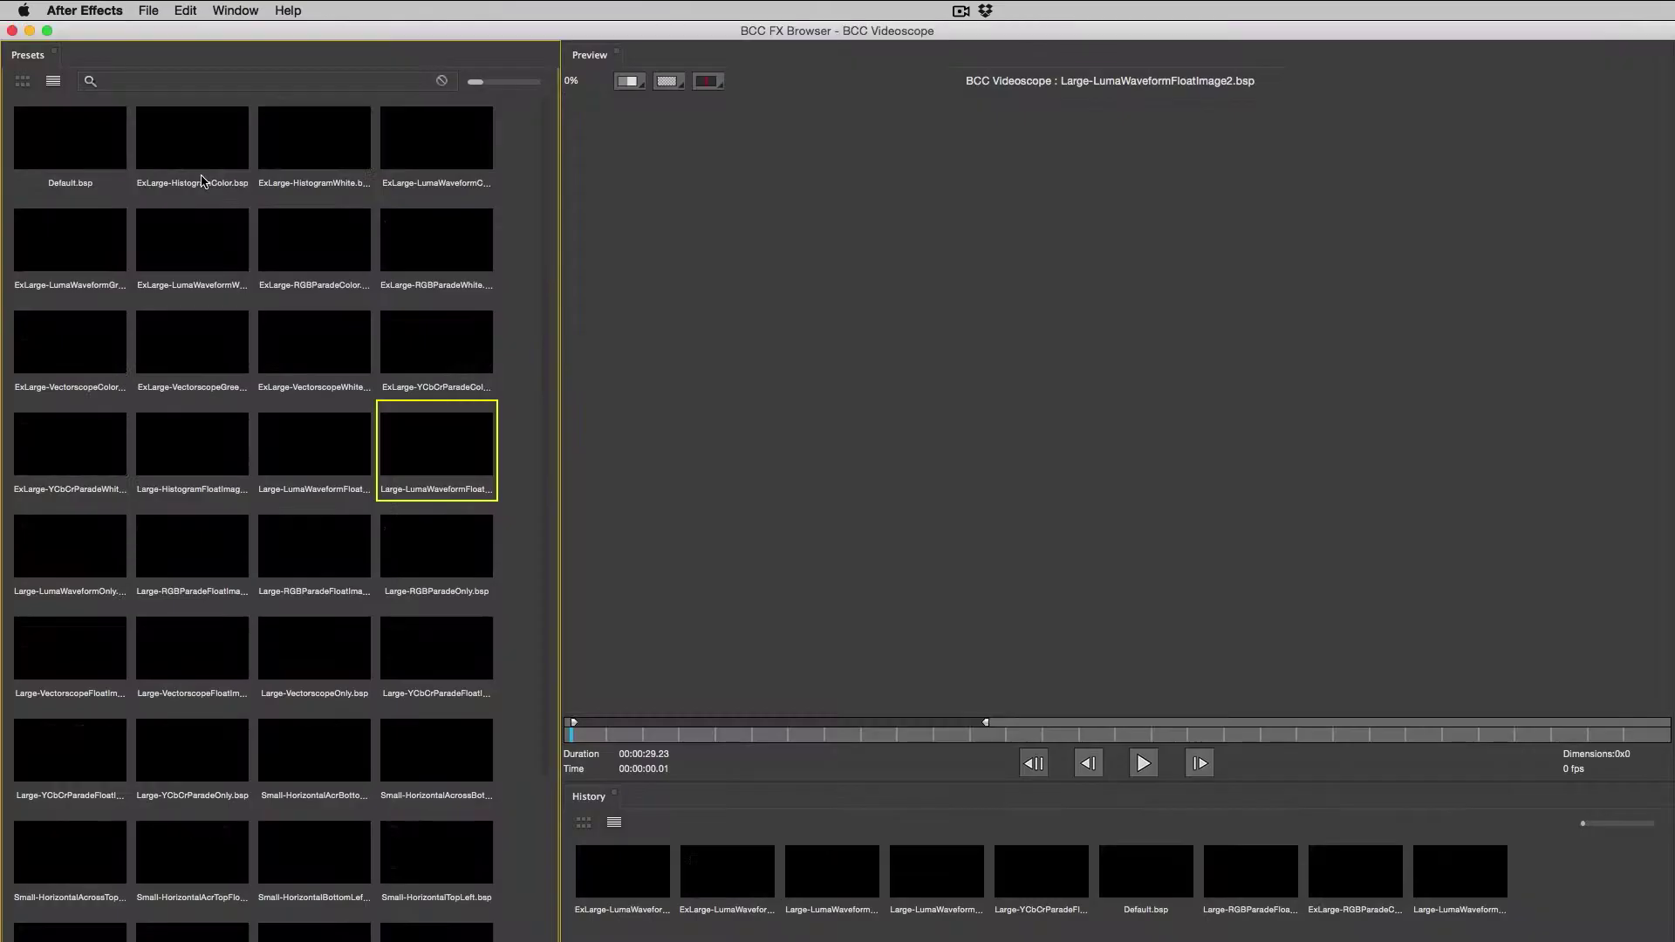
{"action": "double_click", "coordinate": [1250, 871]}
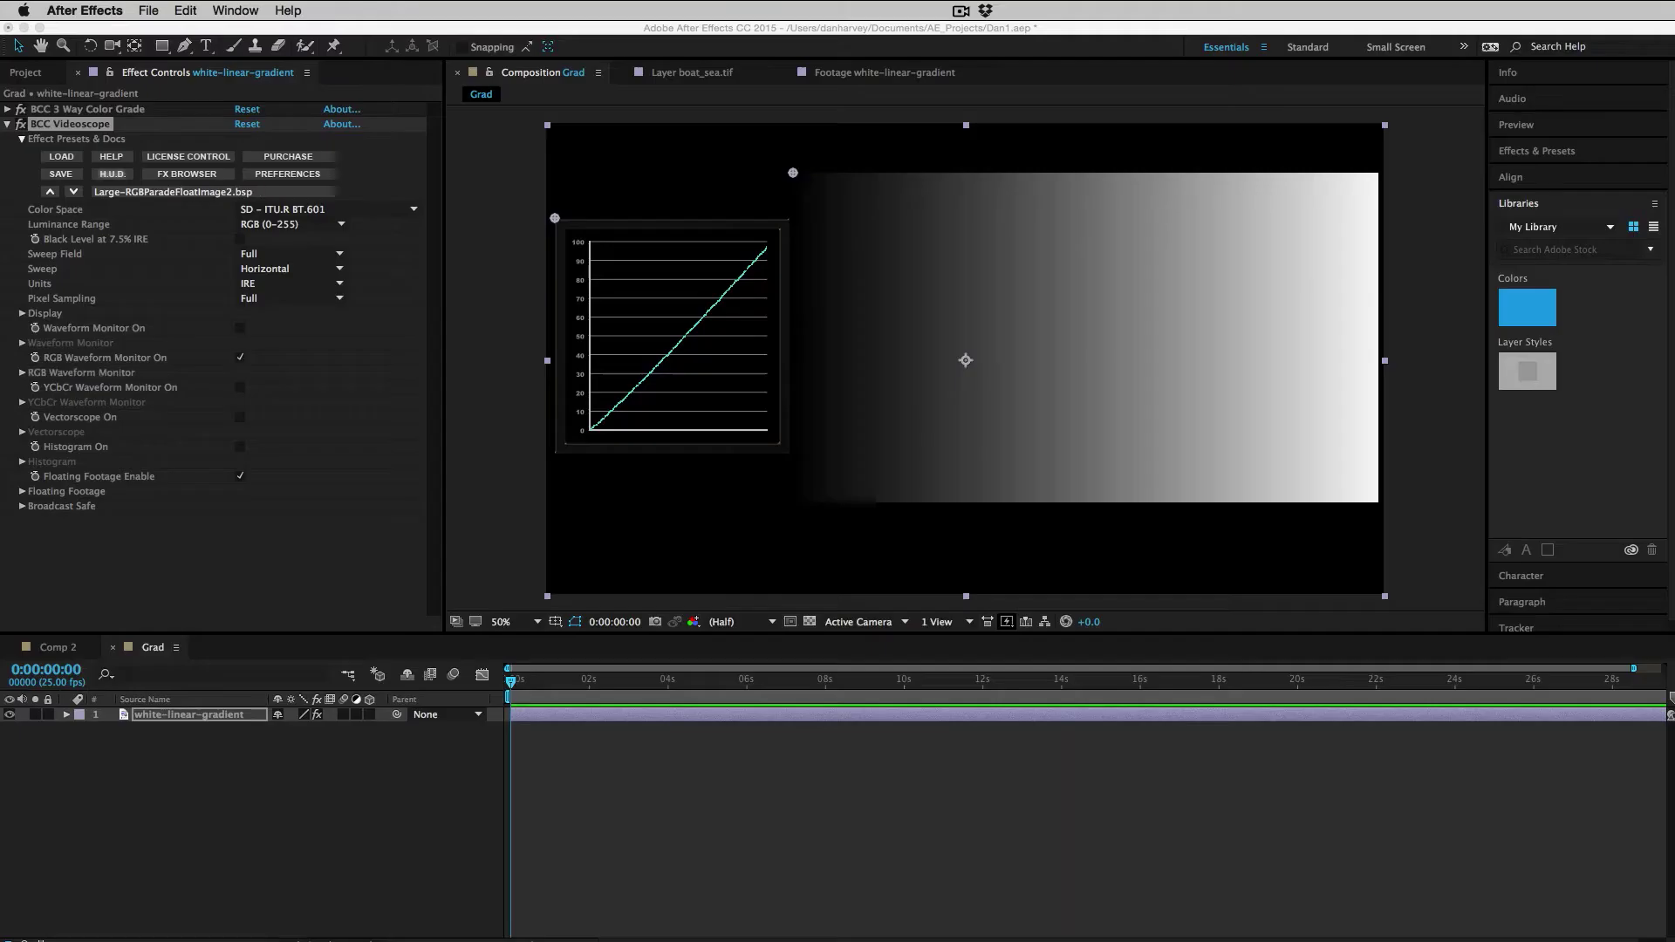
- Push the 3 Way Color Grade's gamma color toward blue, and reset the gamma color and level
{"action": "left_click", "coordinate": [7, 109]}
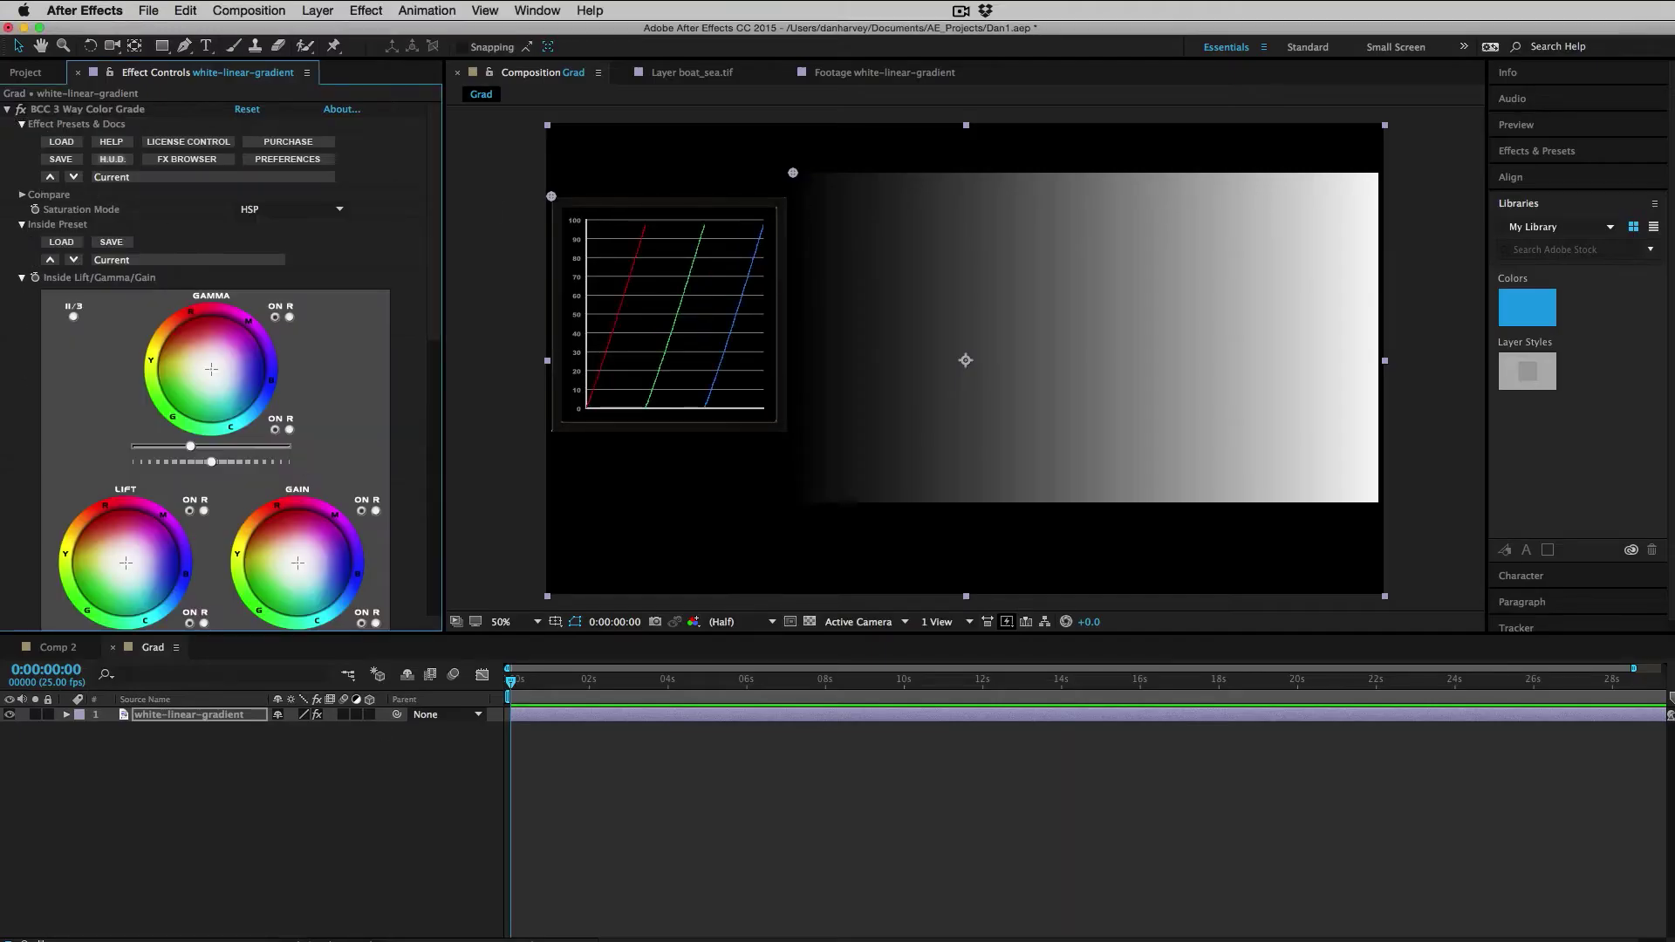
{"action": "scroll", "coordinate": [404, 154], "scroll_direction": "down", "scroll_amount": 5}
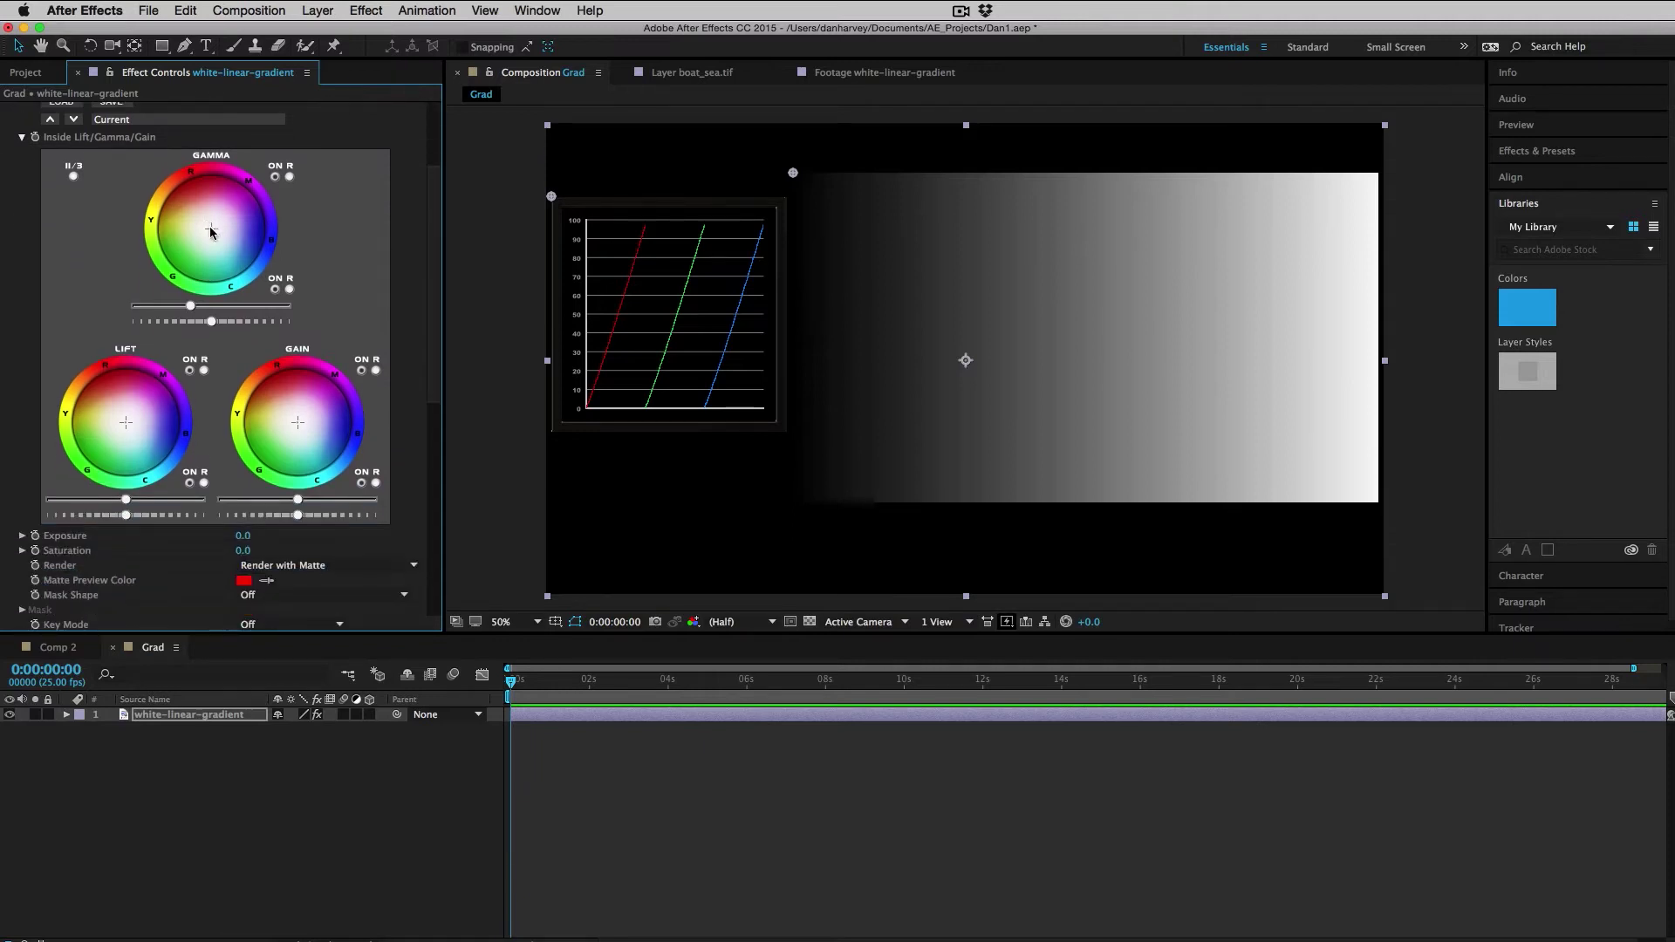
{"action": "left_click_drag", "start_coordinate": [164, 180], "coordinate": [306, 275]}
{"action": "left_click", "coordinate": [289, 289]}
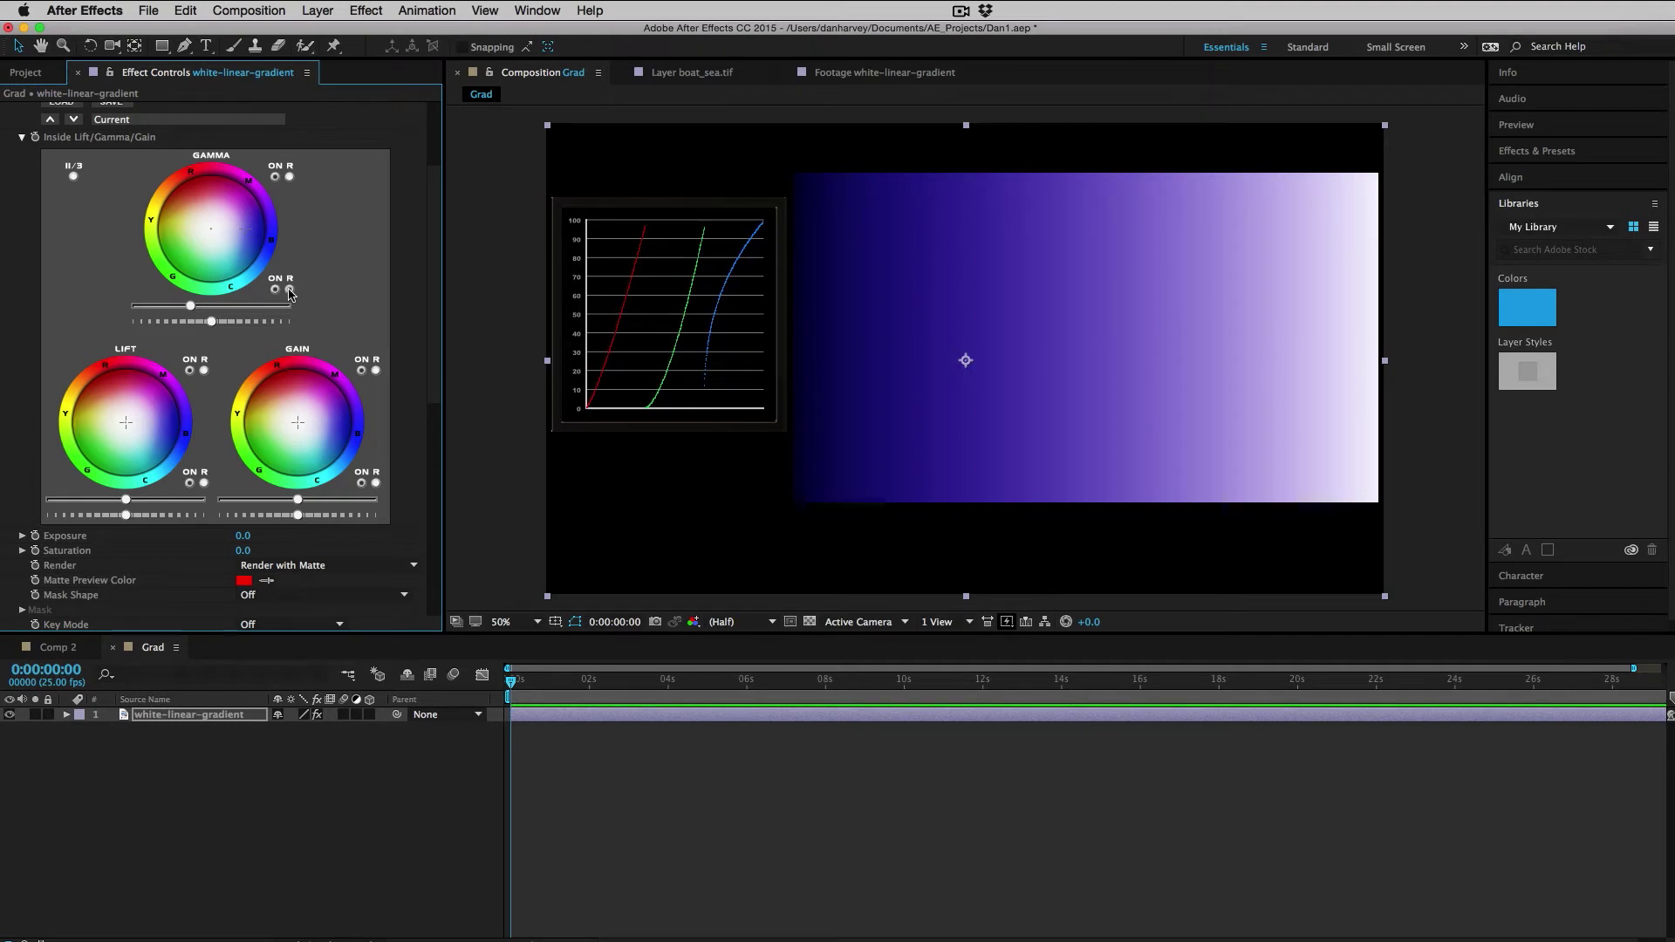
{"action": "left_click", "coordinate": [289, 177]}
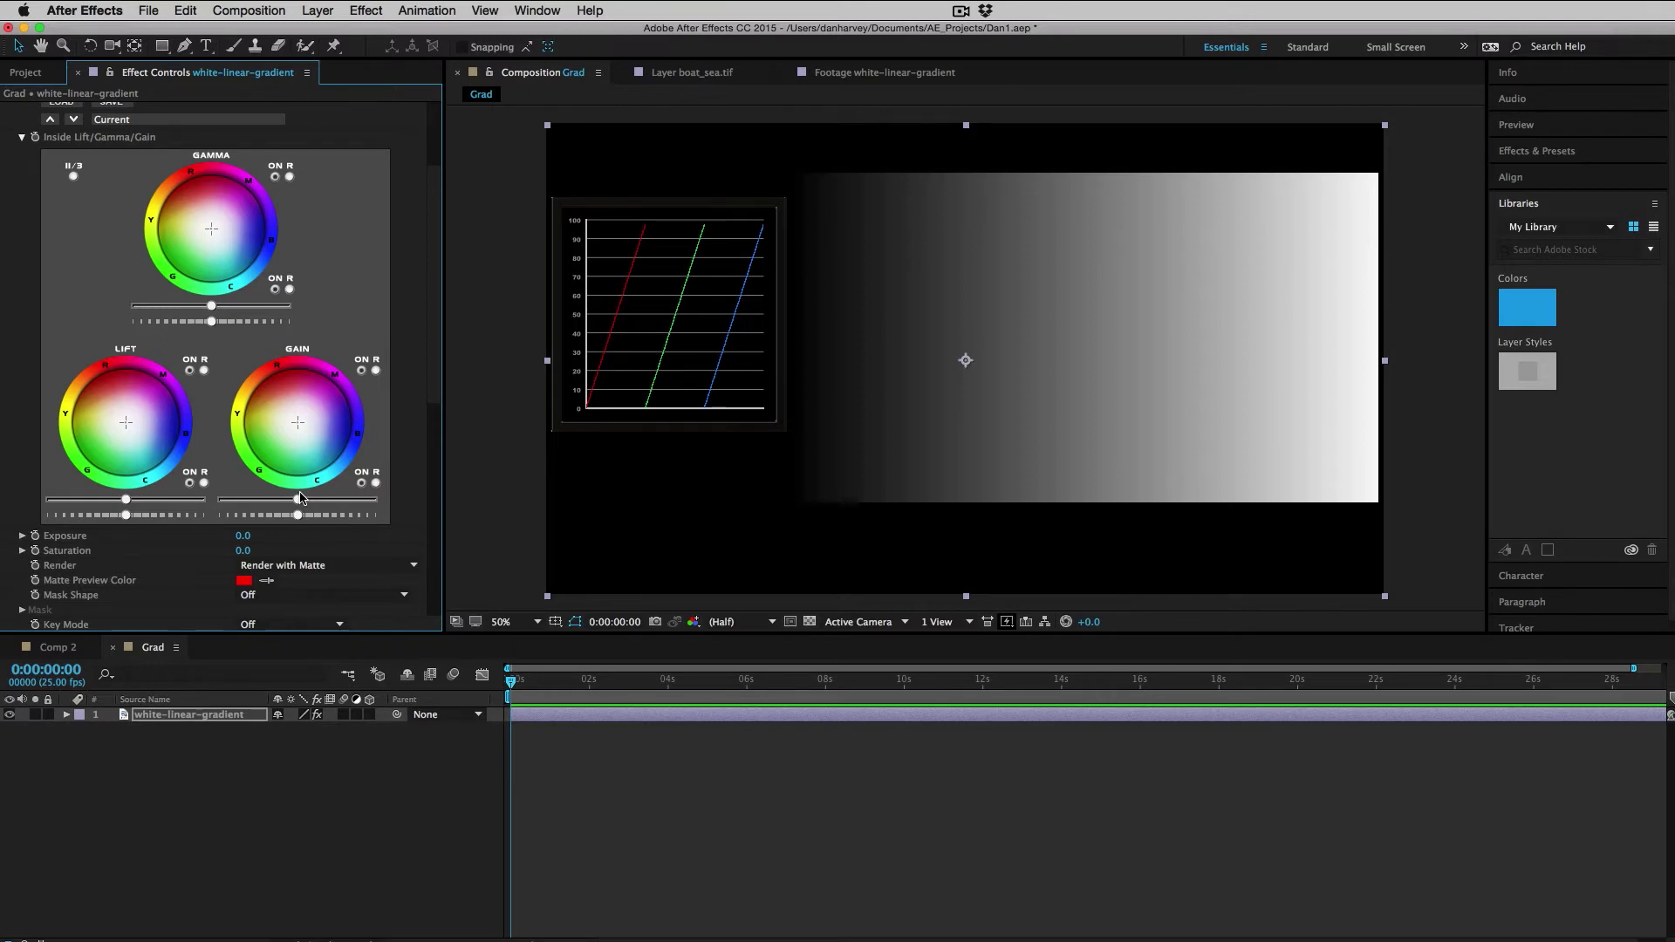
- Lower the 3 Way Color Grade's gain level to test the highlights, and reset it
{"action": "mouse_move", "coordinate": [297, 500]}
{"action": "left_mouse_down"}
{"action": "mouse_move", "coordinate": [362, 500]}
{"action": "mouse_move", "coordinate": [199, 503]}
{"action": "mouse_move", "coordinate": [264, 506]}
{"action": "left_mouse_up"}
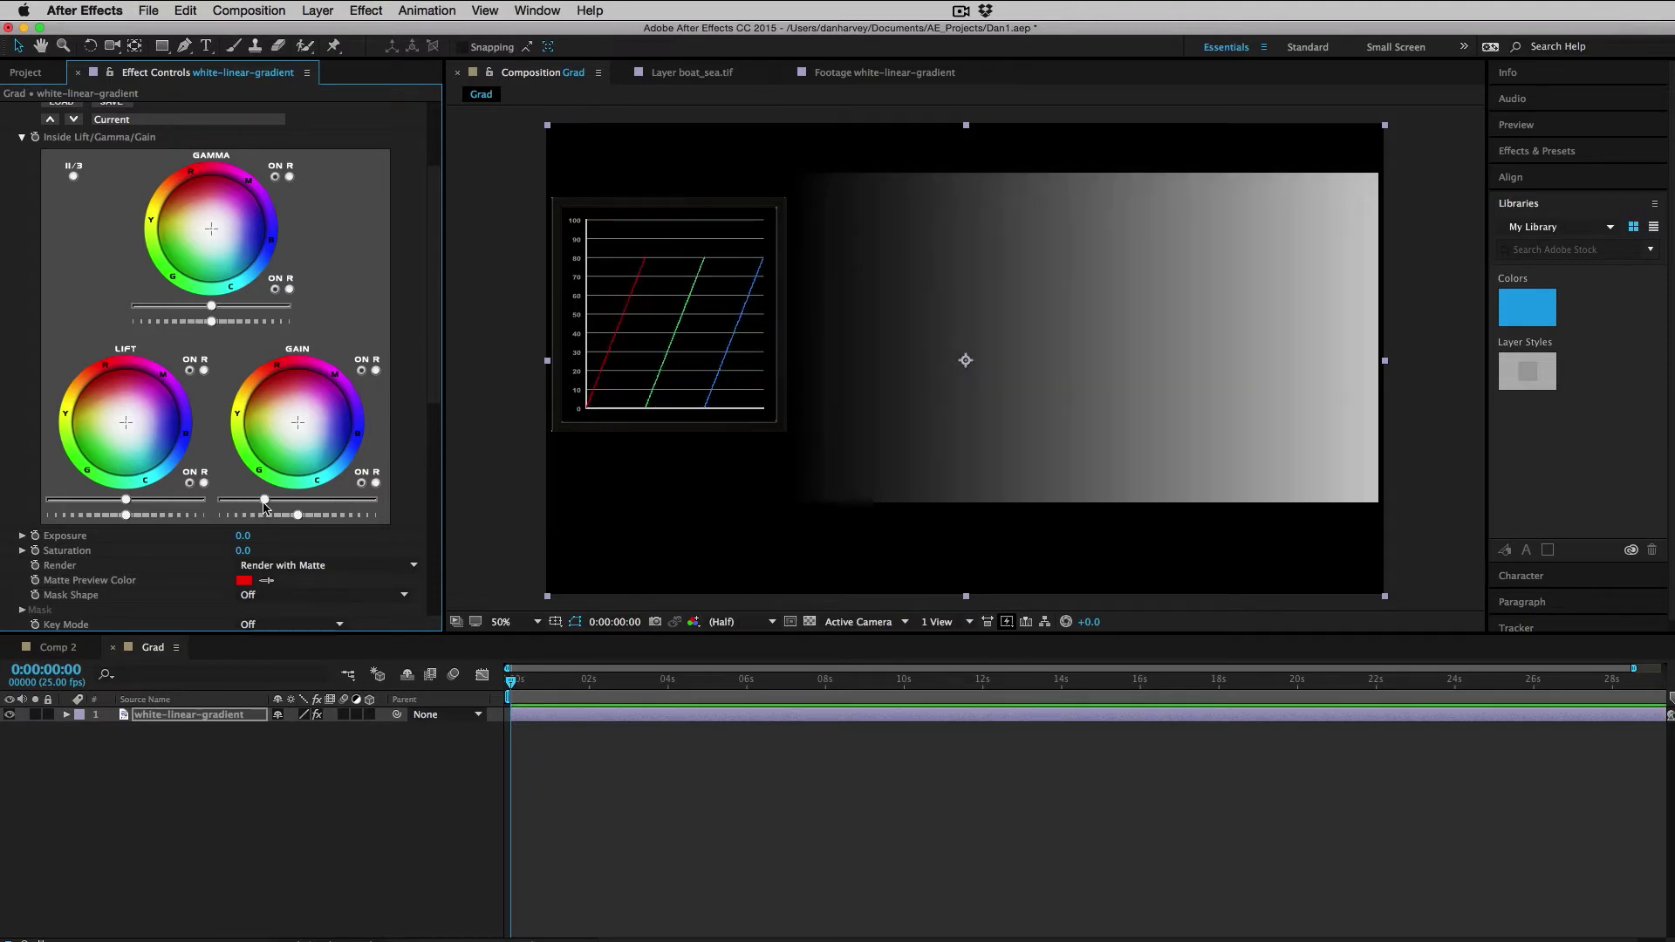
{"action": "left_click", "coordinate": [376, 483]}
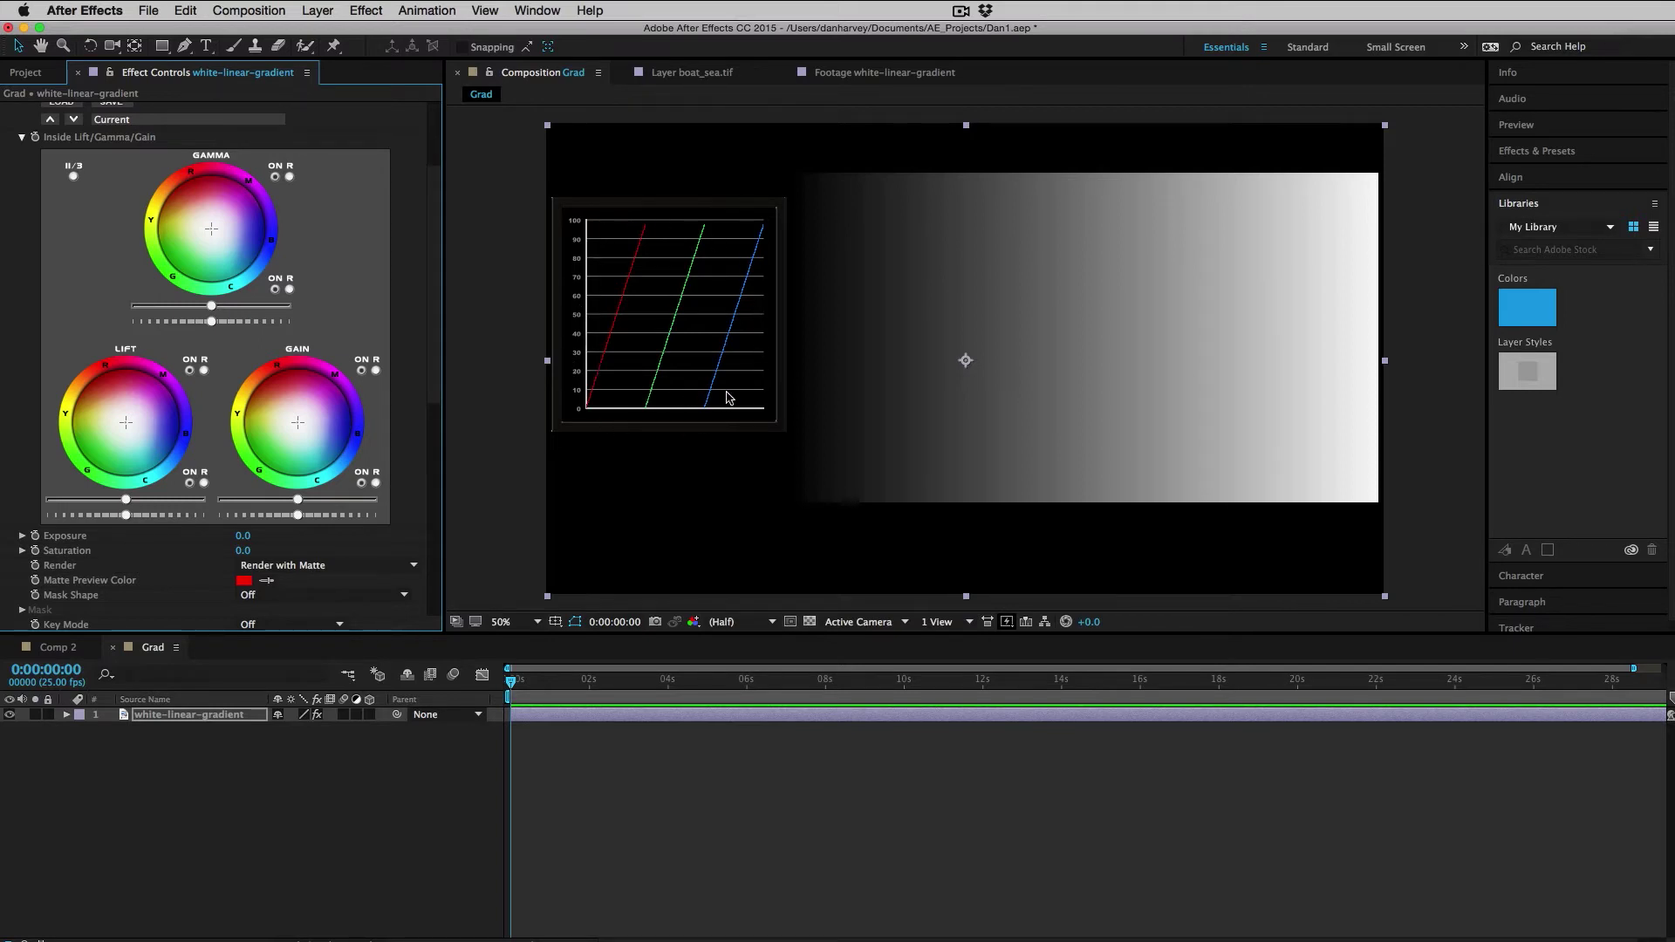
- Lower the 3 Way Color Grade's exposure to -1.5 to test it, and undo the change
{"action": "left_click", "coordinate": [22, 535]}
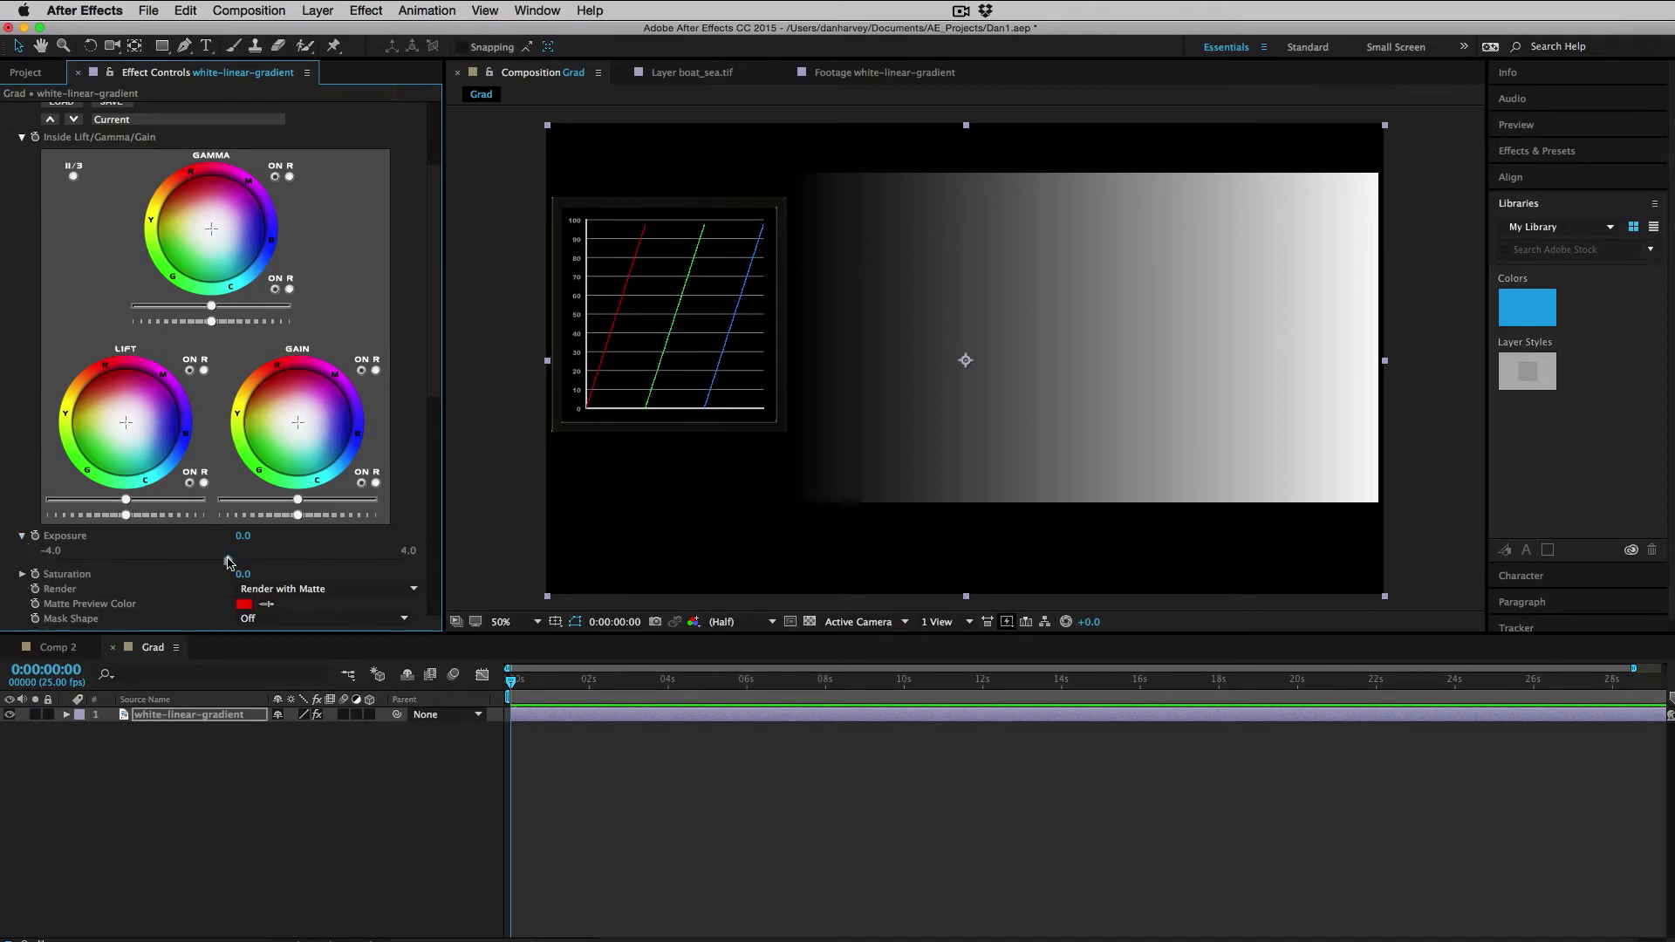
{"action": "left_click_drag", "start_coordinate": [227, 560], "coordinate": [161, 560]}
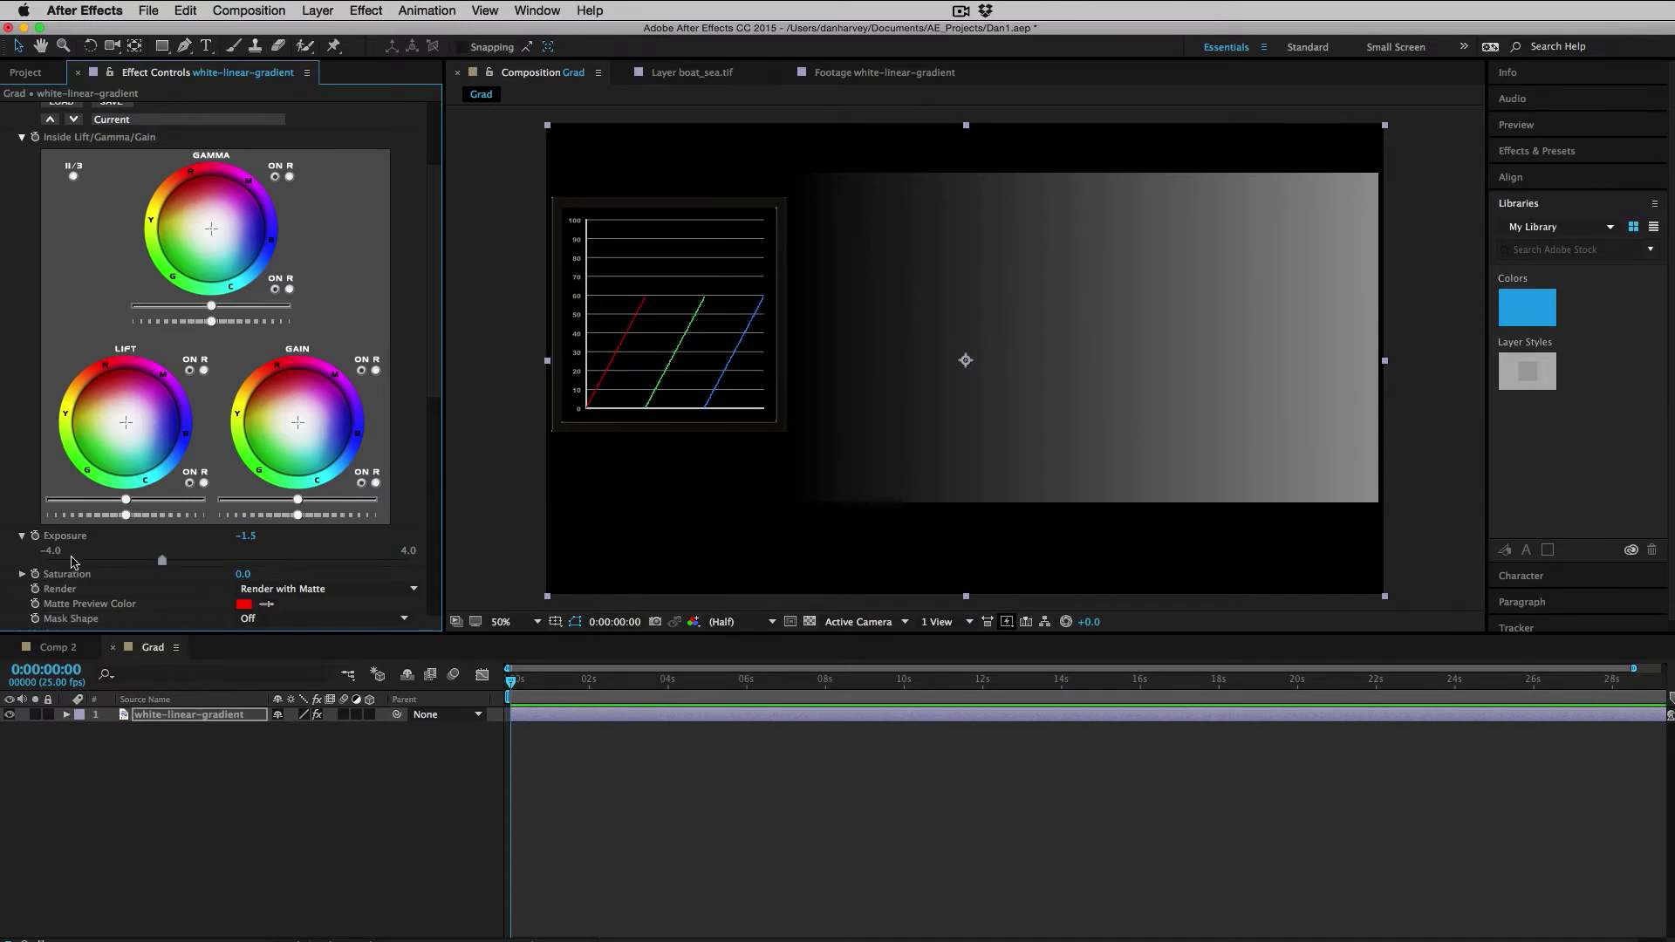
{"action": "key", "text": "super+z"}
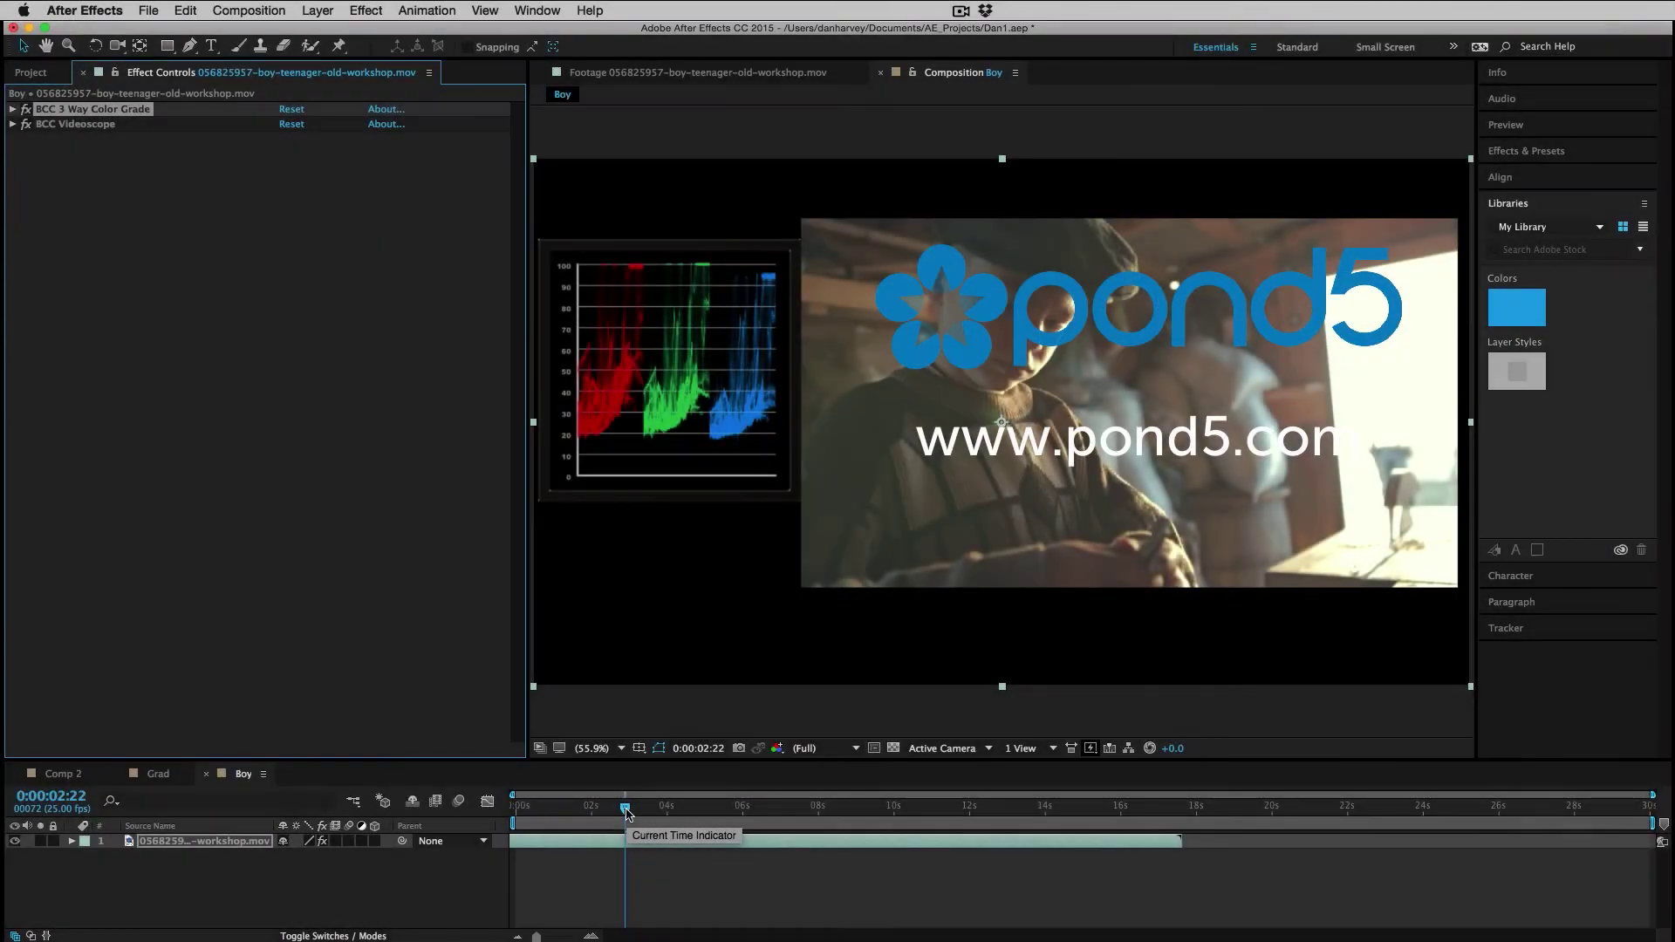
- Expand the BCC 3 Way Color Grade controls on the boy clip and move the current time to 0:00:02:03
{"action": "left_click", "coordinate": [13, 110]}
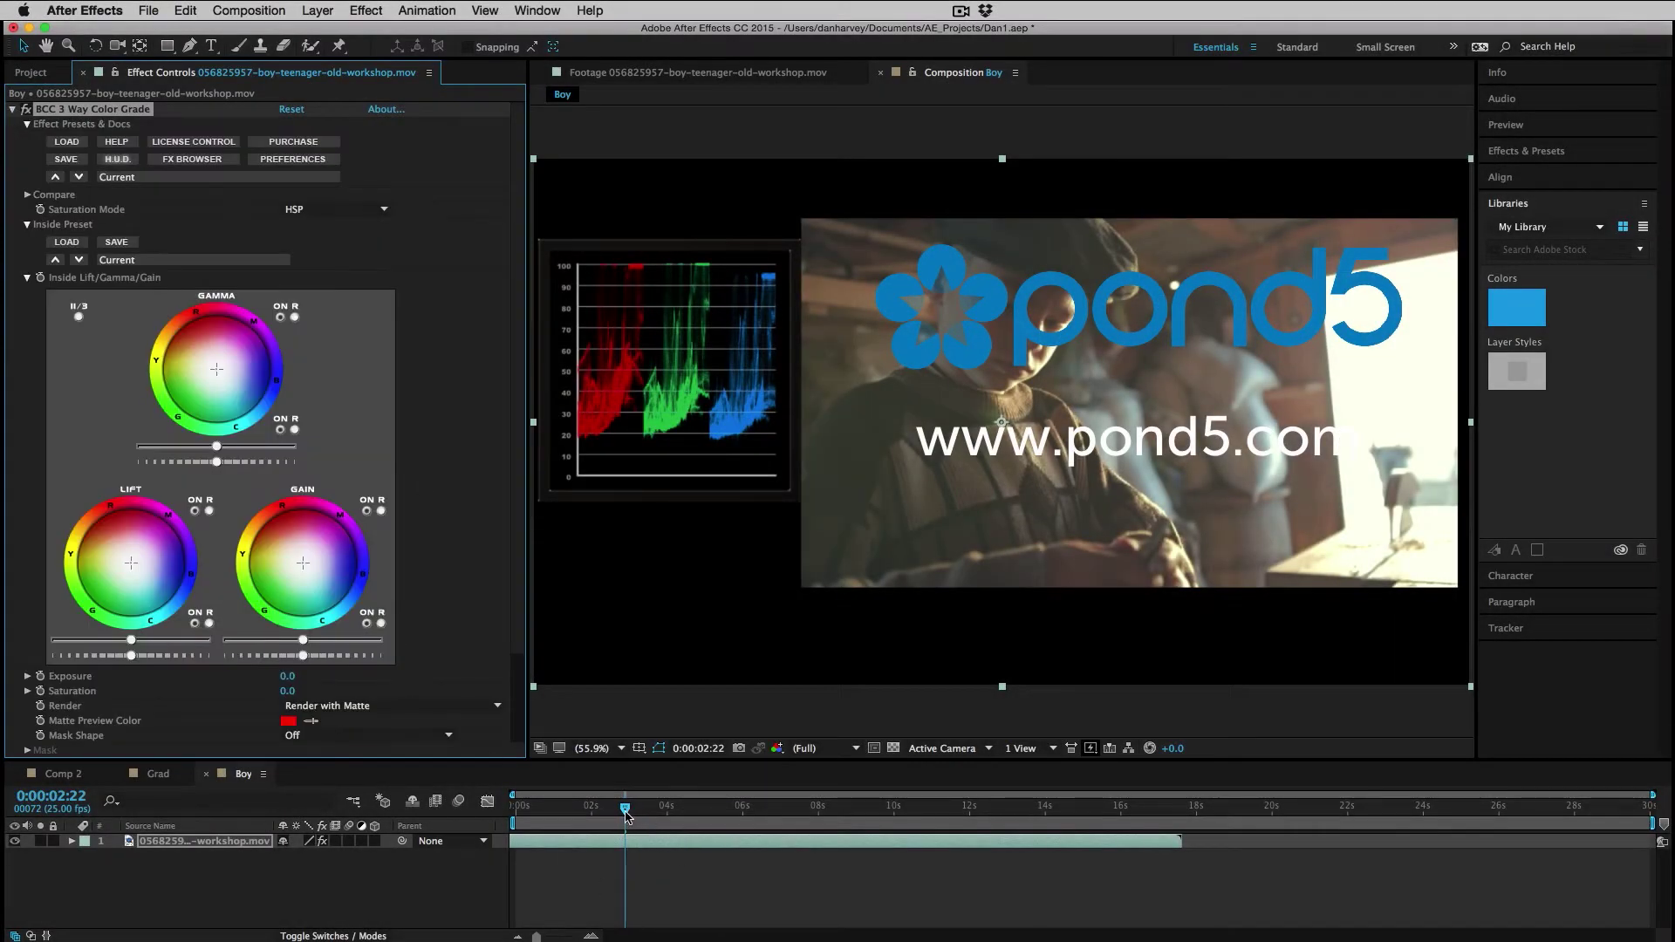
{"action": "left_click_drag", "start_coordinate": [626, 816], "coordinate": [594, 831]}
{"action": "key", "text": "space"}
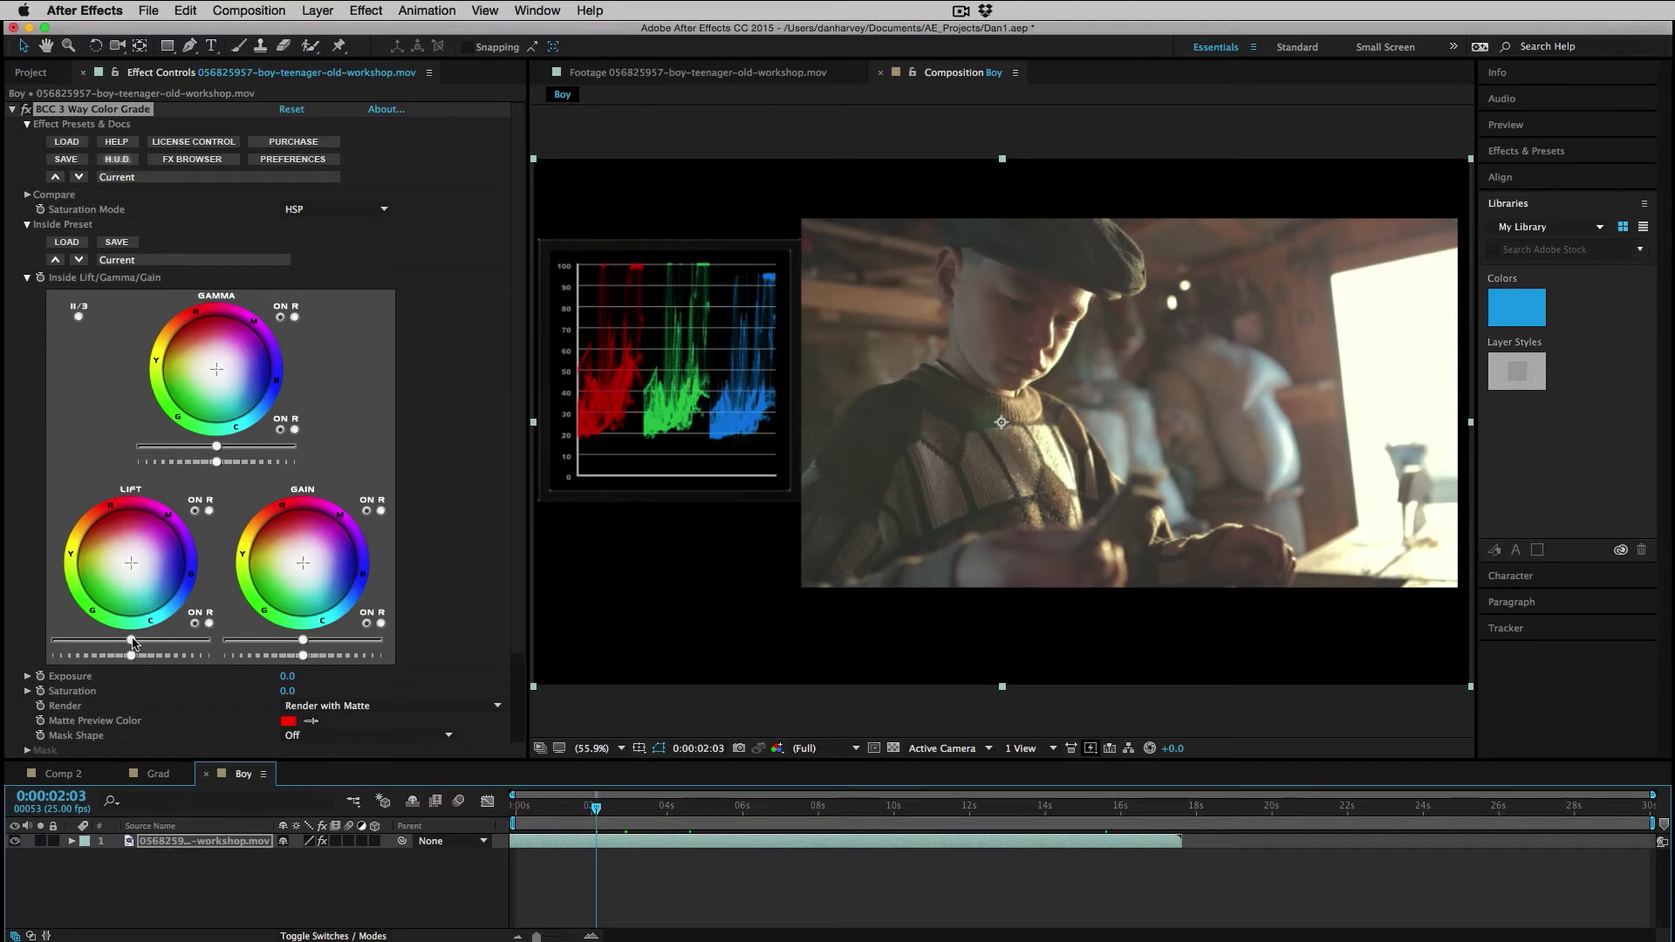
- Lower the lift level to deepen the blacks, and pull the gain level down slightly to keep the highlights from clipping
{"action": "left_click_drag", "start_coordinate": [133, 643], "coordinate": [91, 647]}
{"action": "left_click_drag", "start_coordinate": [304, 644], "coordinate": [287, 644]}
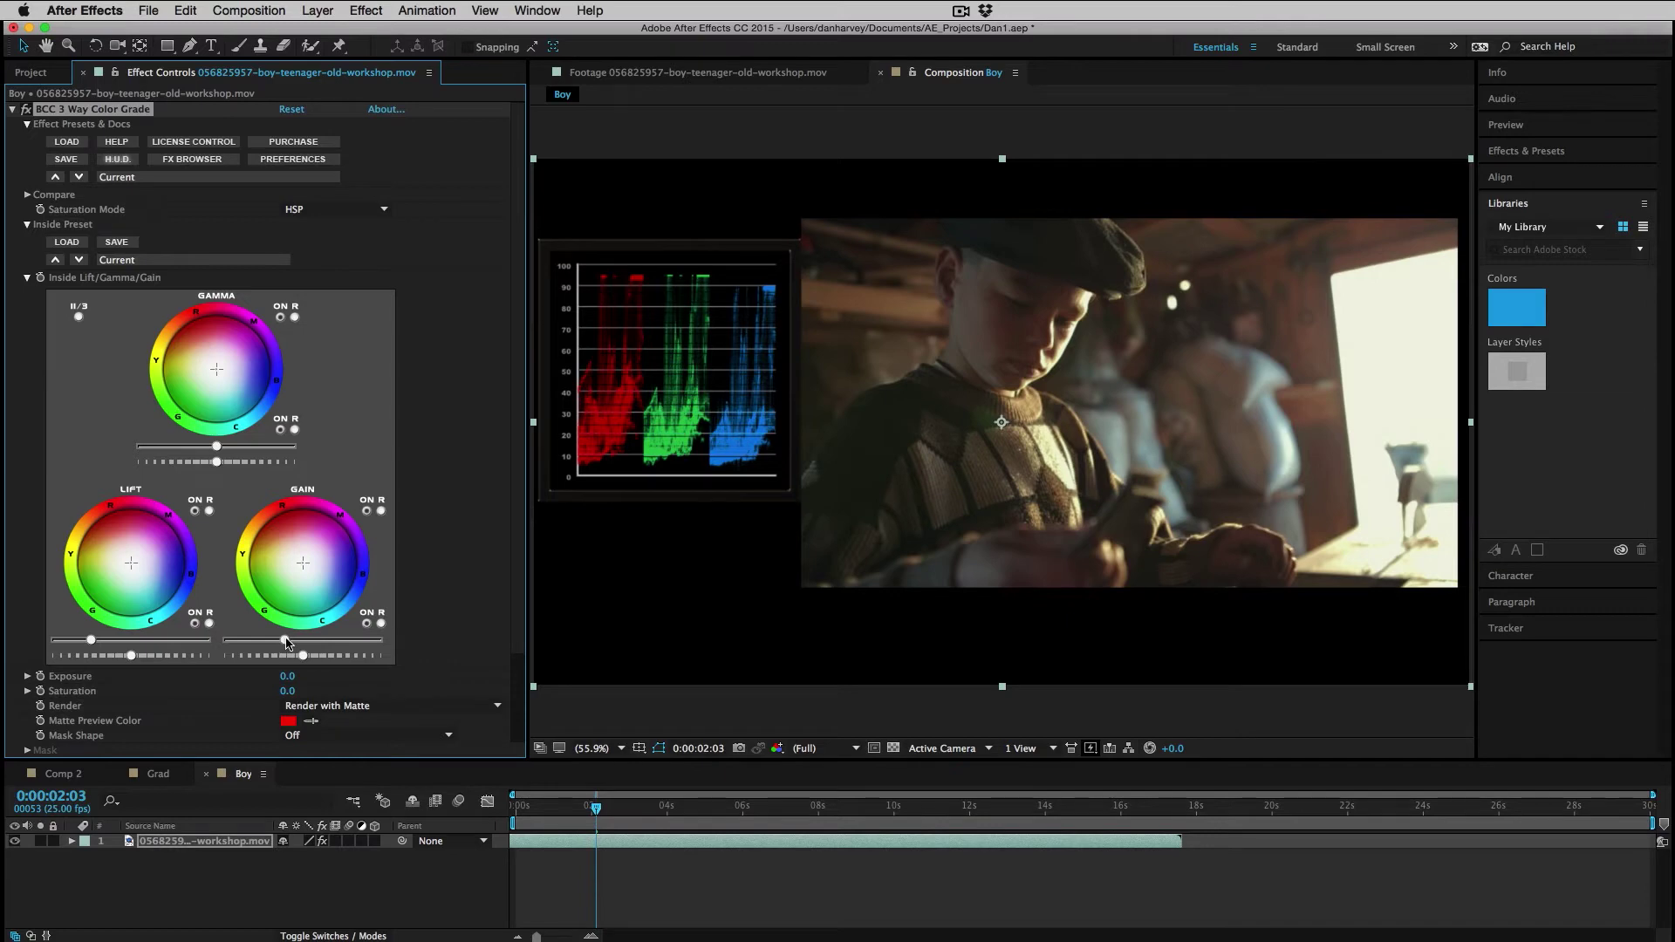
{"action": "left_click_drag", "start_coordinate": [288, 643], "coordinate": [289, 642]}
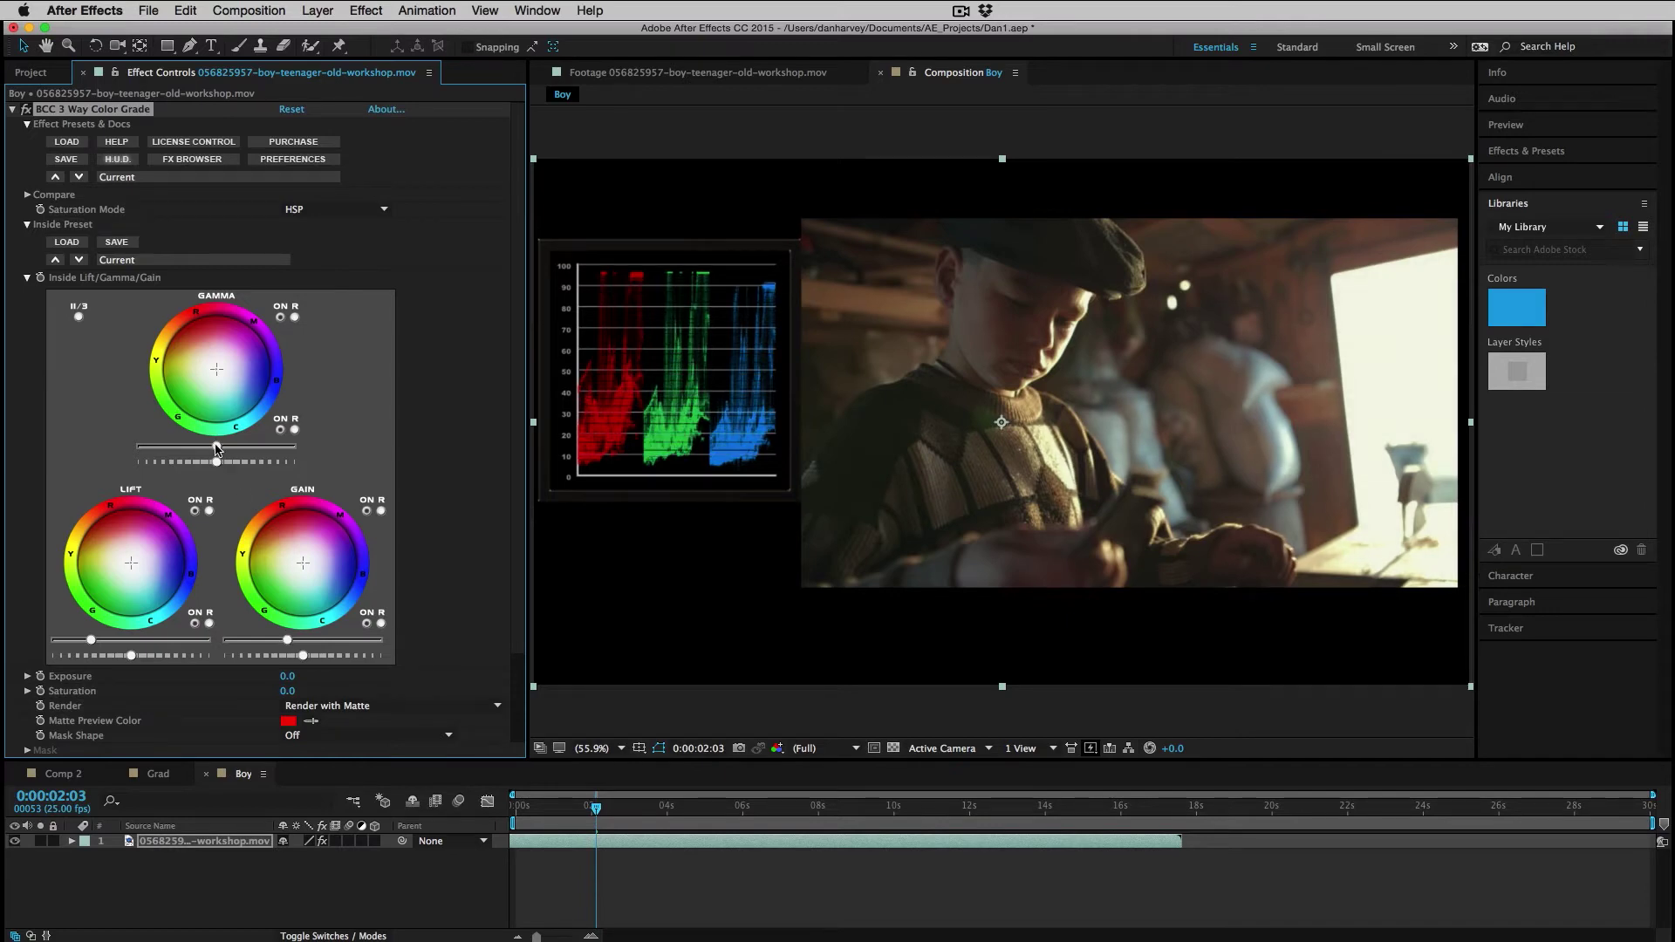
- Raise the gamma level slightly and shift the gamma color a little toward cyan-blue, leaving the effect collapsed
{"action": "left_click_drag", "start_coordinate": [217, 448], "coordinate": [231, 450]}
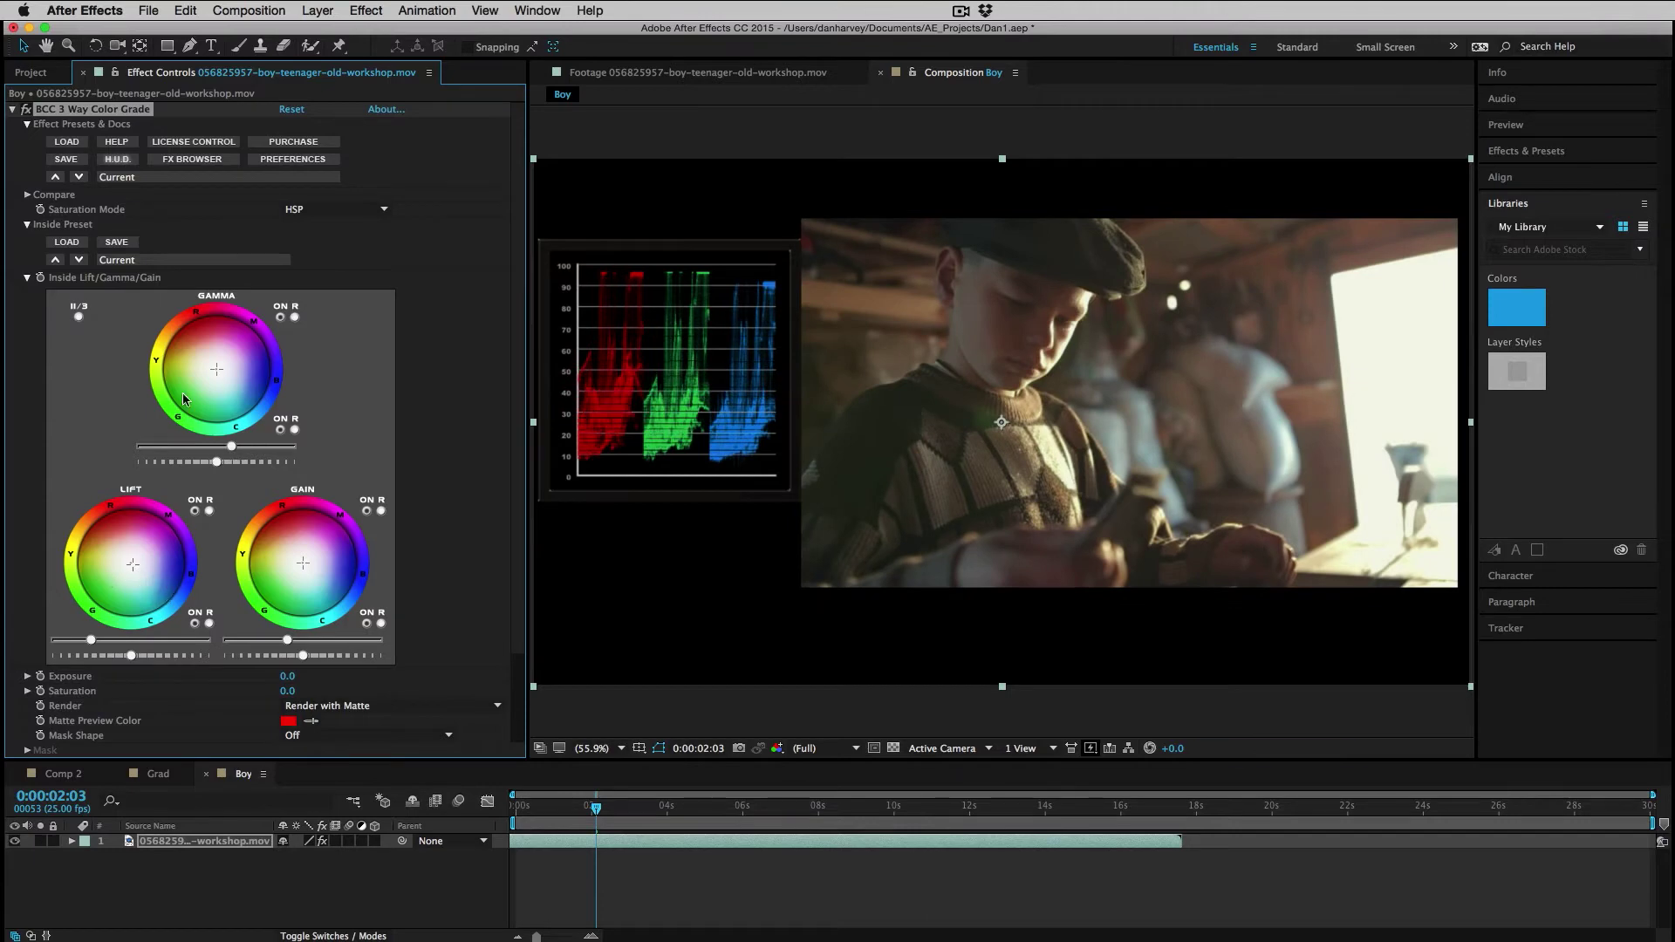
{"action": "mouse_move", "coordinate": [233, 397]}
{"action": "left_mouse_down"}
{"action": "mouse_move", "coordinate": [217, 370]}
{"action": "mouse_move", "coordinate": [230, 367]}
{"action": "left_mouse_up"}
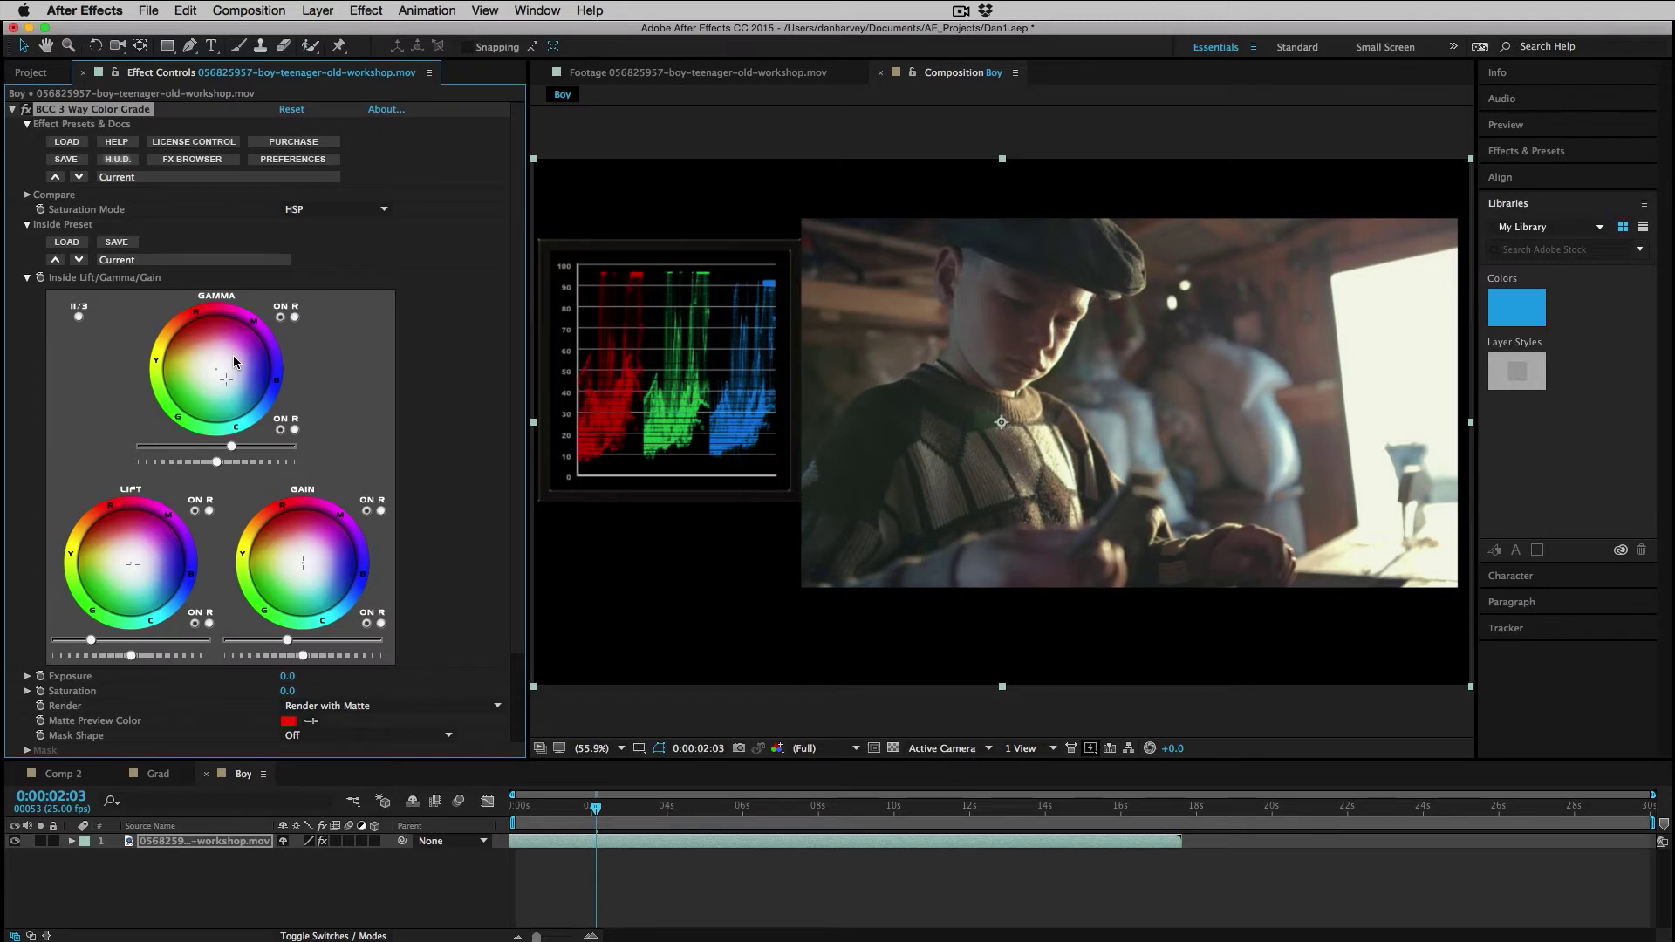
{"action": "left_click", "coordinate": [14, 110]}
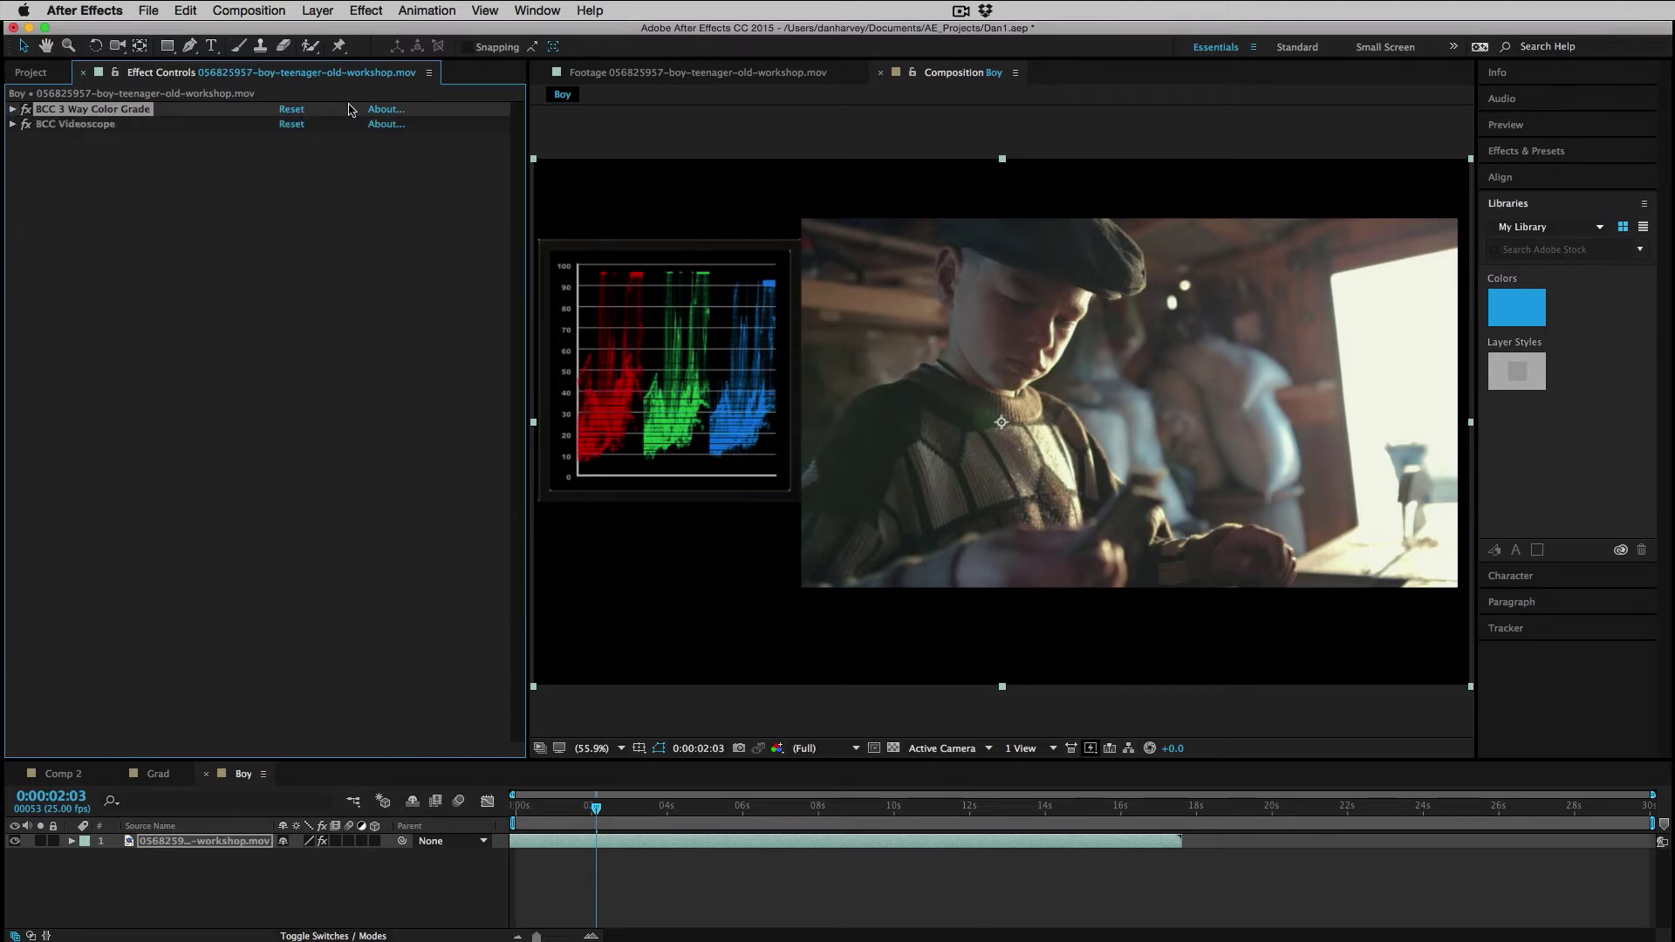
- Apply a second BCC 3 Way Color Grade, move it between the first grade and BCC Videoscope, and expand it
{"action": "key", "text": "e"}
{"action": "left_click", "coordinate": [367, 10]}
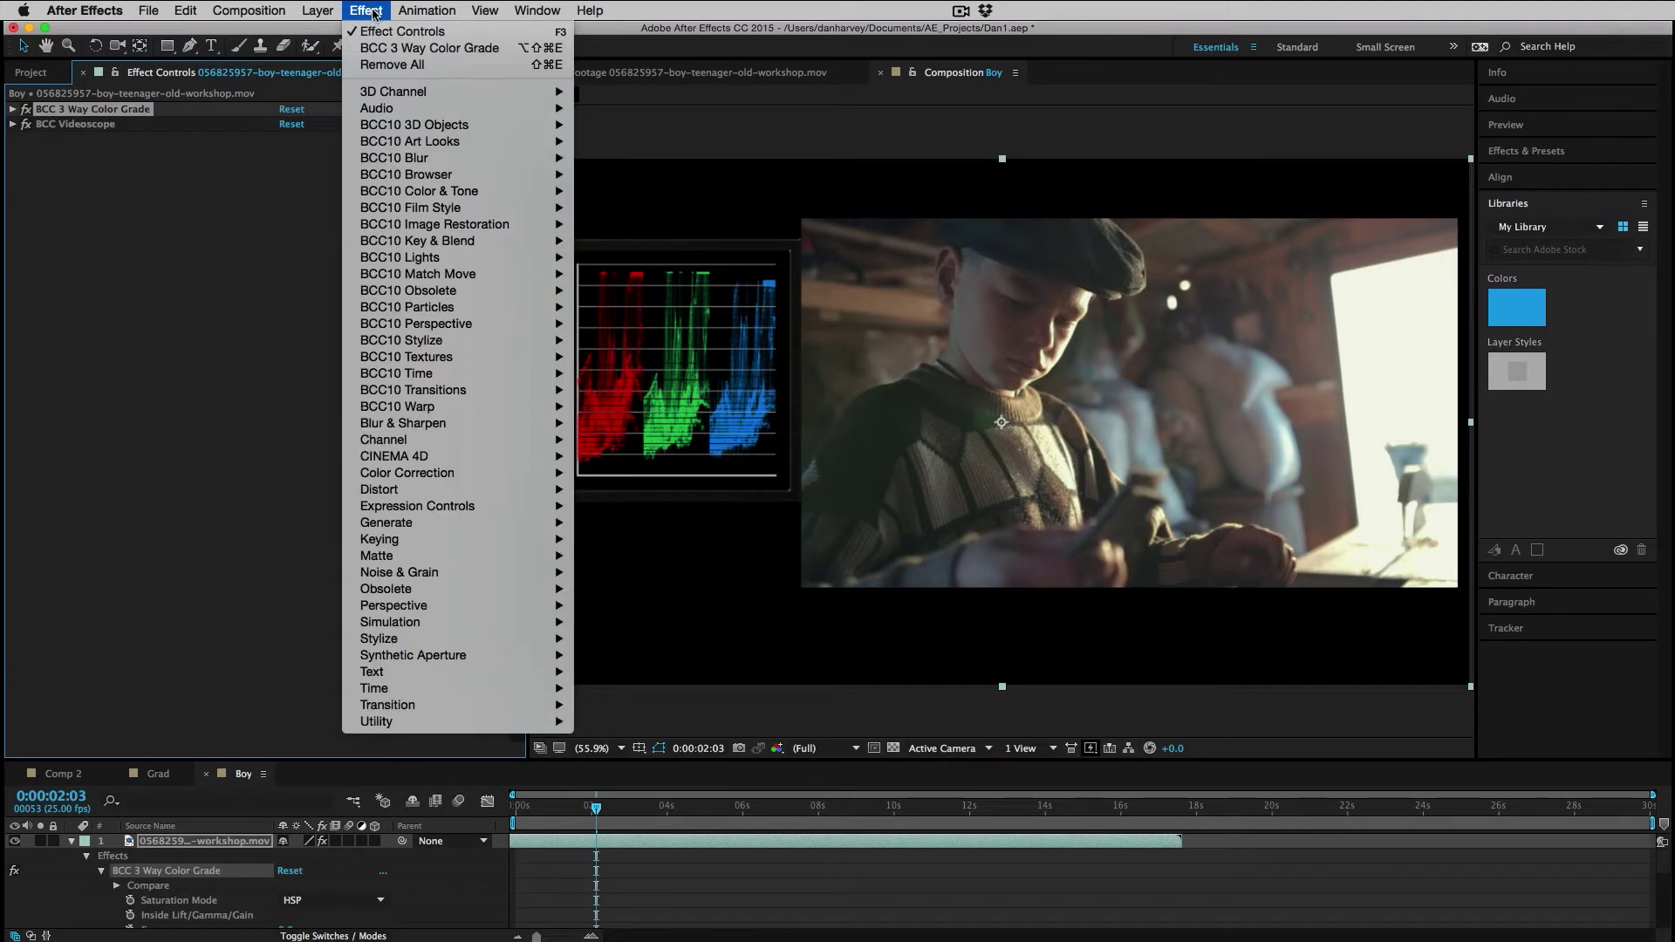
{"action": "left_click", "coordinate": [429, 48]}
{"action": "left_click", "coordinate": [13, 138]}
{"action": "left_click_drag", "start_coordinate": [78, 142], "coordinate": [78, 124]}
{"action": "left_click", "coordinate": [12, 125]}
- Set the second grade's Key Mode to On and sample the key color from the bright window
{"action": "scroll", "coordinate": [511, 288], "scroll_direction": "down", "scroll_amount": 4}
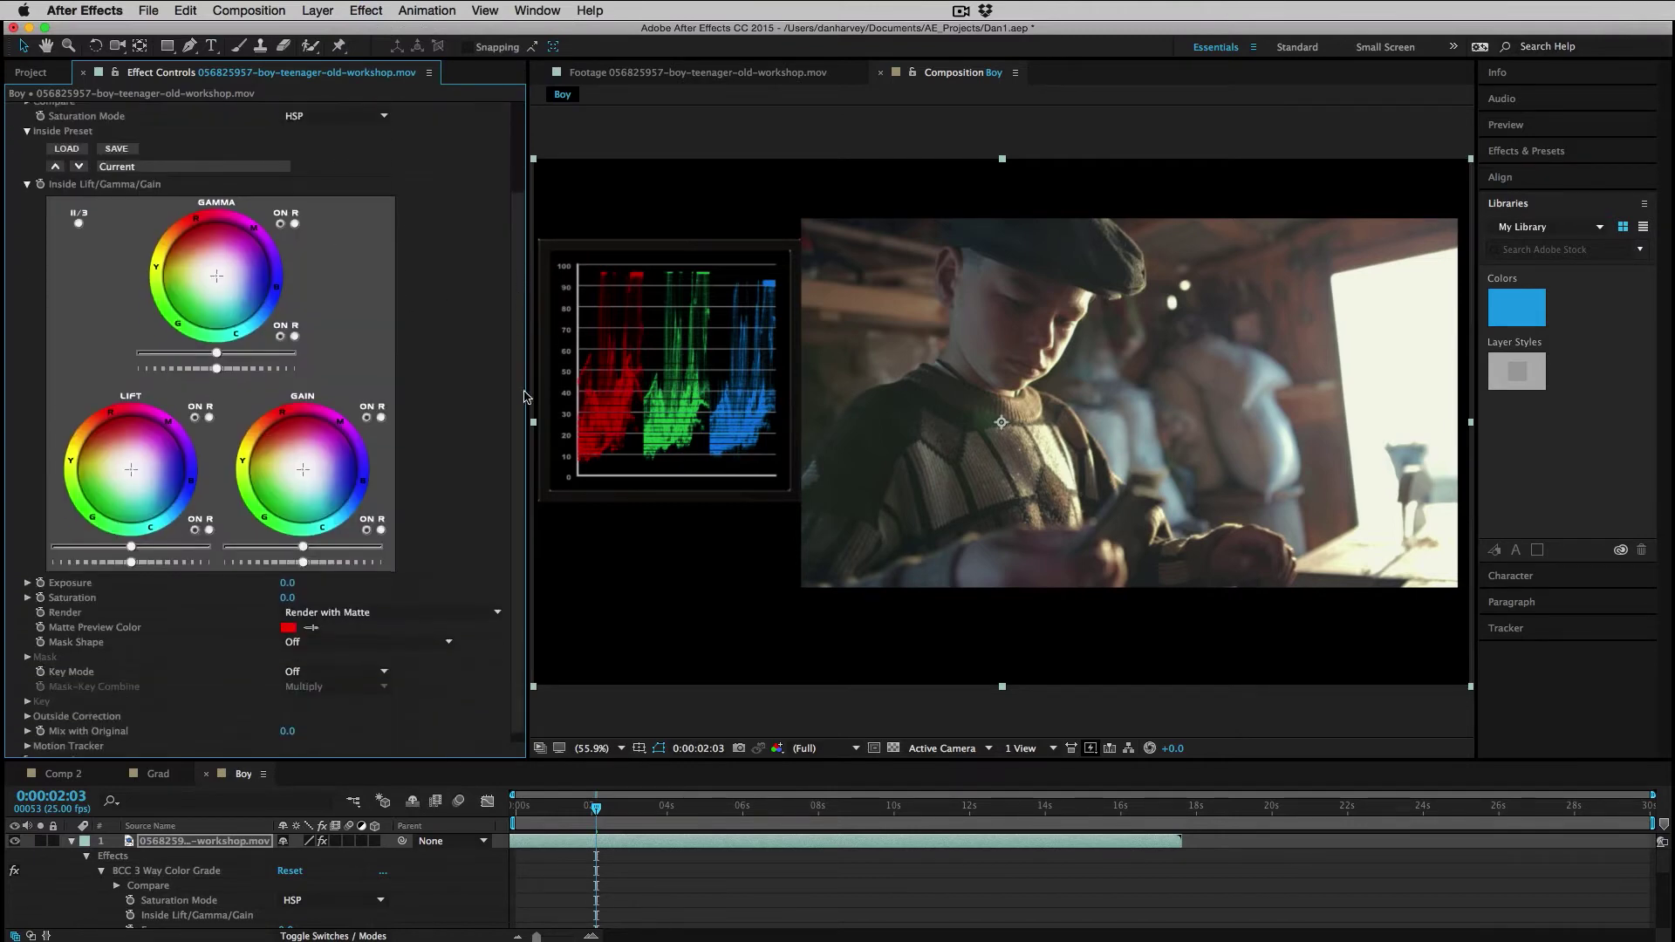
{"action": "left_click", "coordinate": [349, 661]}
{"action": "left_click", "coordinate": [307, 695]}
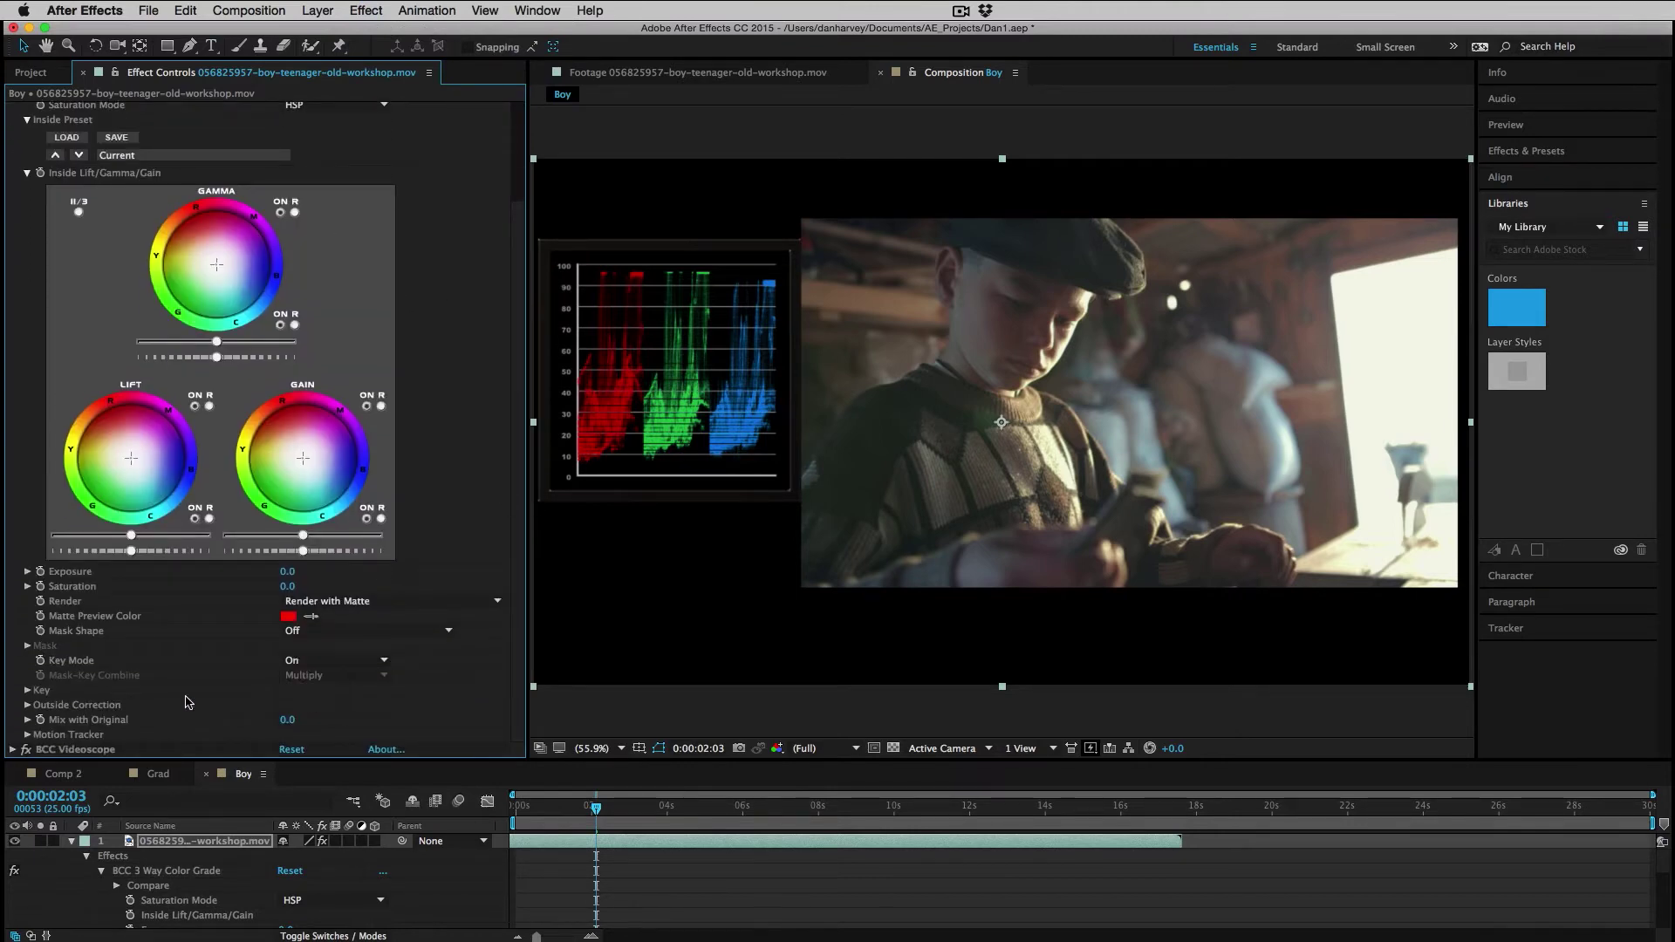
{"action": "left_click", "coordinate": [27, 690]}
{"action": "scroll", "coordinate": [104, 663], "scroll_direction": "down", "scroll_amount": 6}
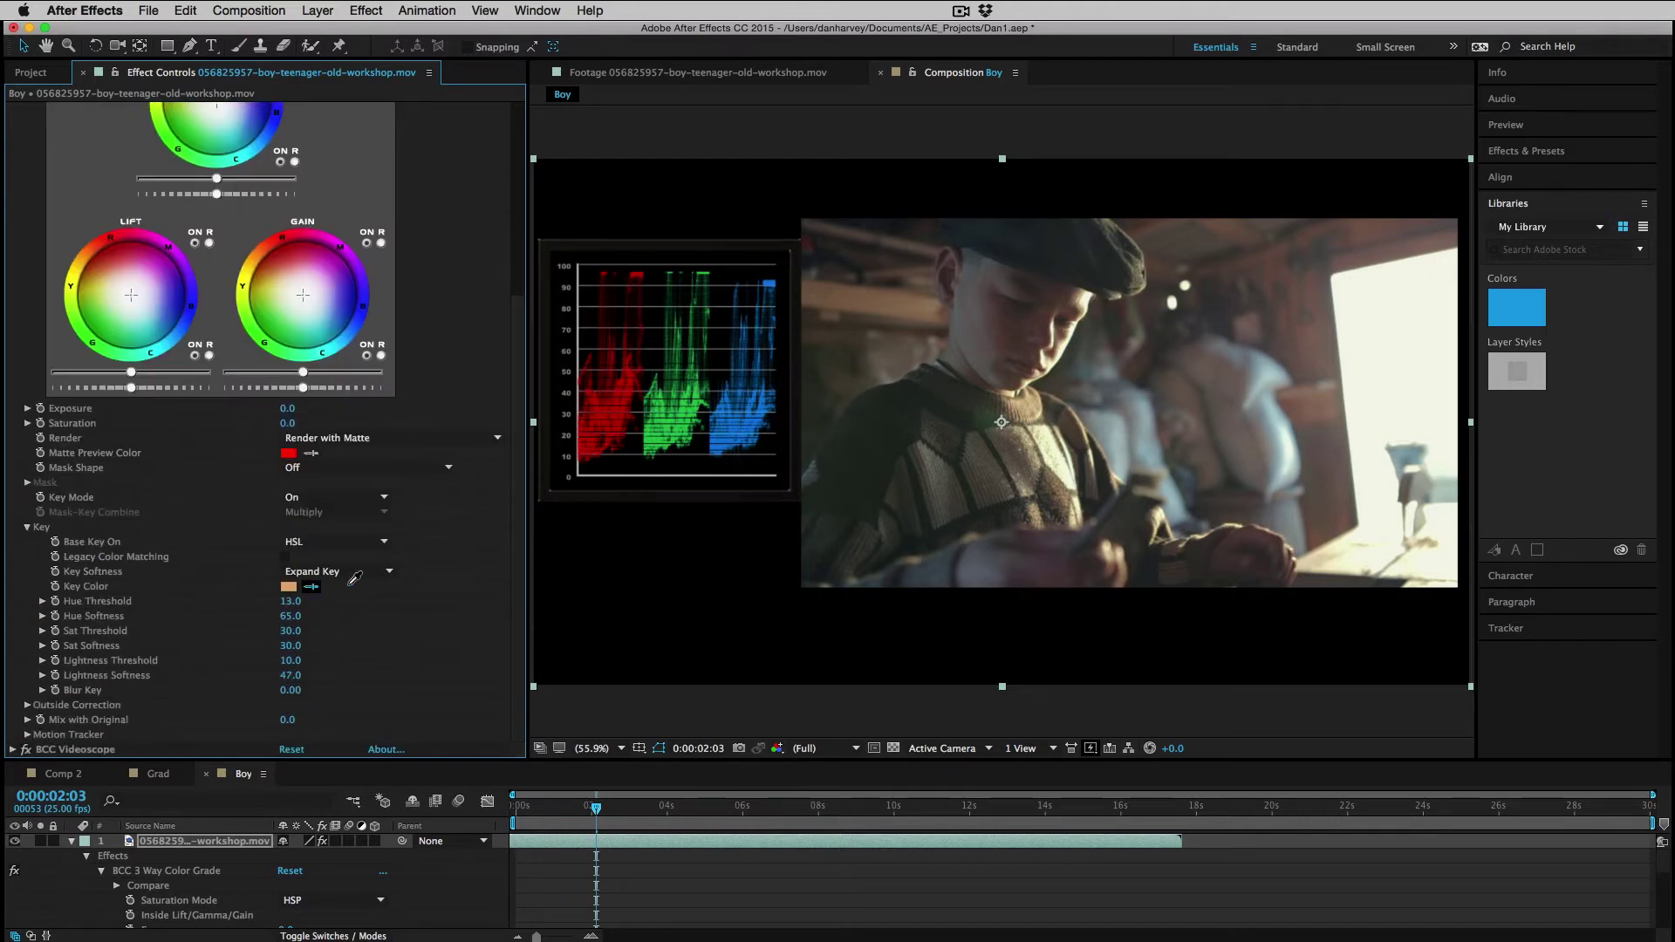
{"action": "left_click", "coordinate": [1399, 339]}
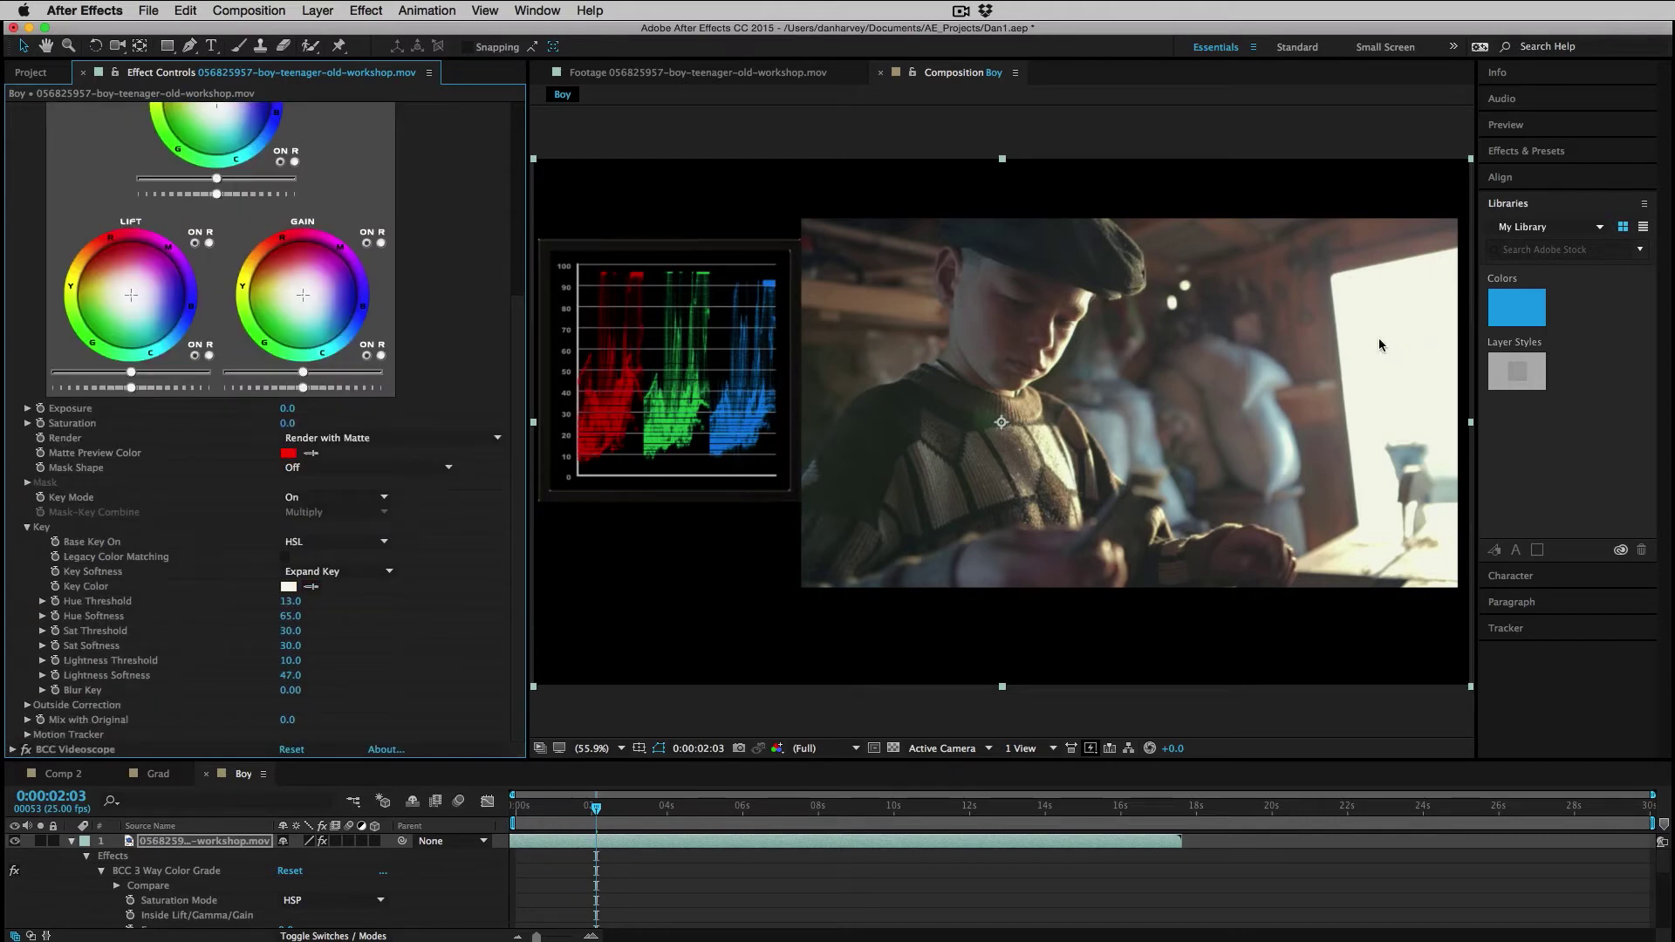
- With the matte in view, set Lightness Threshold to 2.0 and Lightness Softness to 52.9, and restore Render with Matte
{"action": "left_click", "coordinate": [349, 438]}
{"action": "left_click", "coordinate": [346, 542]}
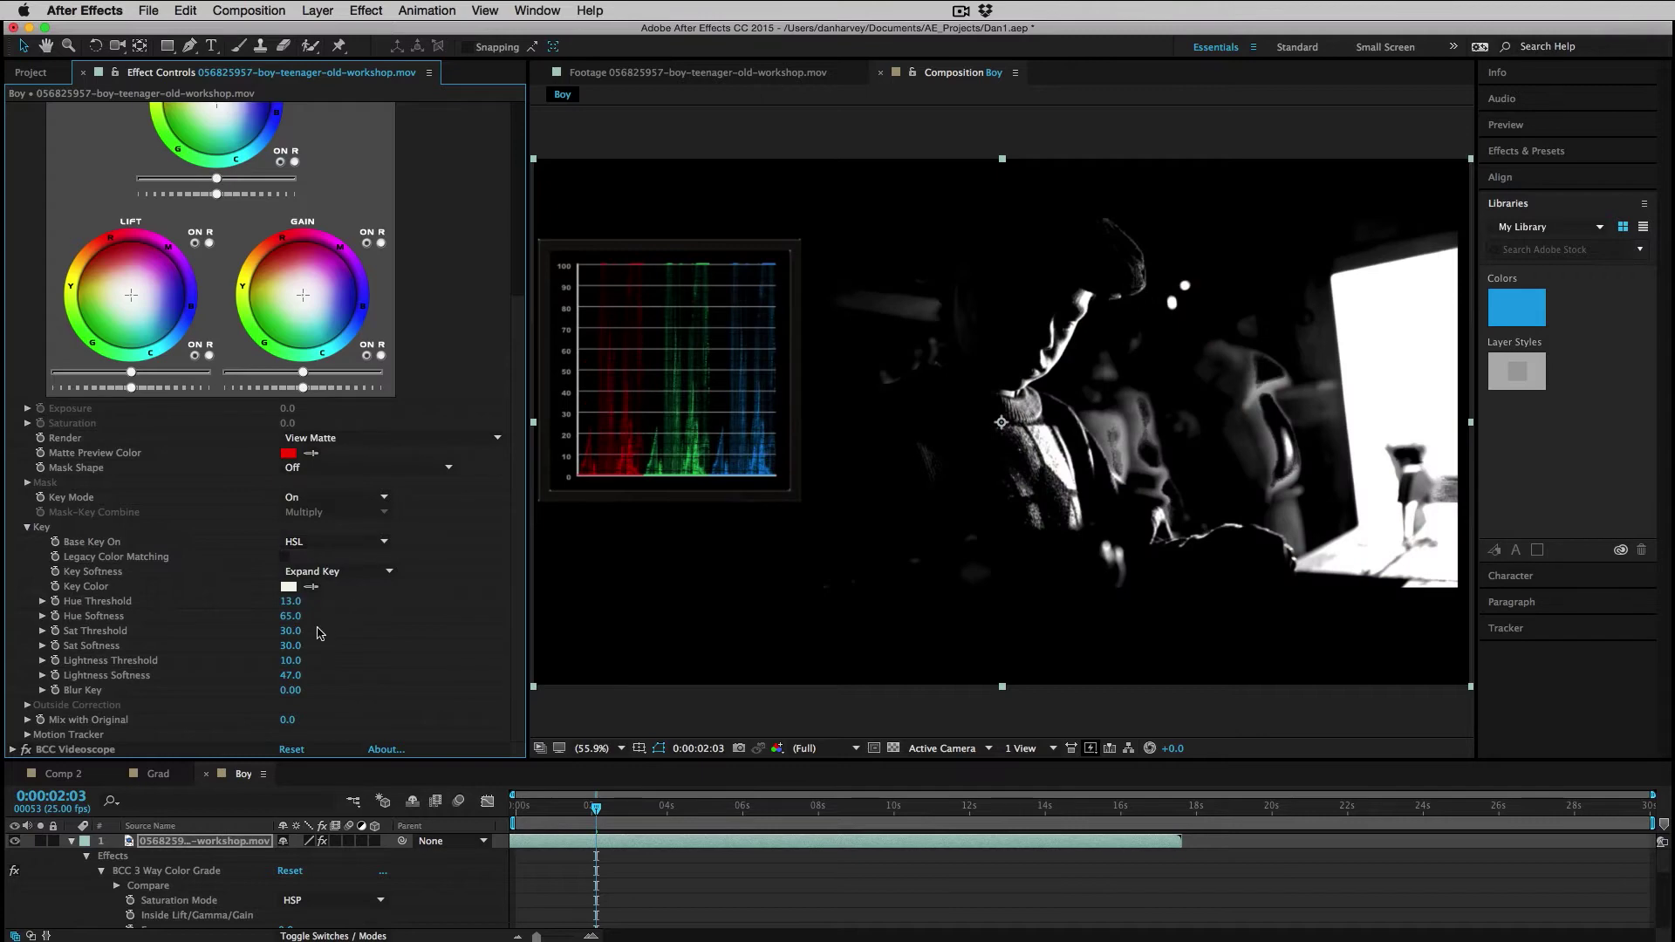
{"action": "left_click_drag", "start_coordinate": [290, 663], "coordinate": [345, 681]}
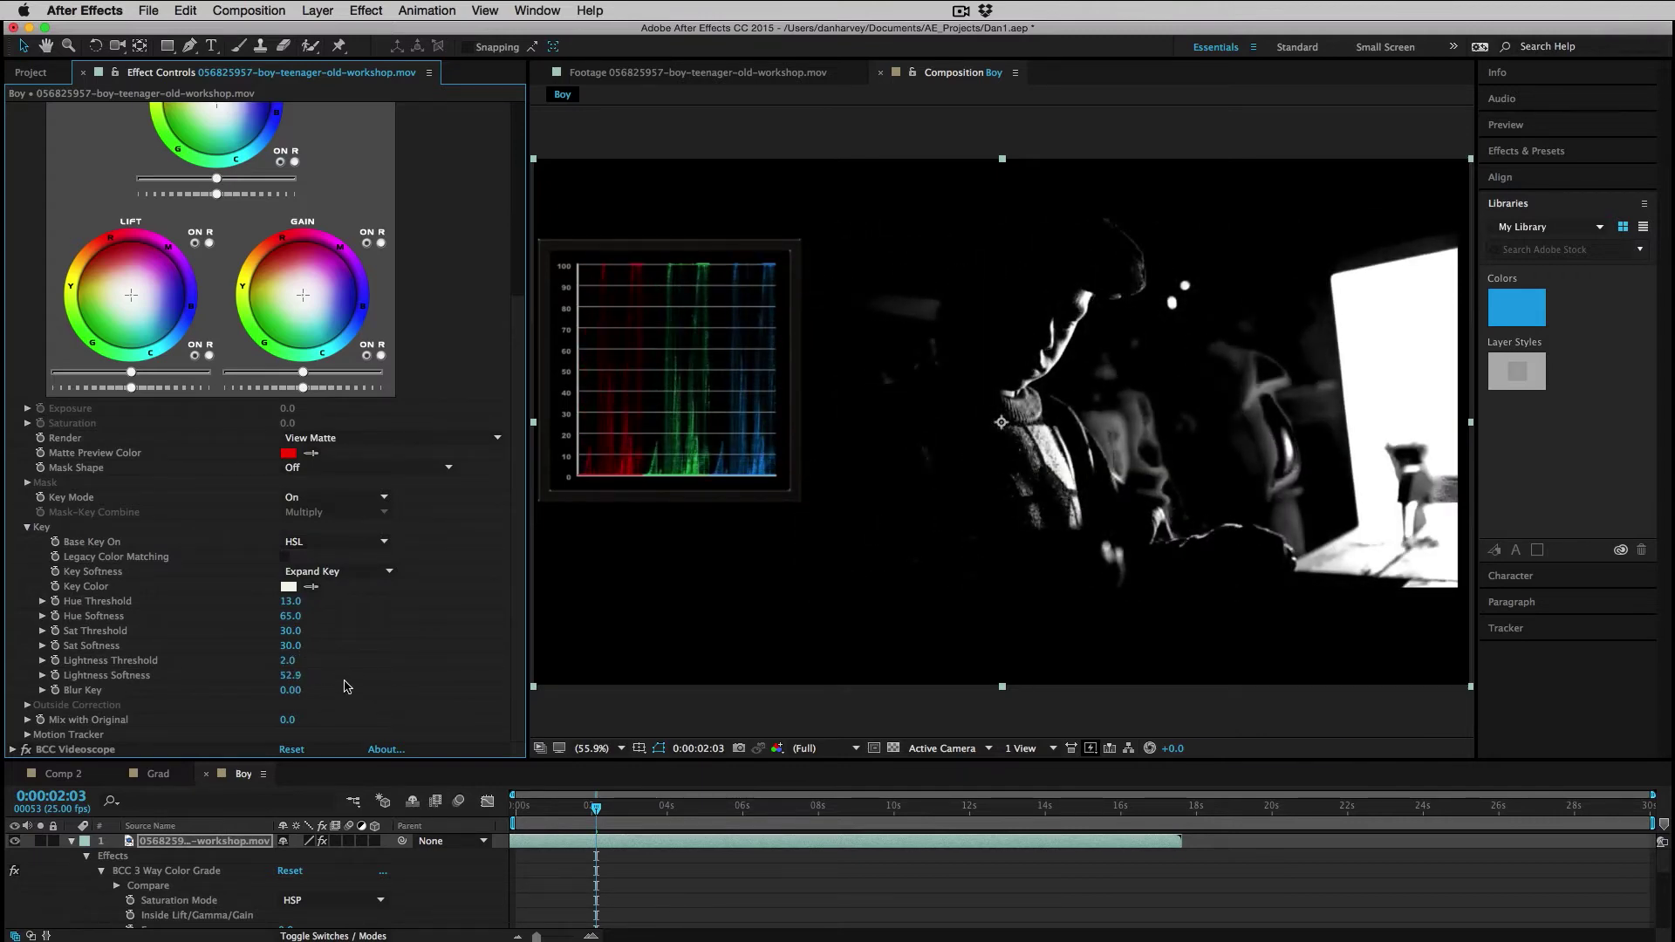
{"action": "left_click", "coordinate": [353, 439]}
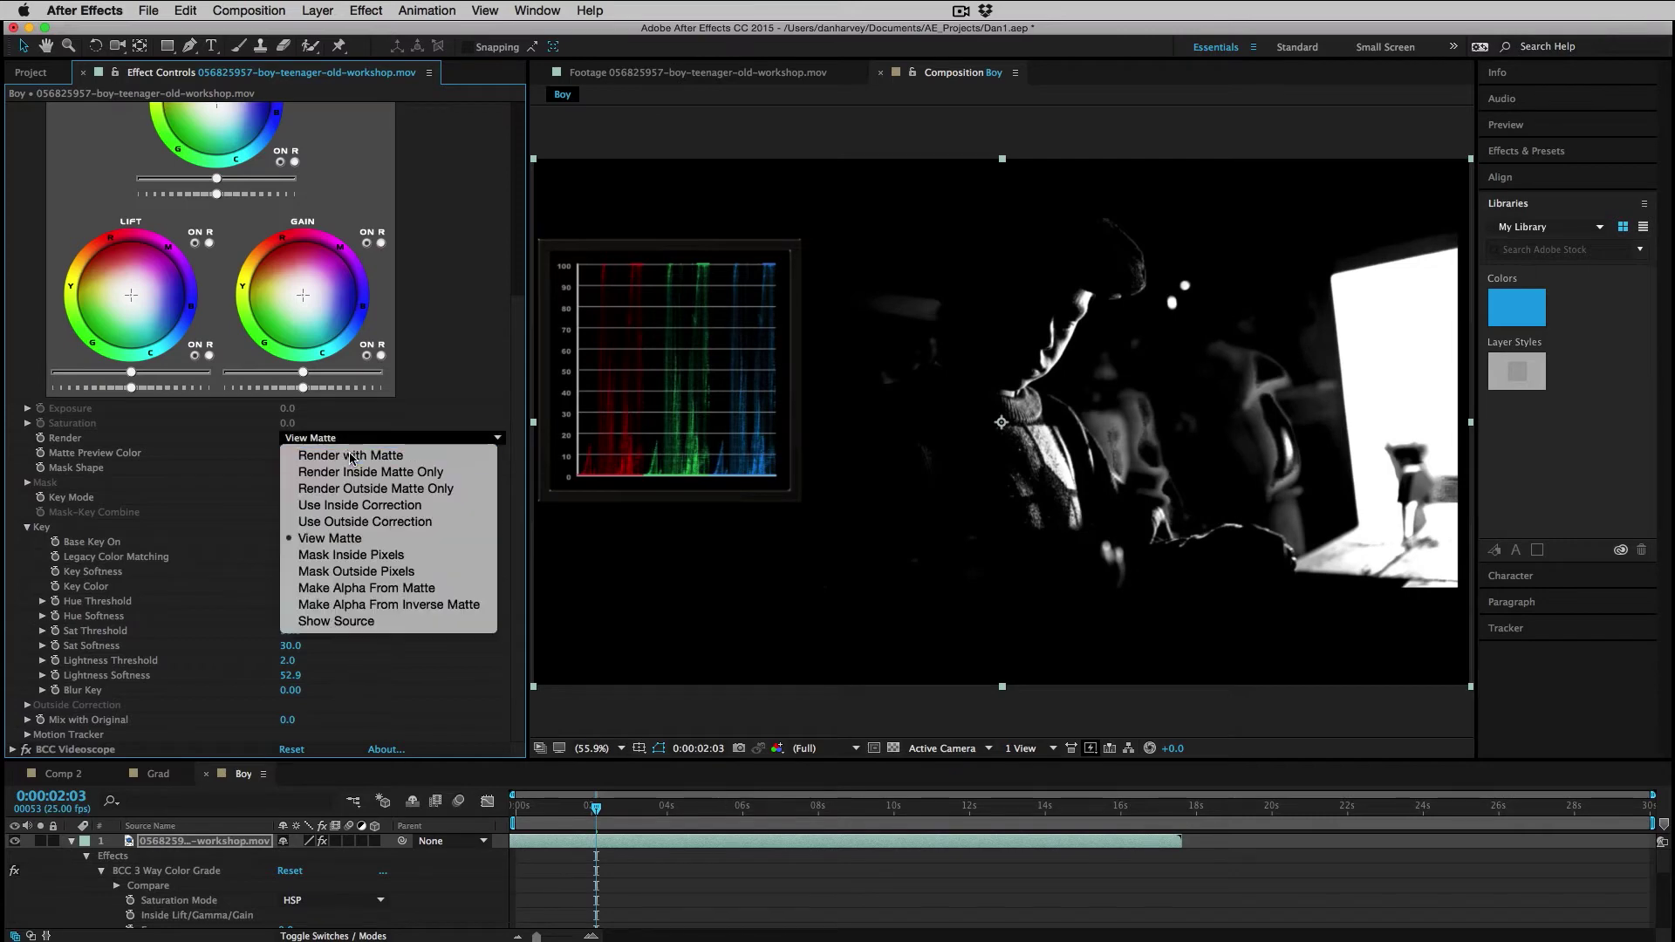
{"action": "left_click", "coordinate": [352, 444]}
- Lower the second grade's gain level with a slight cyan-blue gain tint, and fine-tune the key's Lightness Softness
{"action": "scroll", "coordinate": [351, 436], "scroll_direction": "up", "scroll_amount": 3}
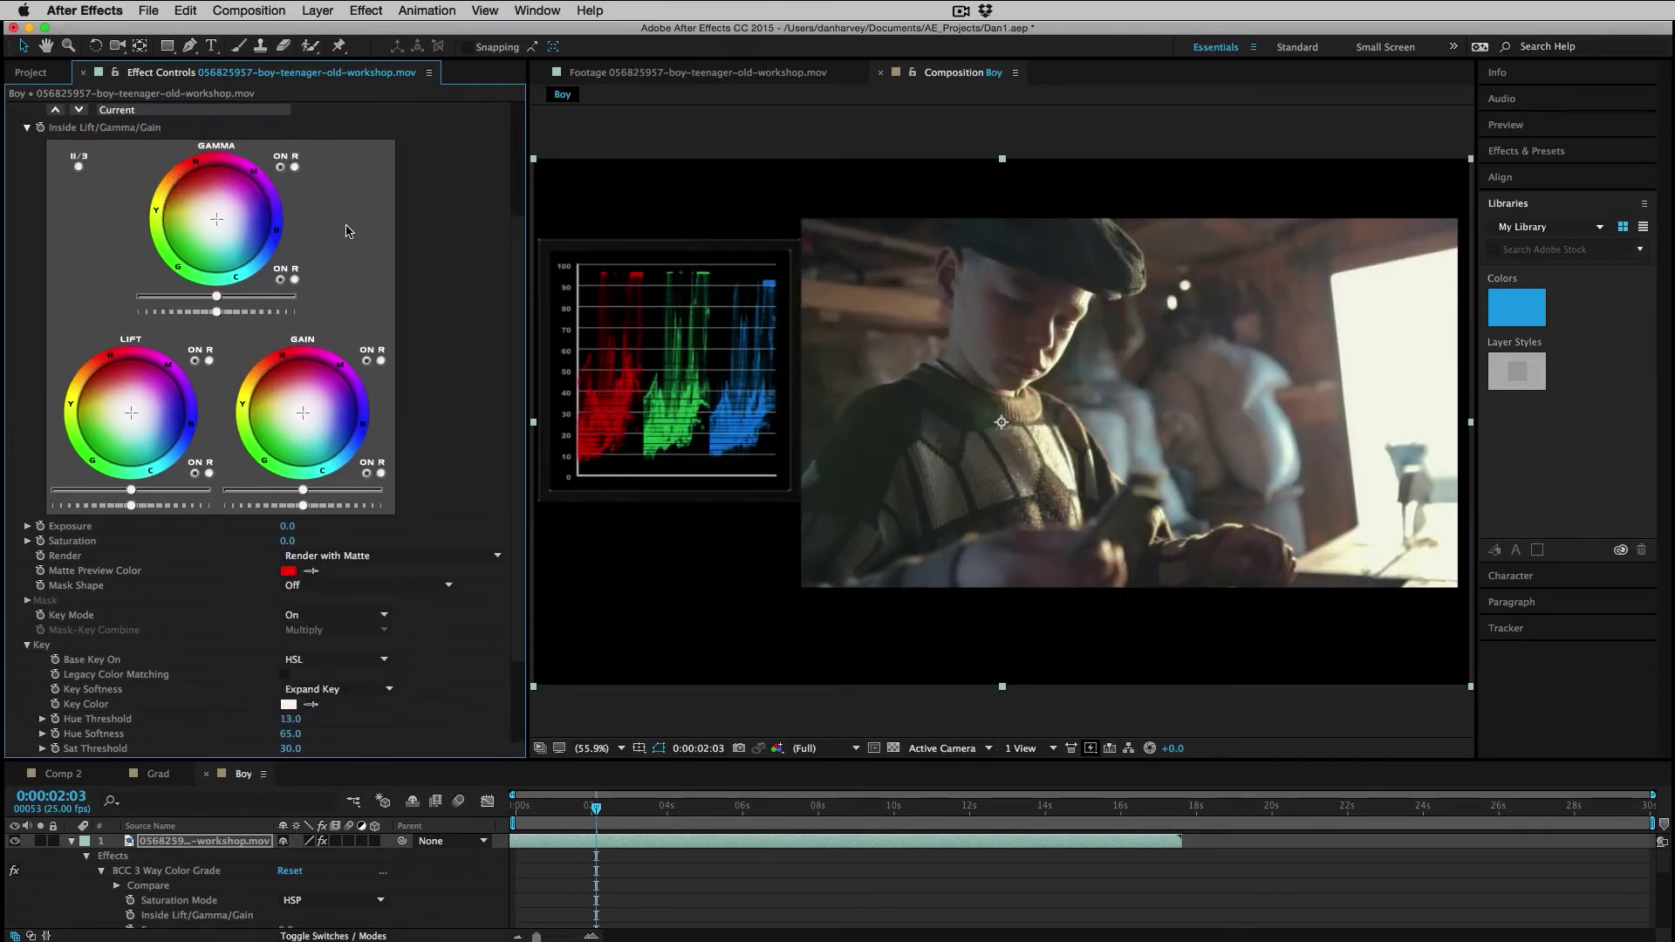
{"action": "left_click_drag", "start_coordinate": [290, 496], "coordinate": [354, 527]}
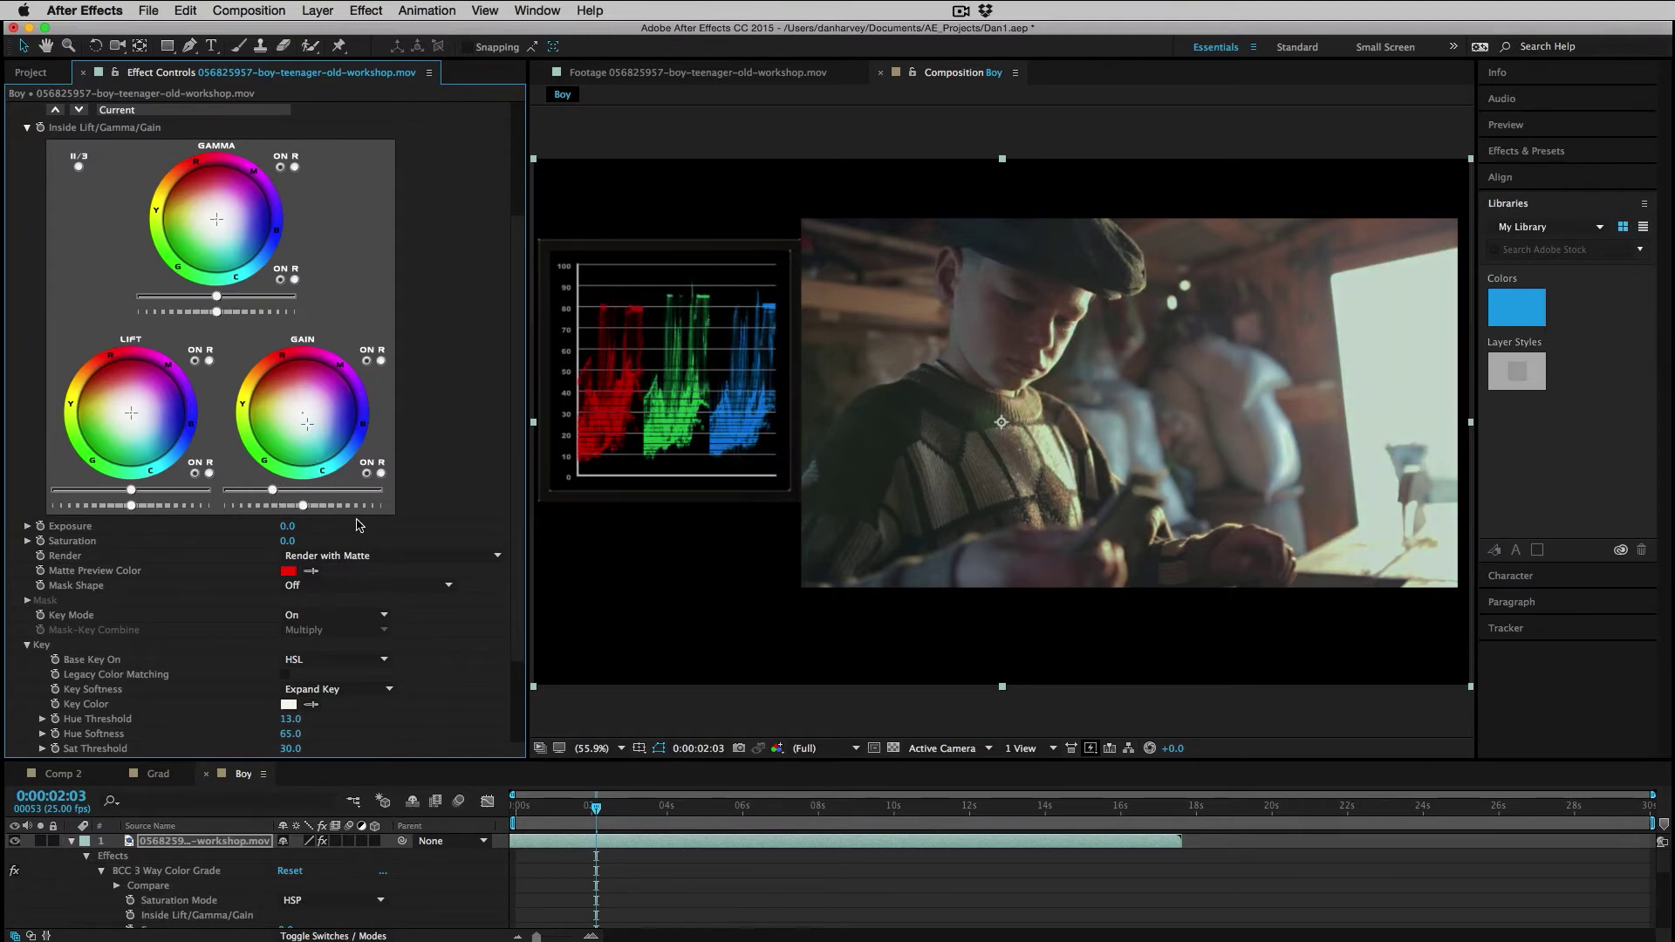
{"action": "scroll", "coordinate": [278, 660], "scroll_direction": "down", "scroll_amount": 3}
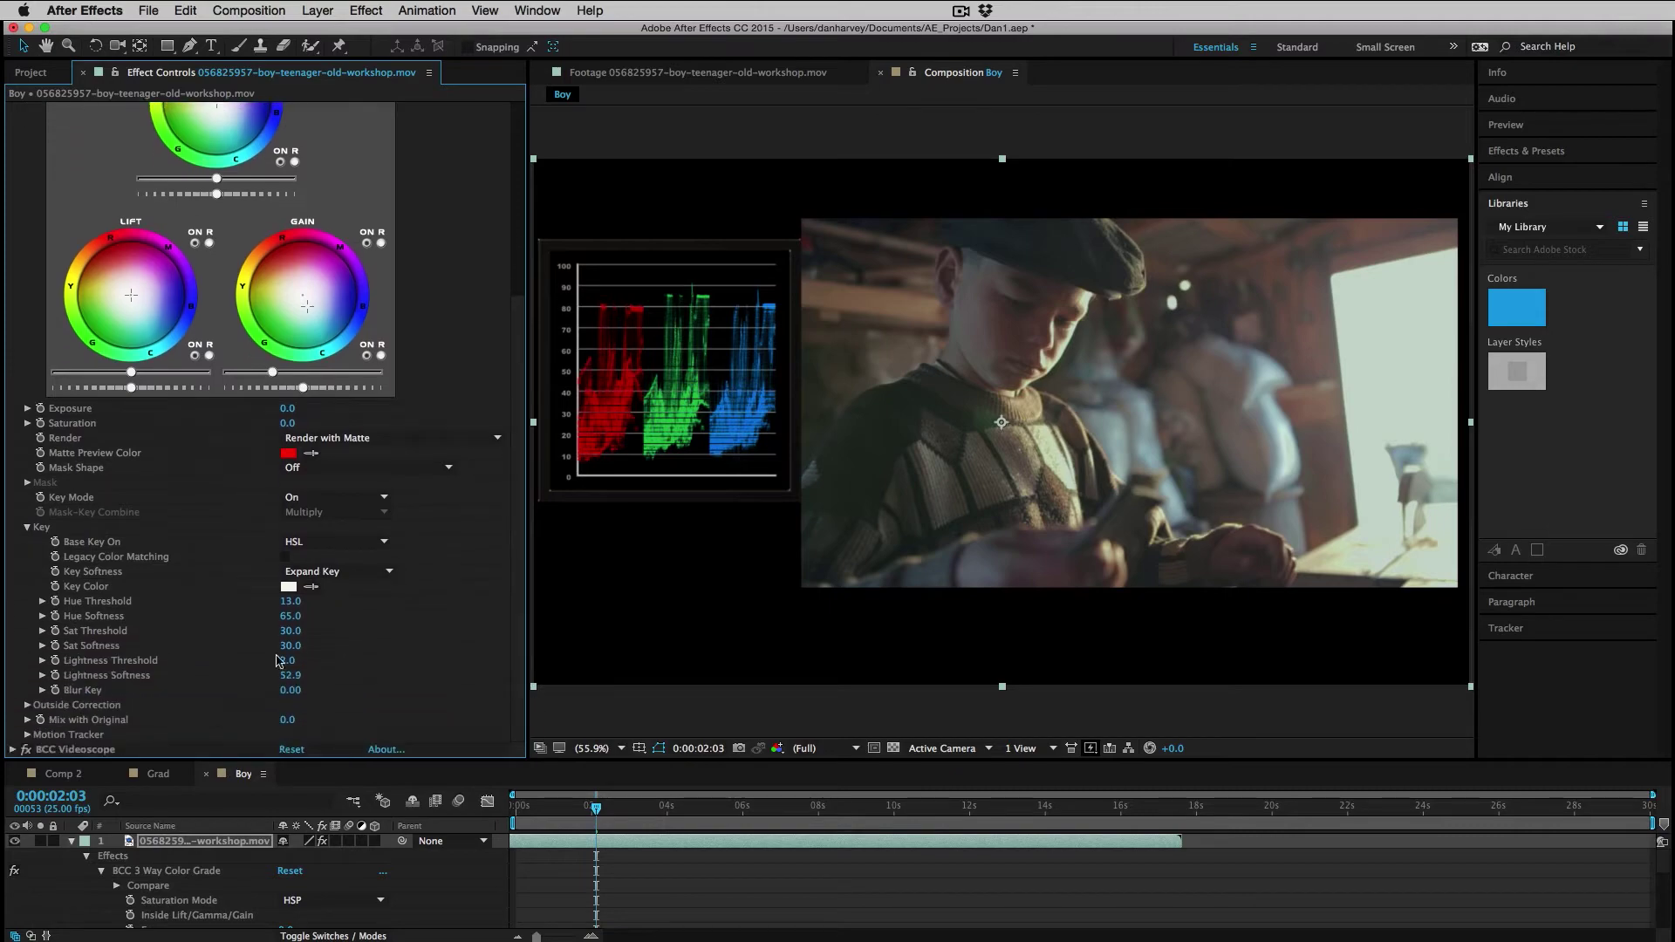
{"action": "left_click_drag", "start_coordinate": [327, 675], "coordinate": [341, 675]}
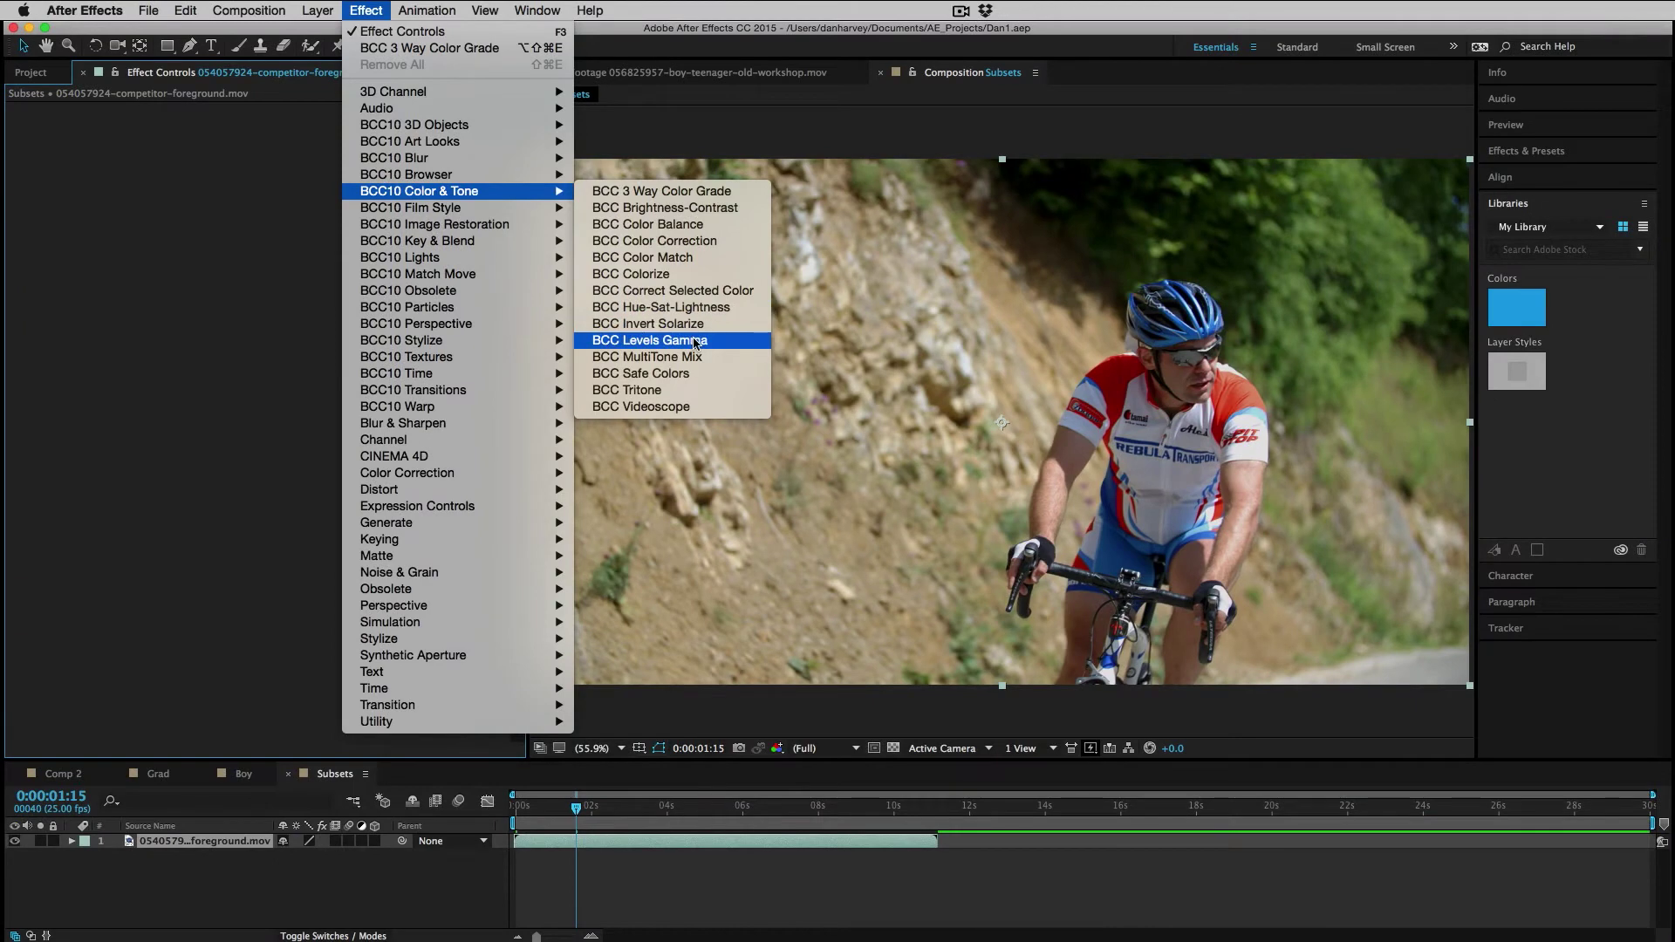
- Apply BCC Levels Gamma to the cyclist clip, try input levels 19 and 217, gamma 0.90 and output levels 22 and 235, and reset it
{"action": "left_click", "coordinate": [695, 342]}
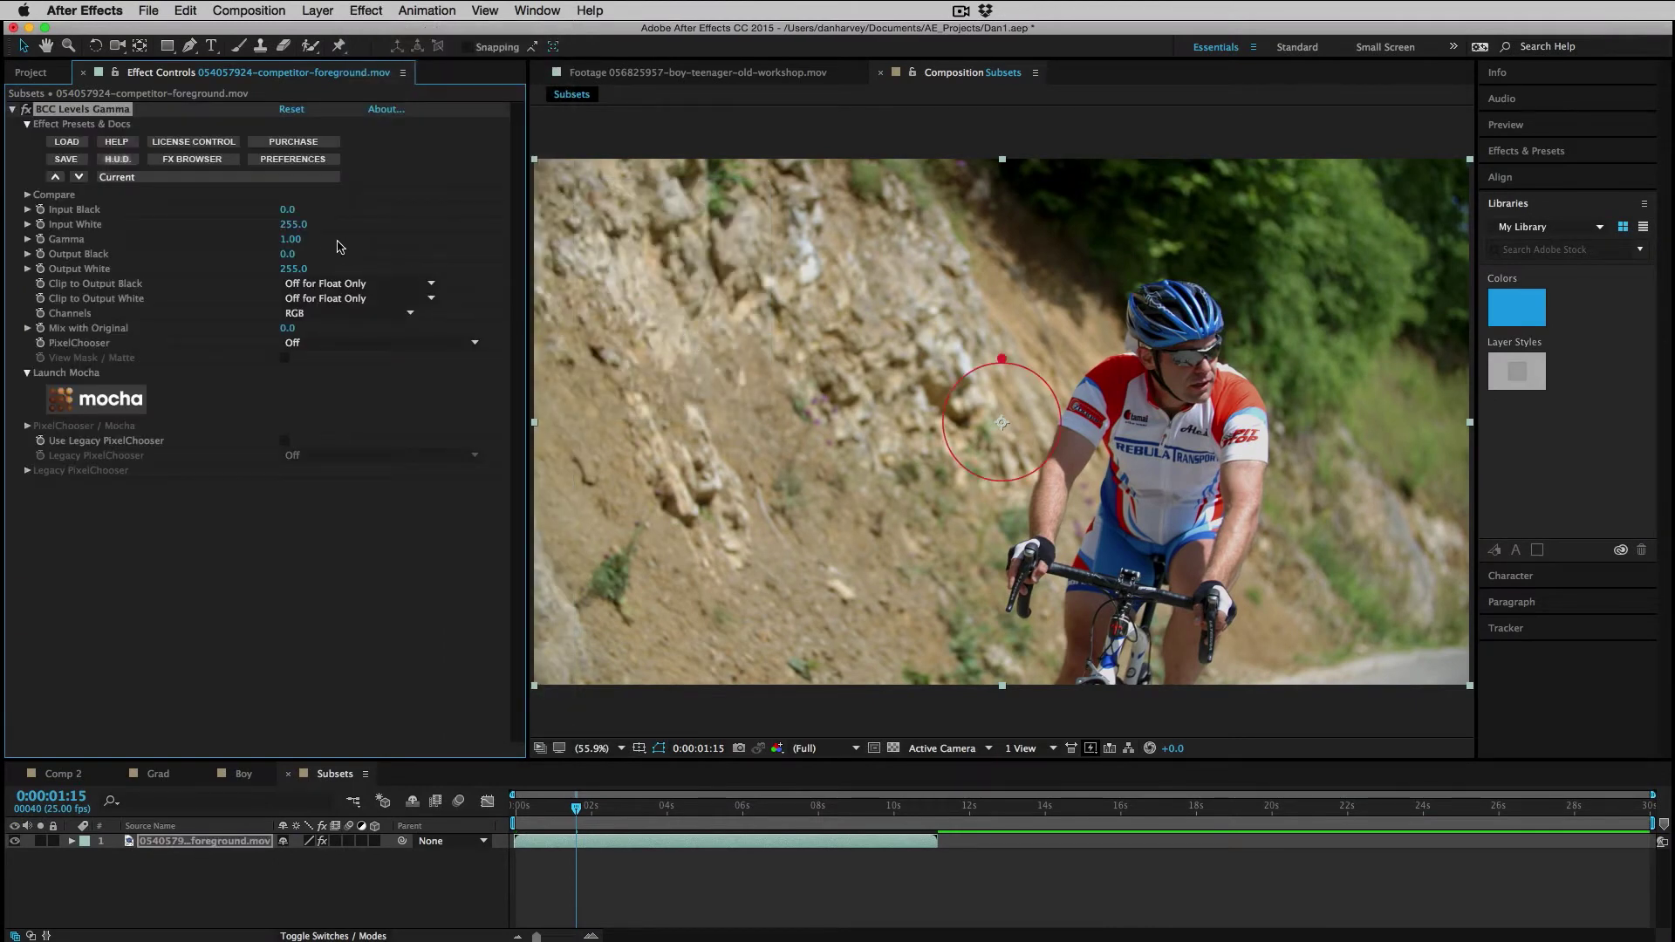
{"action": "mouse_move", "coordinate": [288, 210]}
{"action": "left_mouse_down"}
{"action": "mouse_move", "coordinate": [321, 212]}
{"action": "mouse_move", "coordinate": [334, 256]}
{"action": "mouse_move", "coordinate": [311, 256]}
{"action": "mouse_move", "coordinate": [300, 226]}
{"action": "mouse_move", "coordinate": [284, 268]}
{"action": "mouse_move", "coordinate": [277, 240]}
{"action": "mouse_move", "coordinate": [295, 242]}
{"action": "left_mouse_up"}
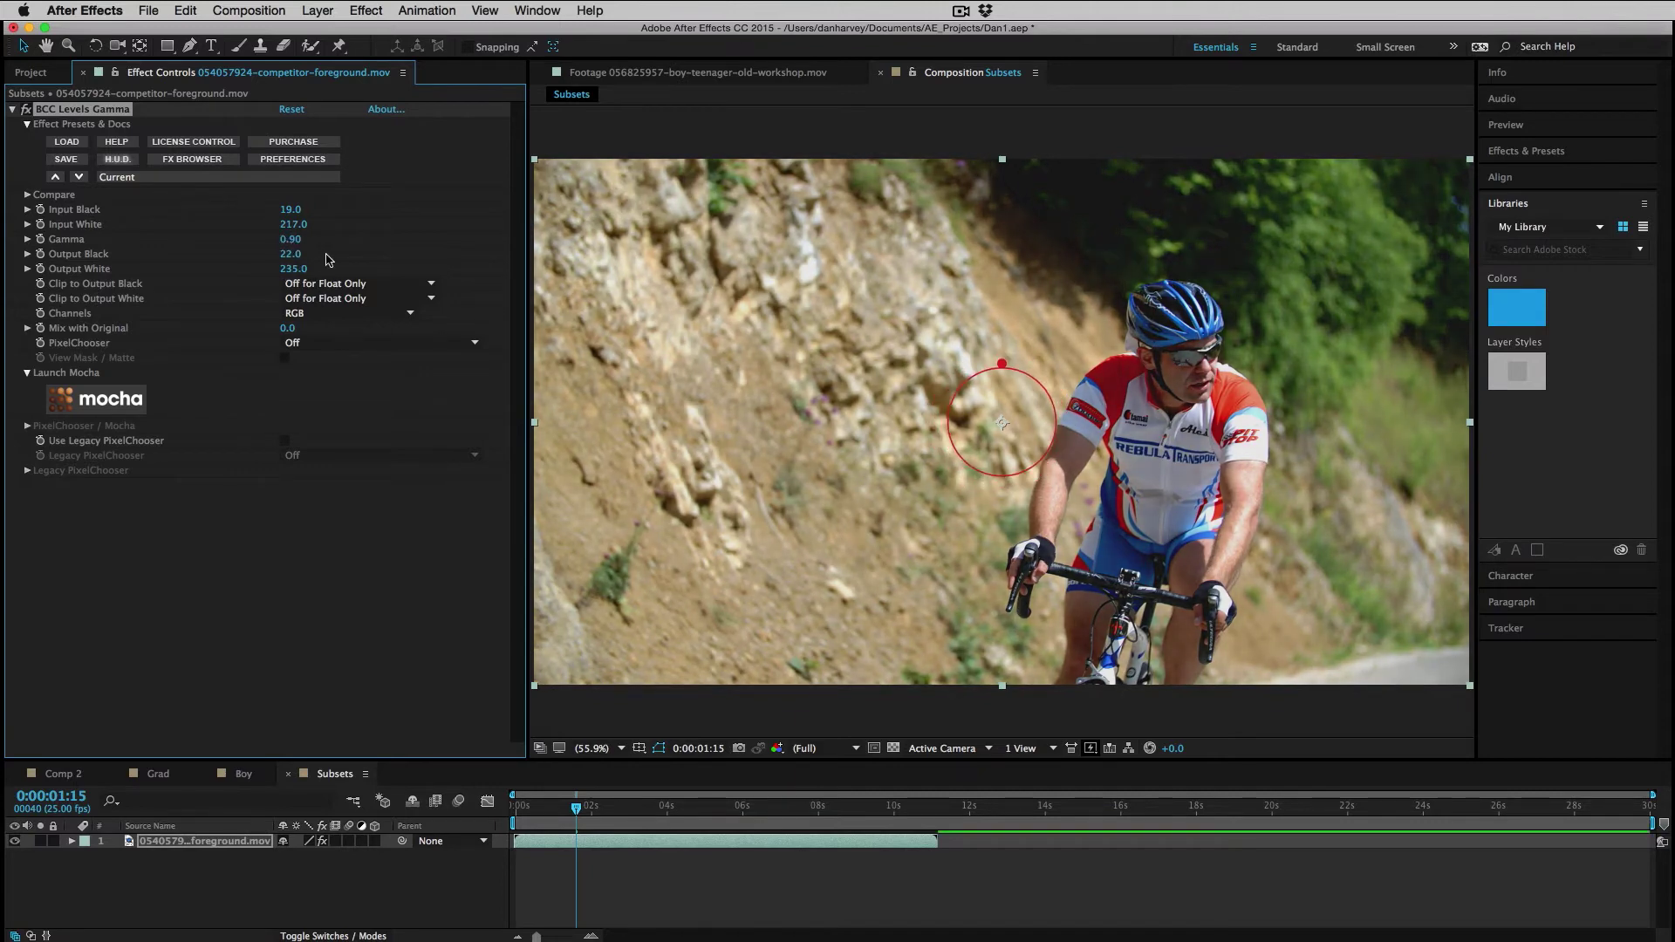
{"action": "left_click", "coordinate": [295, 111]}
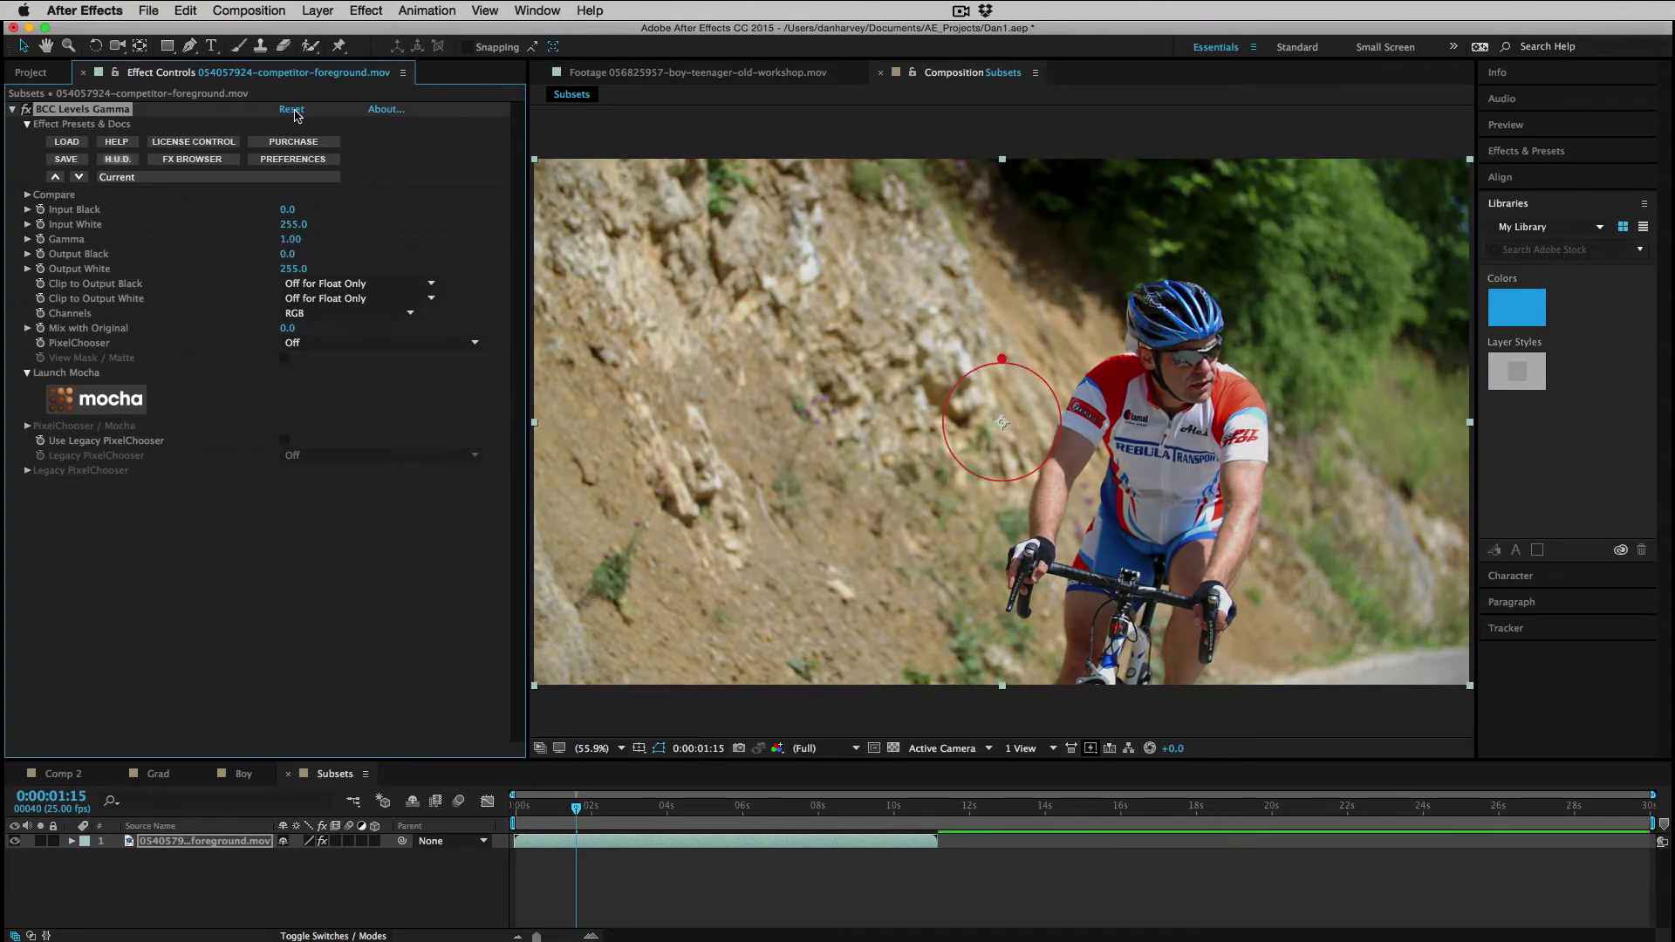
- Test a gamma of 0.82 on the Green channel in BCC Levels Gamma, and remove the effect
{"action": "left_click", "coordinate": [309, 313]}
{"action": "left_click", "coordinate": [316, 366]}
{"action": "mouse_move", "coordinate": [293, 226]}
{"action": "left_mouse_down"}
{"action": "mouse_move", "coordinate": [234, 226]}
{"action": "mouse_move", "coordinate": [347, 229]}
{"action": "mouse_move", "coordinate": [277, 242]}
{"action": "left_mouse_up"}
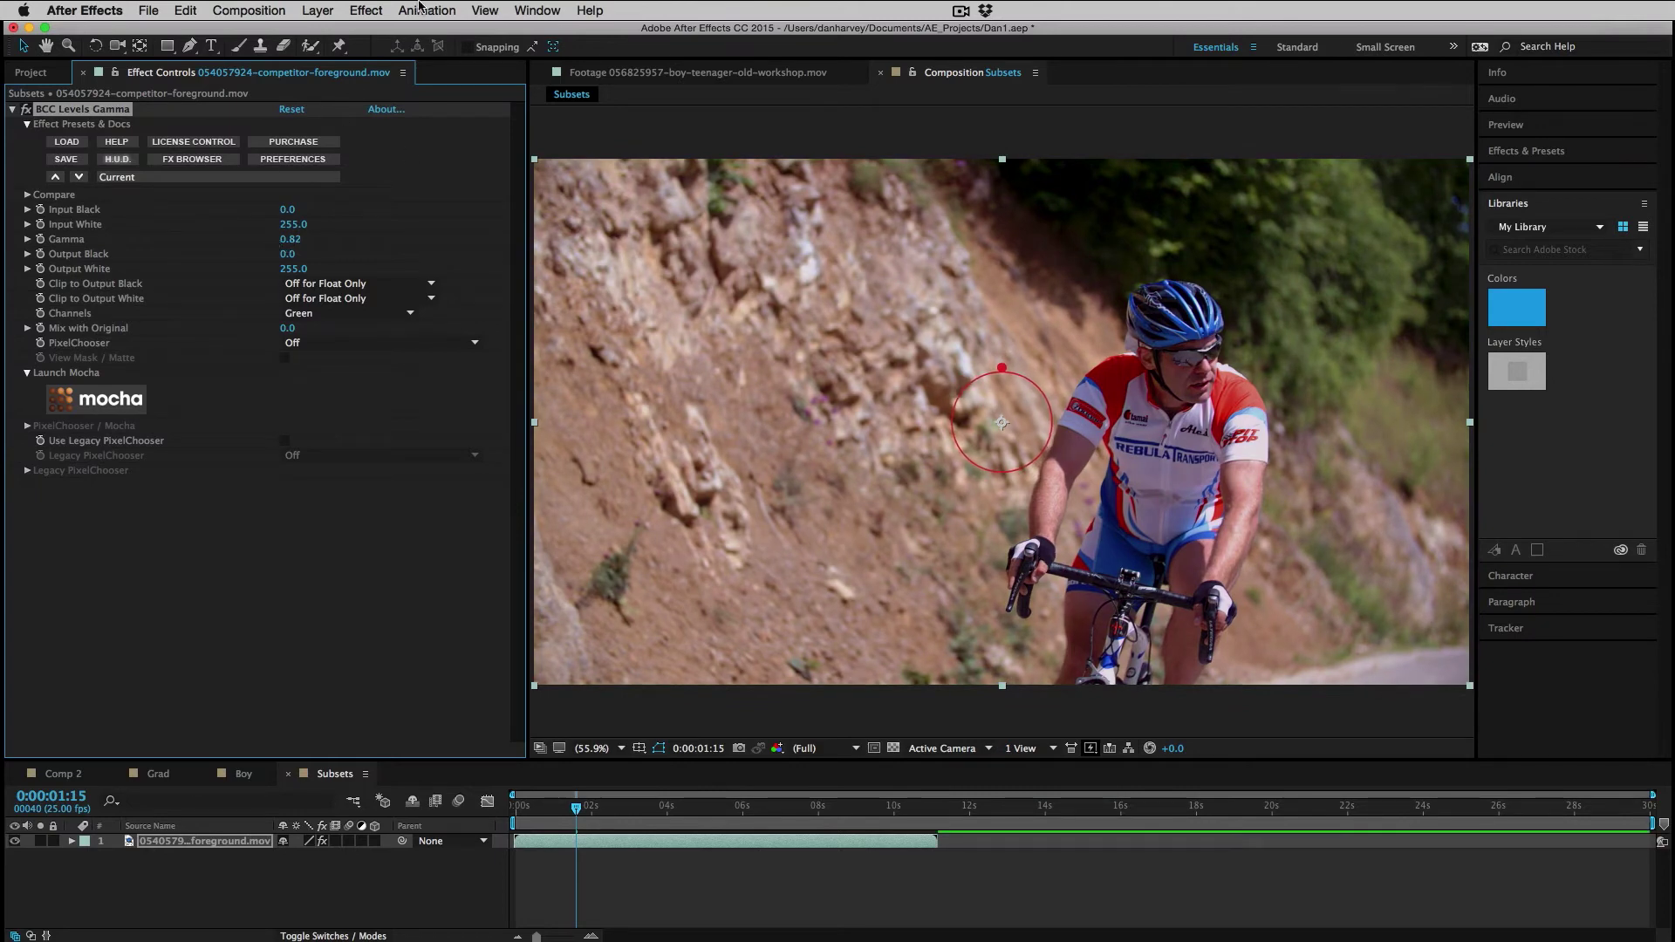
{"action": "key", "text": "Delete"}
- Apply BCC Hue-Sat-Lightness, test a hue of -4° and a lightness of -37, and delete the effect
{"action": "left_click", "coordinate": [366, 9]}
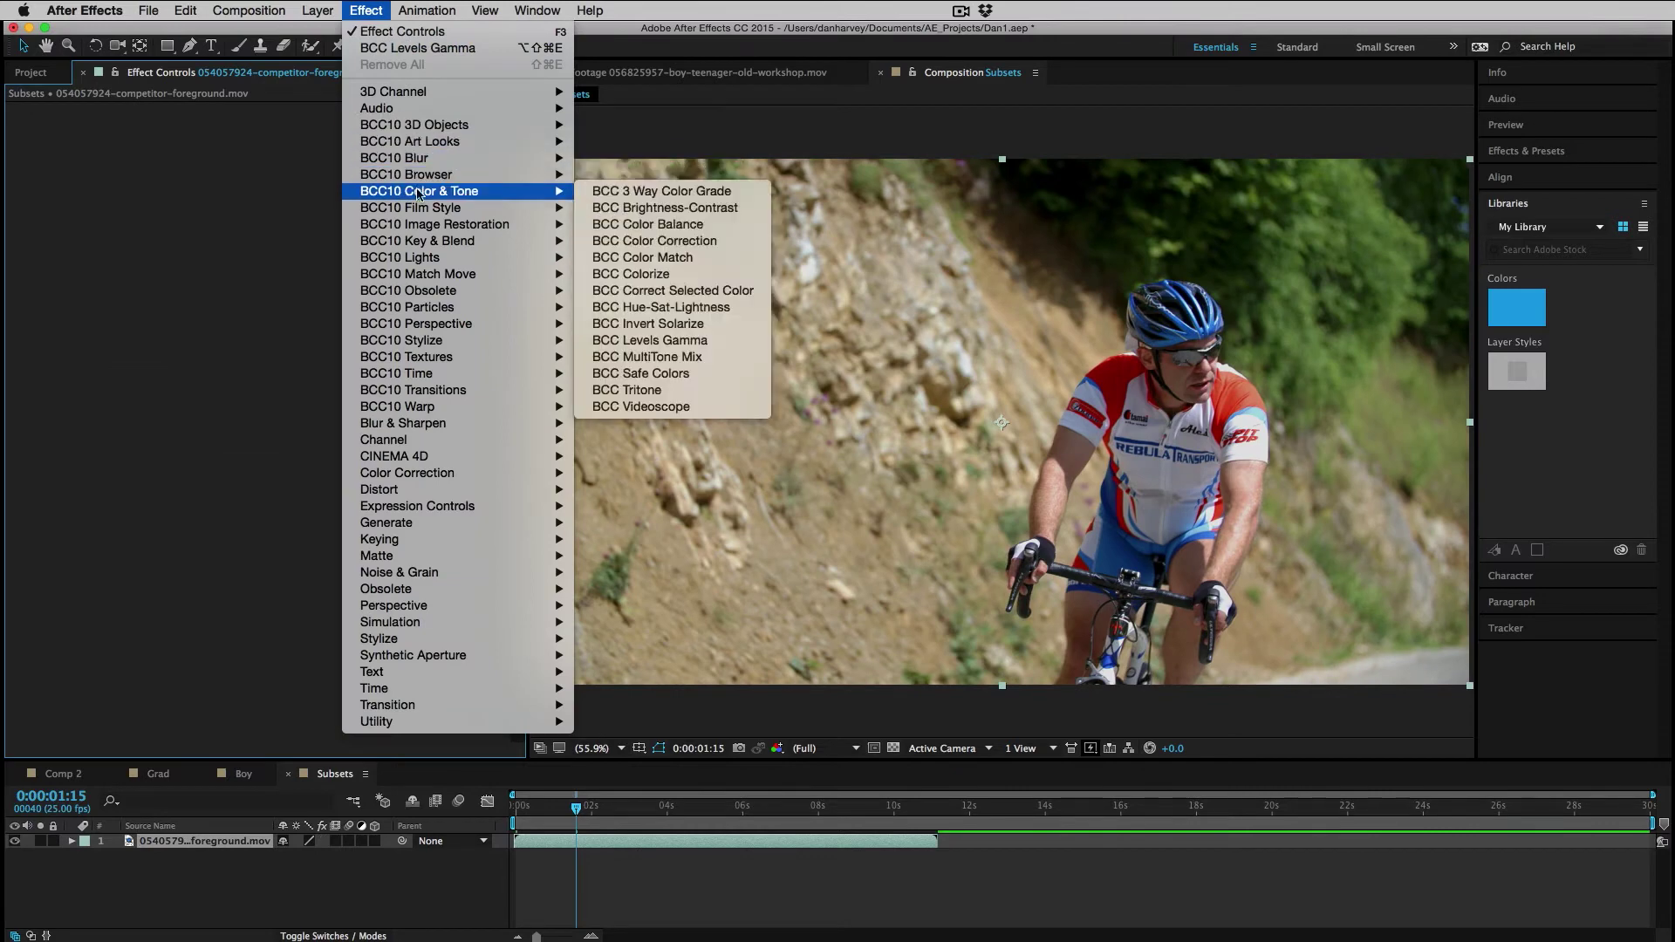
{"action": "left_click", "coordinate": [604, 253]}
{"action": "left_click_drag", "start_coordinate": [297, 224], "coordinate": [296, 259]}
{"action": "key", "text": "super+z"}
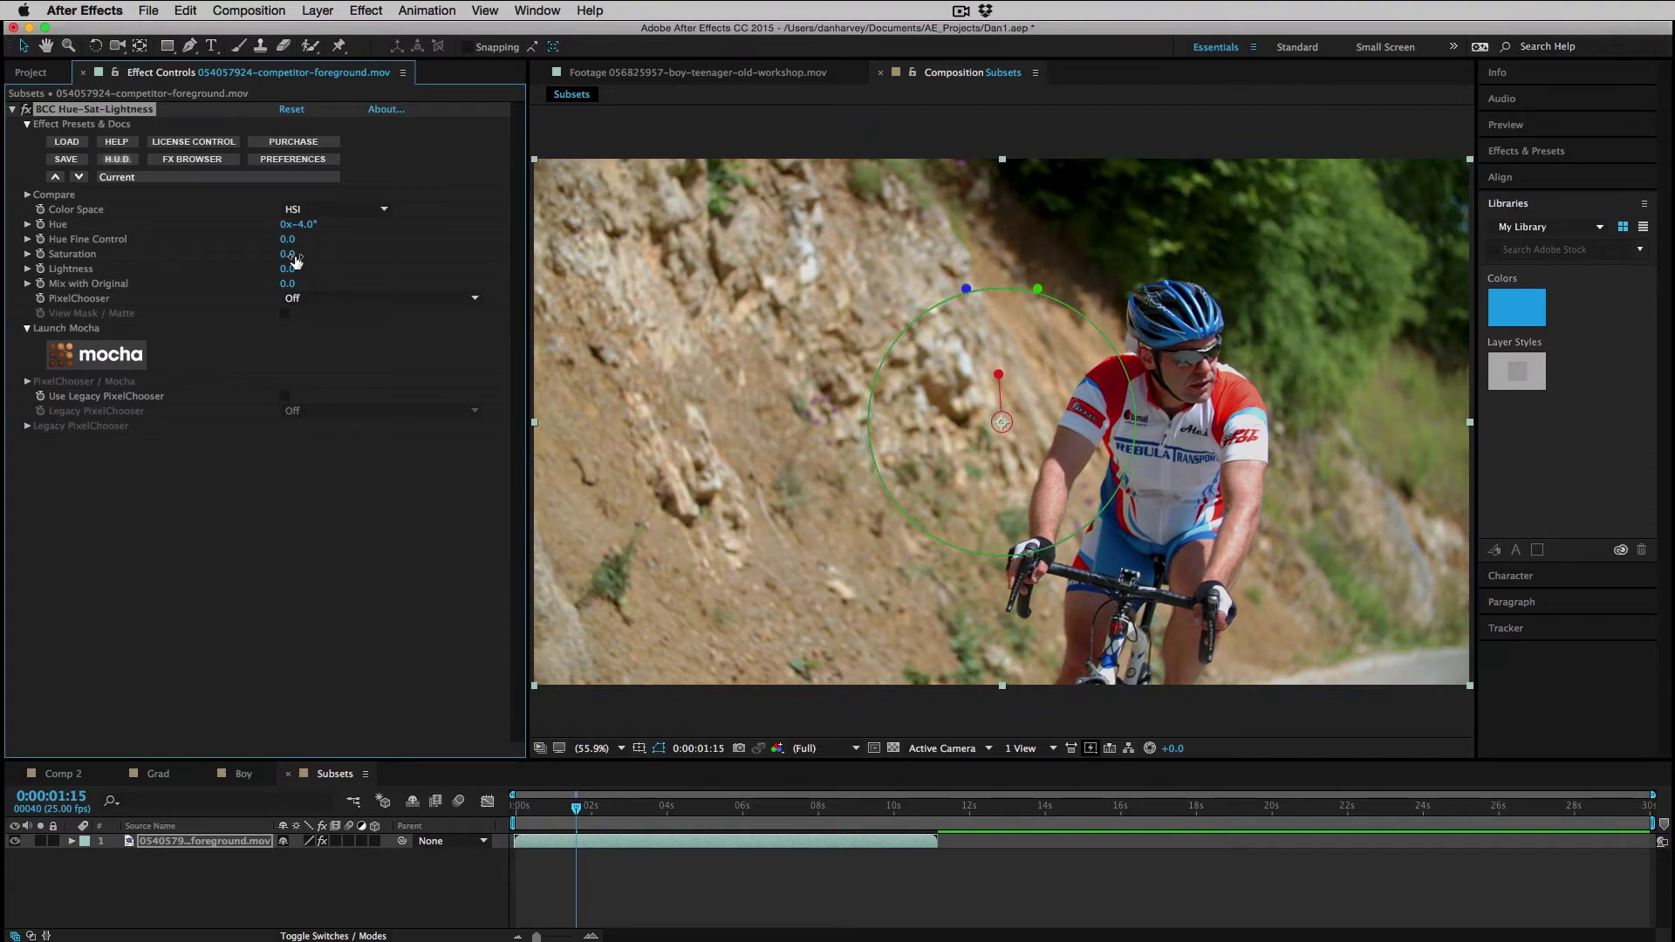
{"action": "left_click_drag", "start_coordinate": [288, 268], "coordinate": [273, 271]}
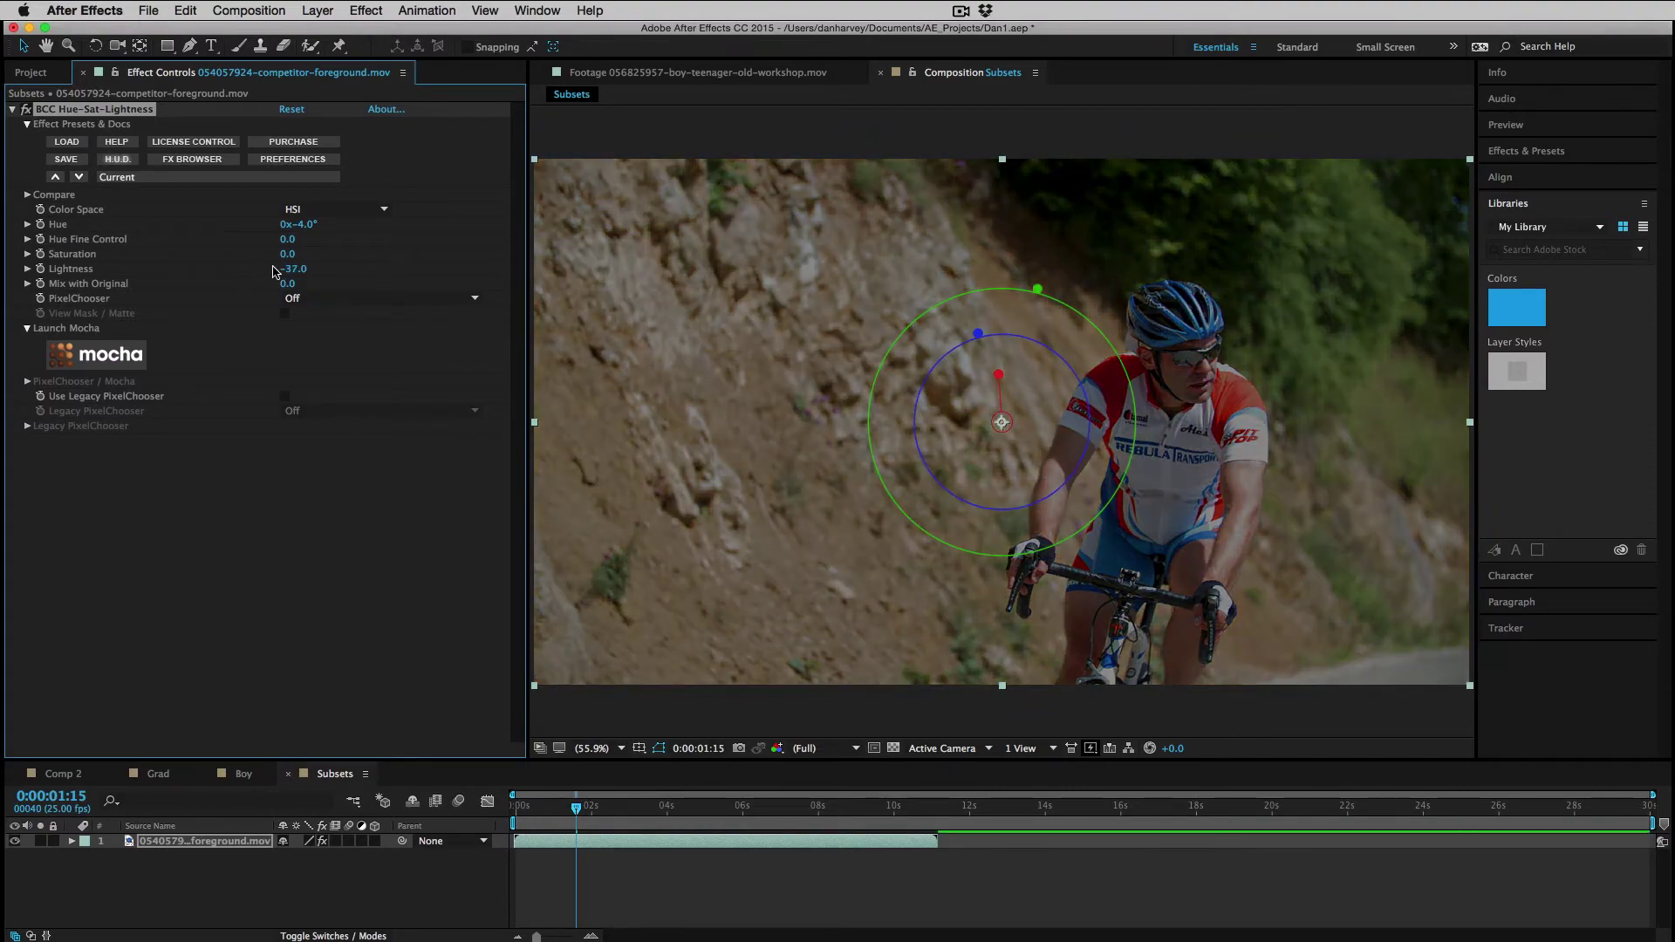
{"action": "key", "text": "Delete"}
- Apply BCC Brightness-Contrast to the cyclist clip, try brightness -24 and contrast 33, and reset the effect
{"action": "left_click", "coordinate": [367, 10]}
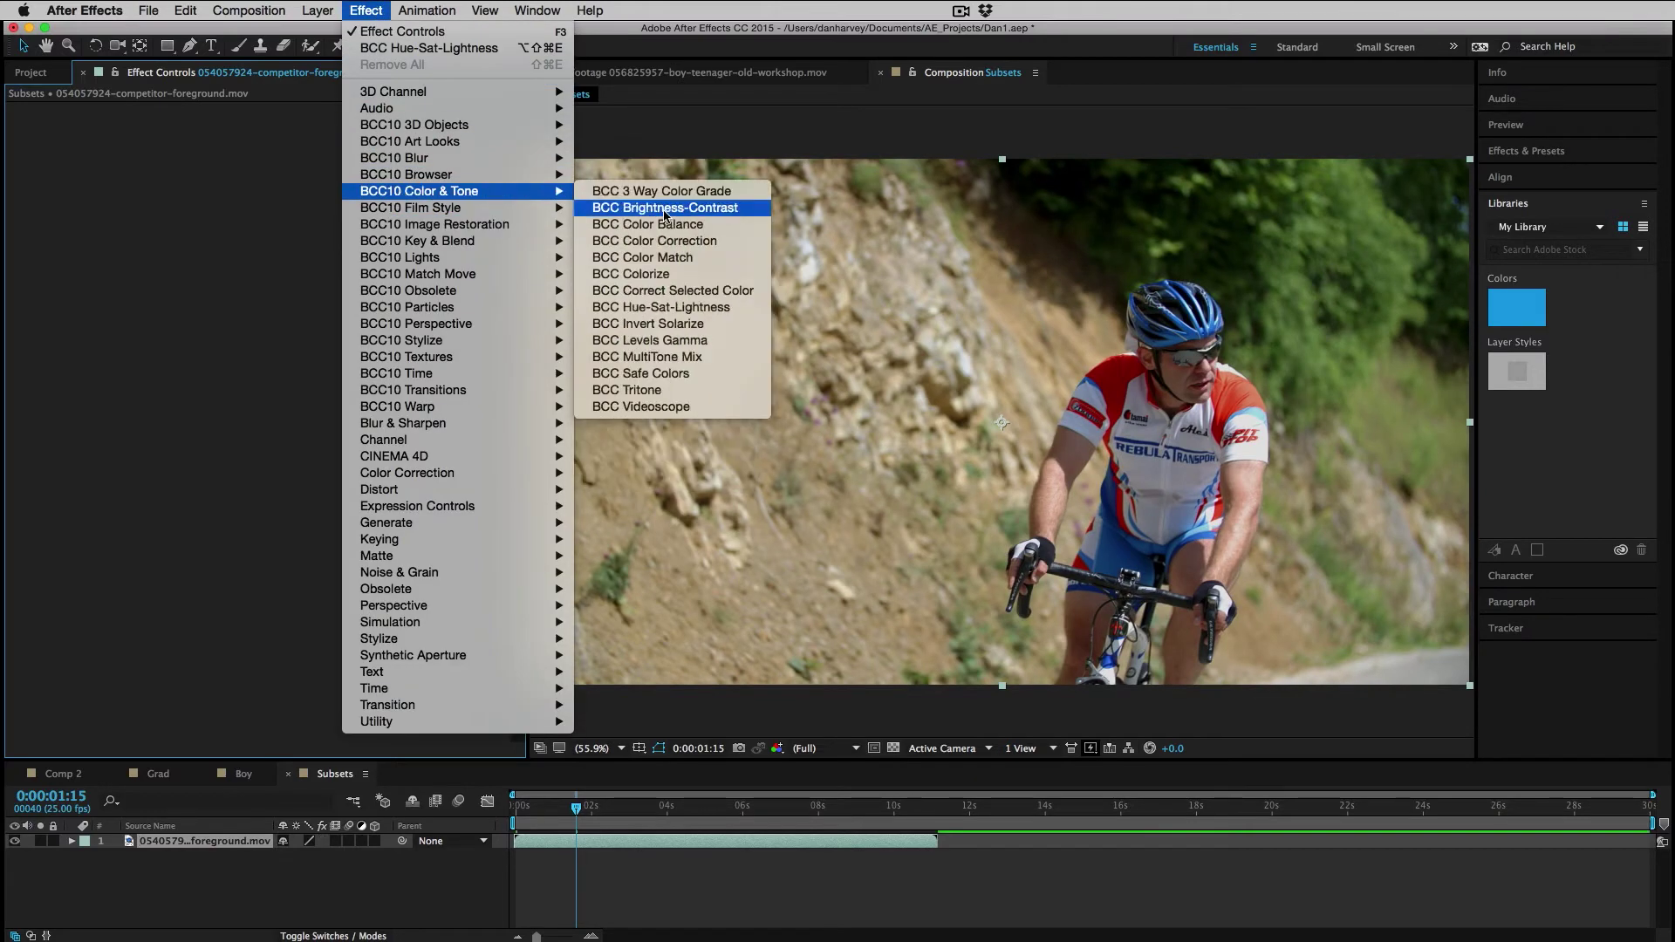
{"action": "left_click", "coordinate": [637, 207]}
{"action": "left_click_drag", "start_coordinate": [291, 213], "coordinate": [318, 221]}
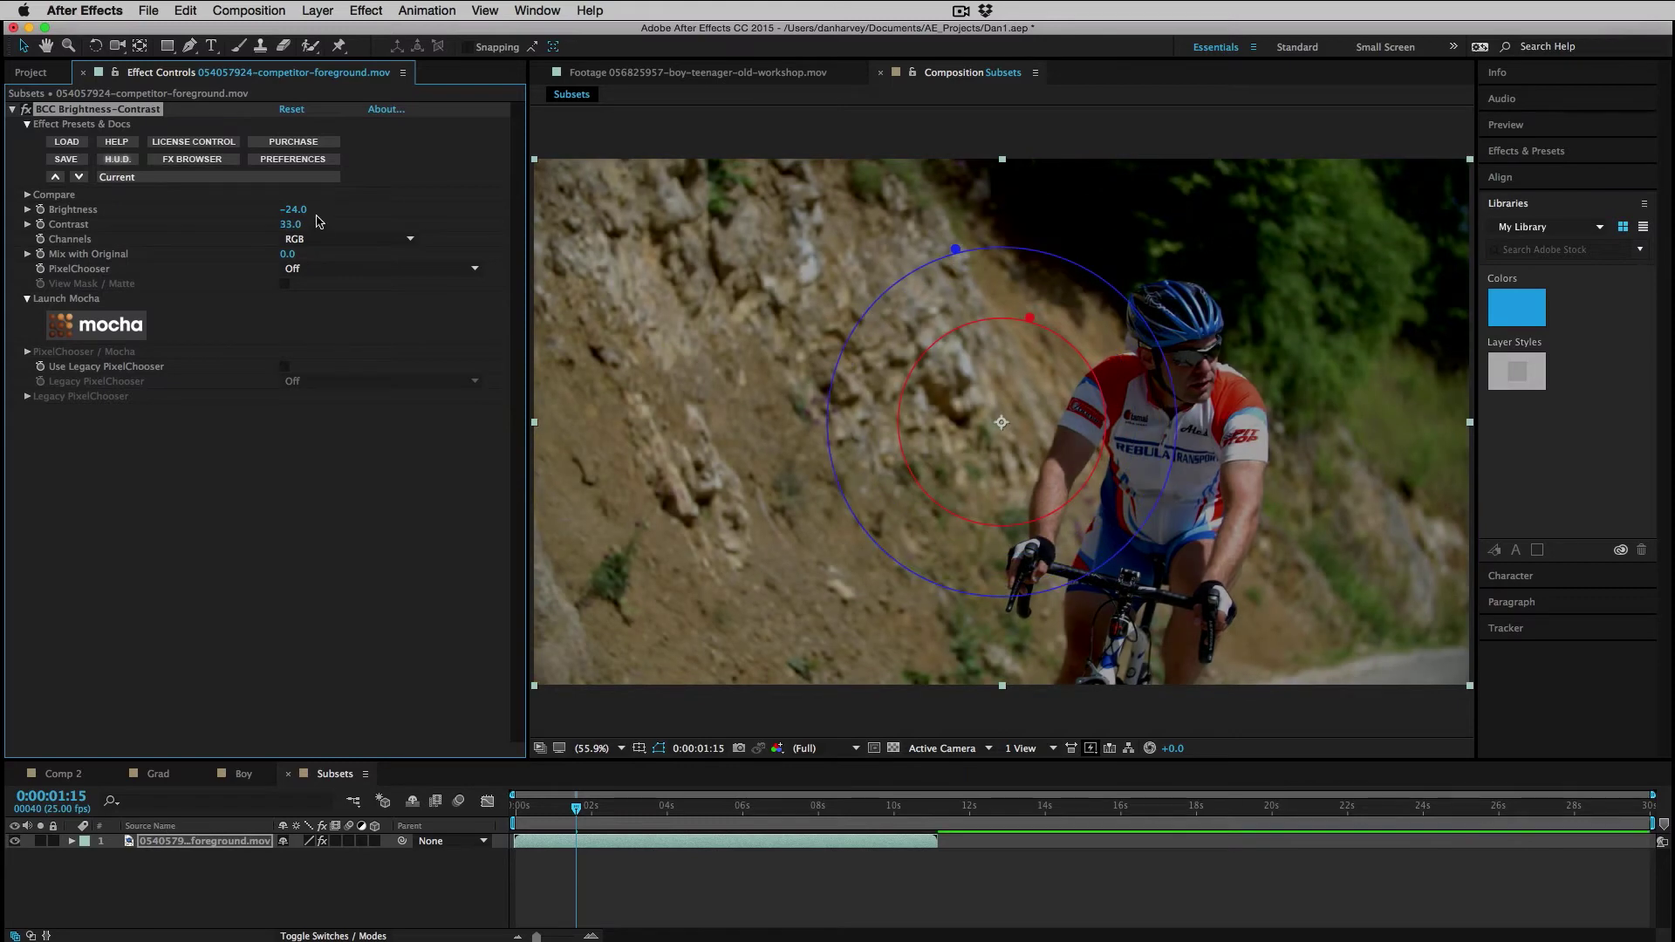
{"action": "left_click", "coordinate": [291, 110]}
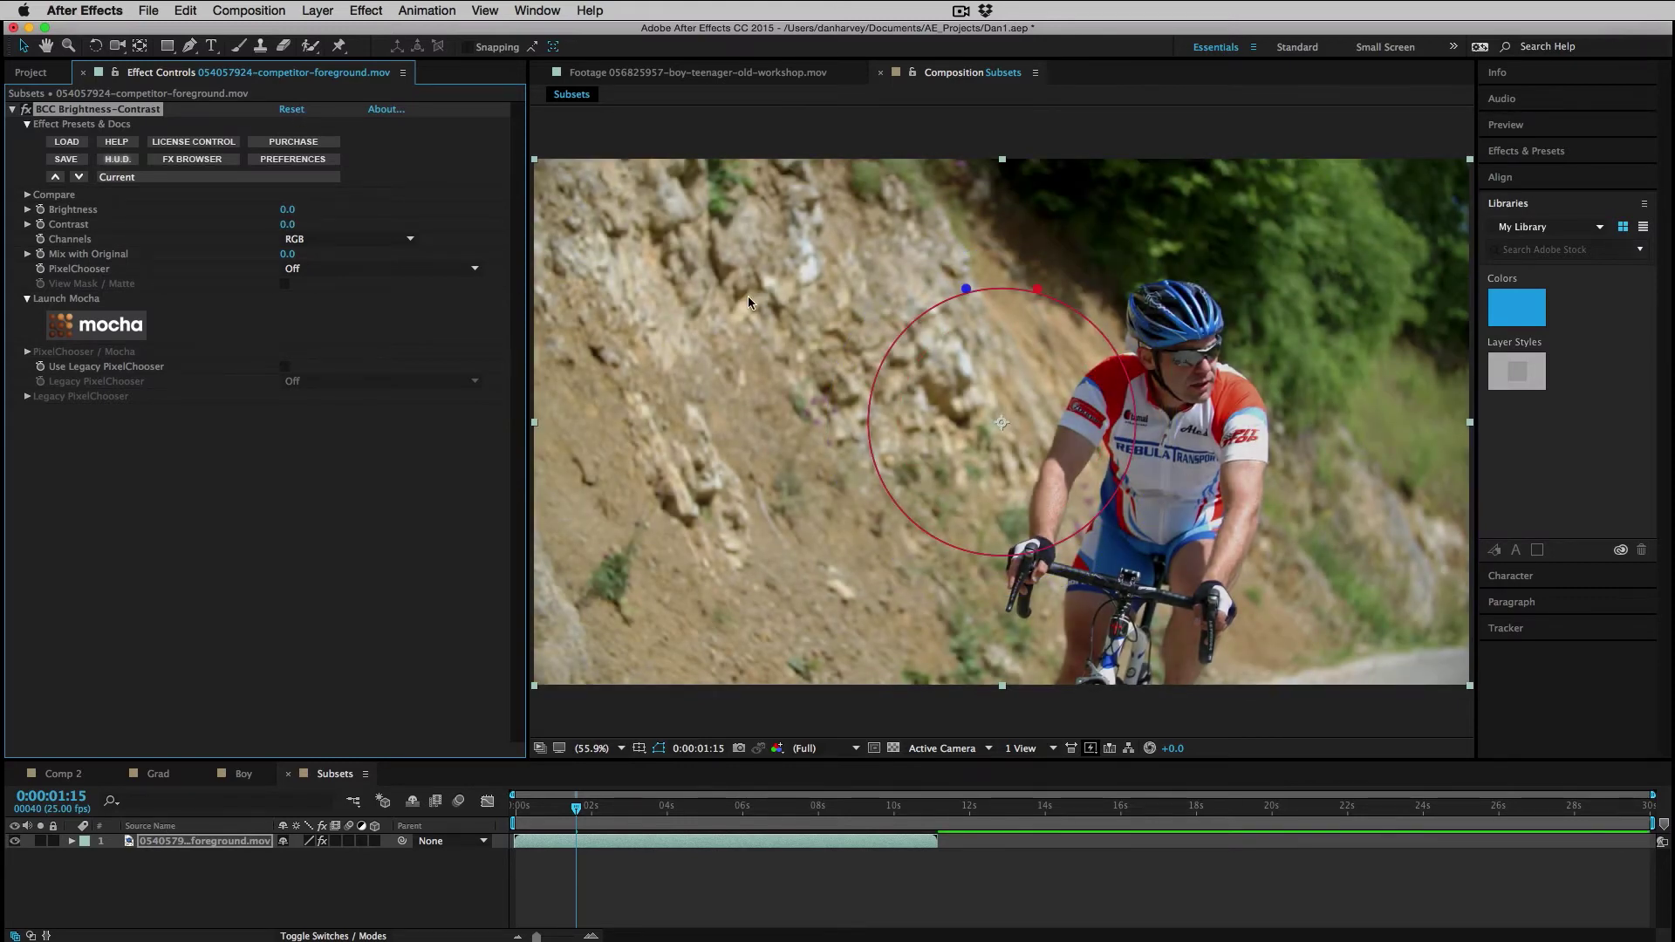
- Turn on PixelChooser for BCC Brightness-Contrast and load its Mask Oval Soft preset
{"action": "left_click", "coordinate": [371, 270]}
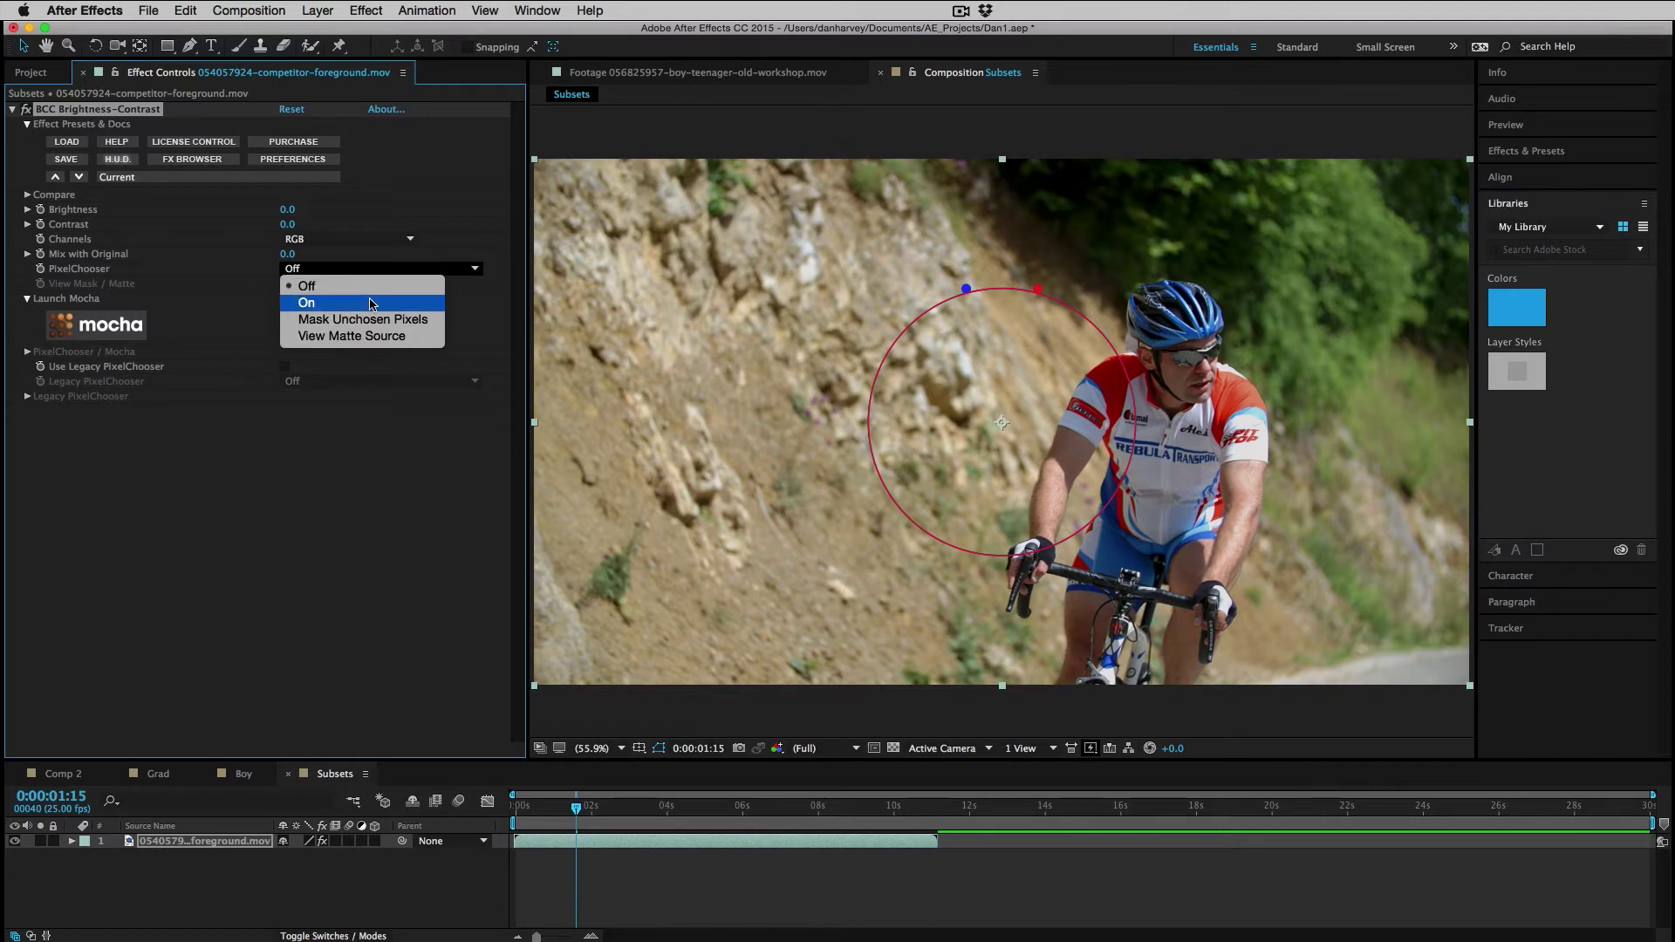
{"action": "left_click", "coordinate": [370, 303]}
{"action": "left_click", "coordinate": [27, 352]}
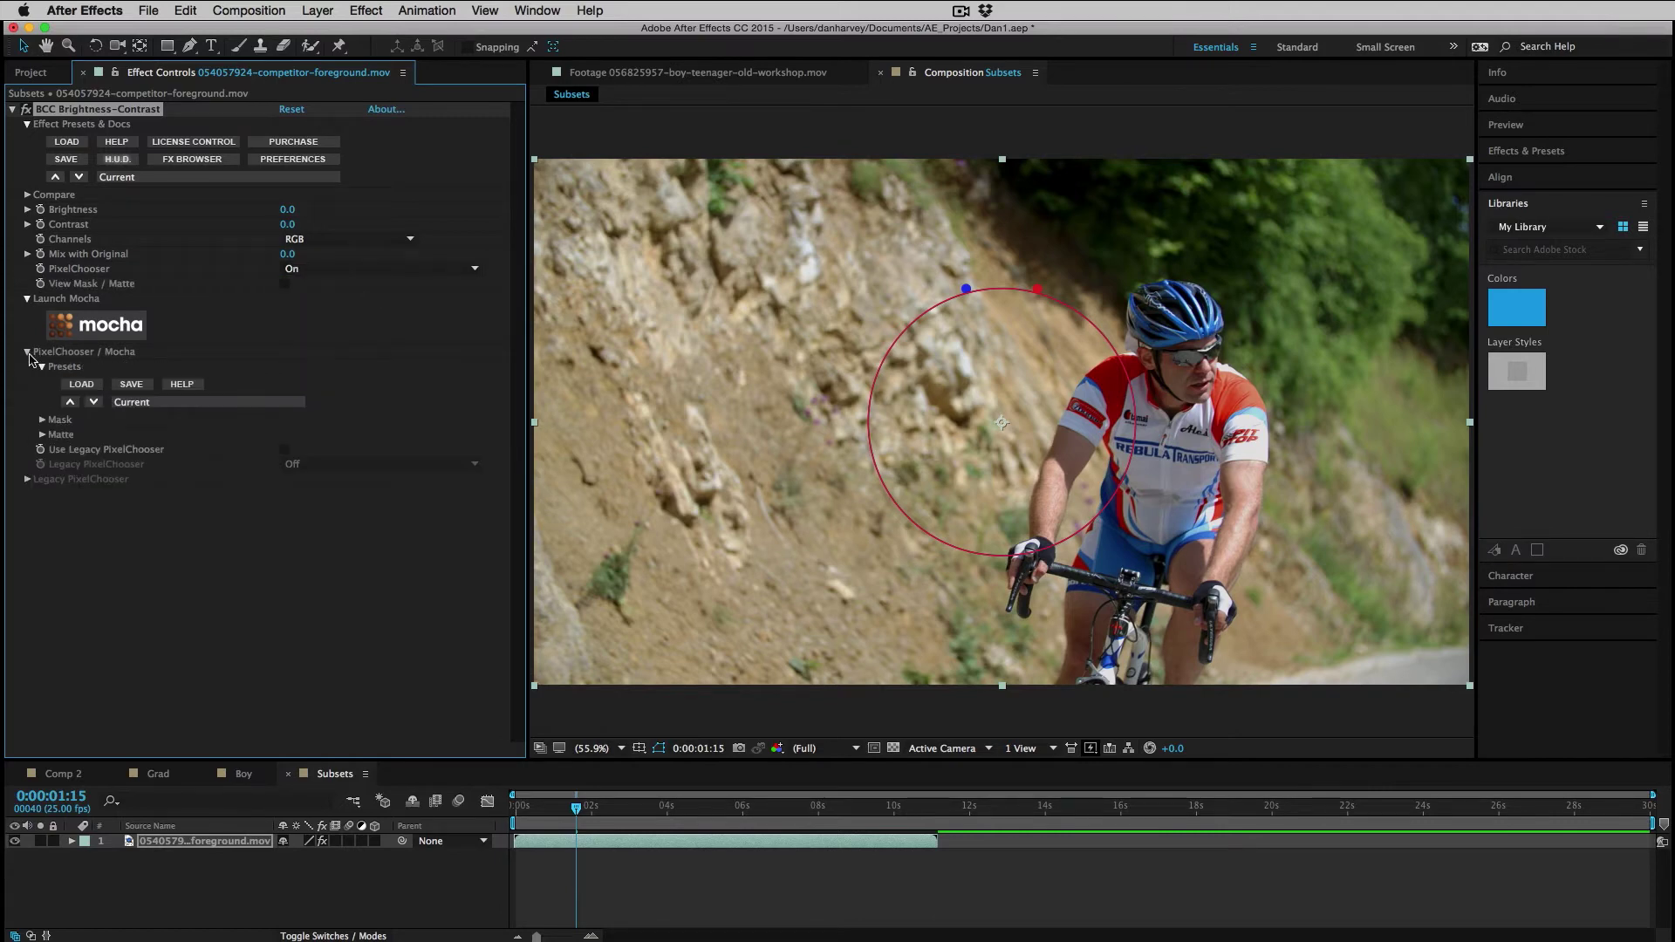
{"action": "left_click", "coordinate": [81, 384]}
{"action": "double_click", "coordinate": [798, 541]}
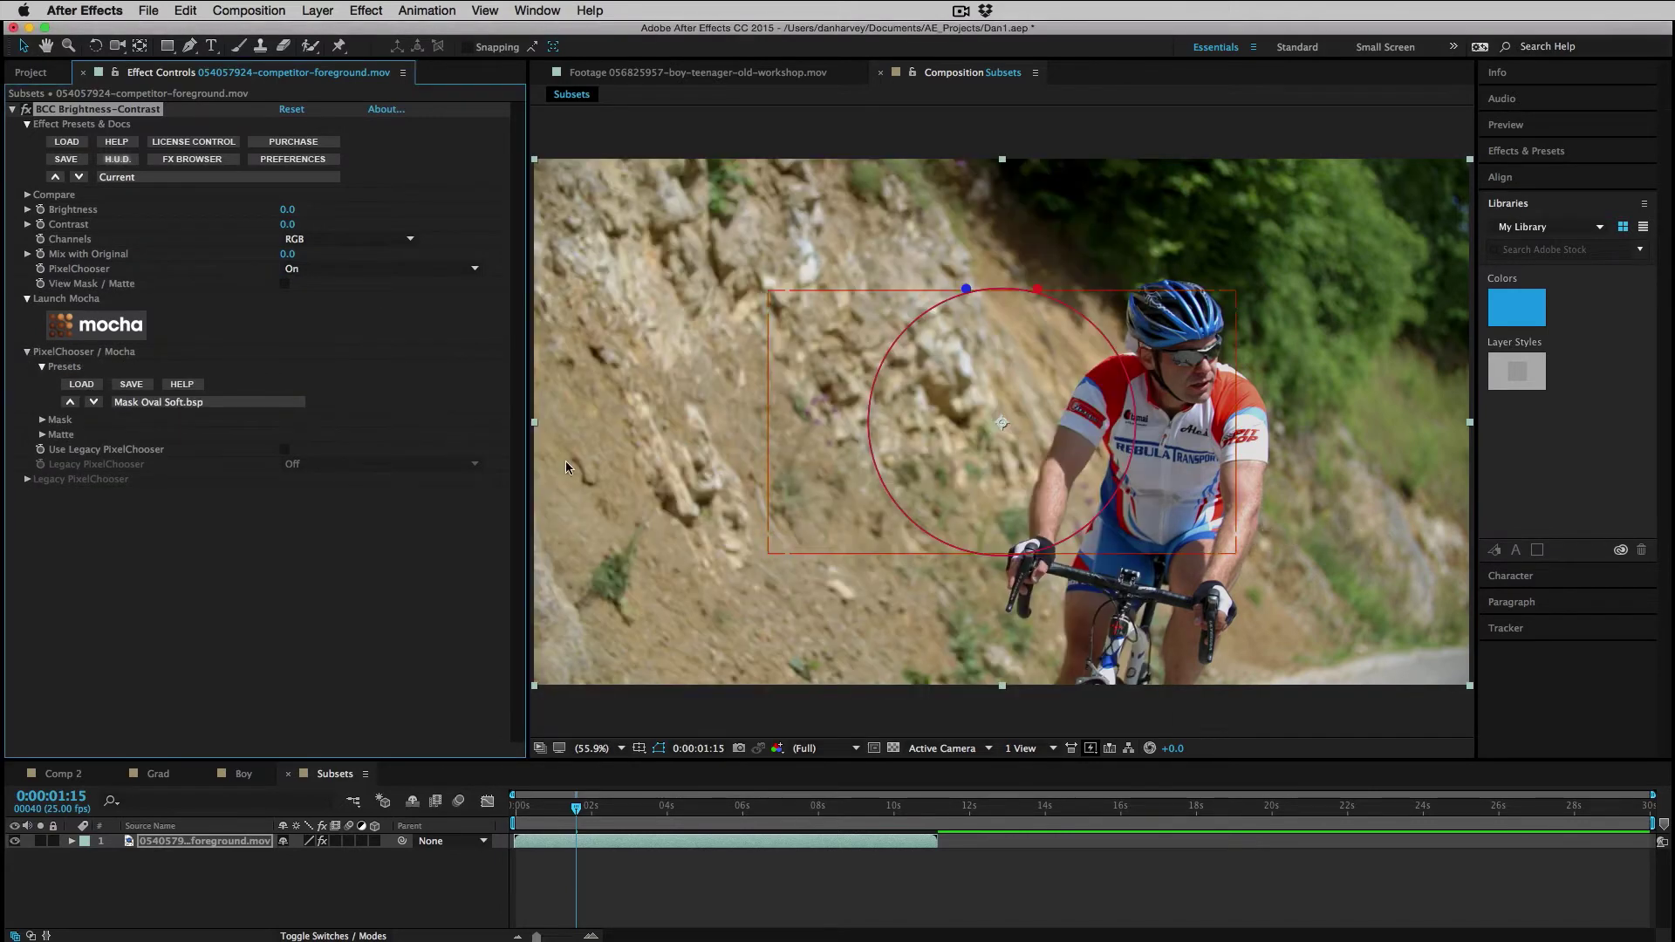
- Enlarge the soft oval PixelChooser mask to a Master Scale of 177 while viewing its matte, and return to the normal view
{"action": "left_click", "coordinate": [285, 285]}
{"action": "left_click", "coordinate": [286, 284]}
{"action": "left_click", "coordinate": [43, 419]}
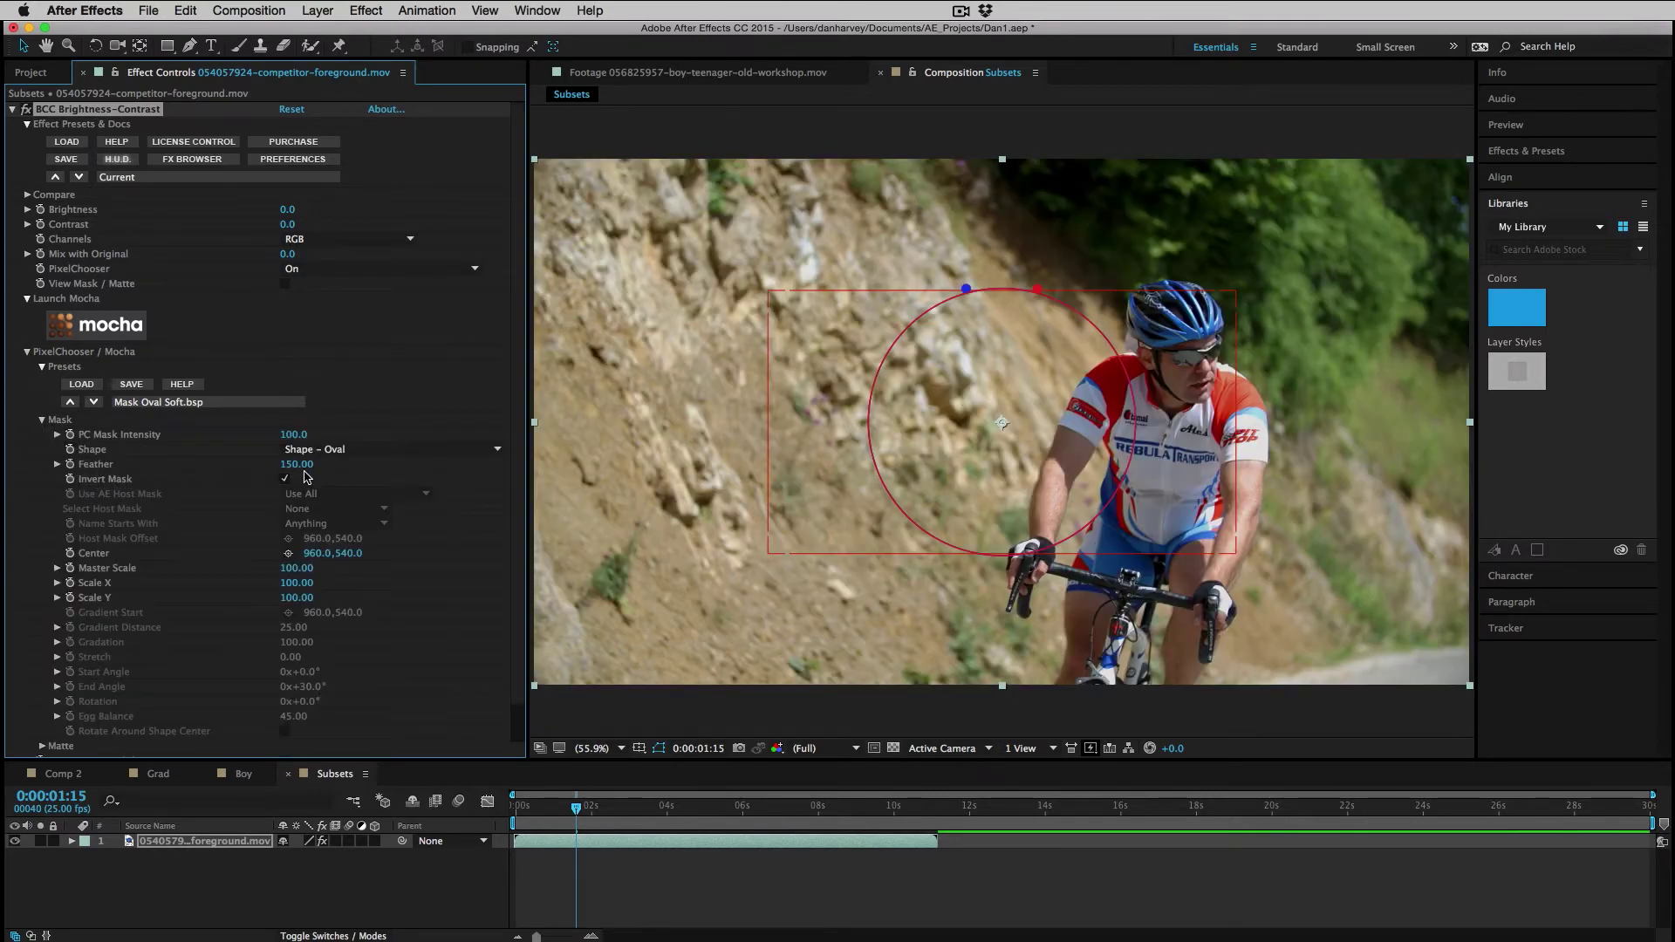
{"action": "left_click", "coordinate": [286, 284]}
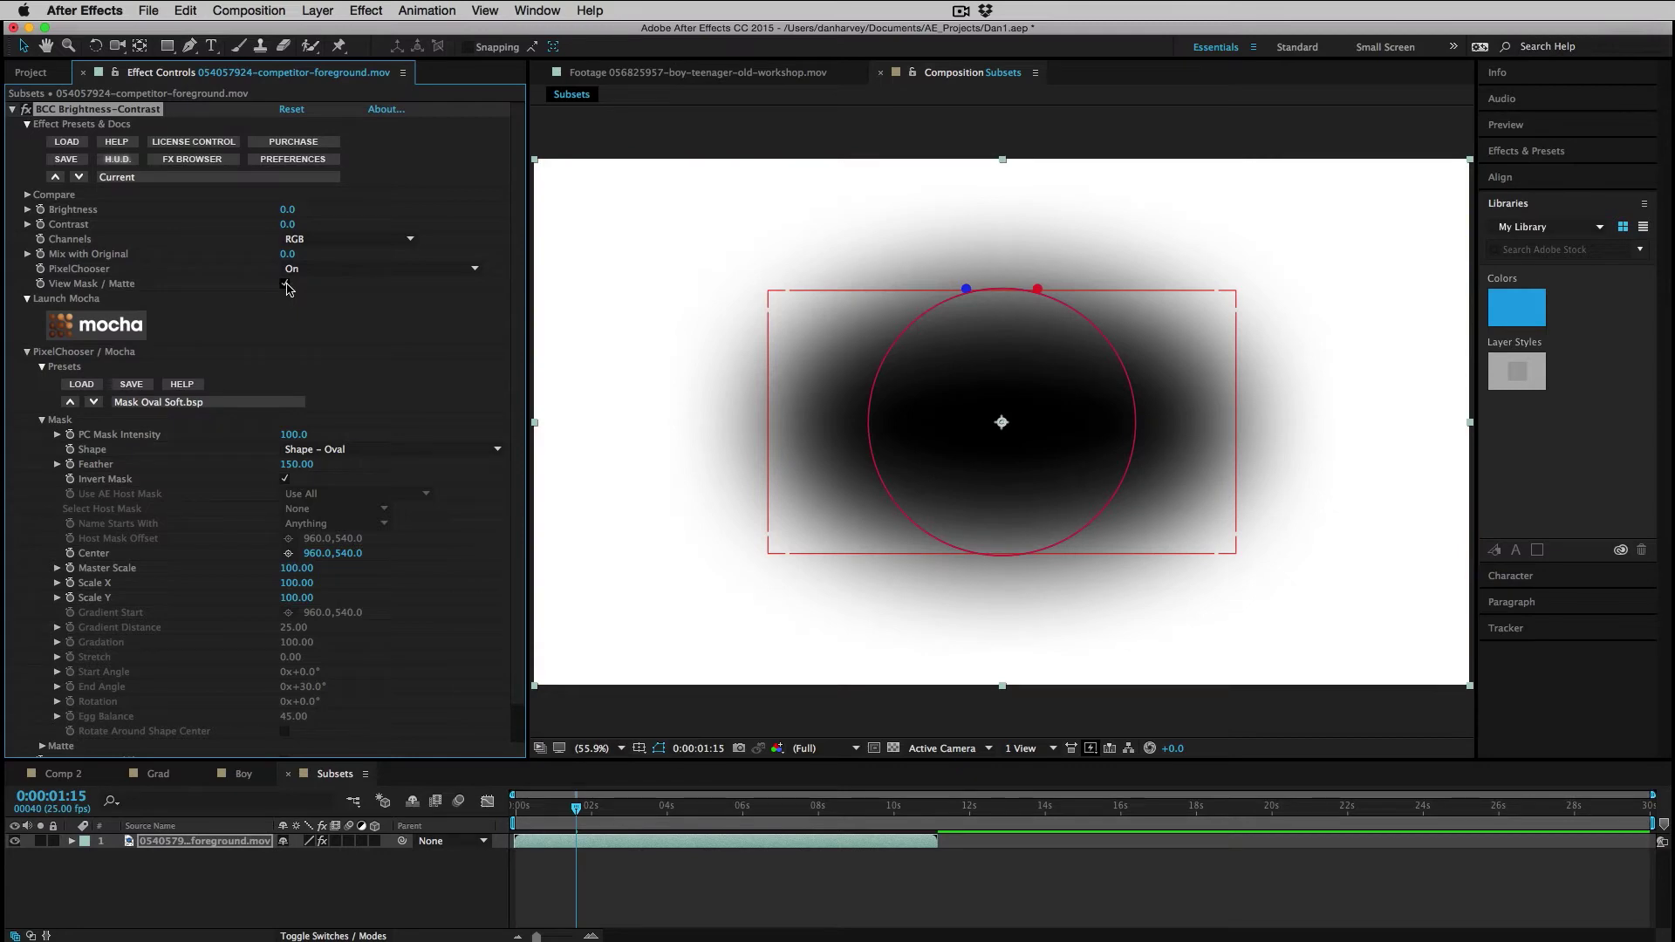
{"action": "left_click_drag", "start_coordinate": [296, 568], "coordinate": [364, 568]}
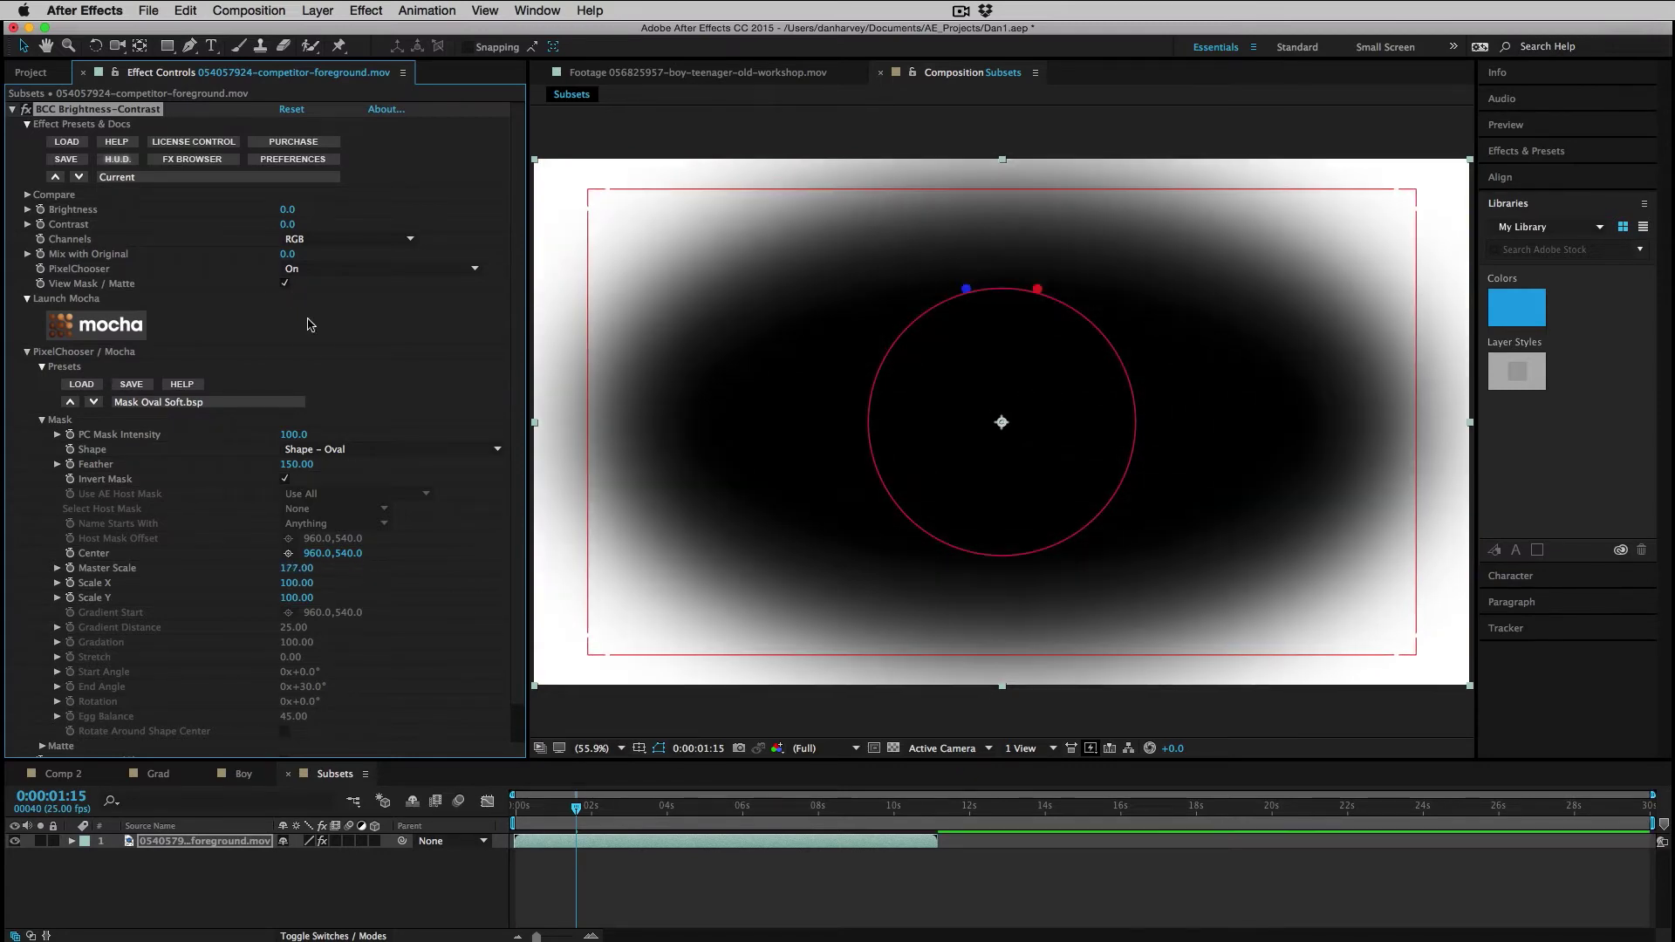
{"action": "left_click", "coordinate": [286, 284]}
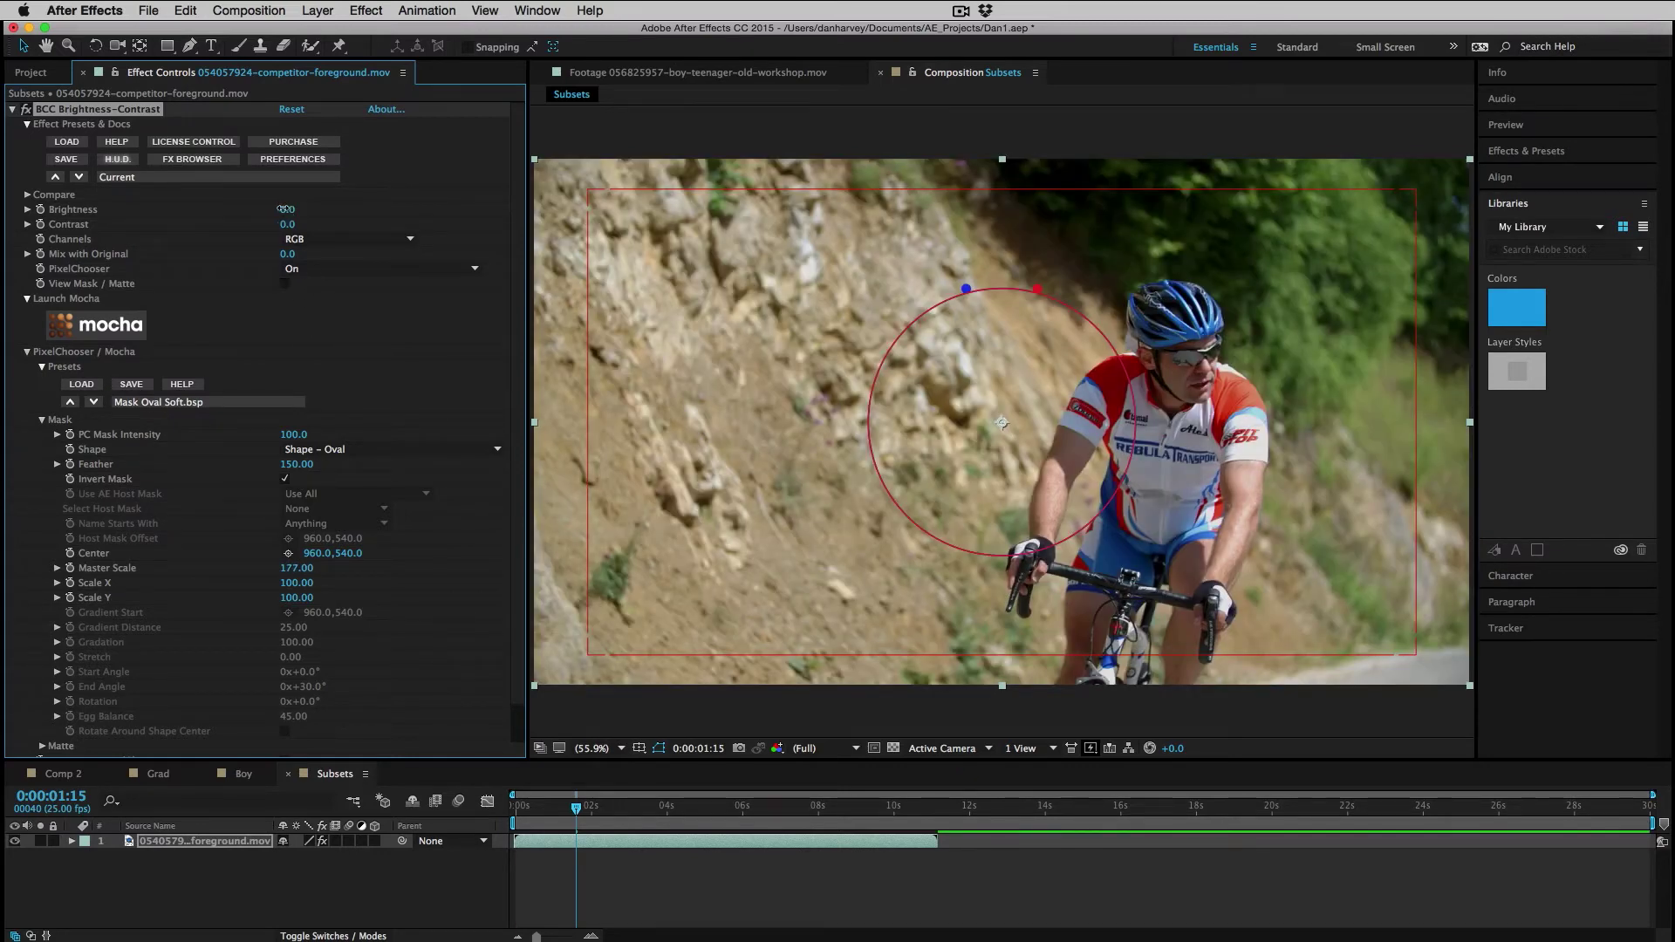
- Set the cyclist clip's brightness to -20 and contrast to 34, and compare other frames with the effect off and on
{"action": "left_click_drag", "start_coordinate": [283, 209], "coordinate": [323, 226]}
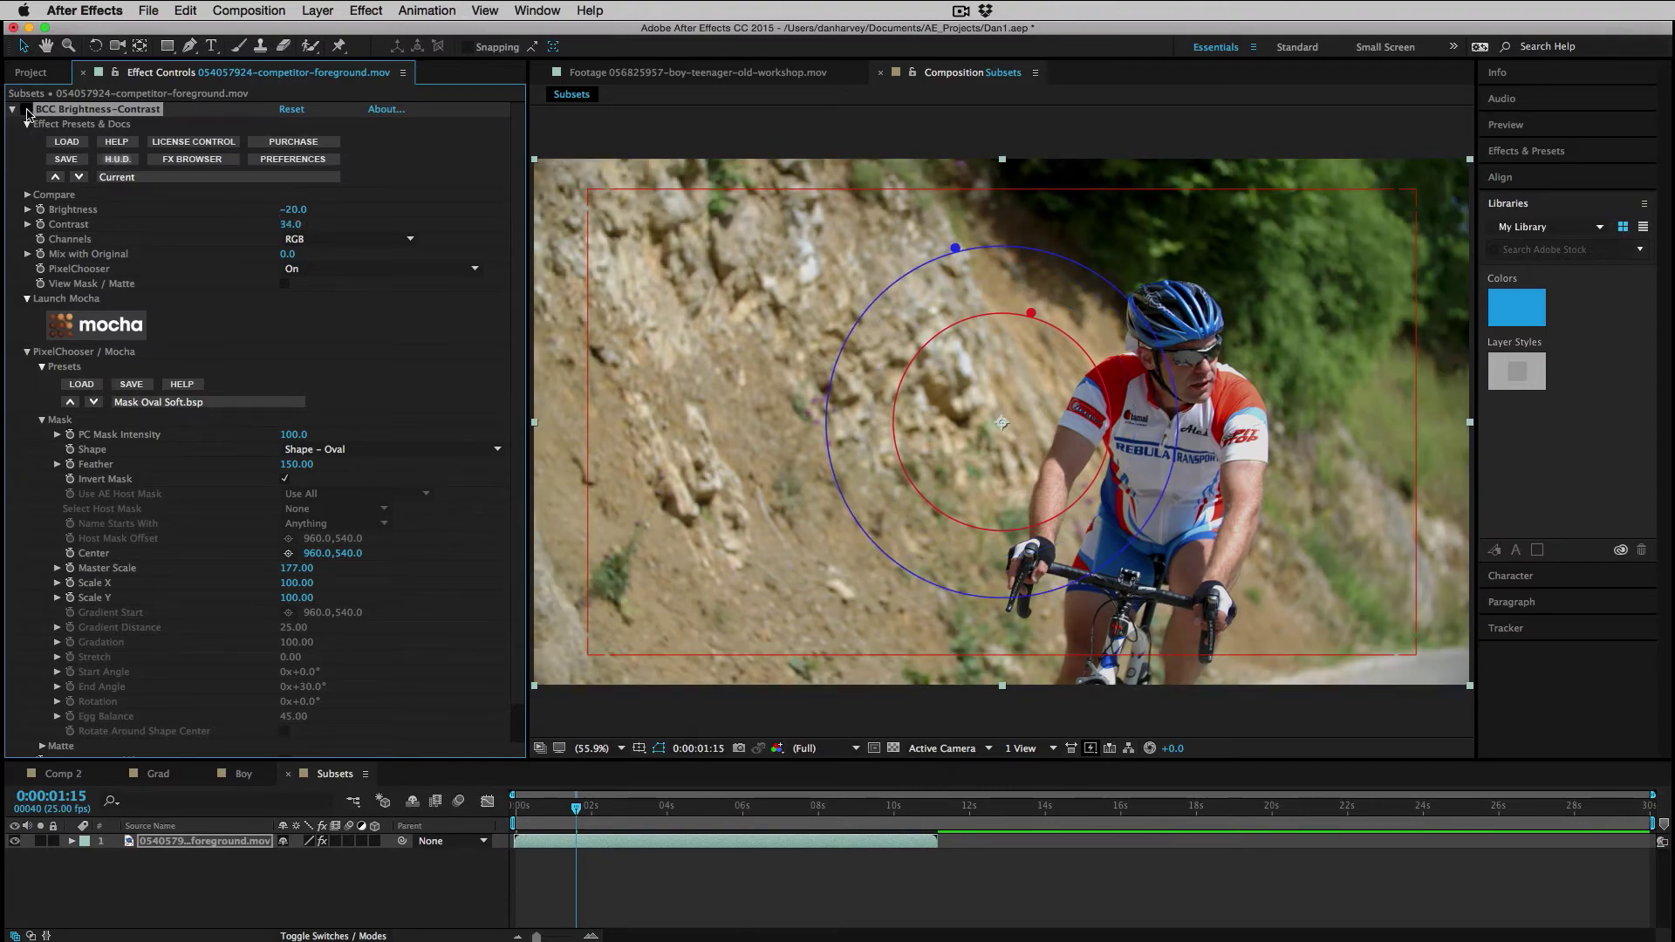
{"action": "left_click_drag", "start_coordinate": [565, 800], "coordinate": [754, 801]}
{"action": "left_click", "coordinate": [20, 110]}
{"action": "left_click", "coordinate": [21, 110]}
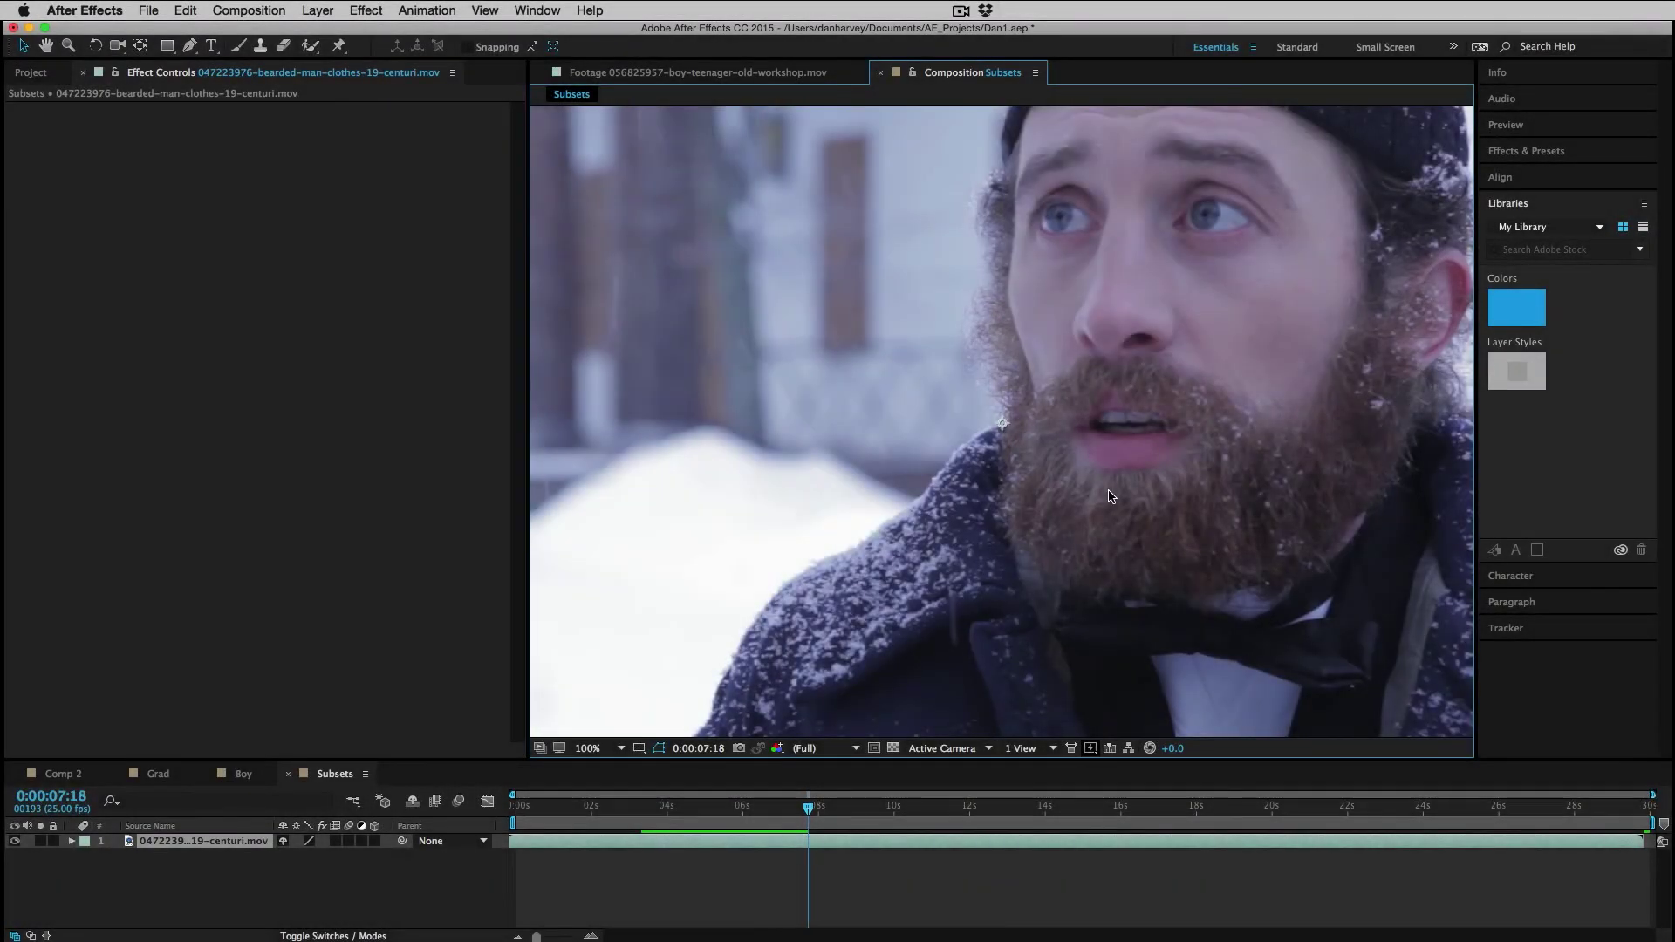
- Apply BCC Correct Selected Color to the bearded man clip and sample the color of his lower lip
{"action": "left_click", "coordinate": [355, 12]}
{"action": "mouse_move", "coordinate": [447, 195]}
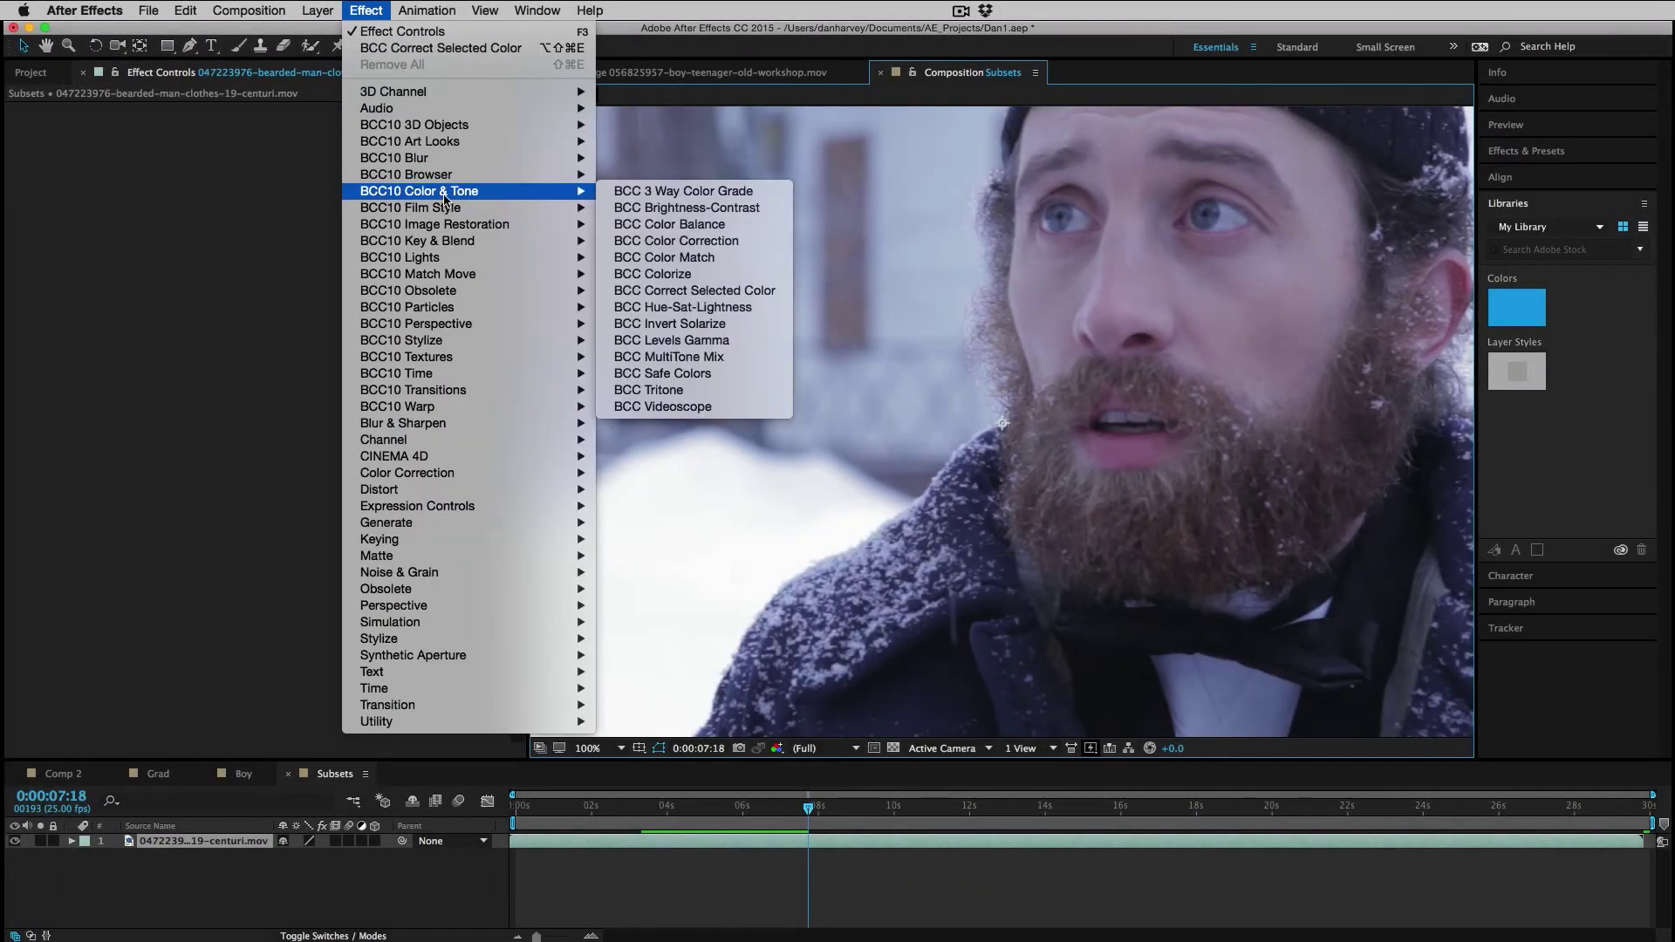
{"action": "left_click", "coordinate": [698, 290]}
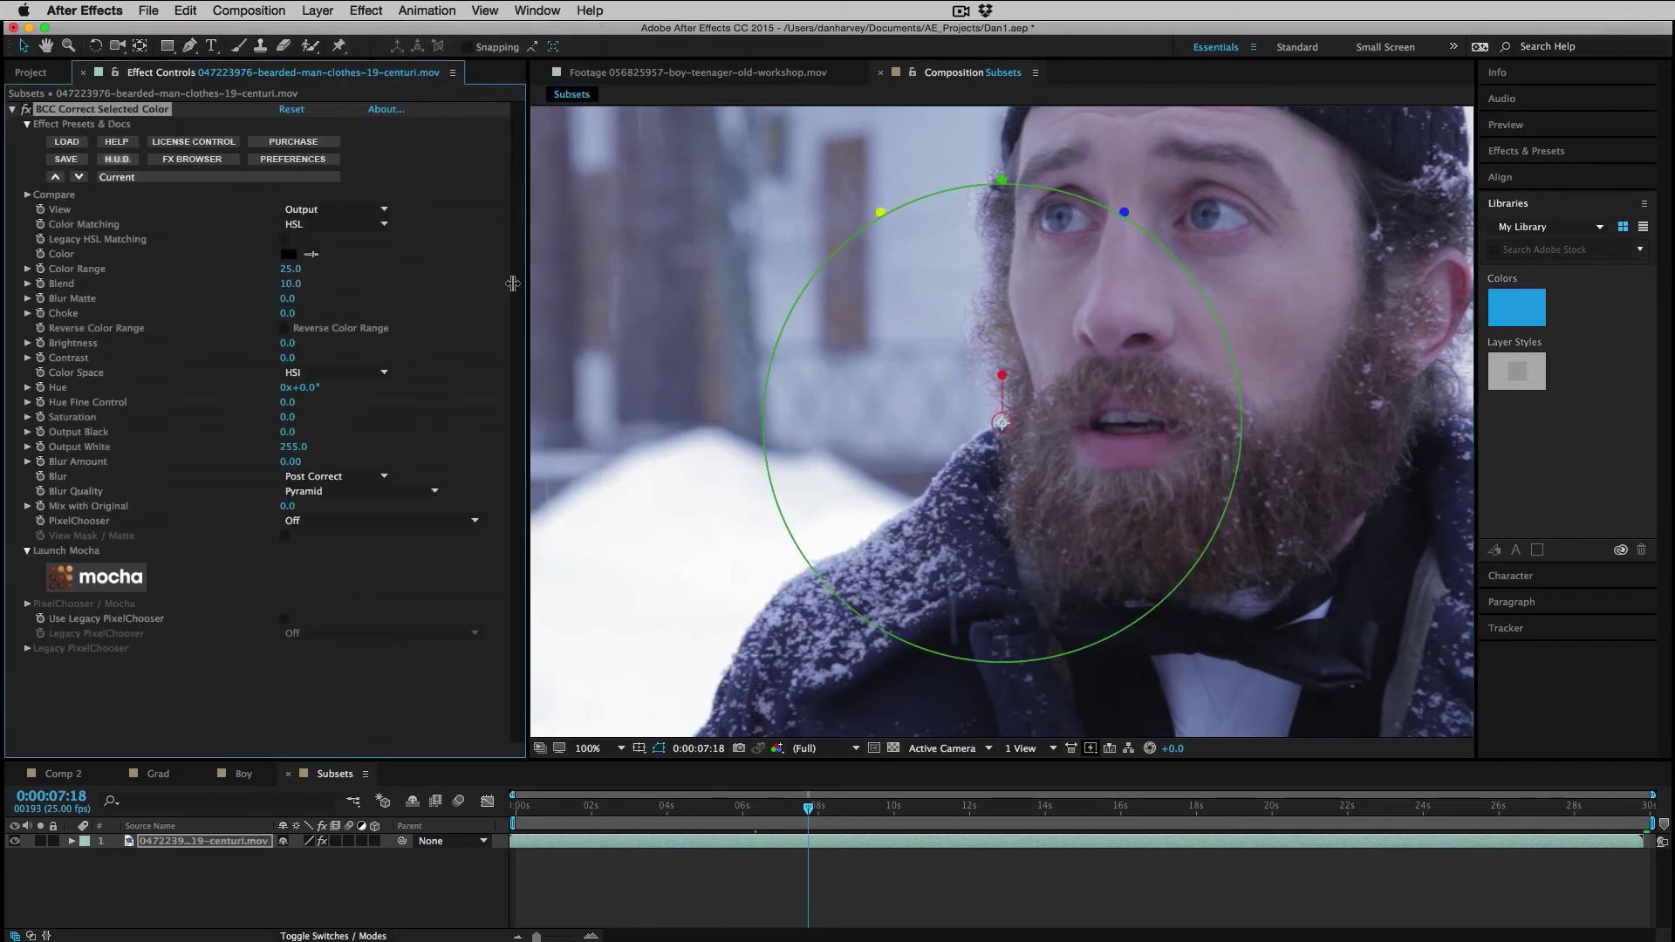
{"action": "left_click", "coordinate": [1139, 448]}
- Show the Matte view and isolate the lip with Color Range 4.8, Blend 9.0 and Blur Matte 4.5
{"action": "left_click", "coordinate": [336, 209]}
{"action": "left_click", "coordinate": [334, 245]}
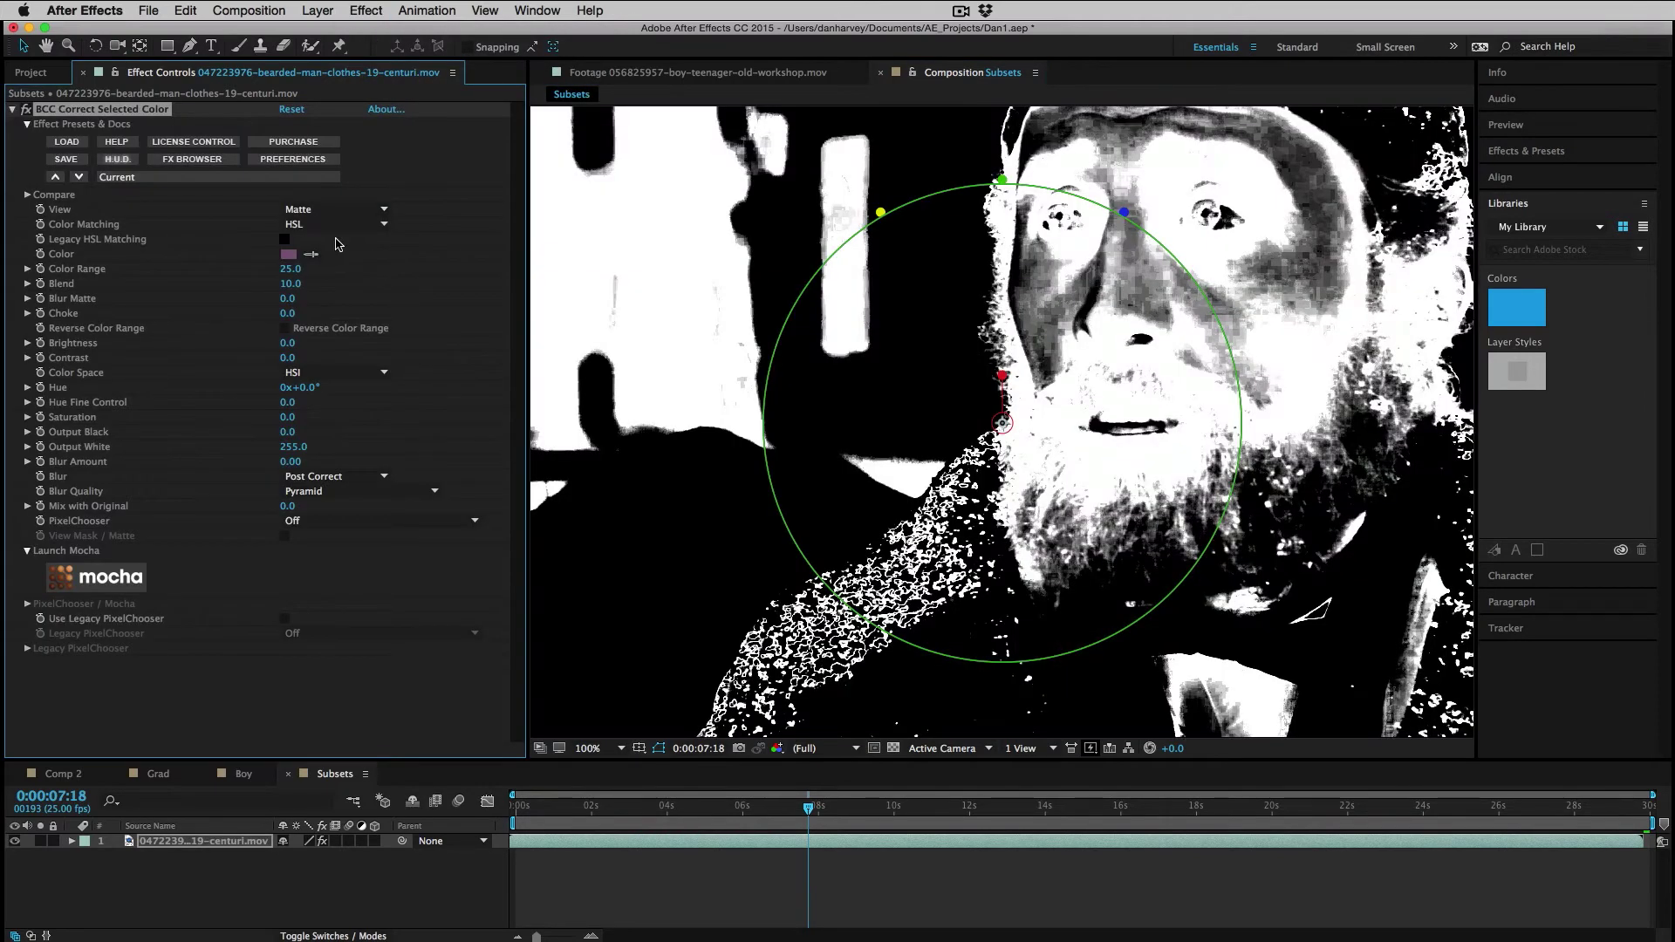
{"action": "left_click_drag", "start_coordinate": [269, 271], "coordinate": [132, 277]}
{"action": "left_click_drag", "start_coordinate": [296, 284], "coordinate": [327, 303]}
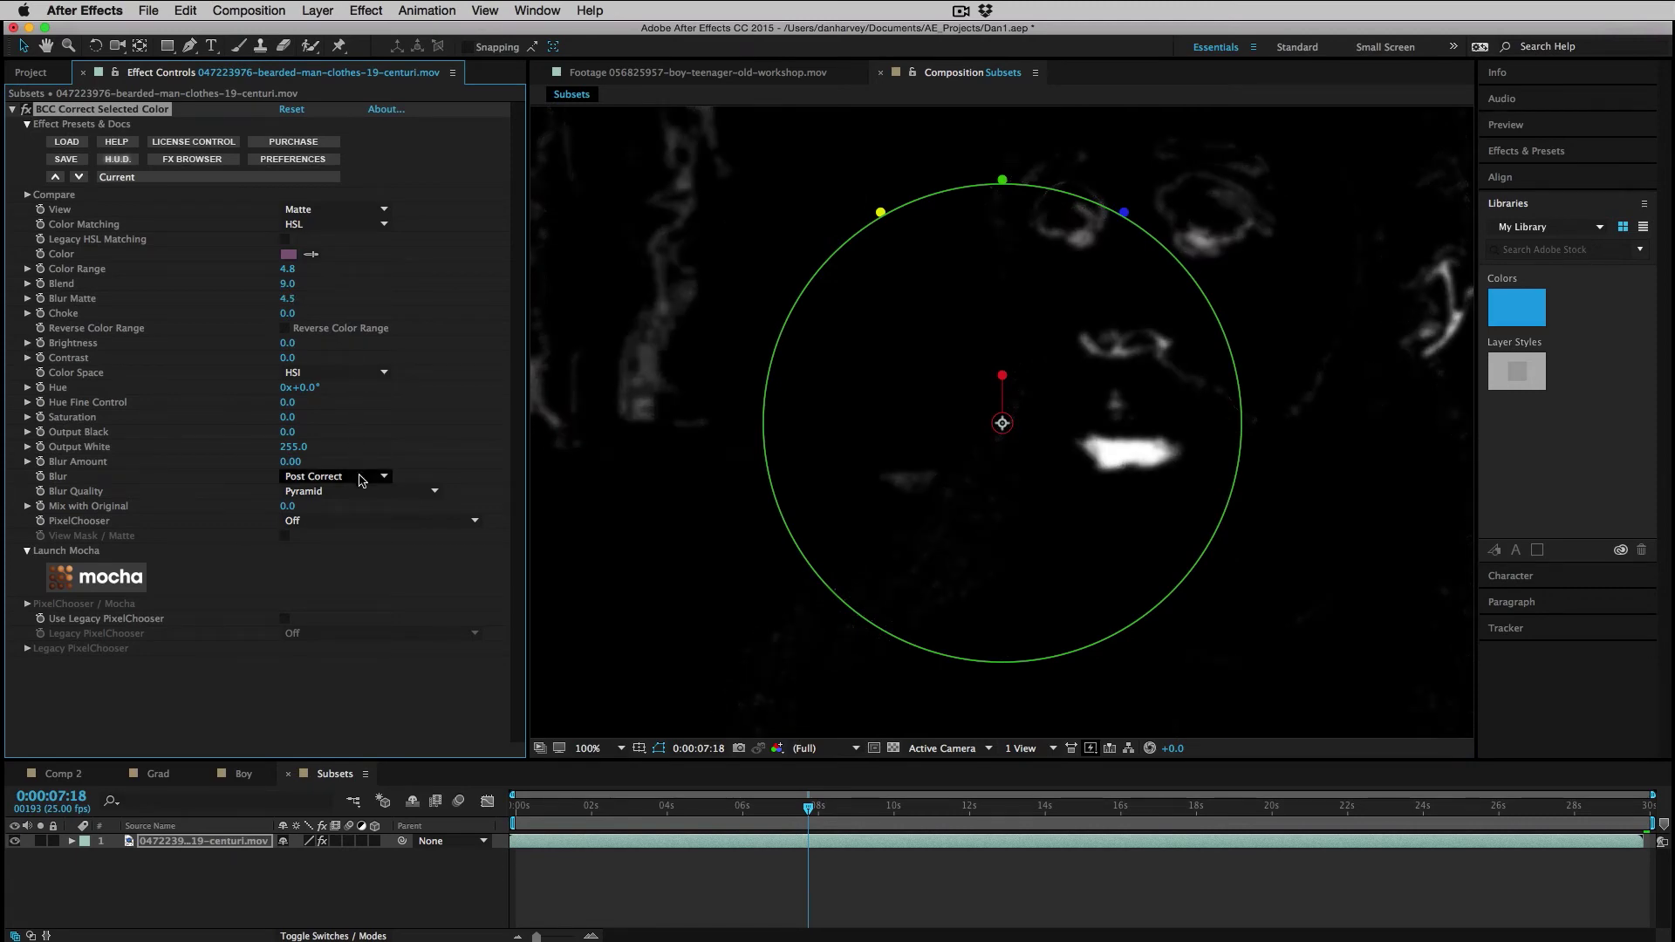
- Turn on PixelChooser, load its Mask Oval preset, and shrink and move the oval to surround the man's mouth
{"action": "left_click", "coordinate": [328, 521]}
{"action": "left_click", "coordinate": [323, 548]}
{"action": "left_click", "coordinate": [27, 604]}
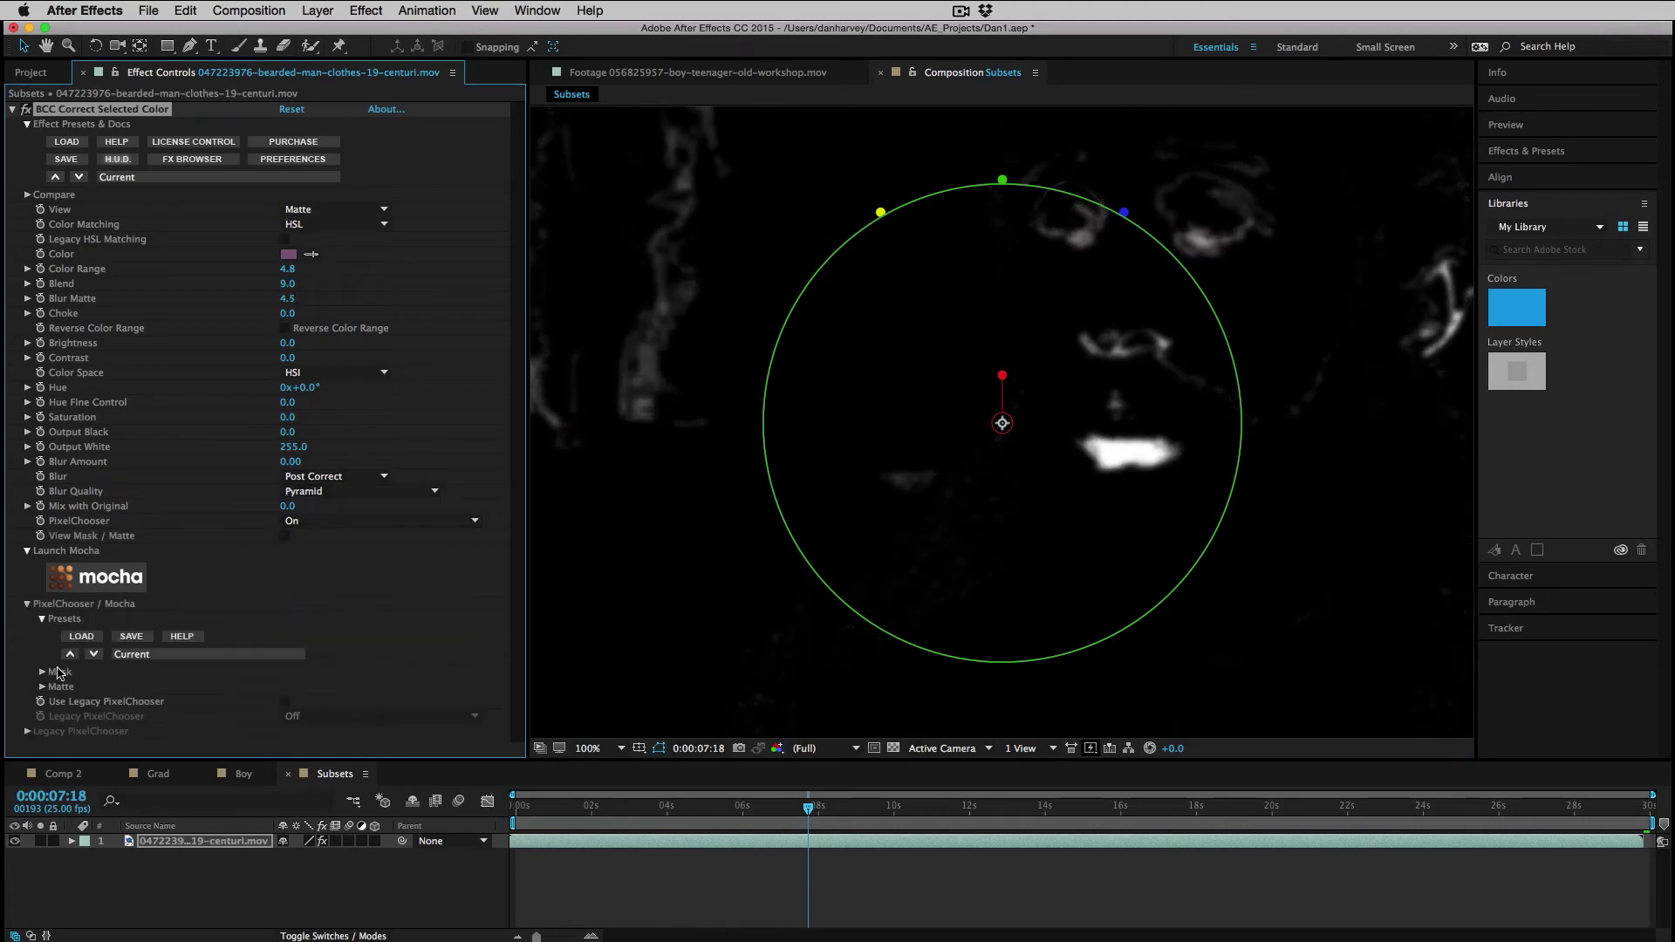
{"action": "left_click", "coordinate": [81, 636]}
{"action": "double_click", "coordinate": [779, 477]}
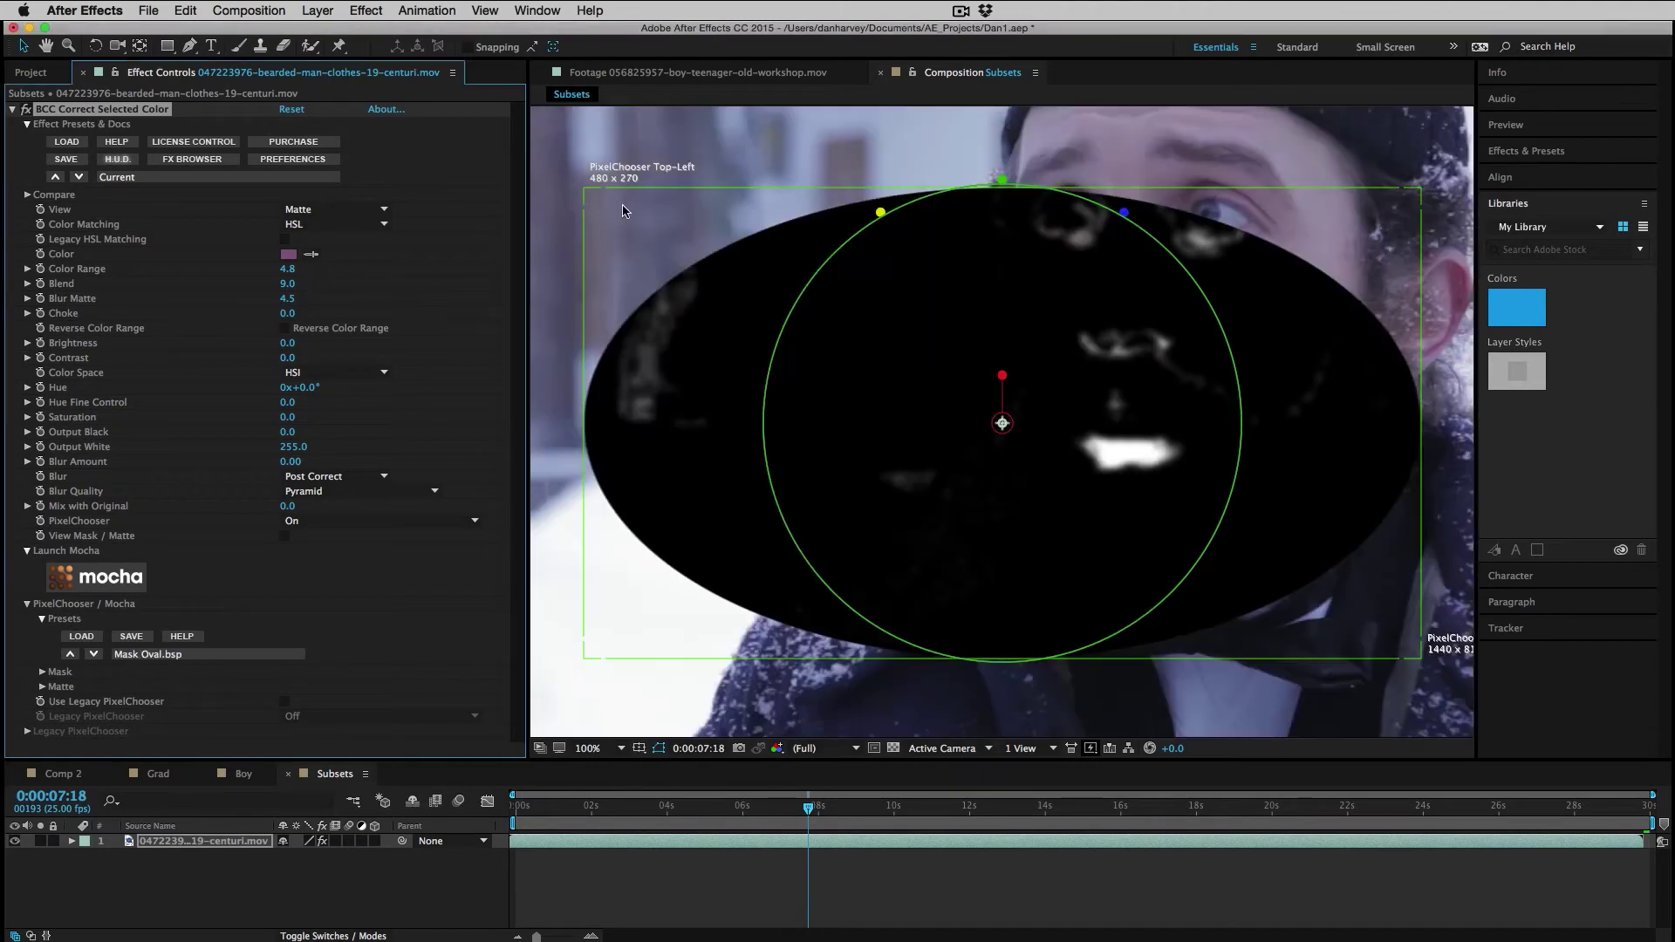
{"action": "left_click_drag", "start_coordinate": [908, 351], "coordinate": [1039, 390]}
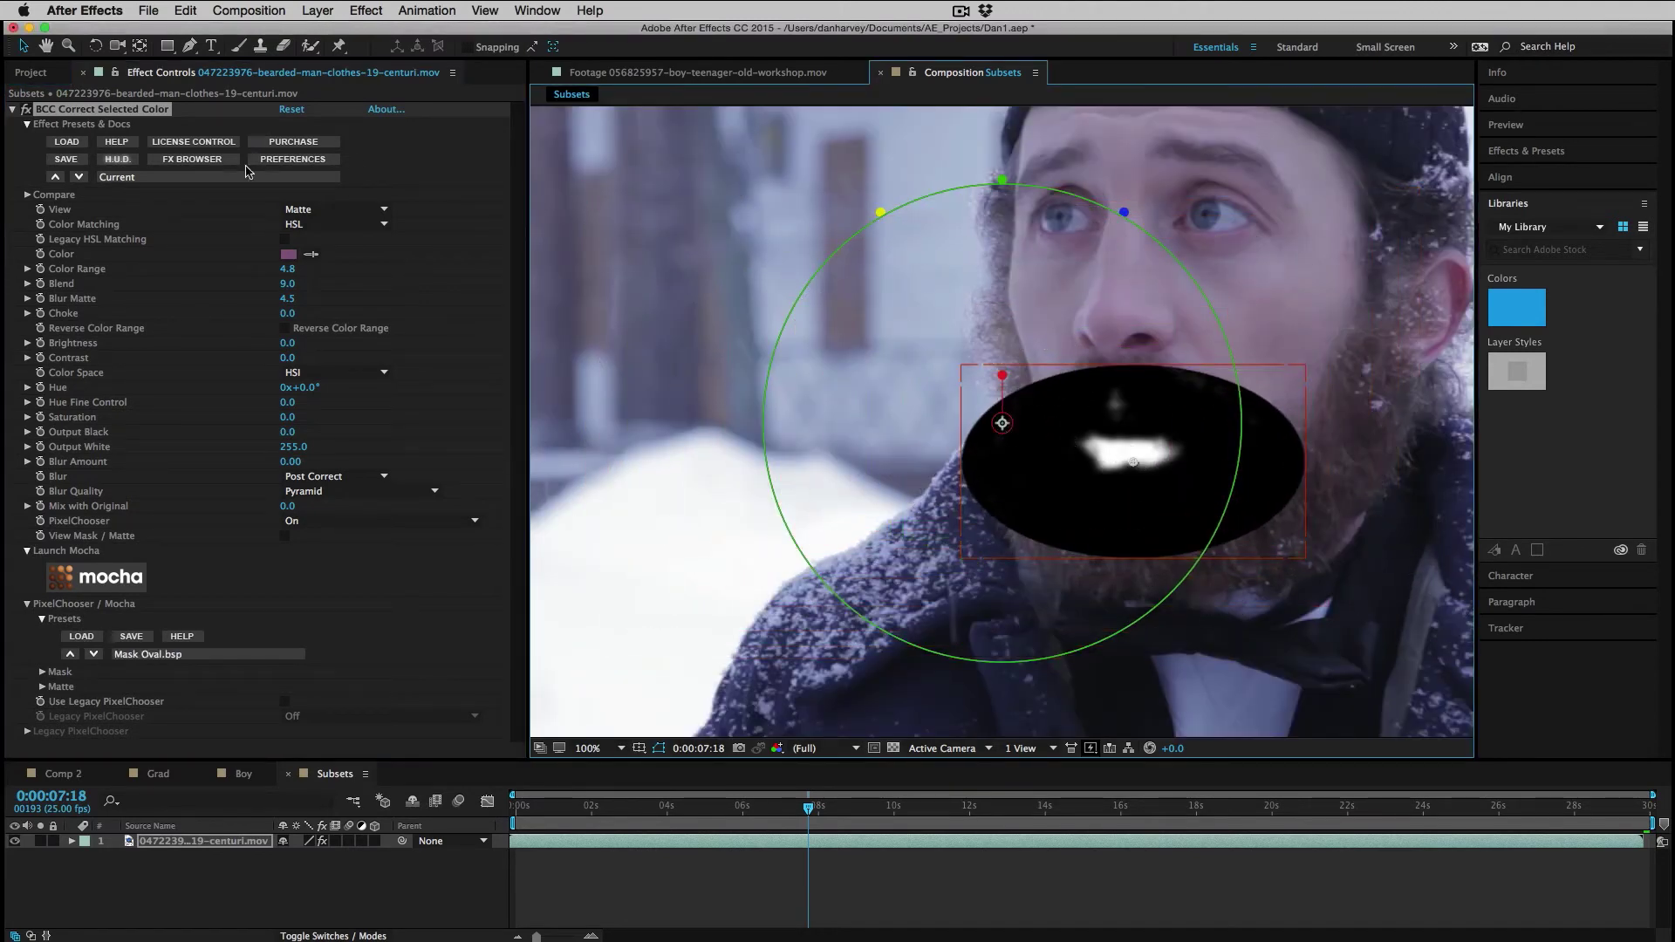
- Return the view to Output, set the lip's saturation to -28 and hue to -10°, and play the corrected clip
{"action": "left_click", "coordinate": [319, 210]}
{"action": "left_click", "coordinate": [318, 227]}
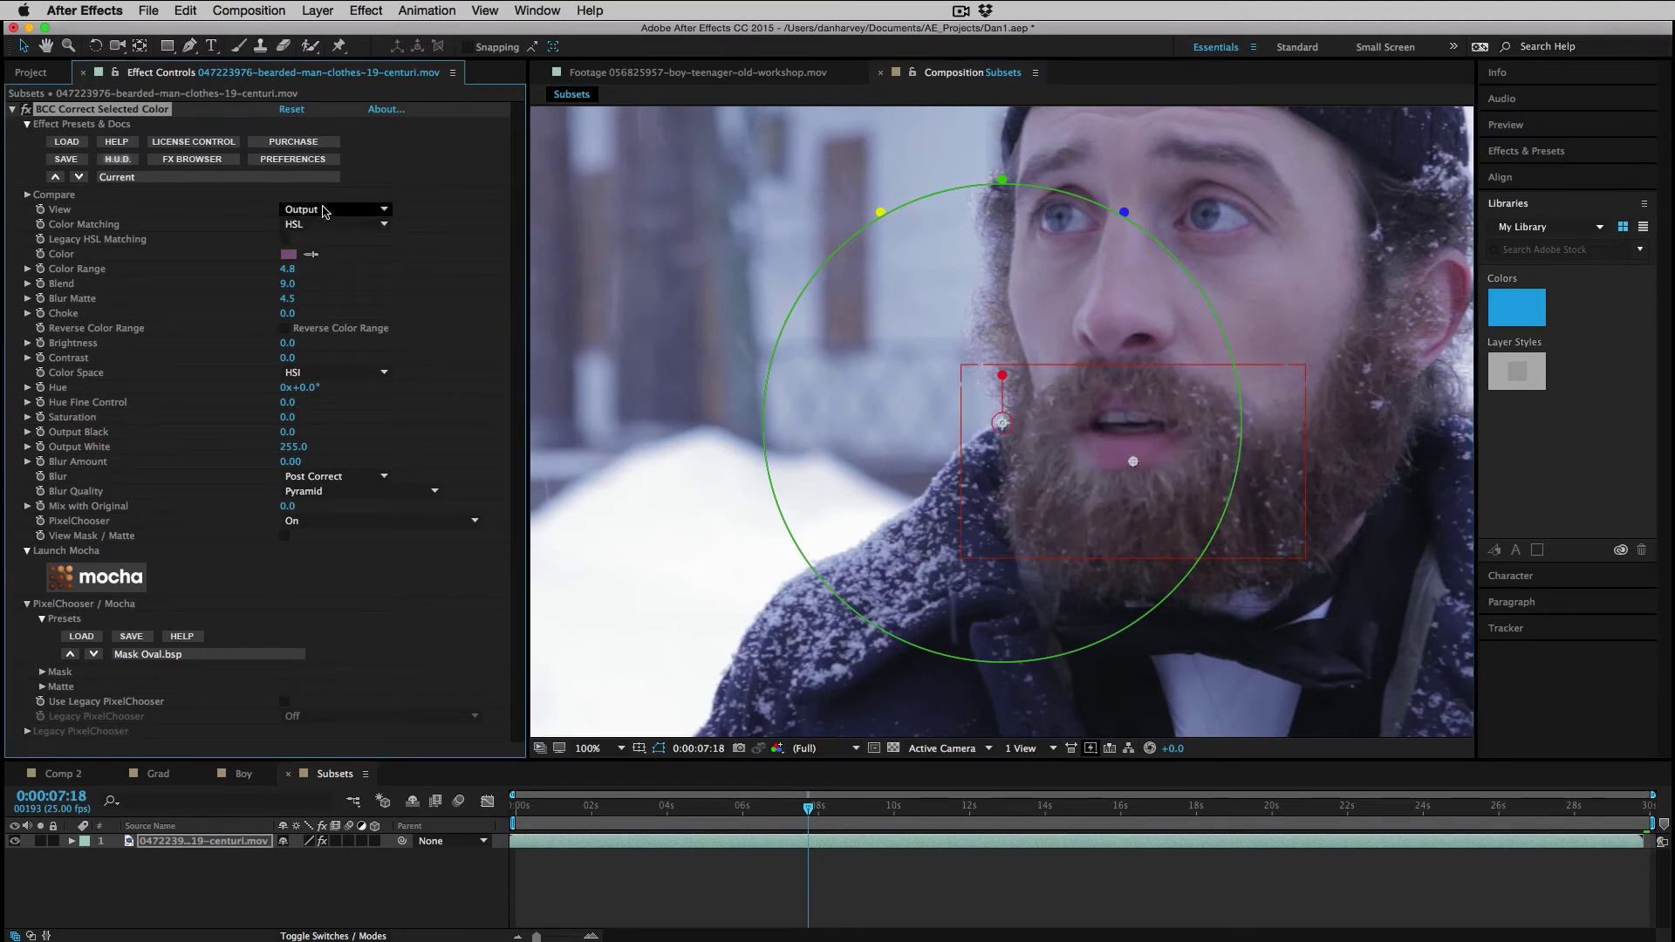
{"action": "mouse_move", "coordinate": [290, 420]}
{"action": "left_mouse_down"}
{"action": "mouse_move", "coordinate": [273, 427]}
{"action": "mouse_move", "coordinate": [301, 405]}
{"action": "mouse_move", "coordinate": [292, 389]}
{"action": "mouse_move", "coordinate": [312, 434]}
{"action": "left_mouse_up"}
{"action": "left_click", "coordinate": [28, 388]}
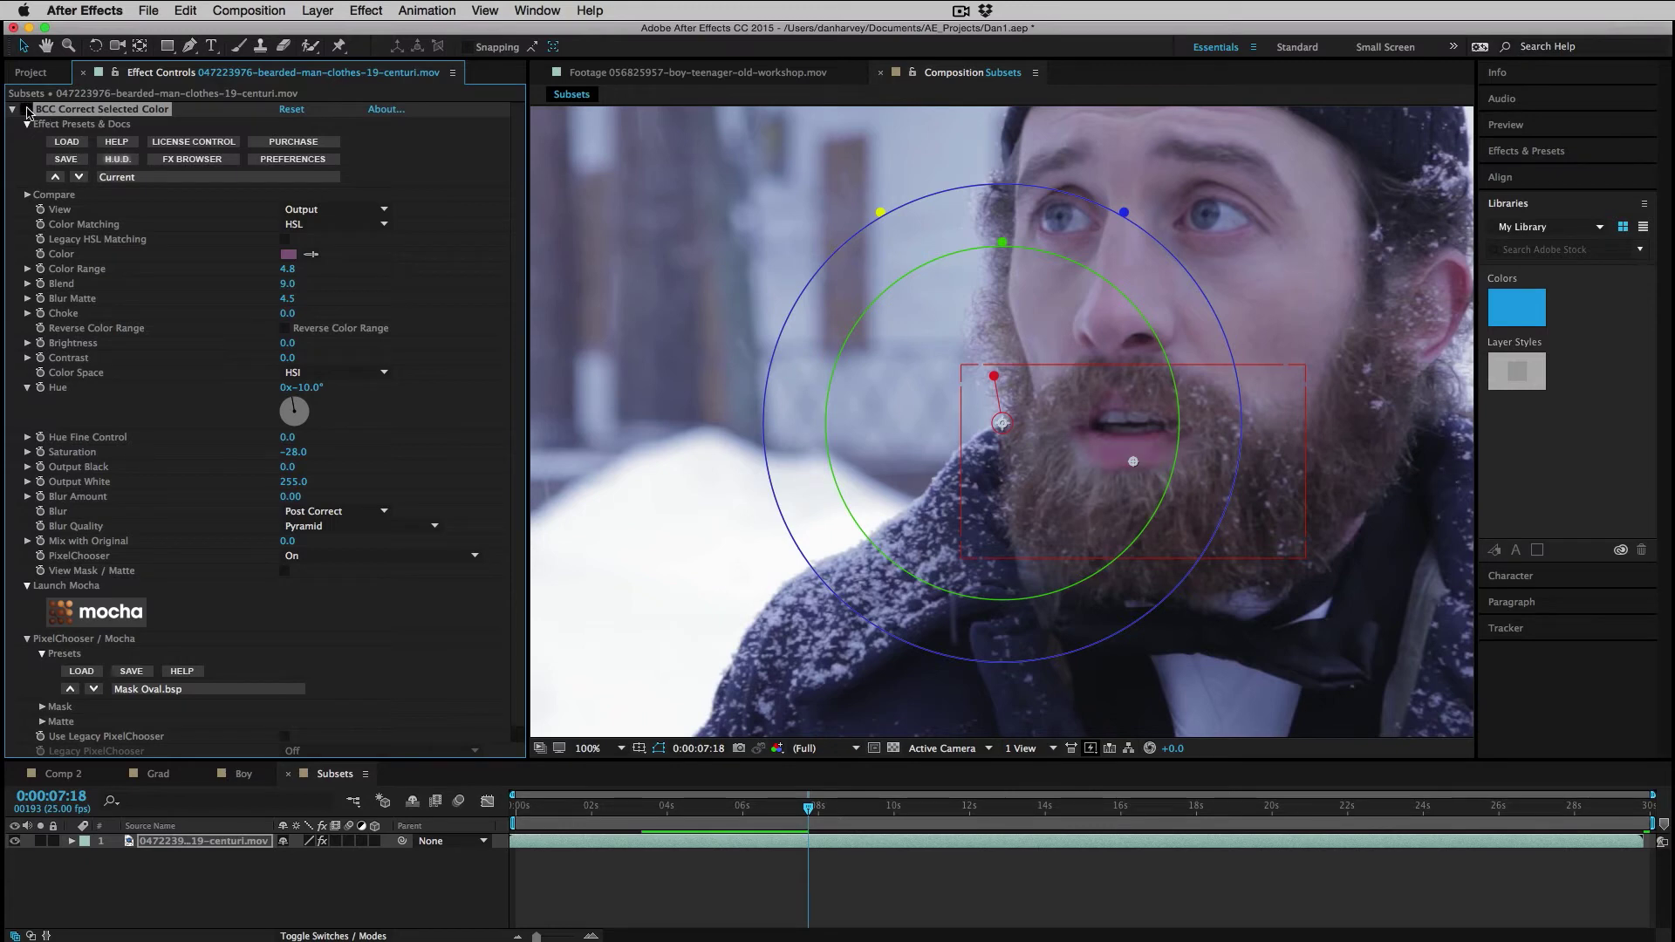
{"action": "key", "text": "space"}
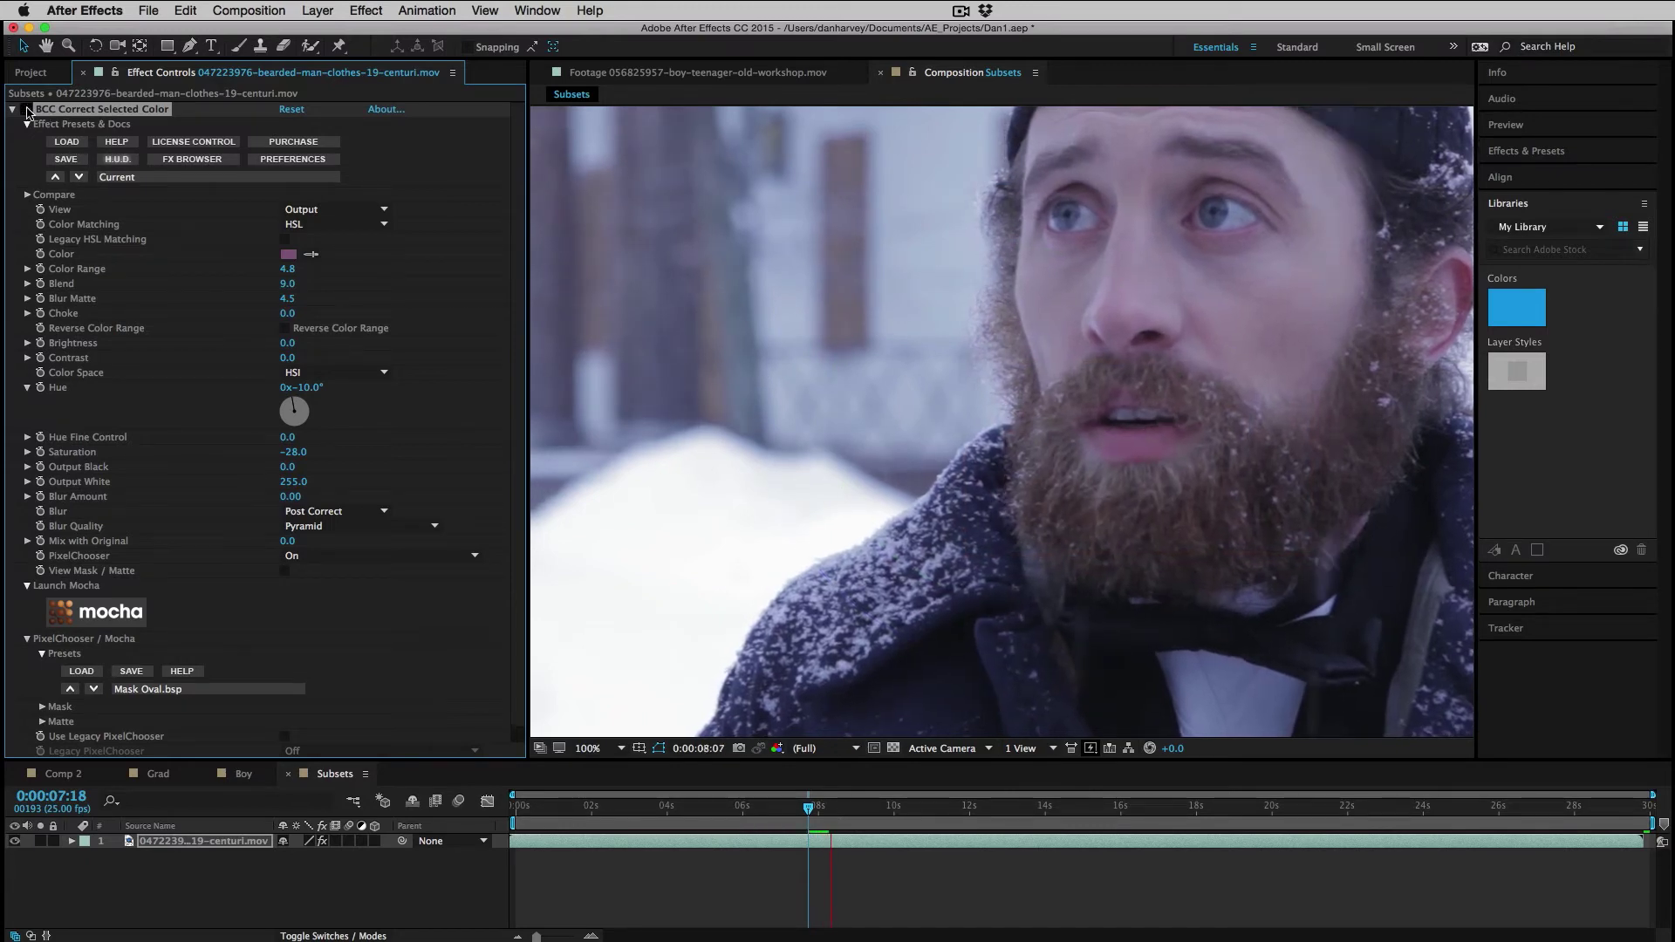
{"action": "key", "text": "space"}
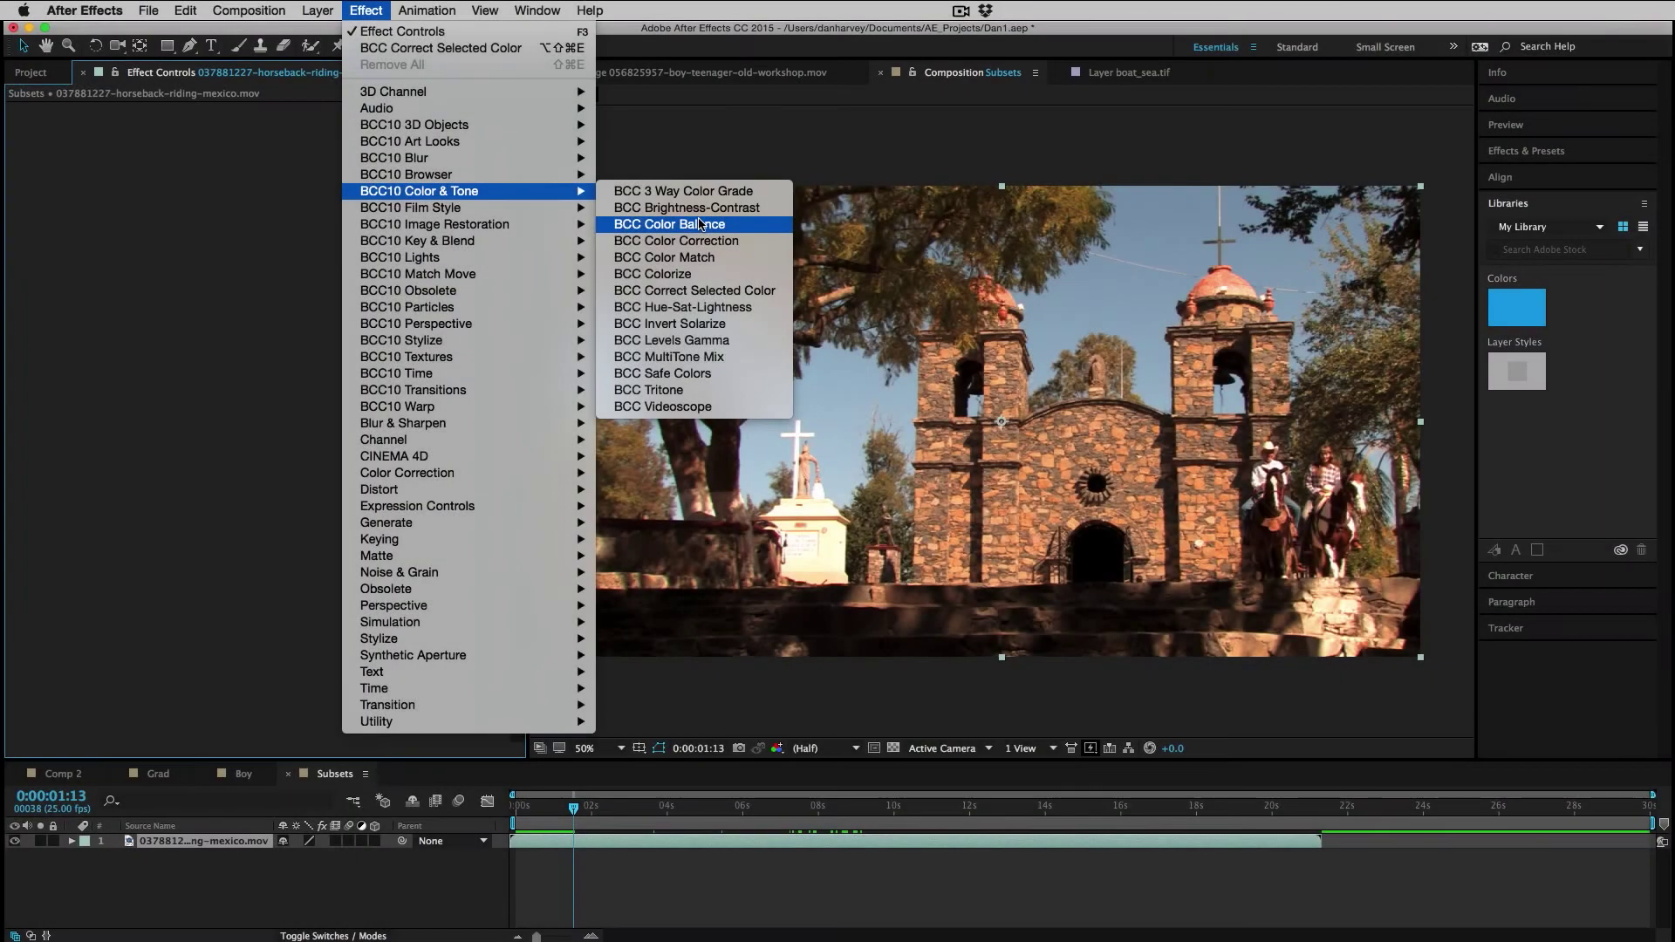
- Apply BCC Color Balance to the church clip, try its on-screen color controls, and delete the effect
{"action": "left_click", "coordinate": [700, 223]}
{"action": "left_click_drag", "start_coordinate": [940, 314], "coordinate": [1059, 322]}
{"action": "left_click_drag", "start_coordinate": [947, 329], "coordinate": [939, 314]}
{"action": "key", "text": "Delete"}
- Try BCC Color Correction with brightness 13, contrast 8, hue -6°, saturation -13 and Output White 167, and delete the effect
{"action": "left_click", "coordinate": [374, 11]}
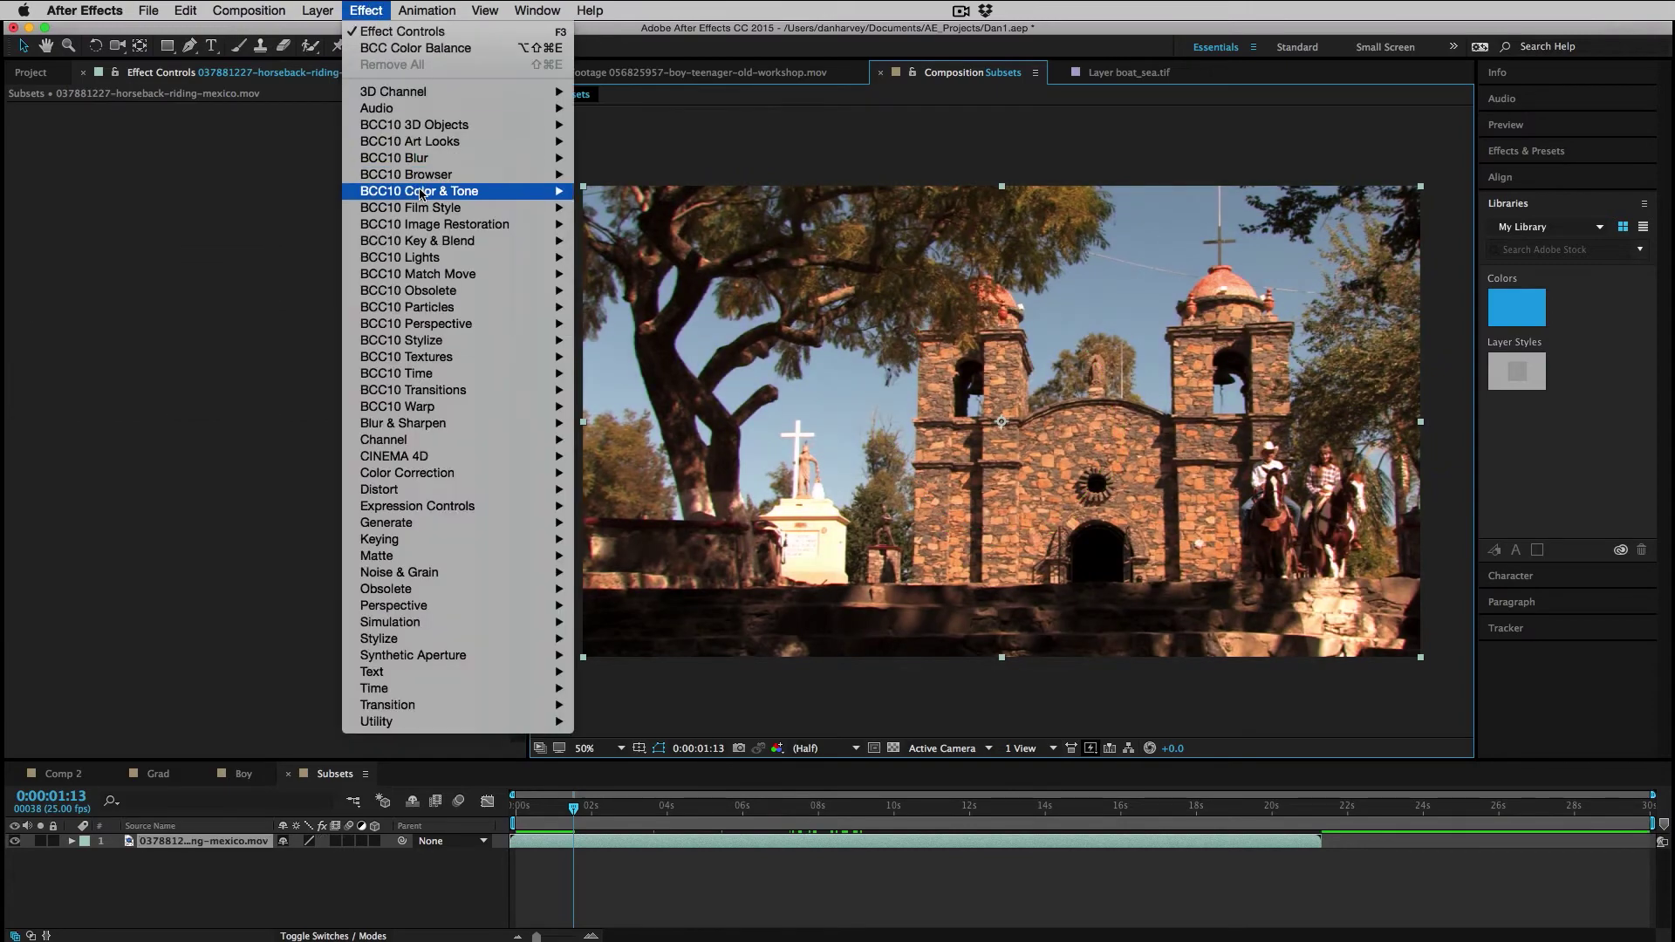
{"action": "mouse_move", "coordinate": [423, 193]}
{"action": "left_click", "coordinate": [648, 242]}
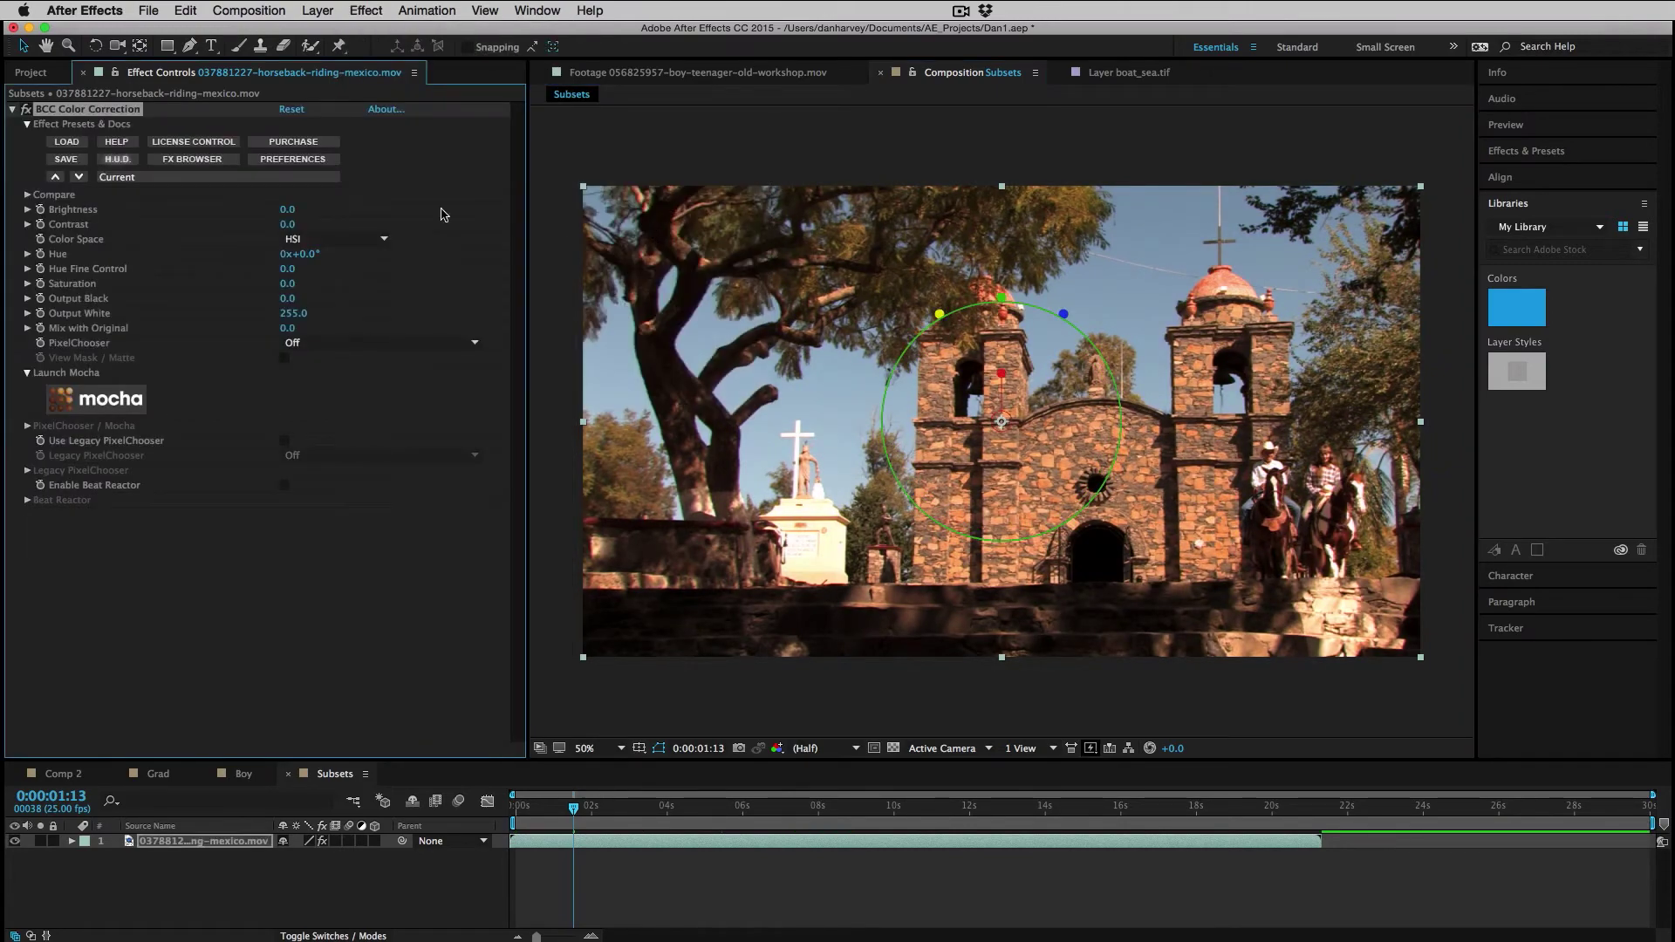
{"action": "left_click_drag", "start_coordinate": [291, 214], "coordinate": [272, 283]}
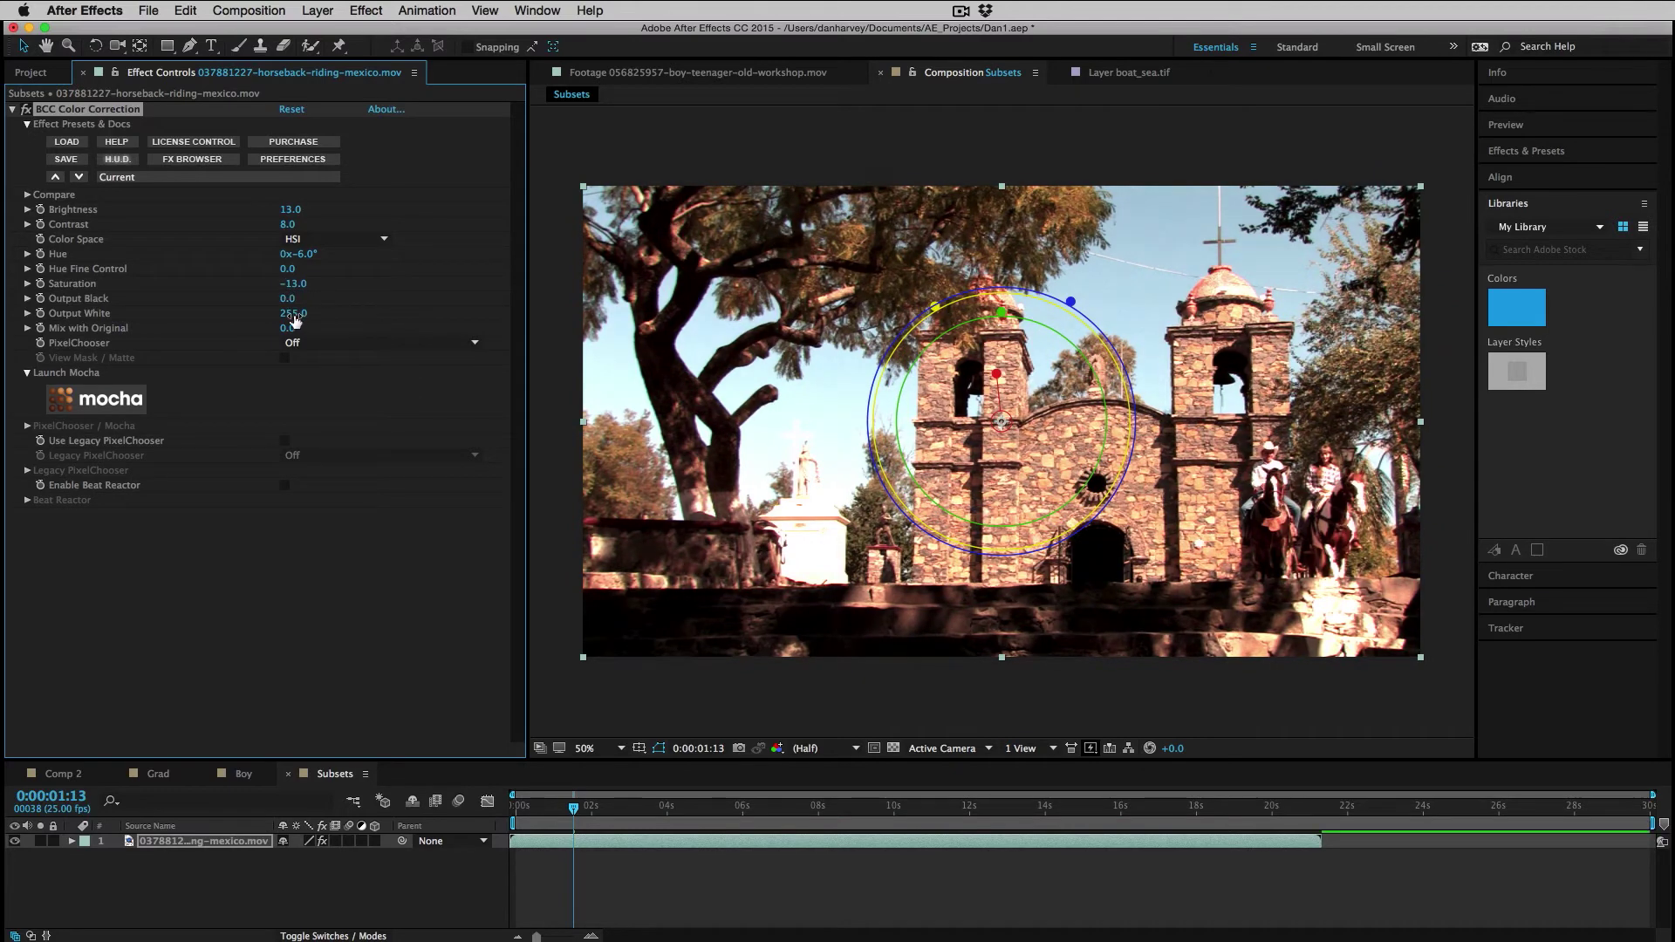
{"action": "mouse_move", "coordinate": [286, 314]}
{"action": "left_mouse_down"}
{"action": "mouse_move", "coordinate": [266, 313]}
{"action": "mouse_move", "coordinate": [322, 313]}
{"action": "mouse_move", "coordinate": [263, 313]}
{"action": "left_mouse_up"}
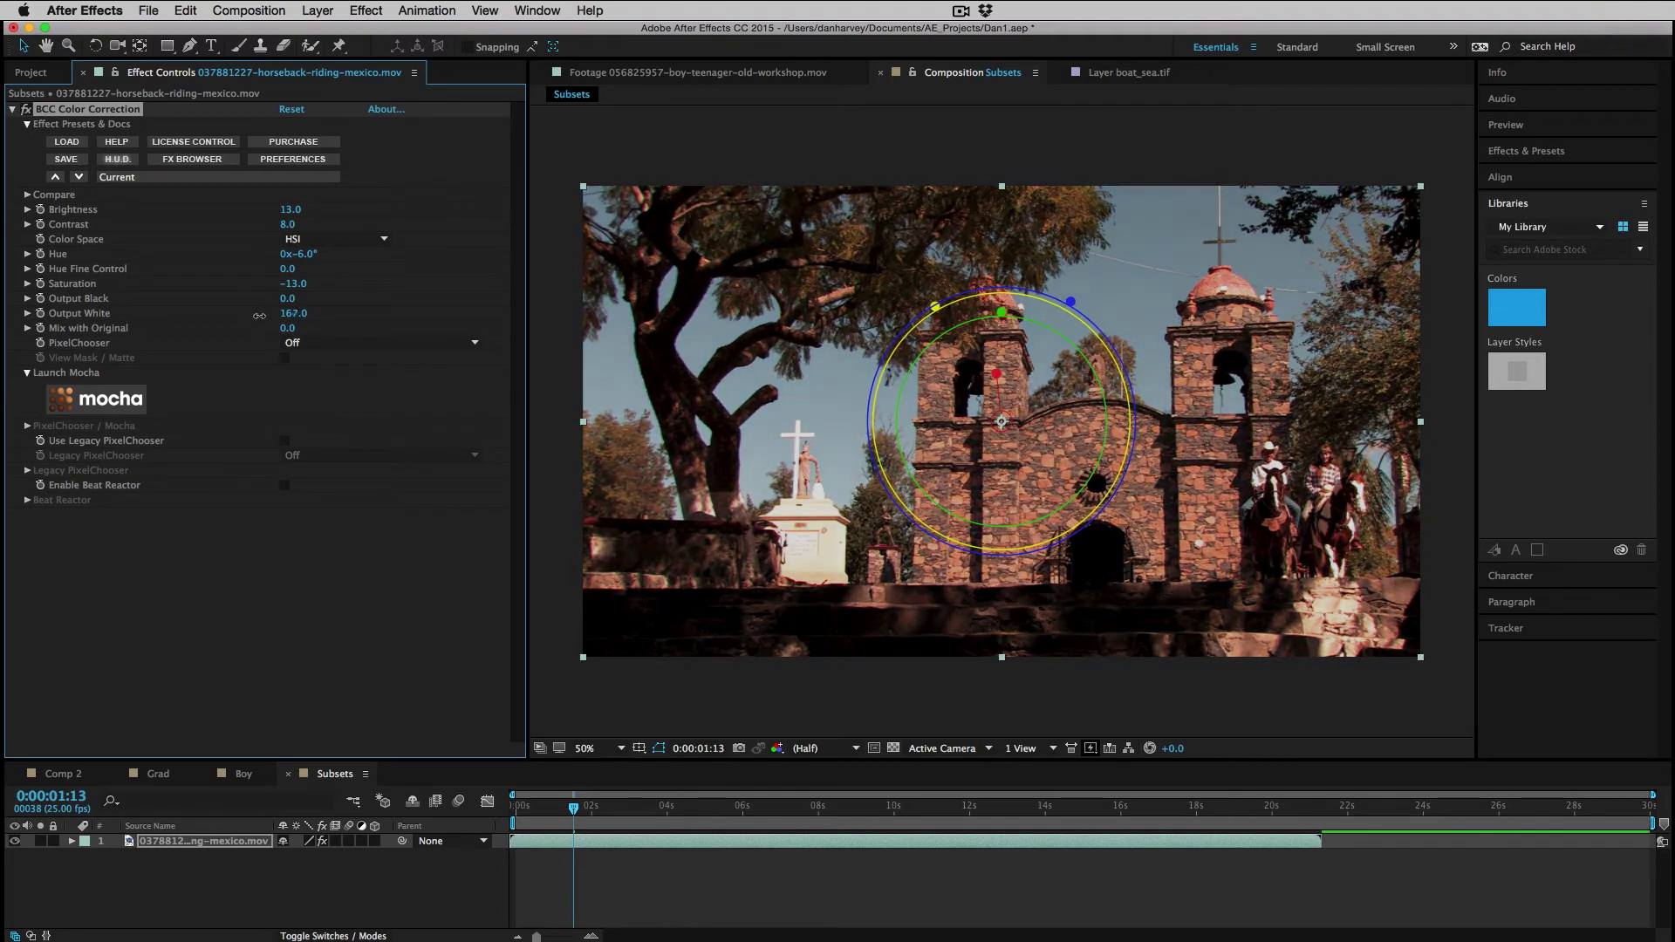
{"action": "key", "text": "Delete"}
- Apply BCC Invert Solarize to the church clip and try inverting the Red and Luminance channels
{"action": "left_click", "coordinate": [366, 11]}
{"action": "mouse_move", "coordinate": [428, 191]}
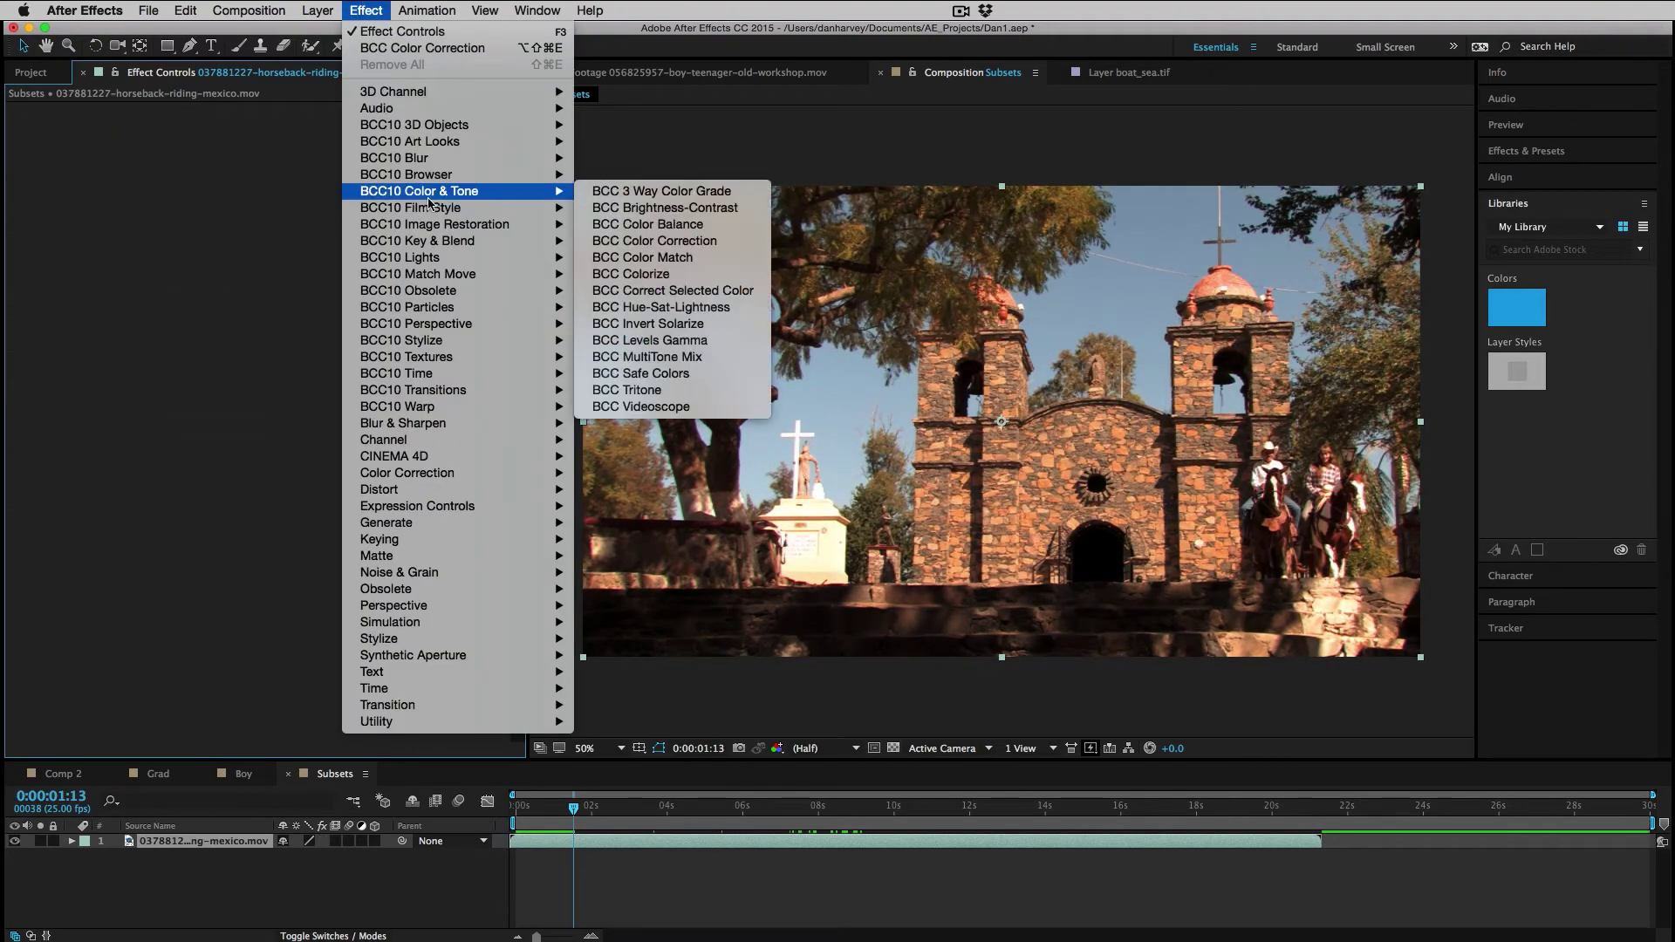
{"action": "left_click", "coordinate": [697, 323]}
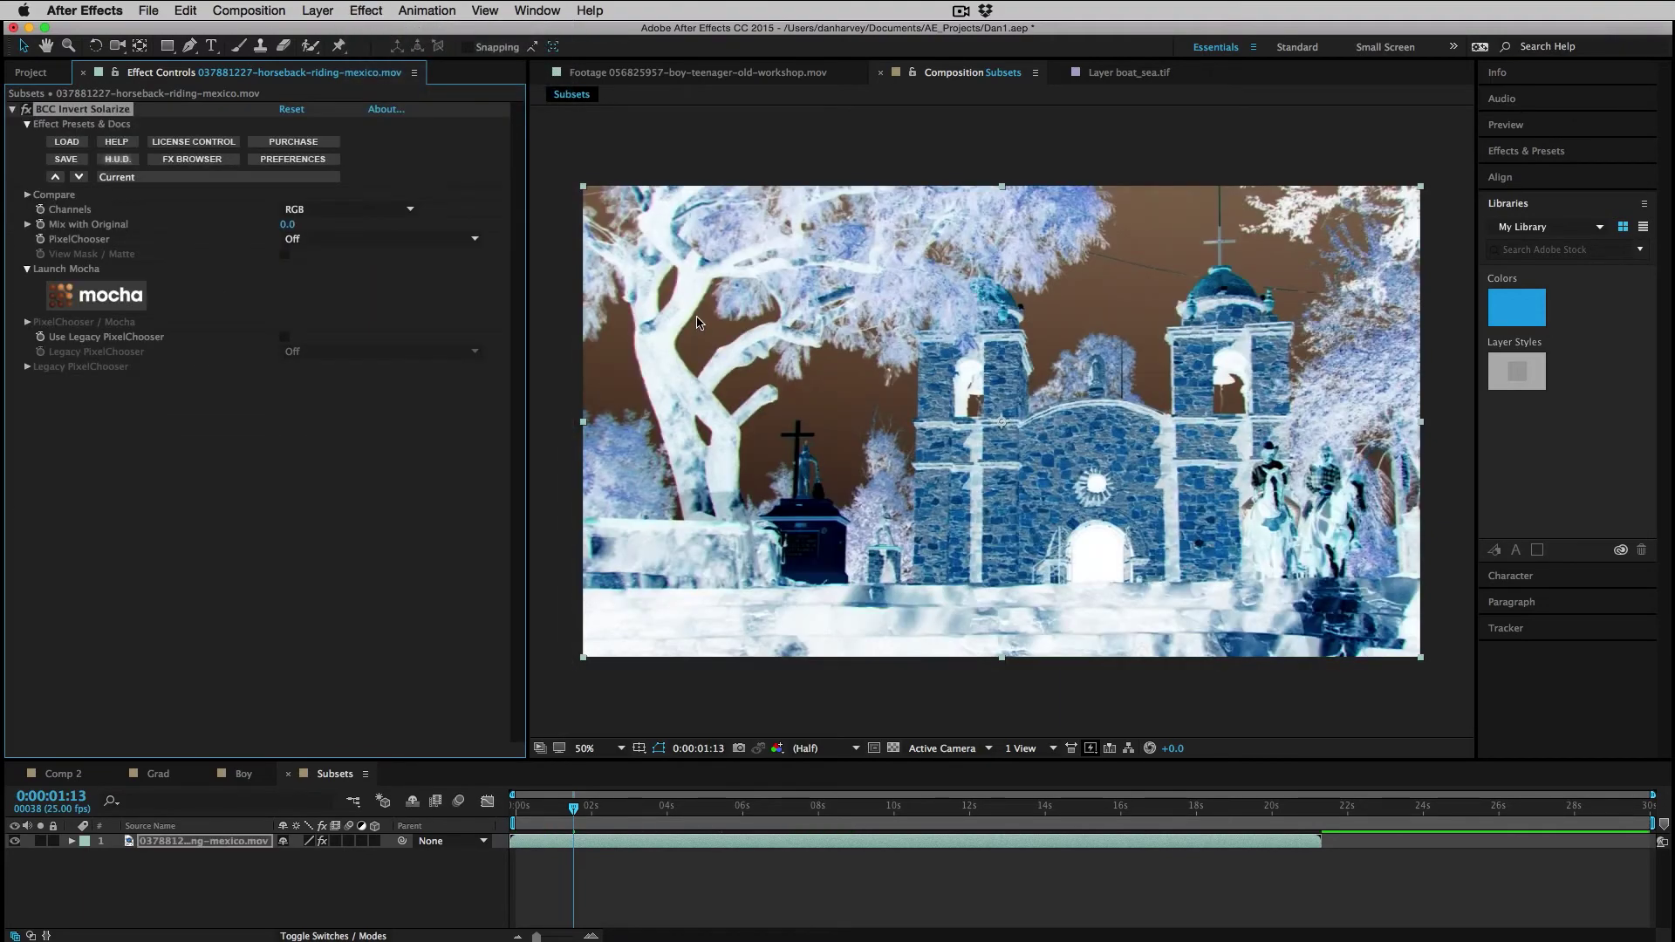
{"action": "left_click", "coordinate": [332, 209]}
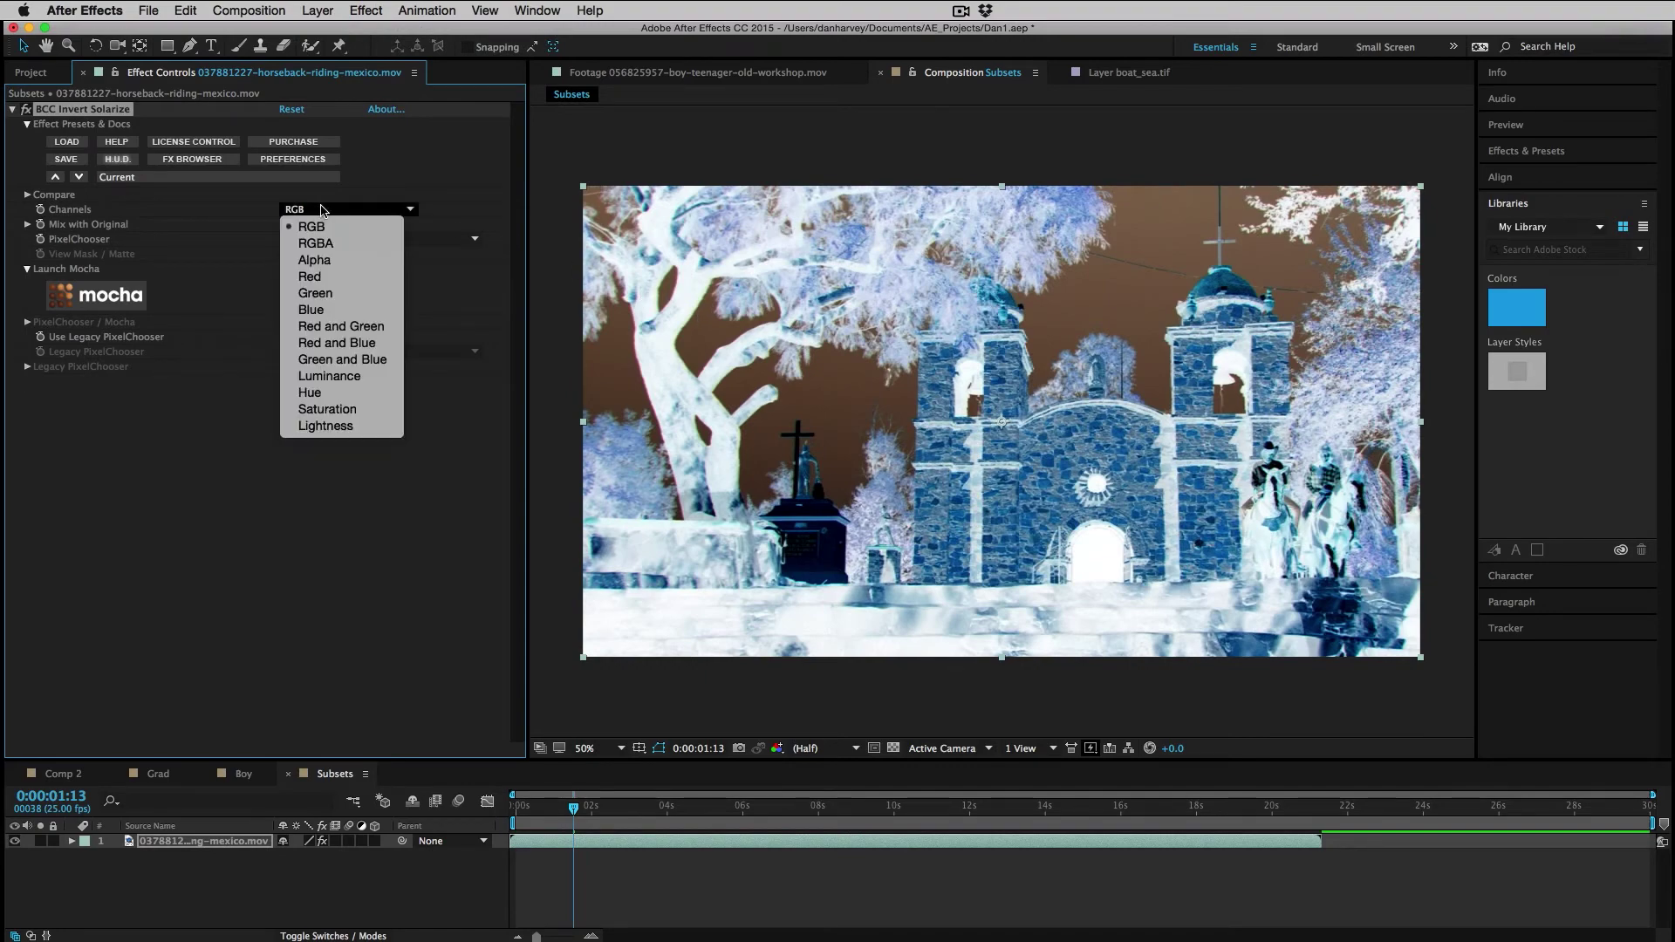
{"action": "left_click", "coordinate": [314, 260]}
{"action": "left_click", "coordinate": [333, 284]}
{"action": "left_click", "coordinate": [340, 209]}
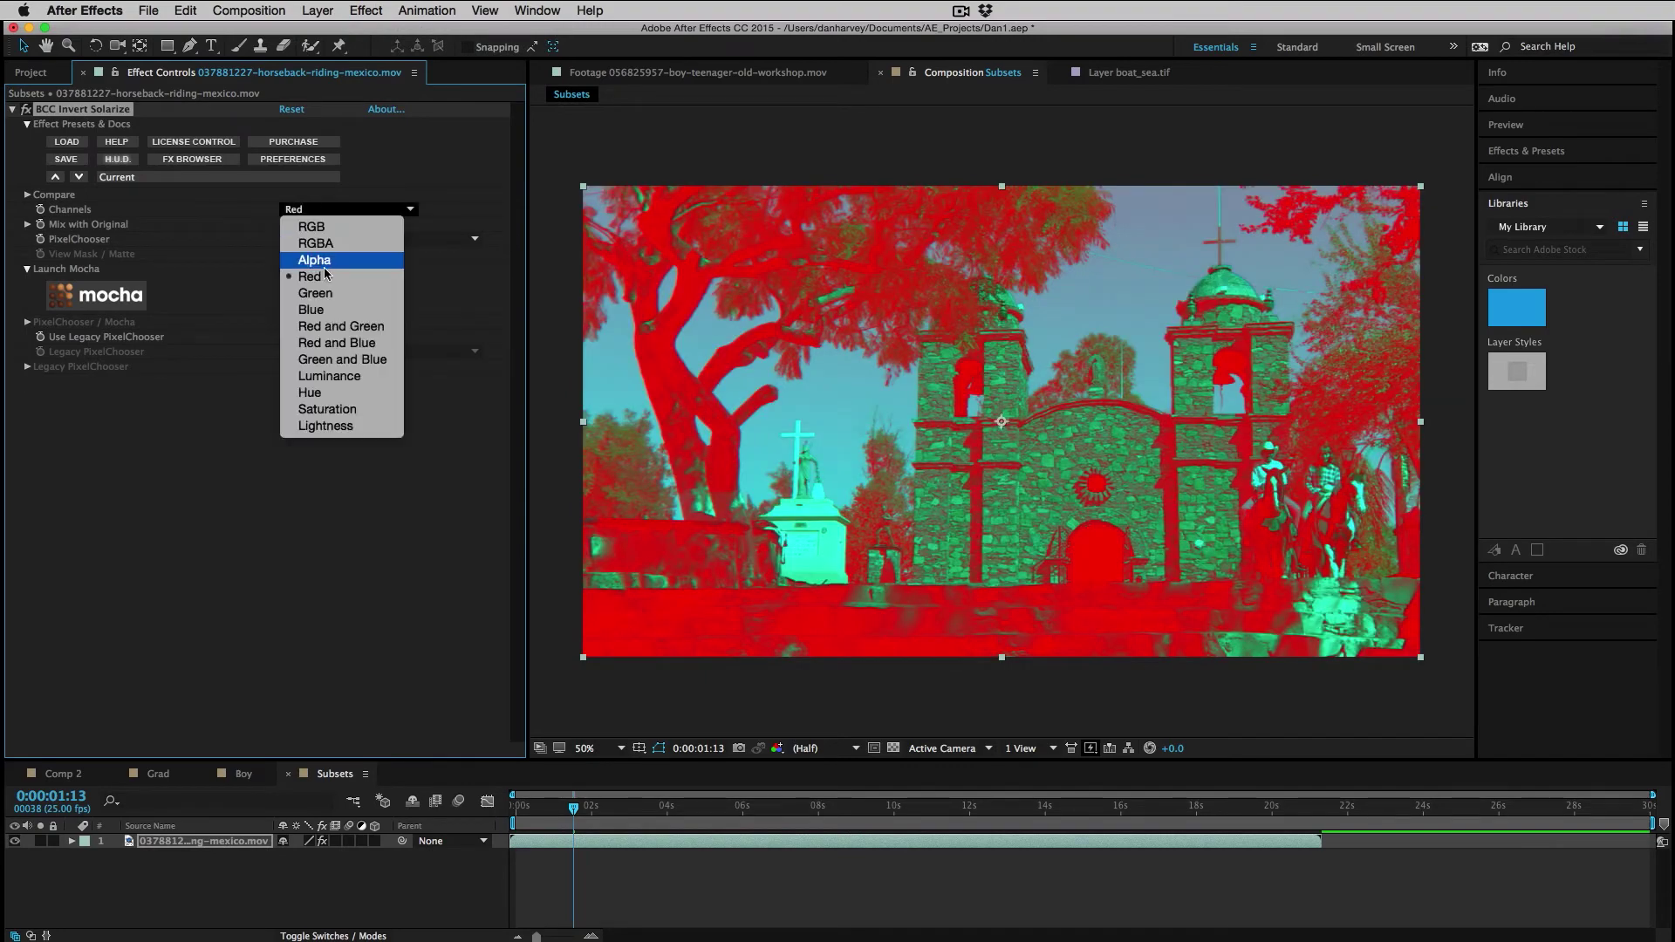
{"action": "left_click", "coordinate": [340, 376]}
- Cycle the Invert Solarize channels through Hue, Saturation and Lightness
{"action": "left_click", "coordinate": [314, 213]}
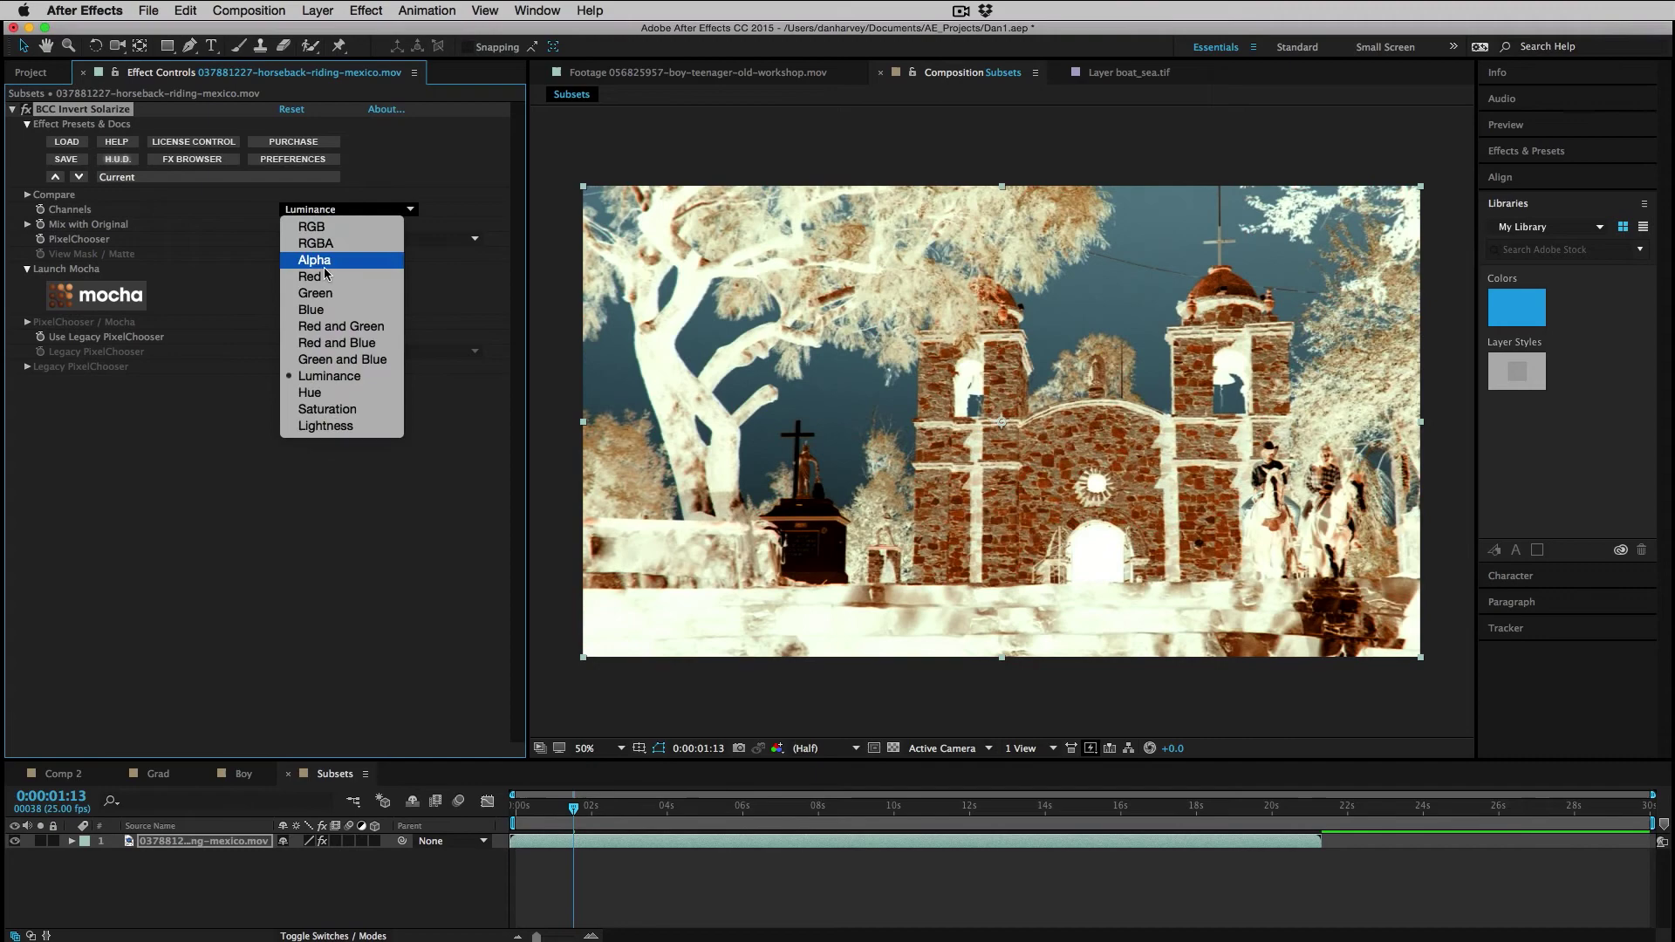
{"action": "left_click", "coordinate": [347, 391]}
{"action": "left_click", "coordinate": [343, 211]}
{"action": "left_click", "coordinate": [356, 406]}
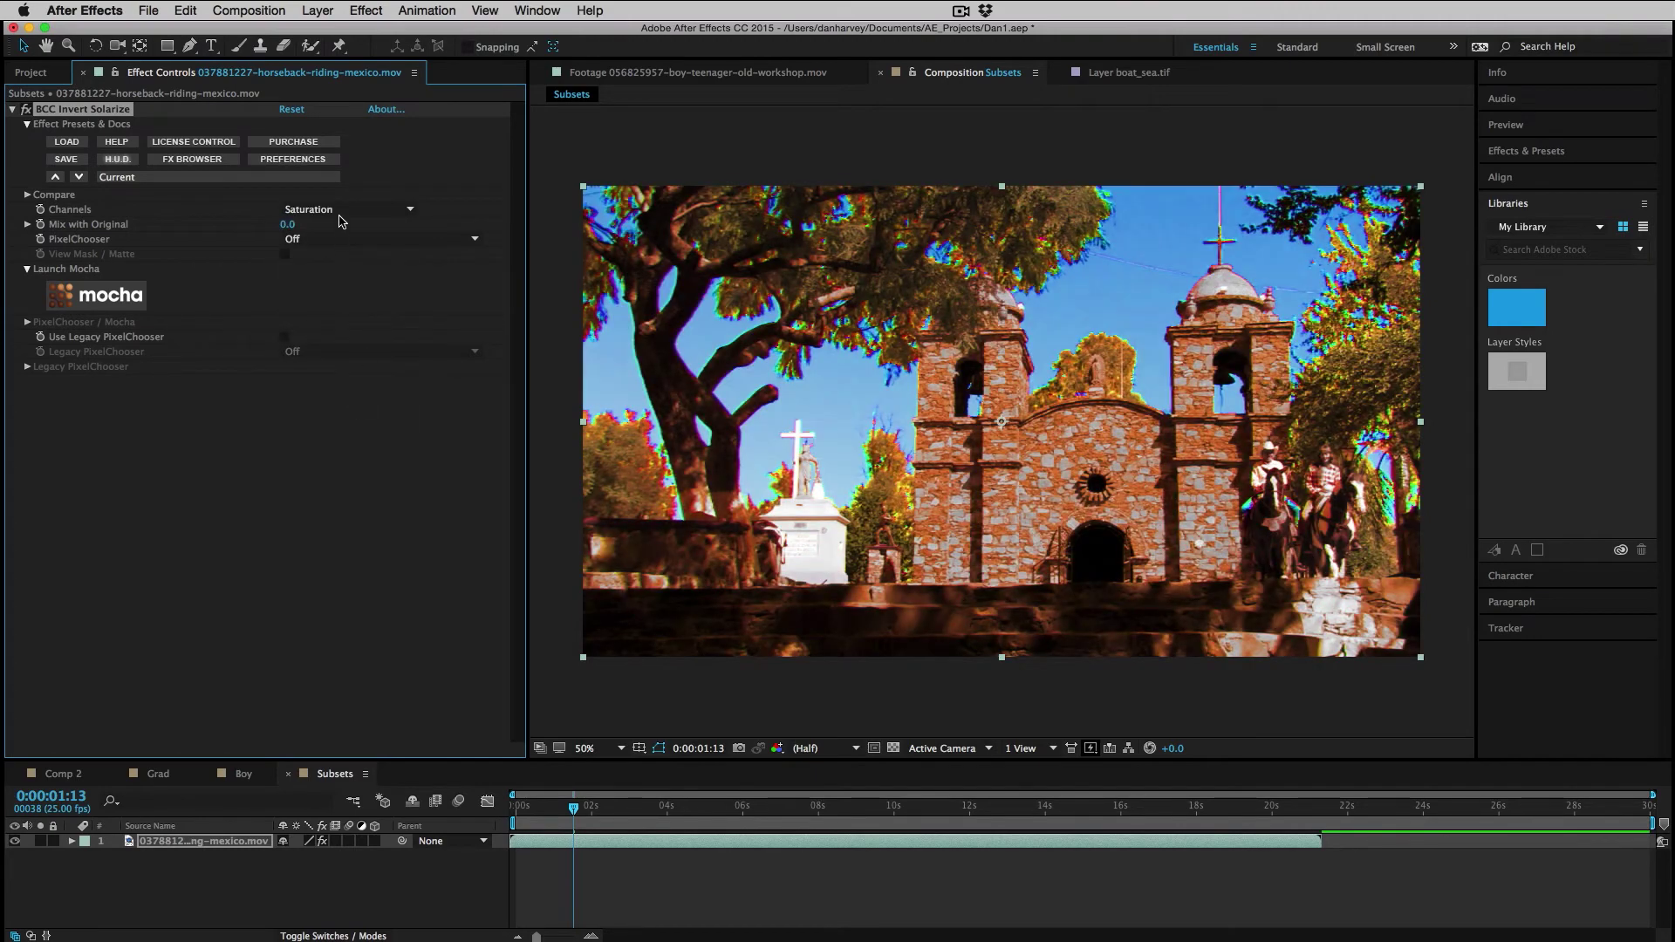
{"action": "left_click", "coordinate": [340, 211]}
{"action": "left_click", "coordinate": [336, 431]}
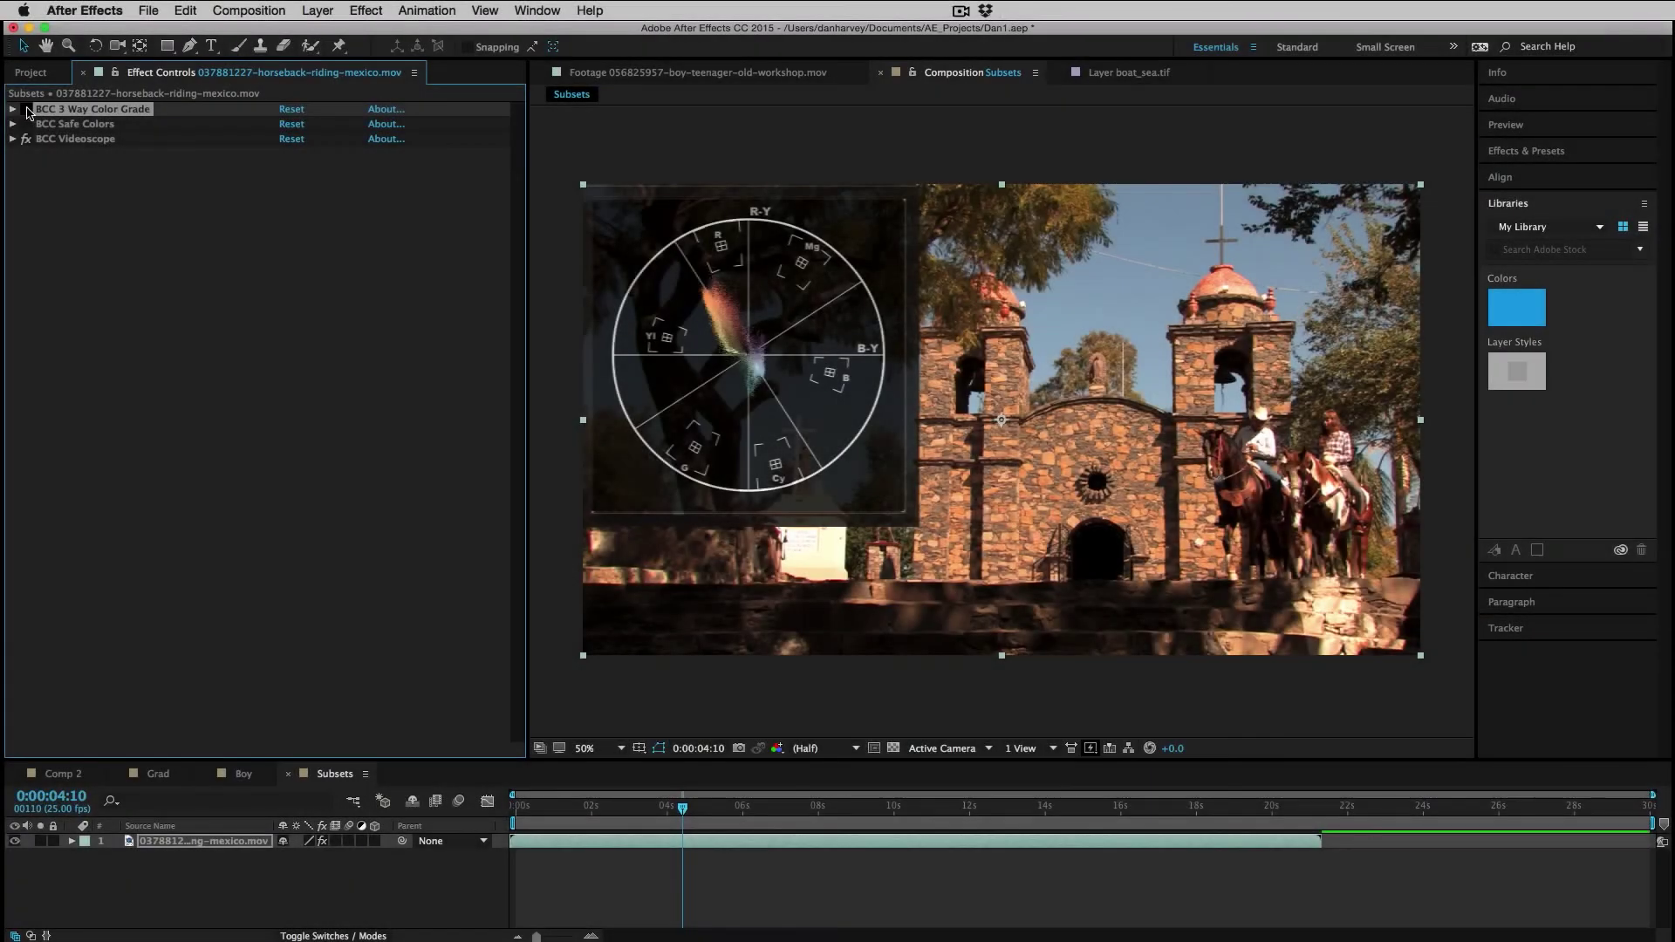
- Enable the 3 Way Color Grade on the church clip and compare the vectorscope with BCC Safe Colors on and off
{"action": "left_click", "coordinate": [26, 110]}
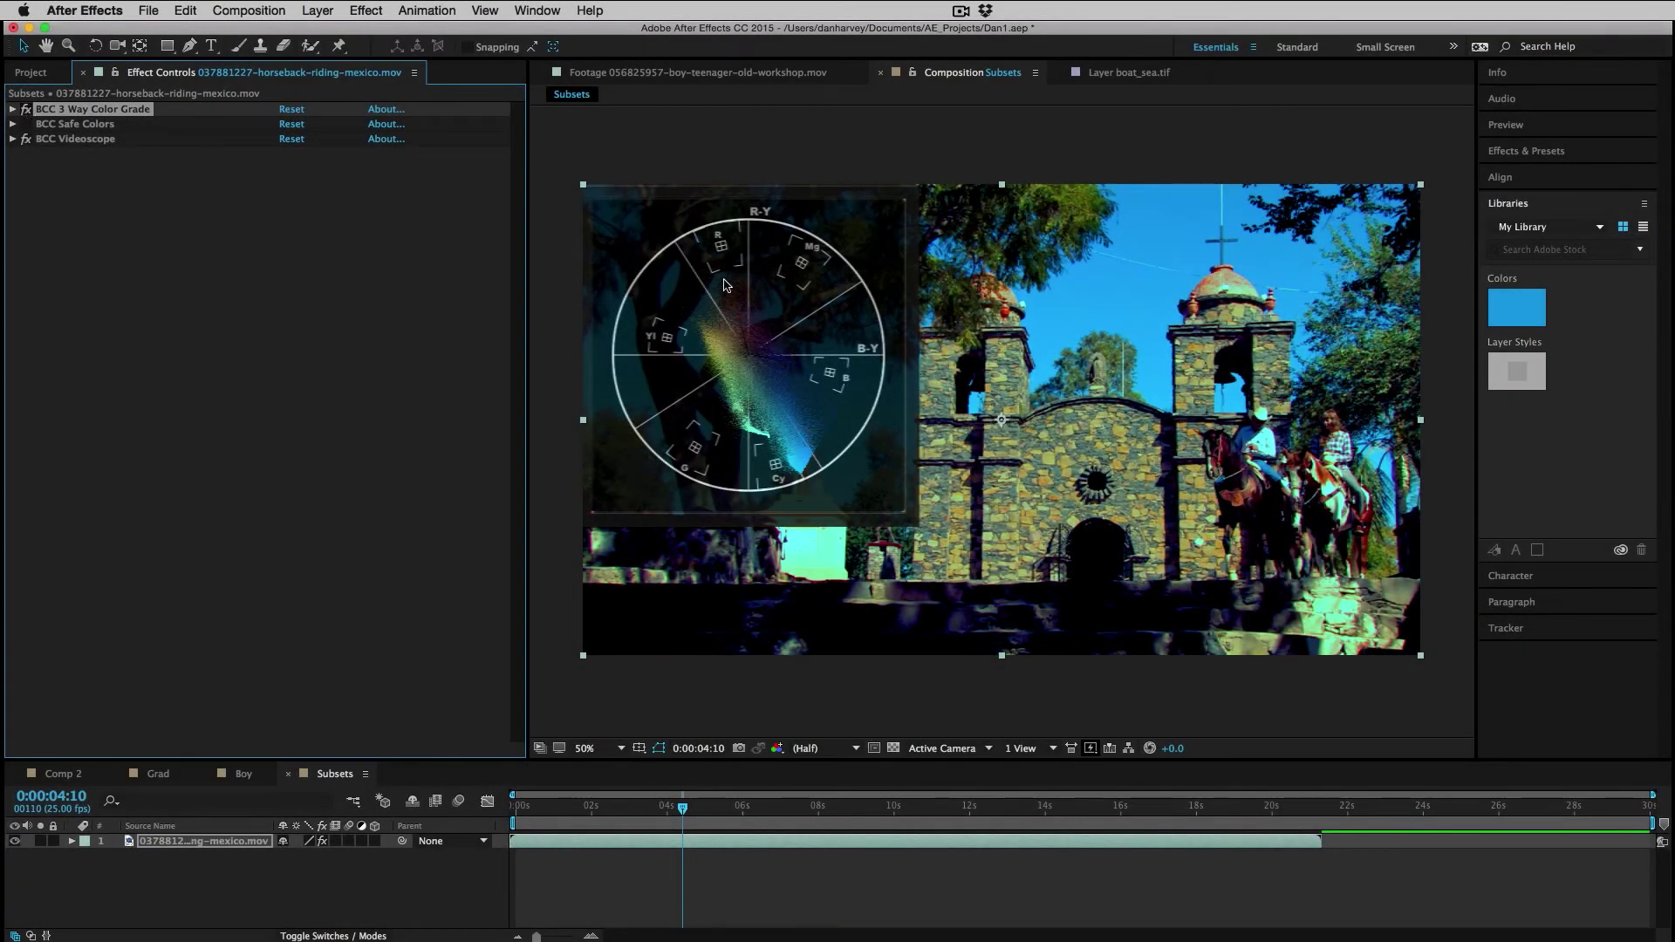
{"action": "left_click", "coordinate": [12, 125]}
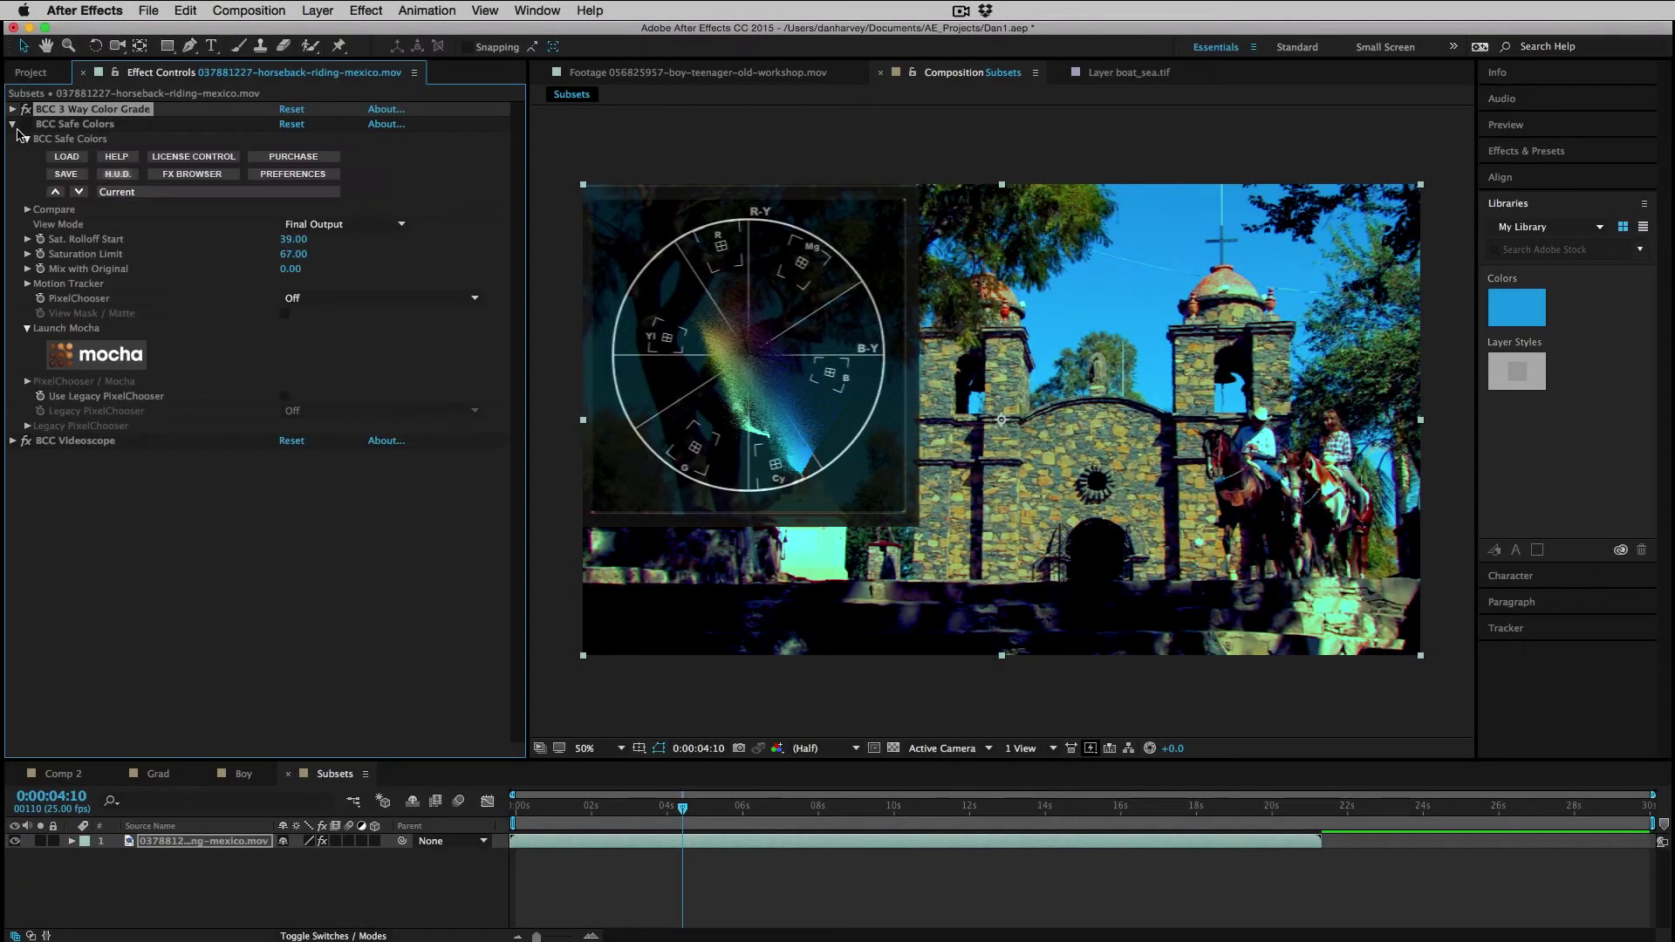
{"action": "left_click", "coordinate": [27, 126]}
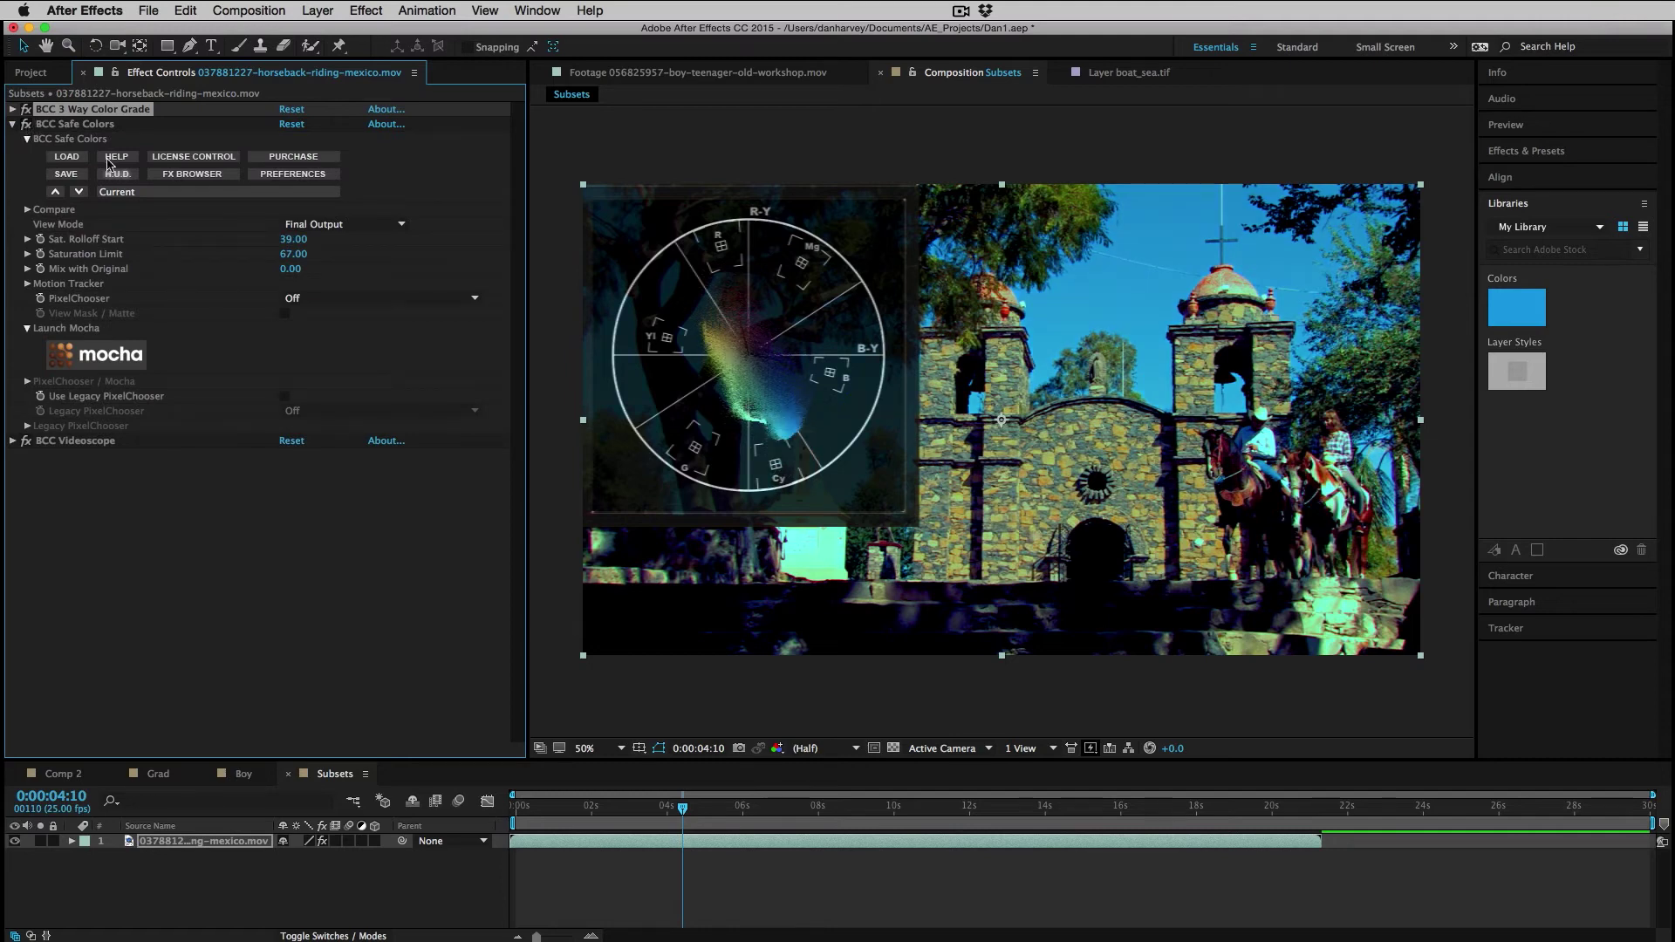
{"action": "left_click", "coordinate": [26, 126]}
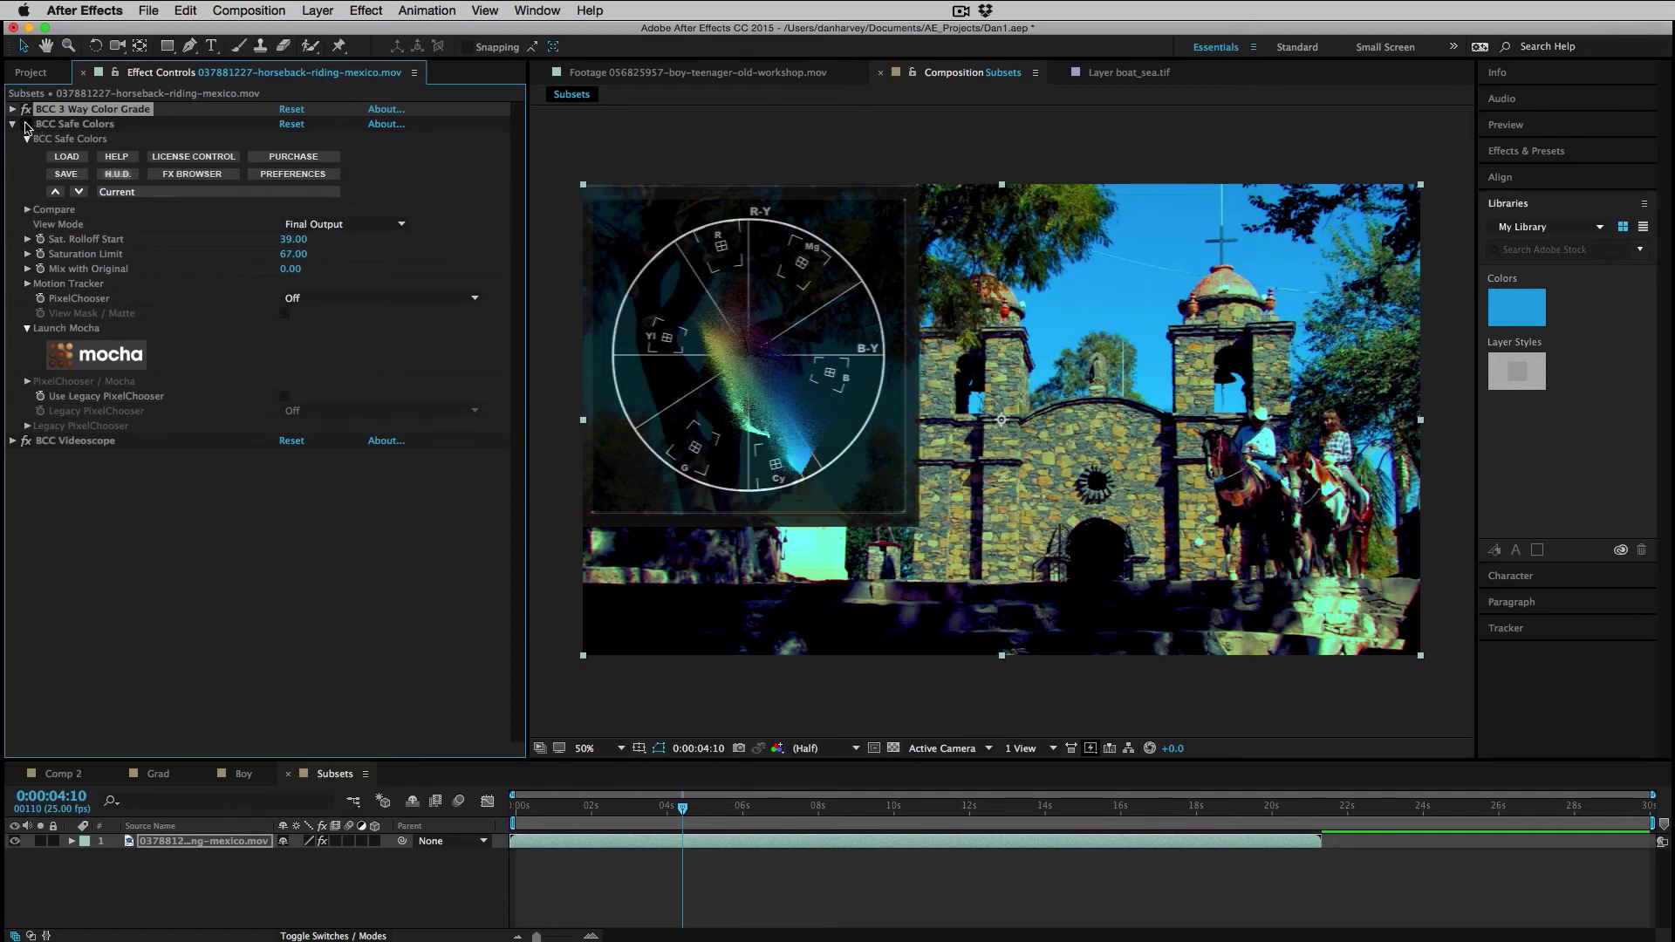
{"action": "left_click", "coordinate": [27, 126]}
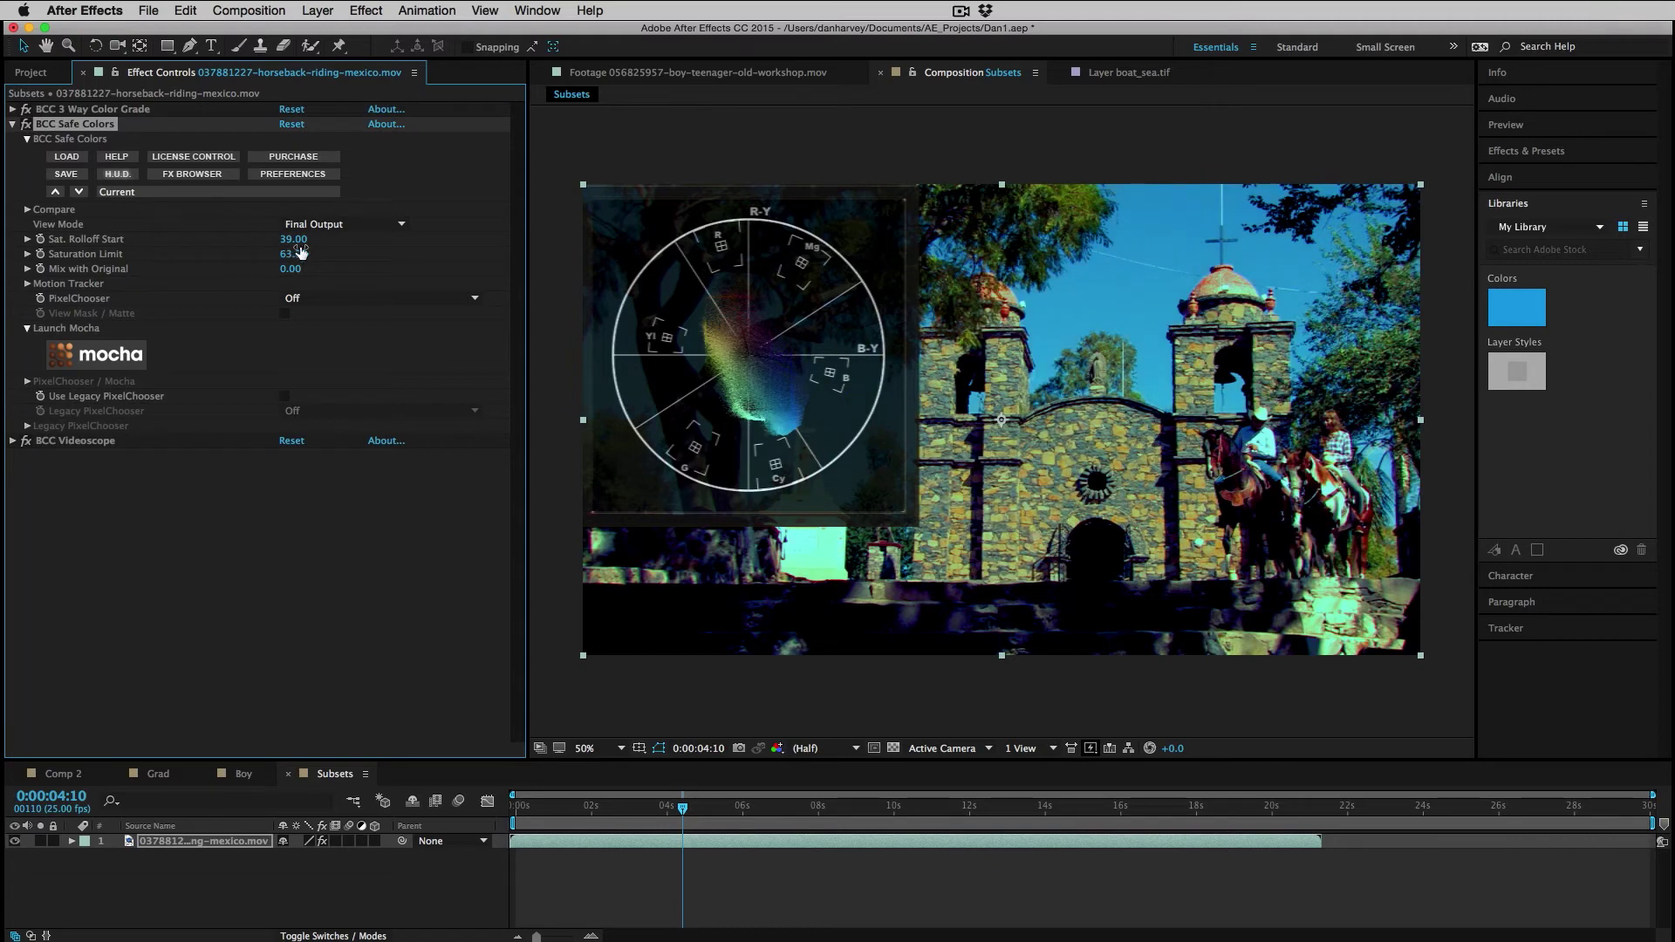
- Lower Safe Colors' Sat. Rolloff Start to 1 and Saturation Limit to 41, and compare the effect off and on
{"action": "mouse_move", "coordinate": [299, 239]}
{"action": "left_mouse_down"}
{"action": "mouse_move", "coordinate": [261, 239]}
{"action": "mouse_move", "coordinate": [269, 252]}
{"action": "left_mouse_up"}
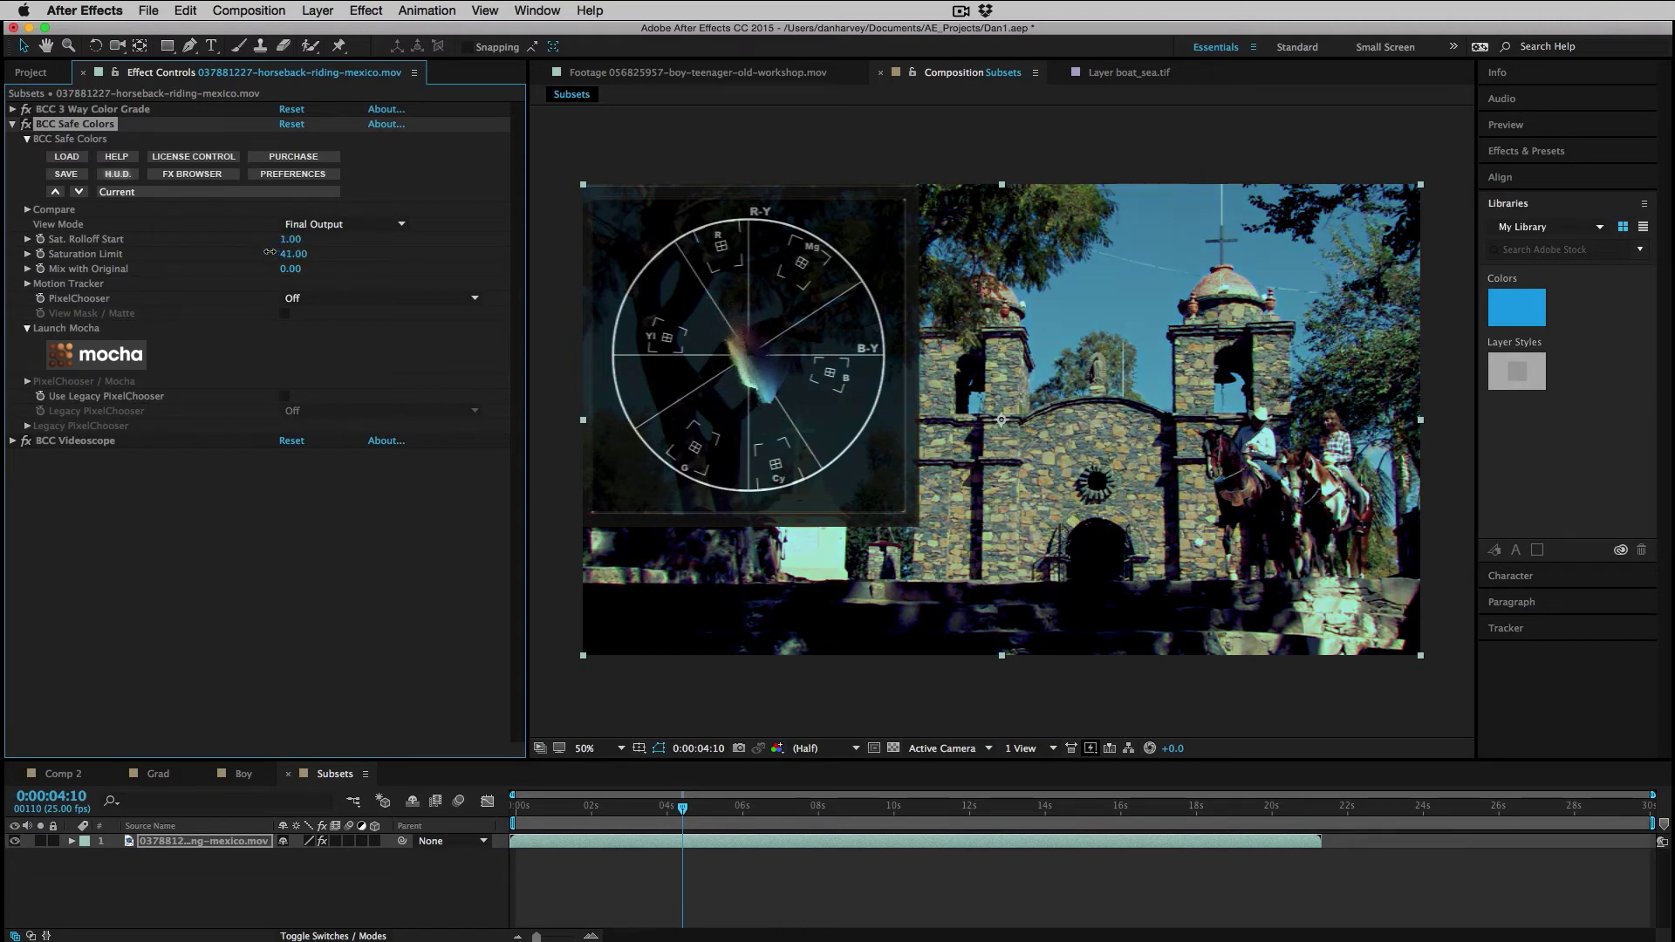
{"action": "left_click", "coordinate": [26, 125]}
{"action": "left_click", "coordinate": [27, 125]}
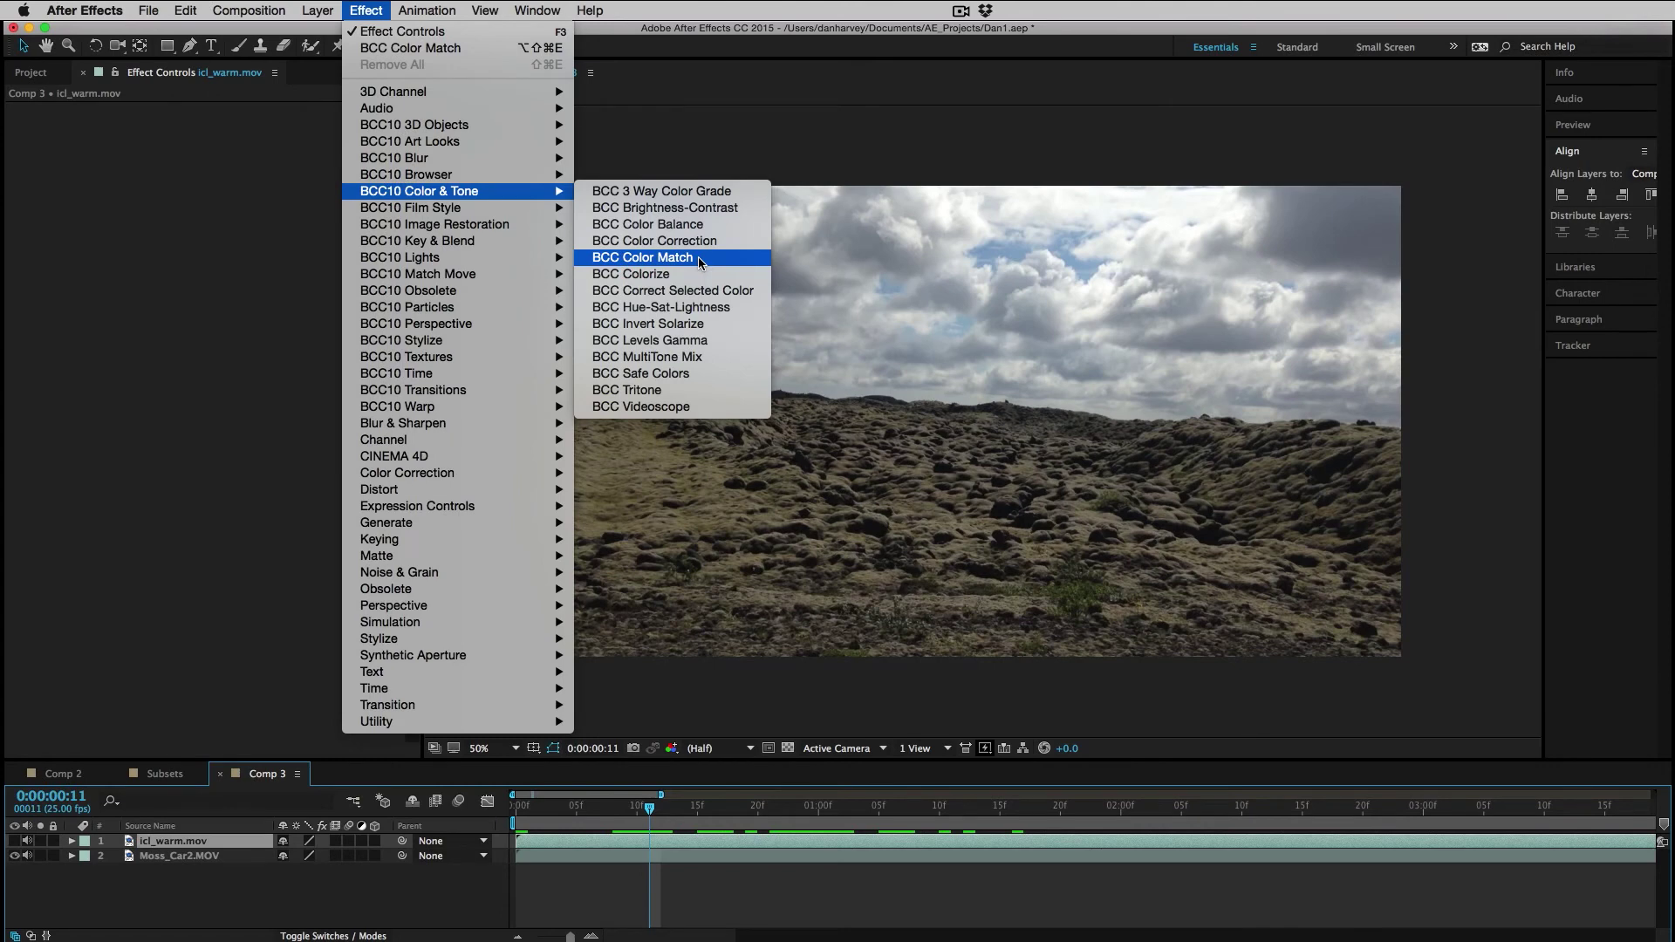
- Apply BCC Color Match to the icl_warm.mov layer and toggle its visibility to compare it with Moss_Car2.MOV beneath
{"action": "left_click", "coordinate": [701, 258]}
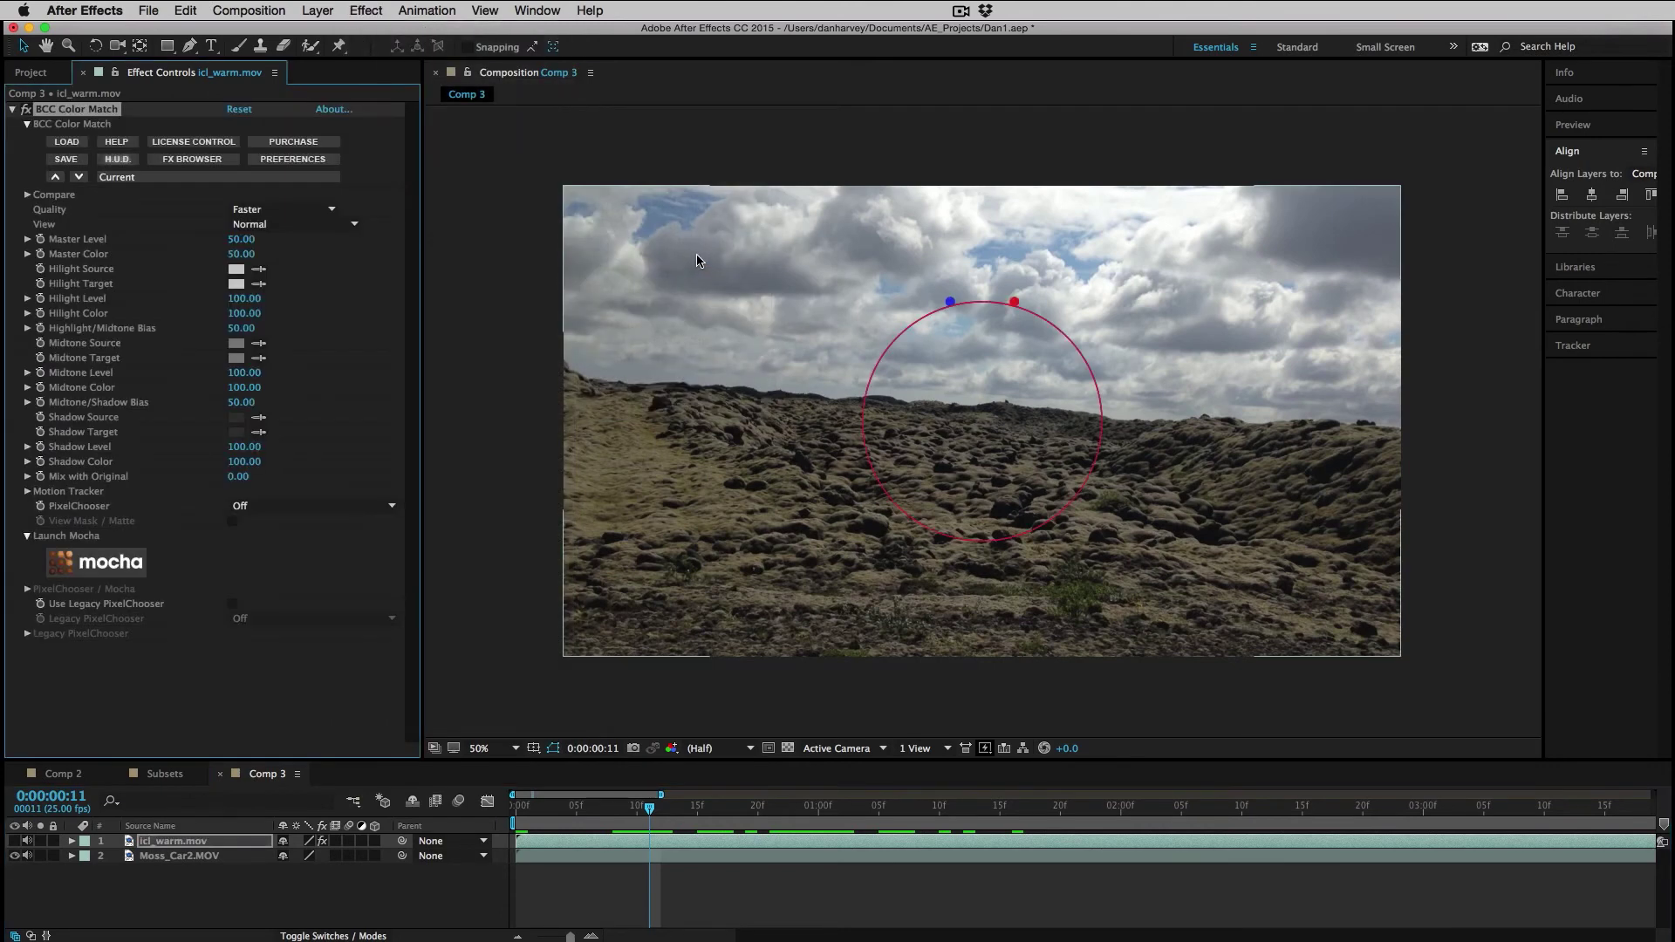
{"action": "left_click", "coordinate": [14, 841]}
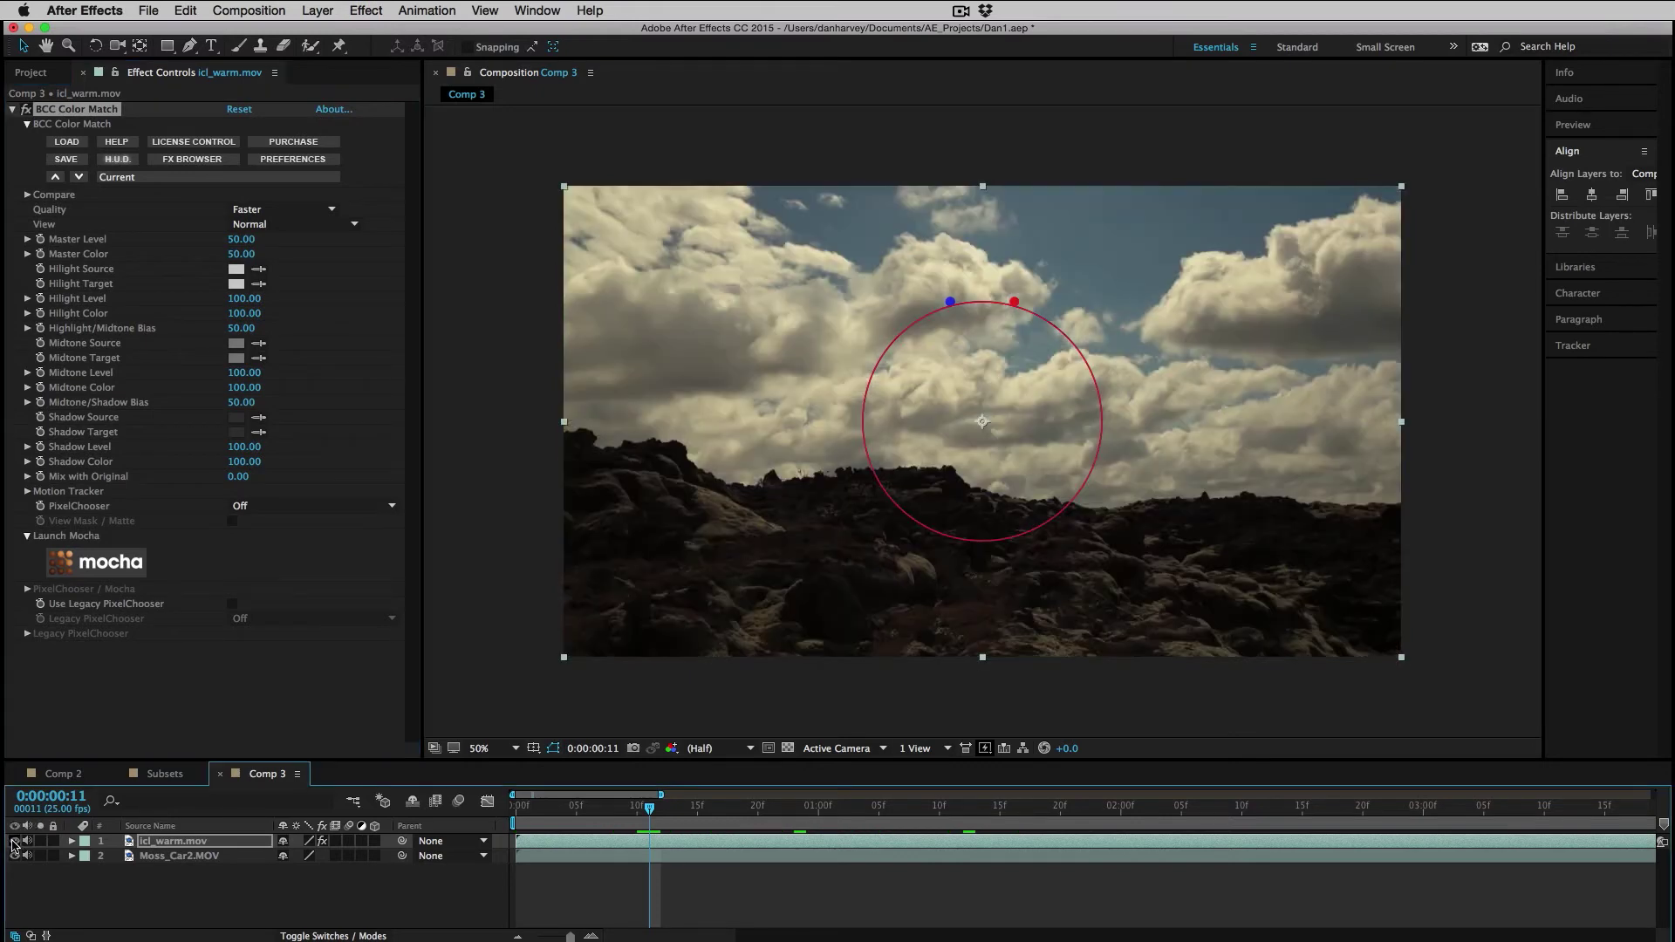
{"action": "left_click", "coordinate": [14, 841]}
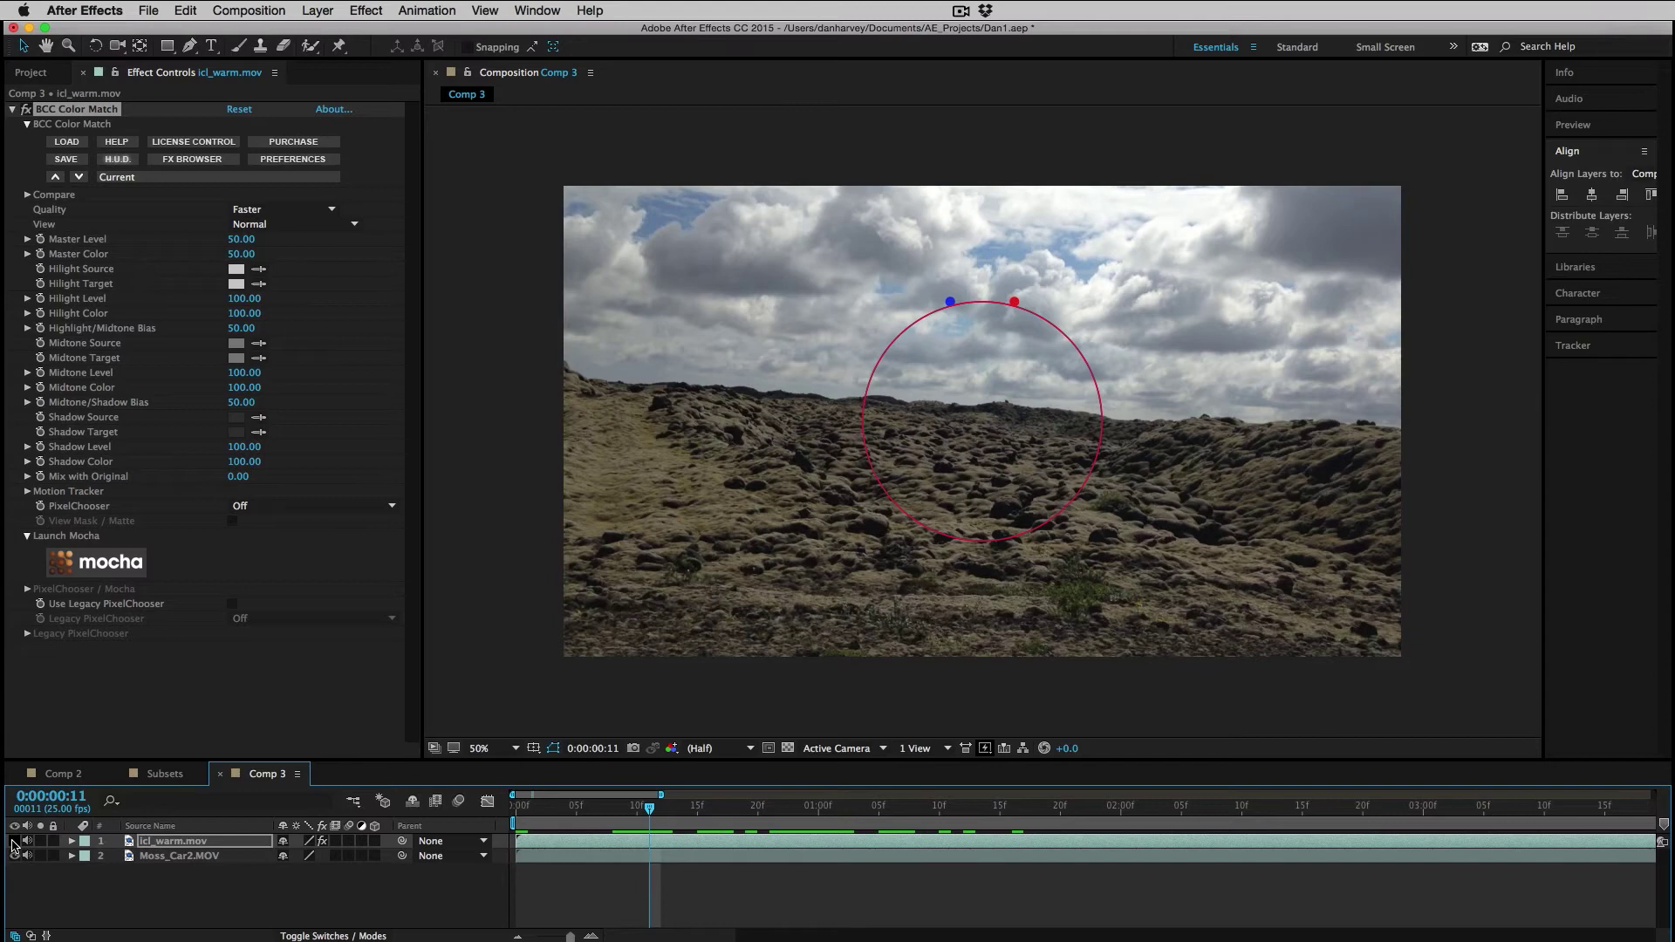
{"action": "left_click", "coordinate": [14, 841]}
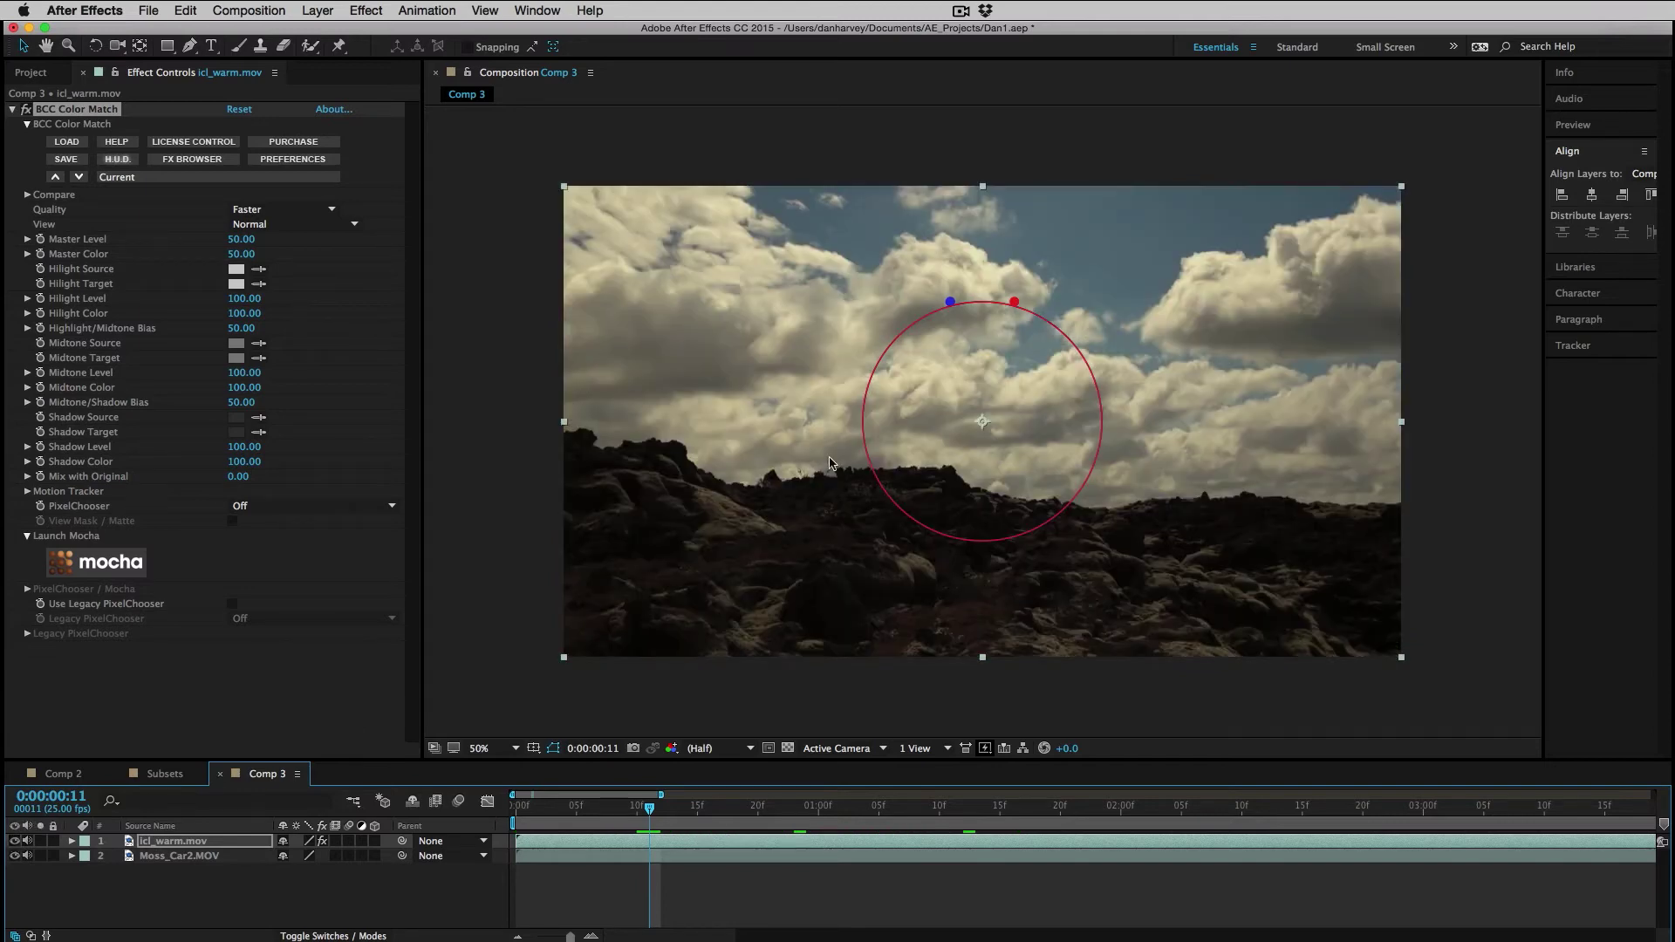
{"action": "left_click", "coordinate": [820, 843]}
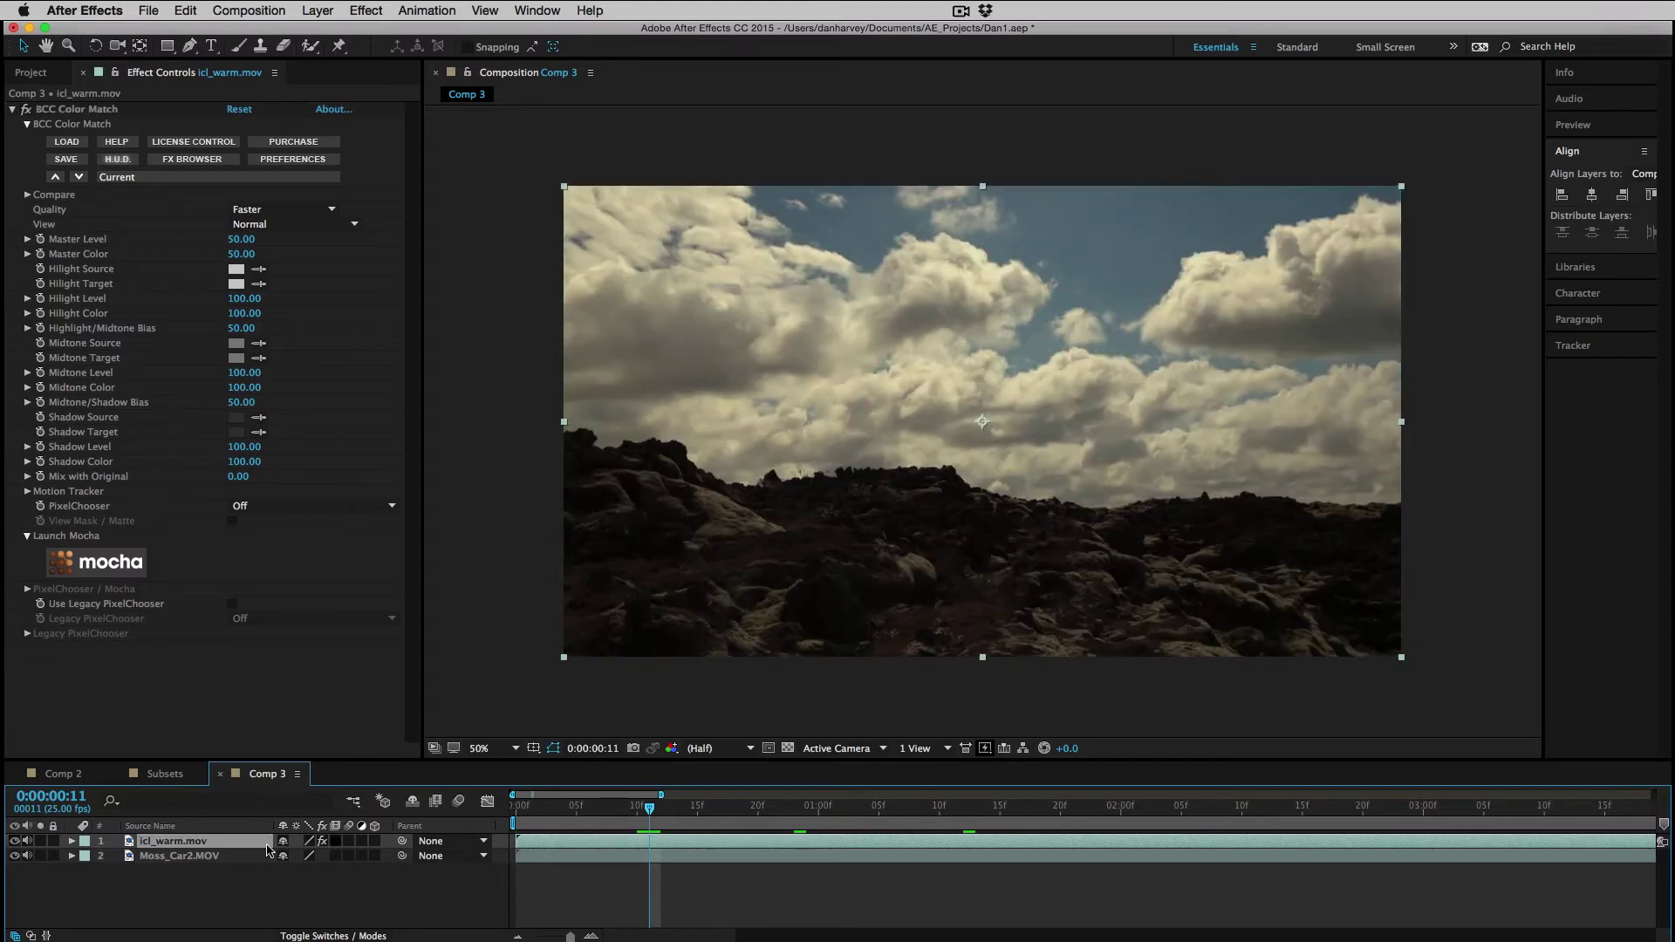
{"action": "left_click", "coordinate": [14, 841]}
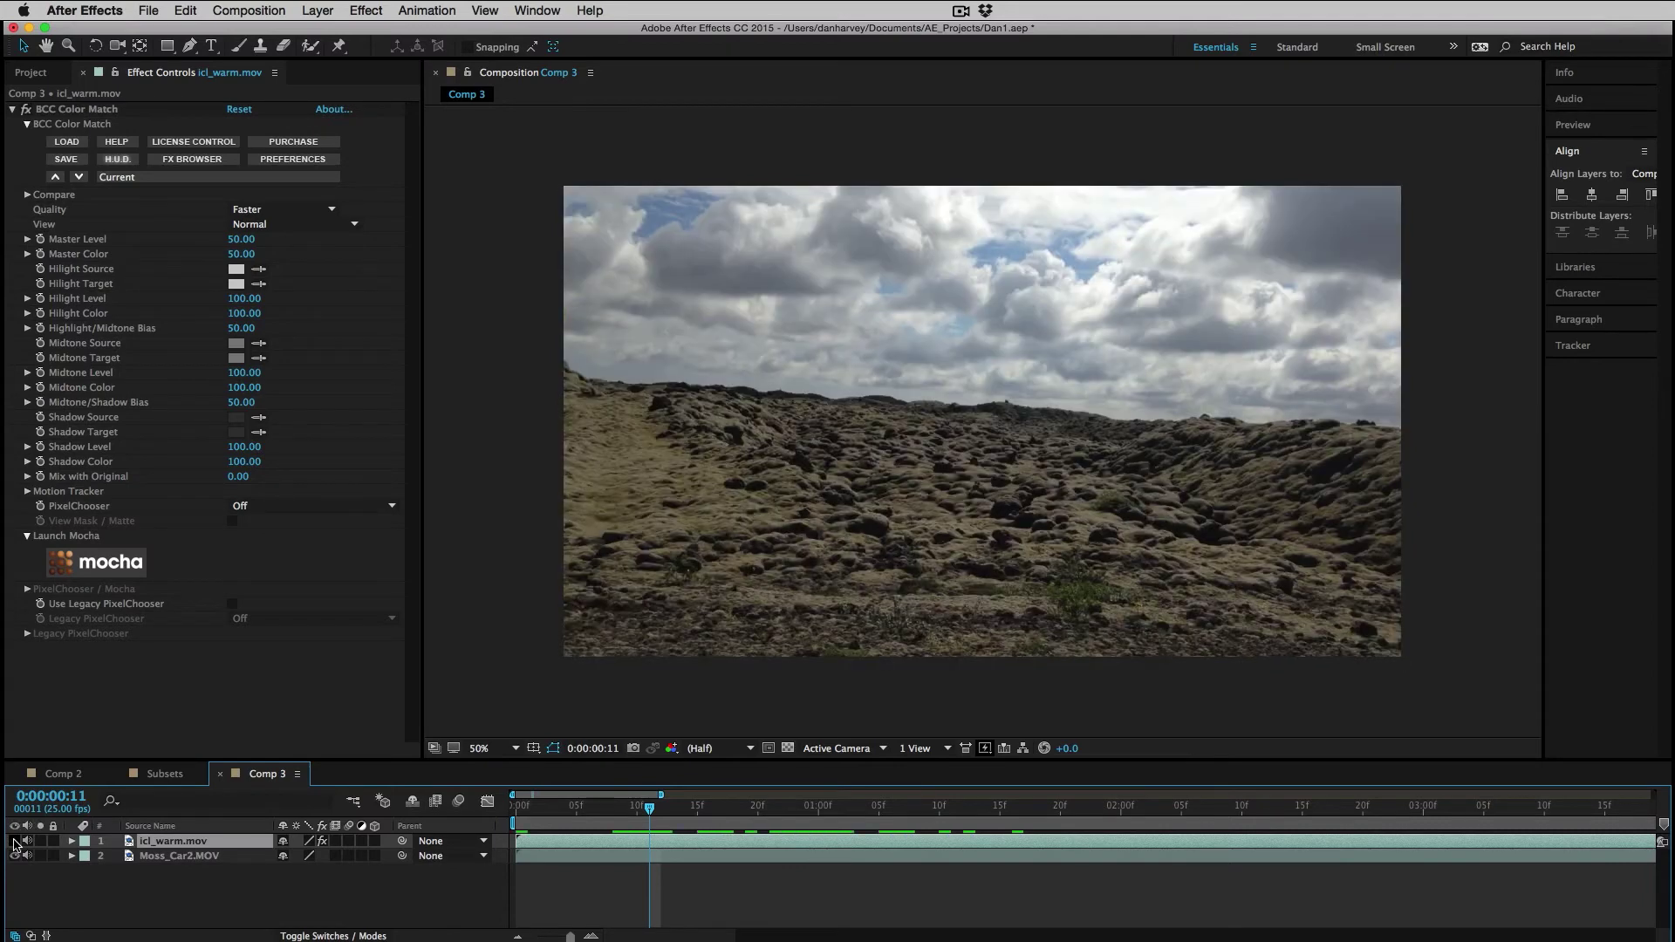
- Sample the Hilight Target from the Moss_Car2.MOV clouds and the Hilight Source from the bright clouds of icl_warm.mov
{"action": "left_click", "coordinate": [259, 284]}
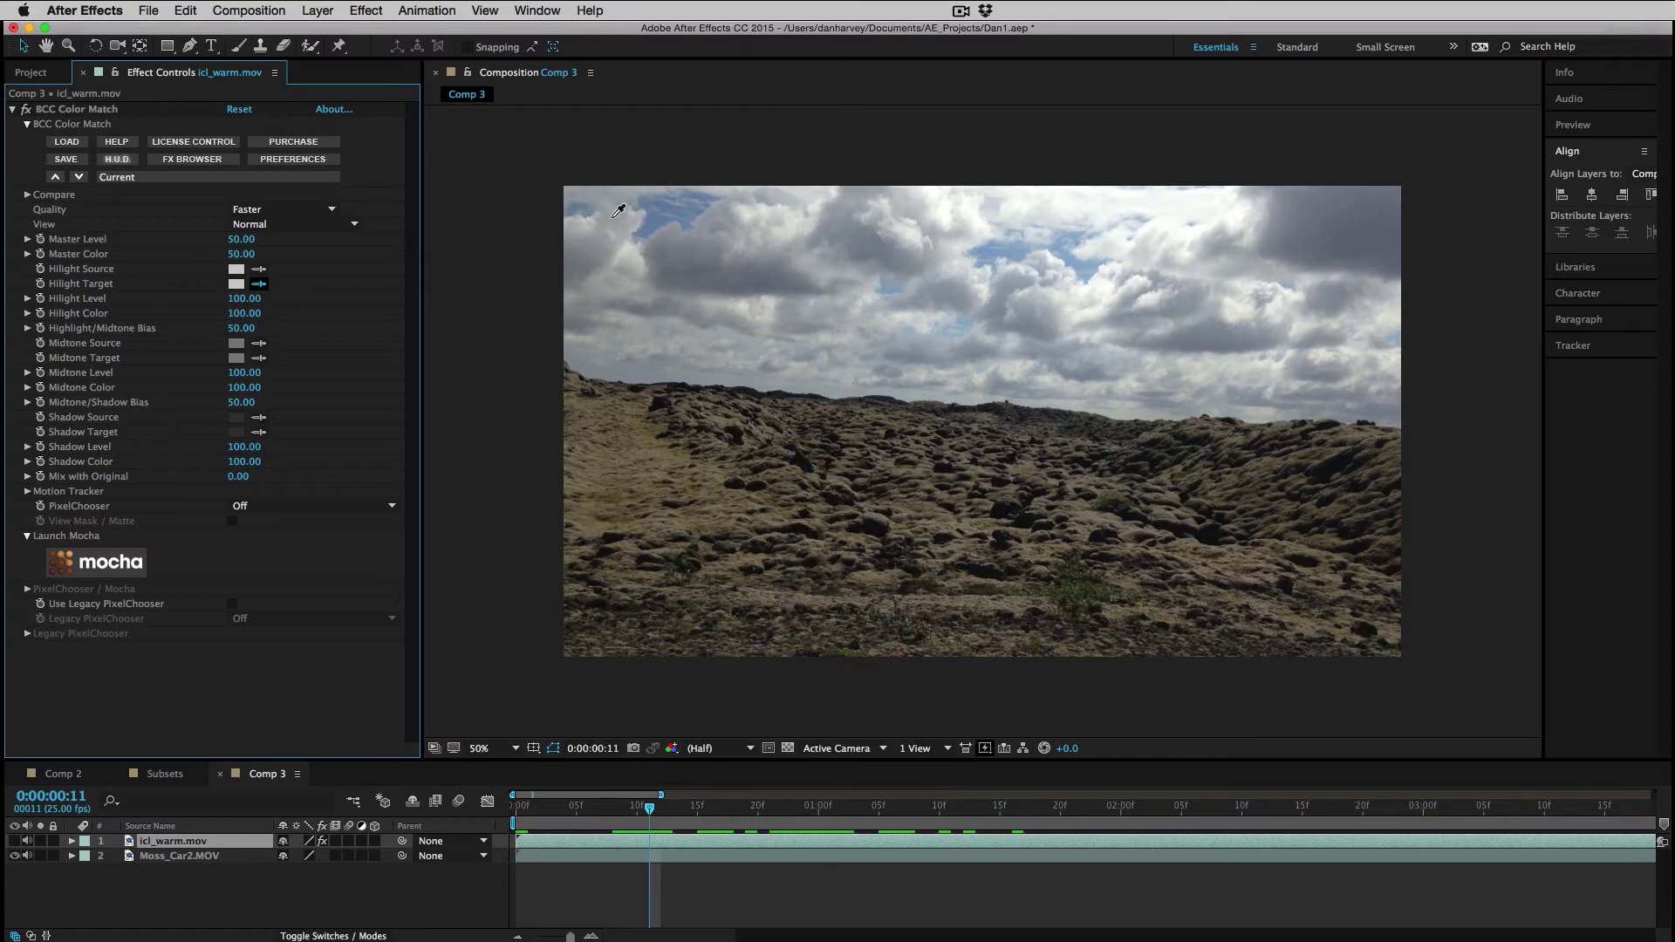
{"action": "left_click", "coordinate": [636, 235]}
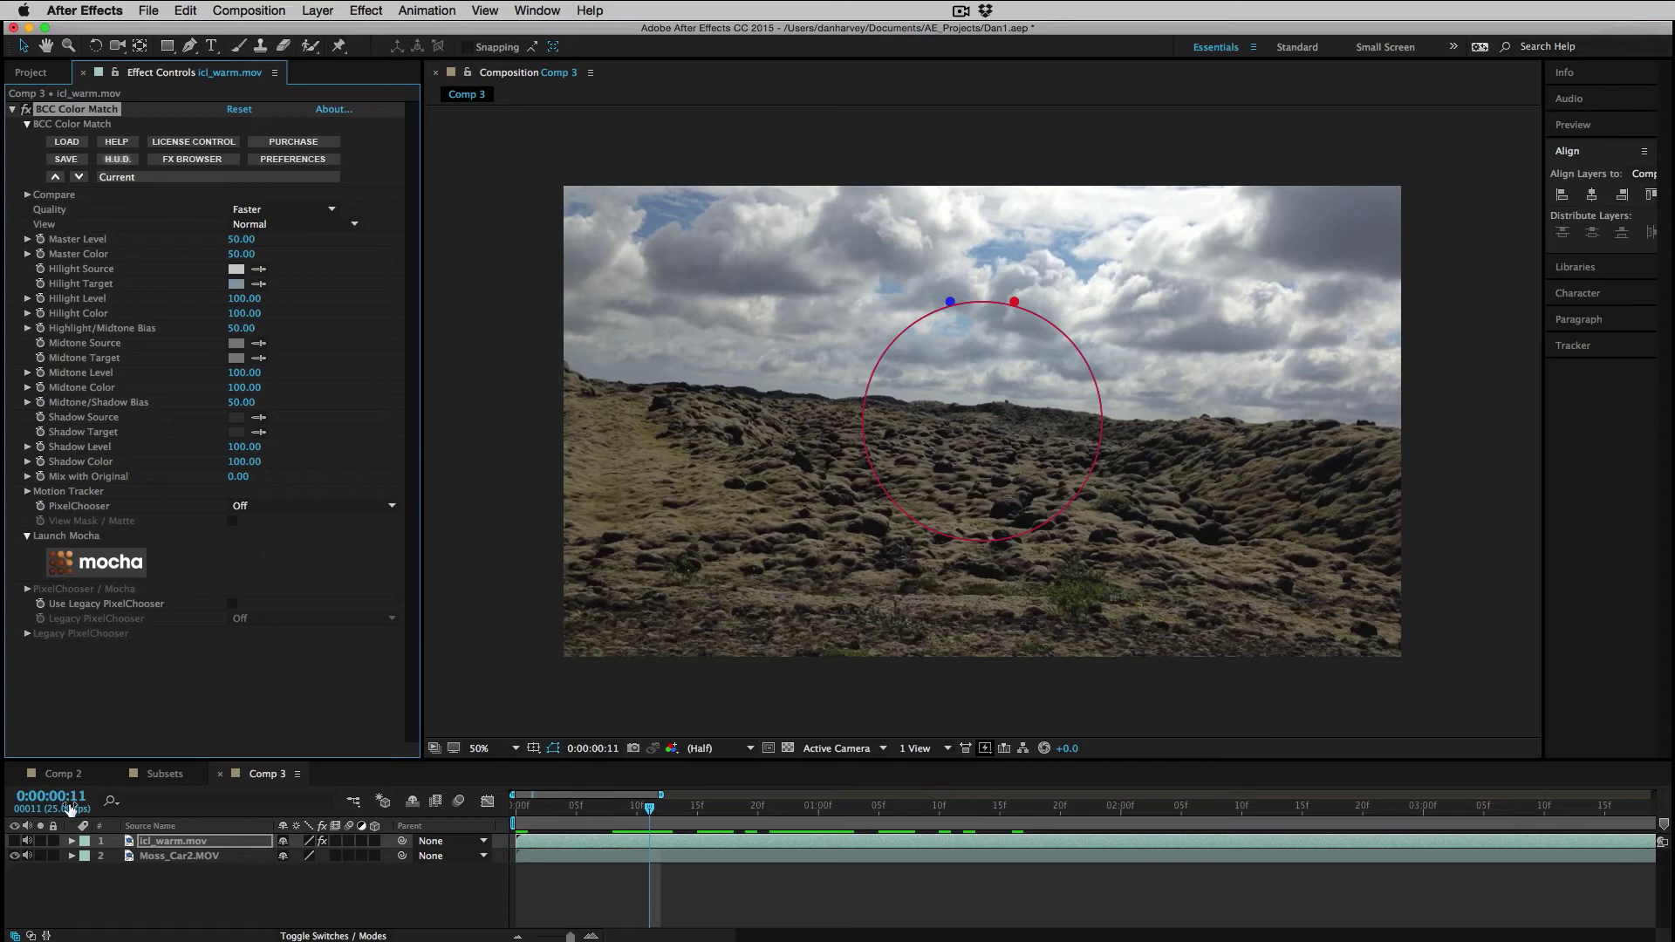
{"action": "left_click", "coordinate": [15, 840]}
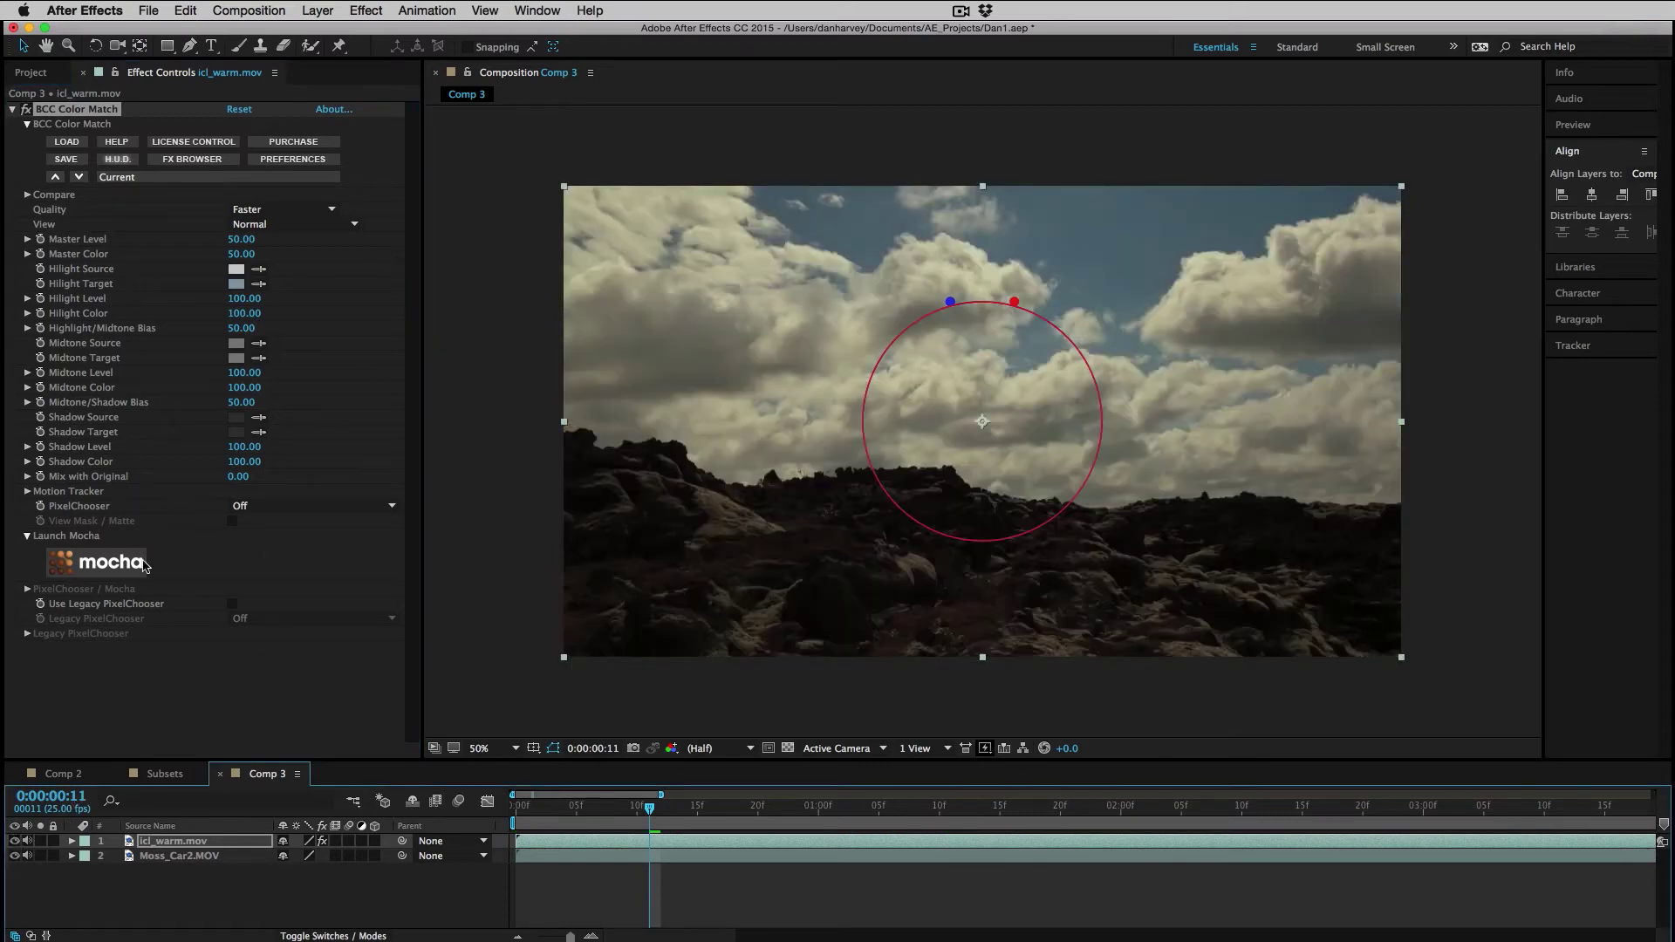
{"action": "left_click", "coordinate": [259, 269]}
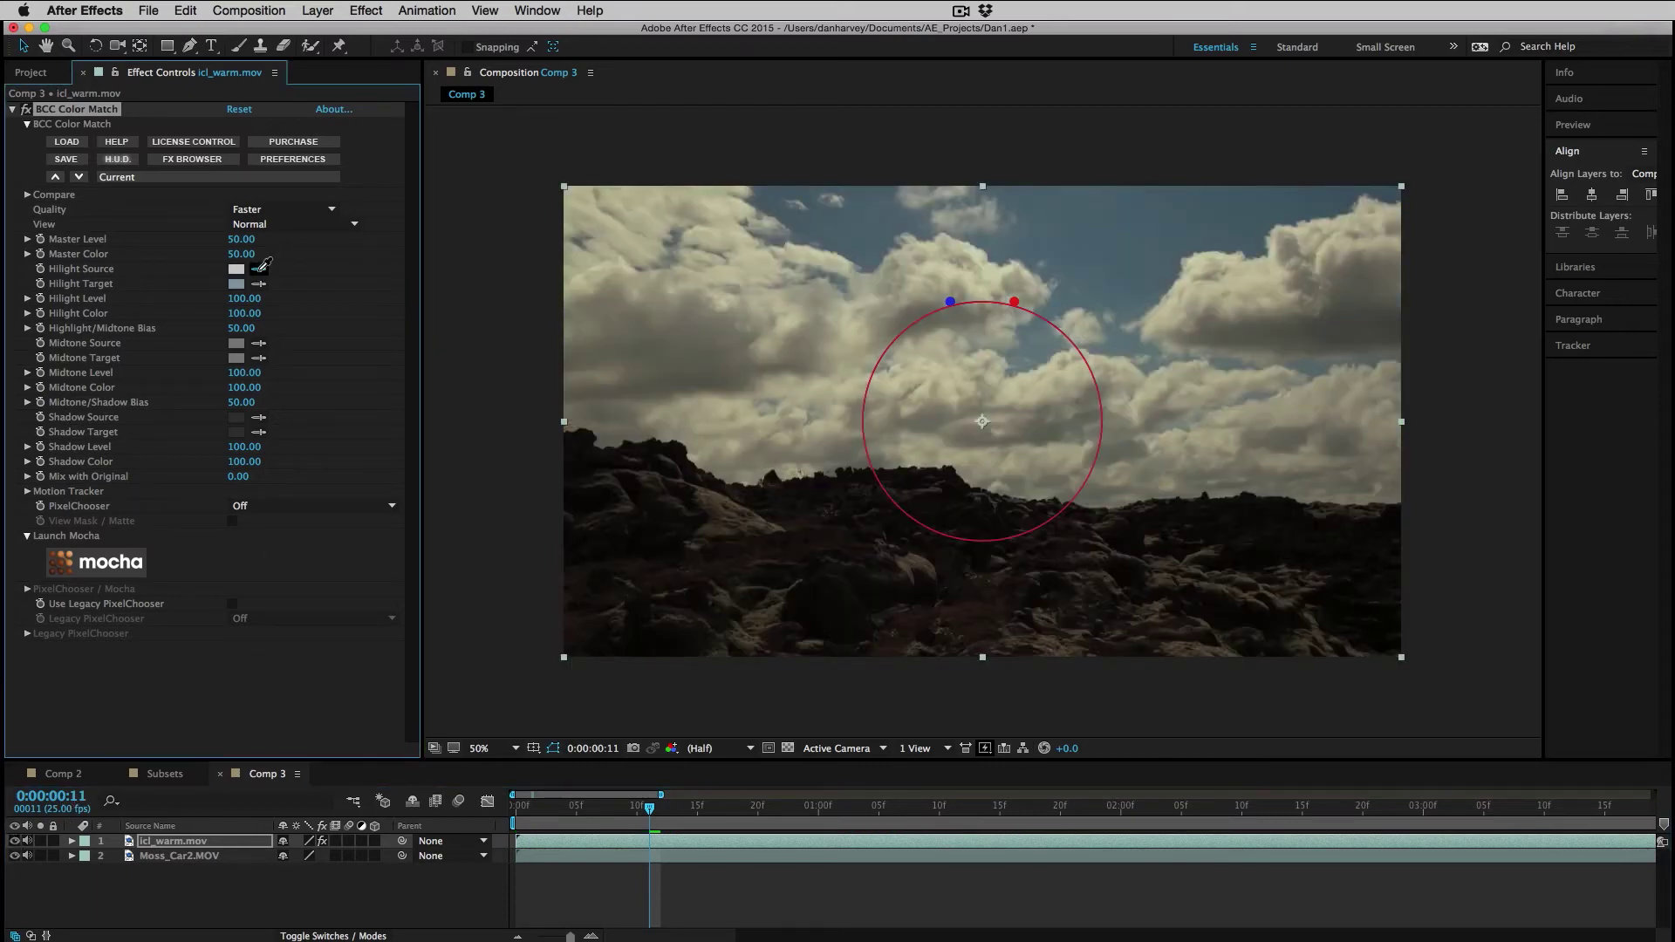
{"action": "left_click", "coordinate": [601, 270]}
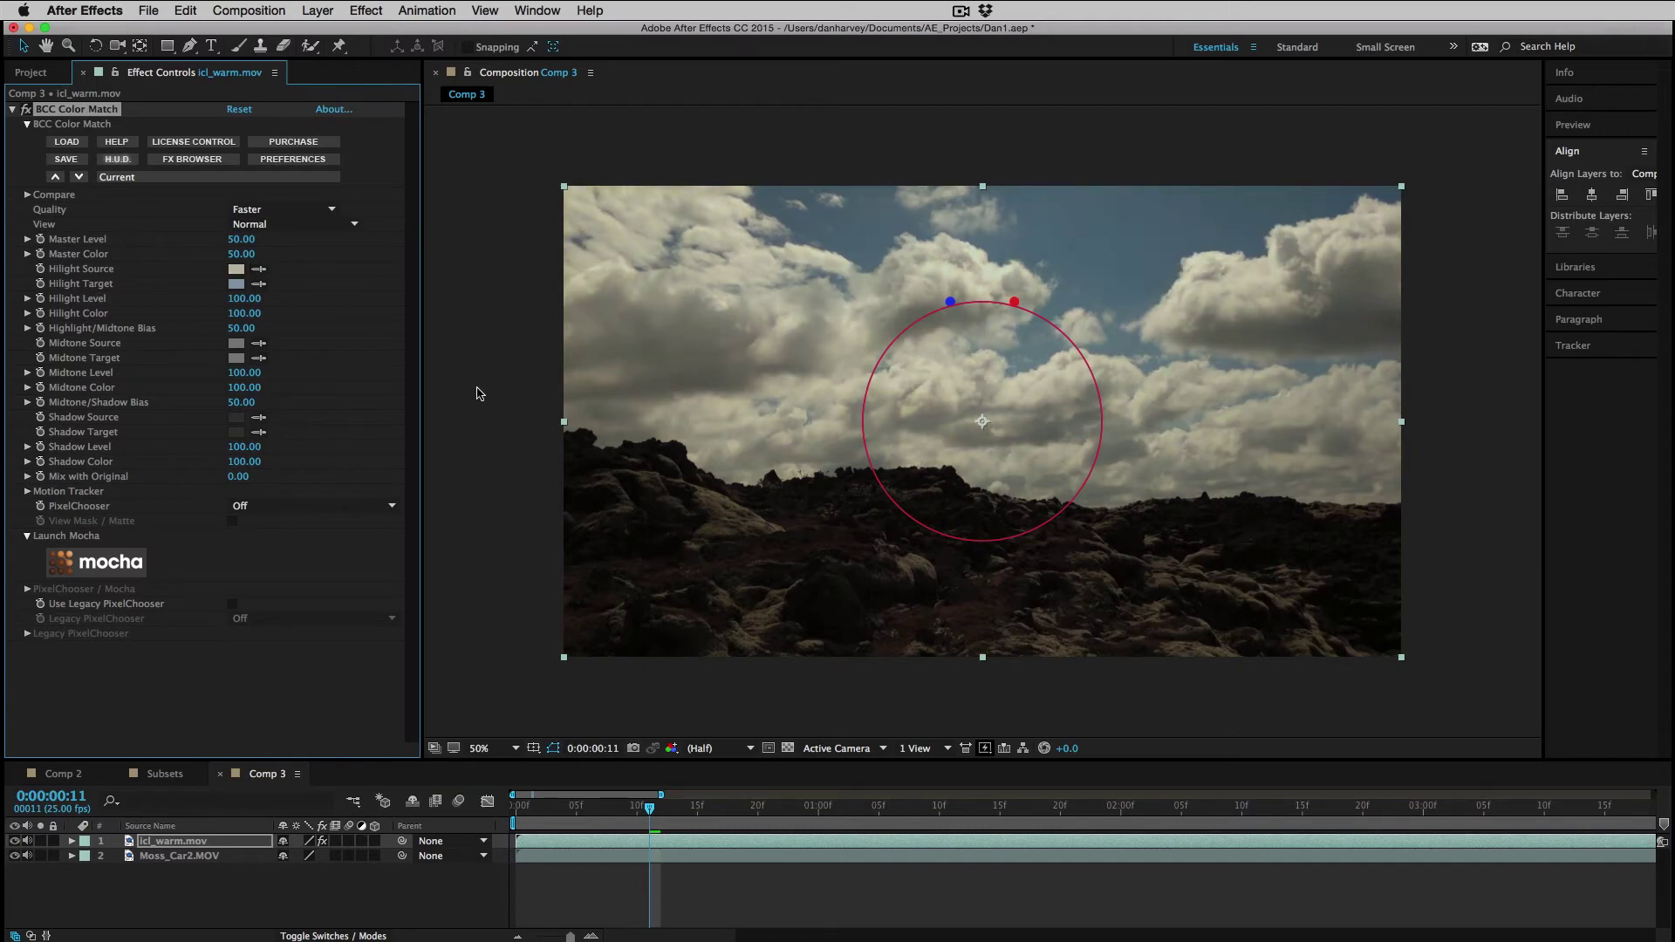
- Try different Hilight Level and Hilight Color amounts, and lower the Highlight/Midtone Bias to 4
{"action": "left_click_drag", "start_coordinate": [244, 299], "coordinate": [882, 271]}
{"action": "left_click_drag", "start_coordinate": [244, 311], "coordinate": [114, 315]}
{"action": "left_click_drag", "start_coordinate": [3, 327], "coordinate": [370, 301]}
{"action": "left_click_drag", "start_coordinate": [41, 340], "coordinate": [518, 317]}
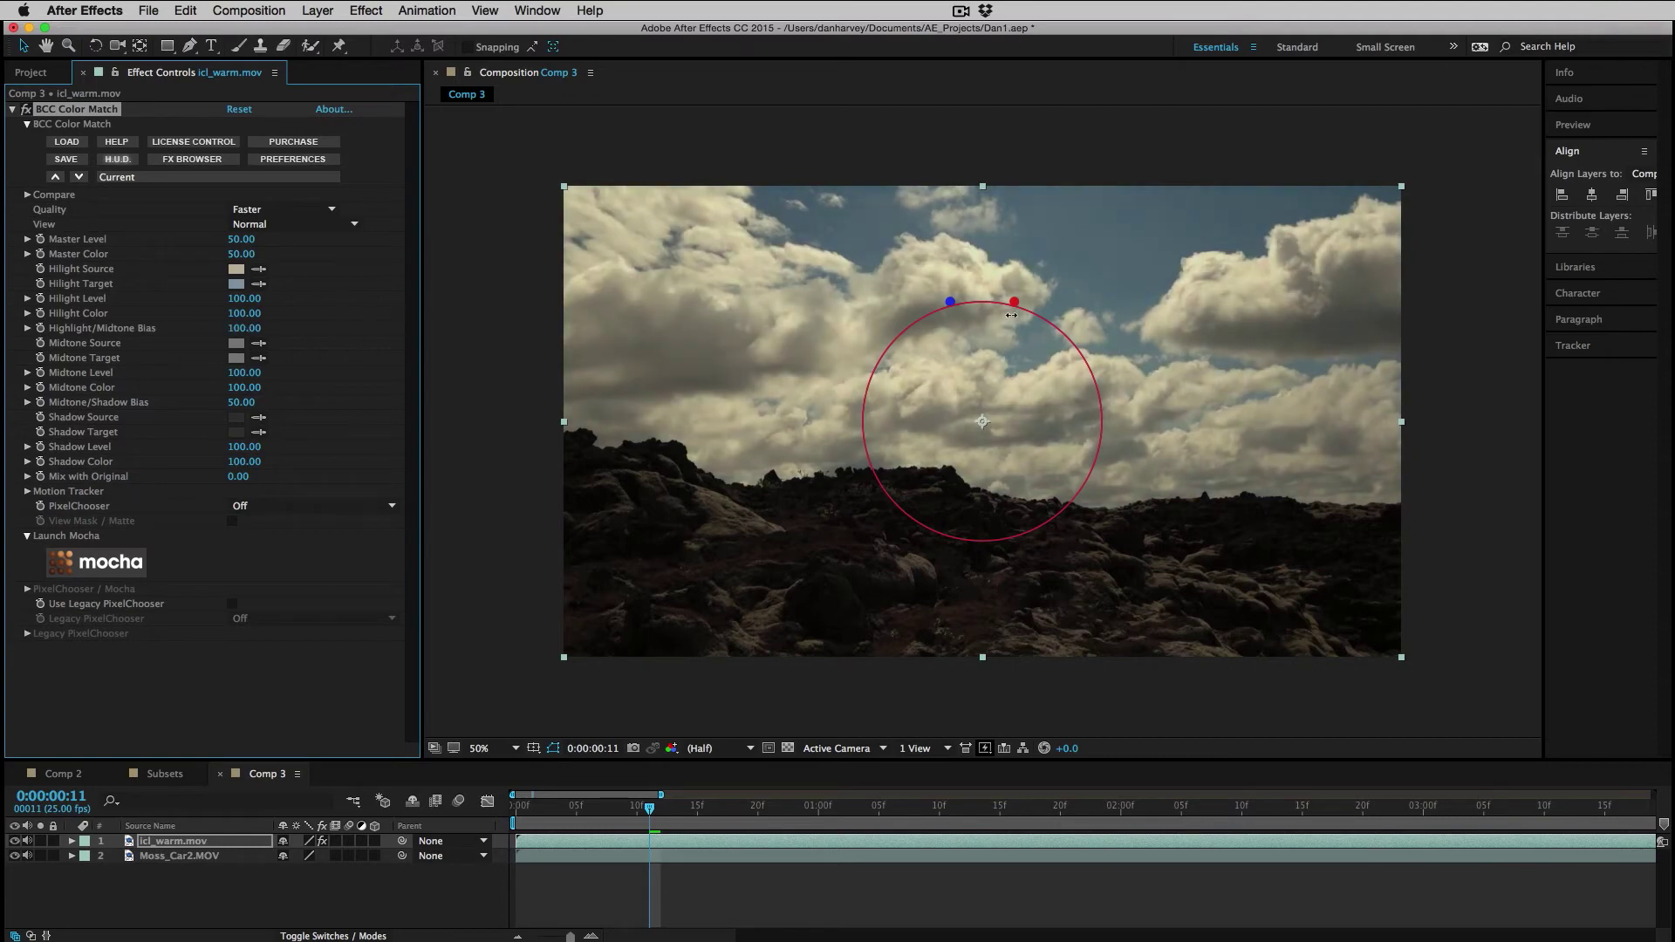
{"action": "left_click_drag", "start_coordinate": [1011, 314], "coordinate": [679, 320]}
{"action": "left_click_drag", "start_coordinate": [427, 325], "coordinate": [475, 335]}
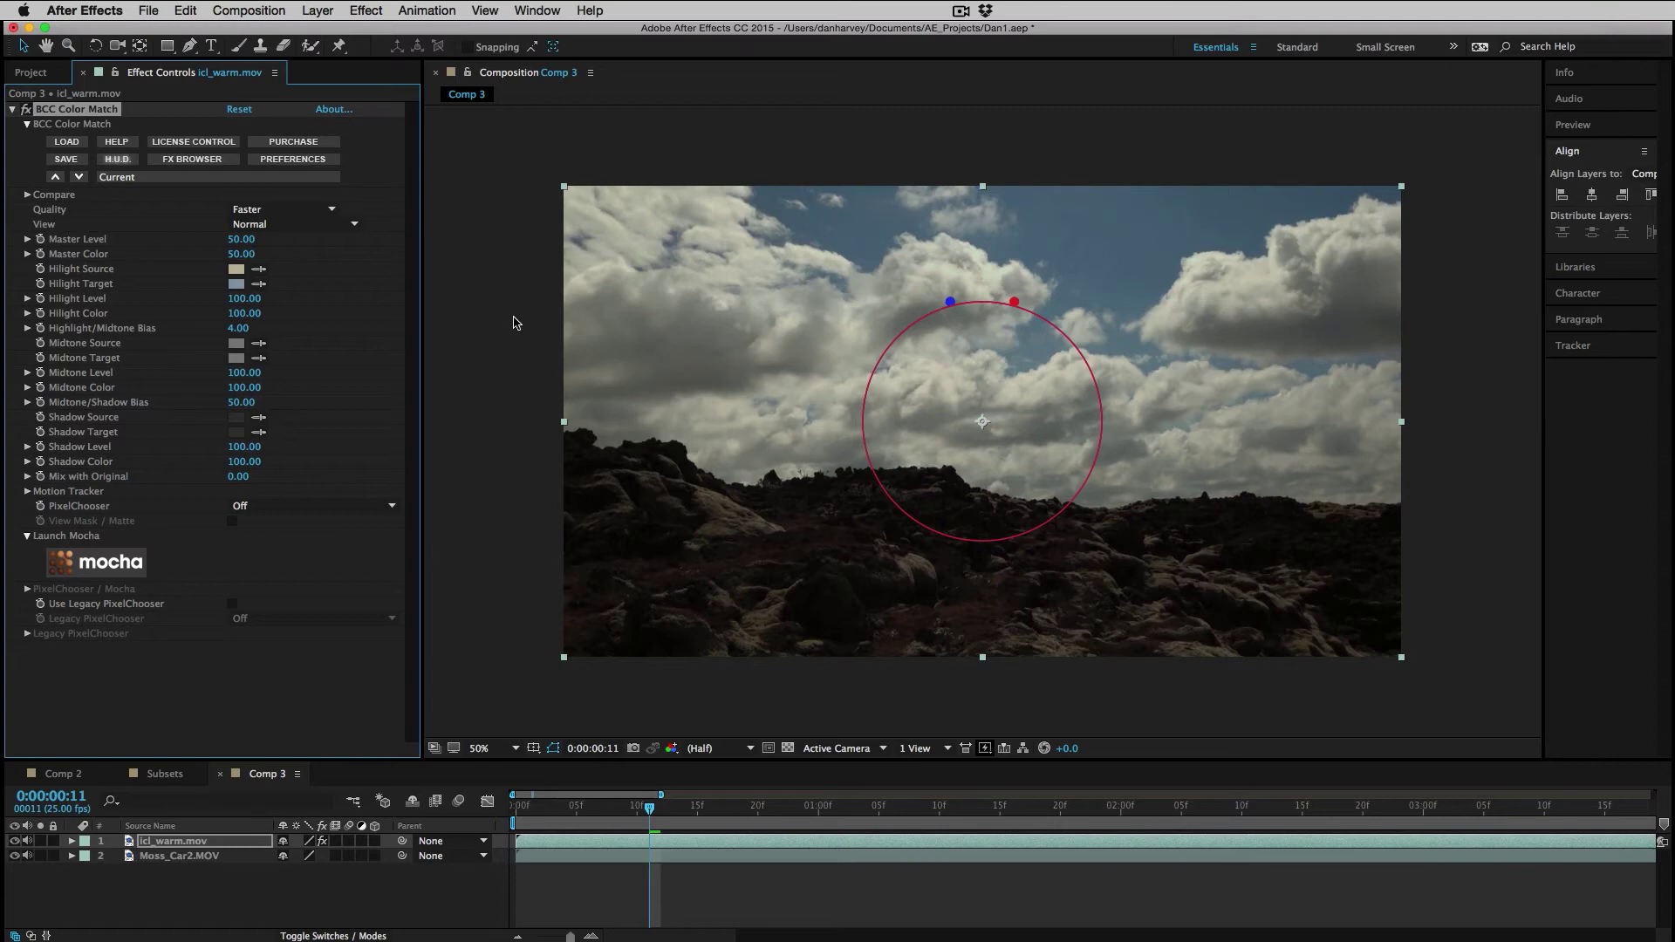
- Set Color Match's Compare Mode to Compare and sweep the split line across the clouds
{"action": "left_click", "coordinate": [27, 195]}
{"action": "left_click", "coordinate": [266, 211]}
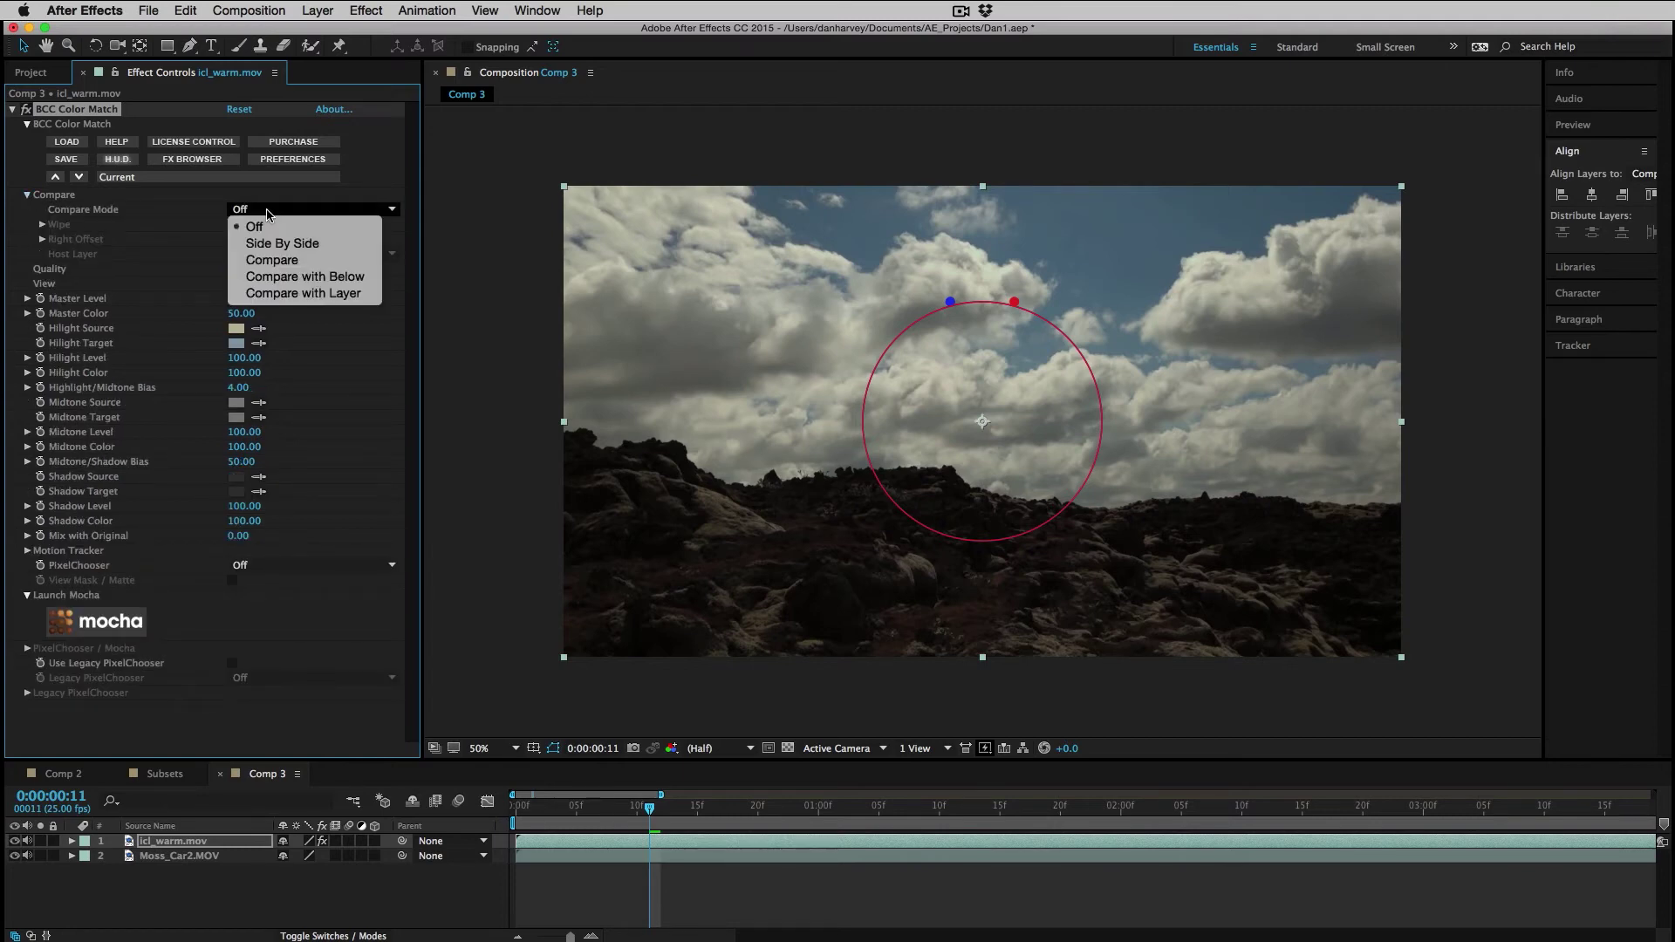
{"action": "left_click", "coordinate": [271, 260]}
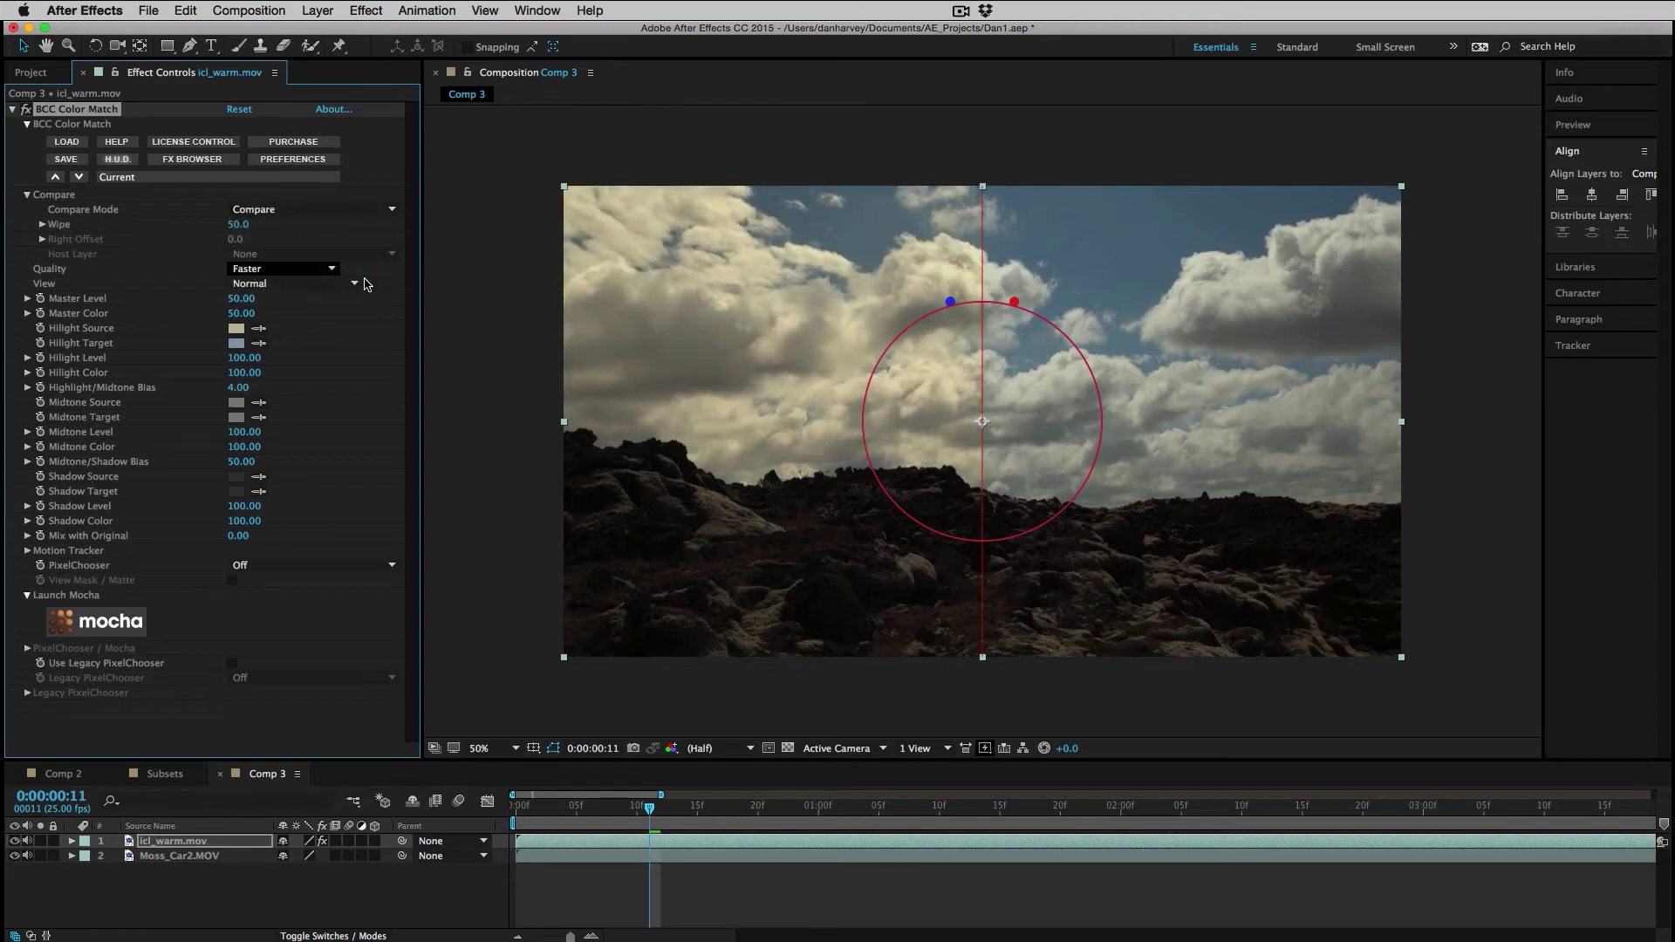
{"action": "left_click_drag", "start_coordinate": [984, 188], "coordinate": [641, 226]}
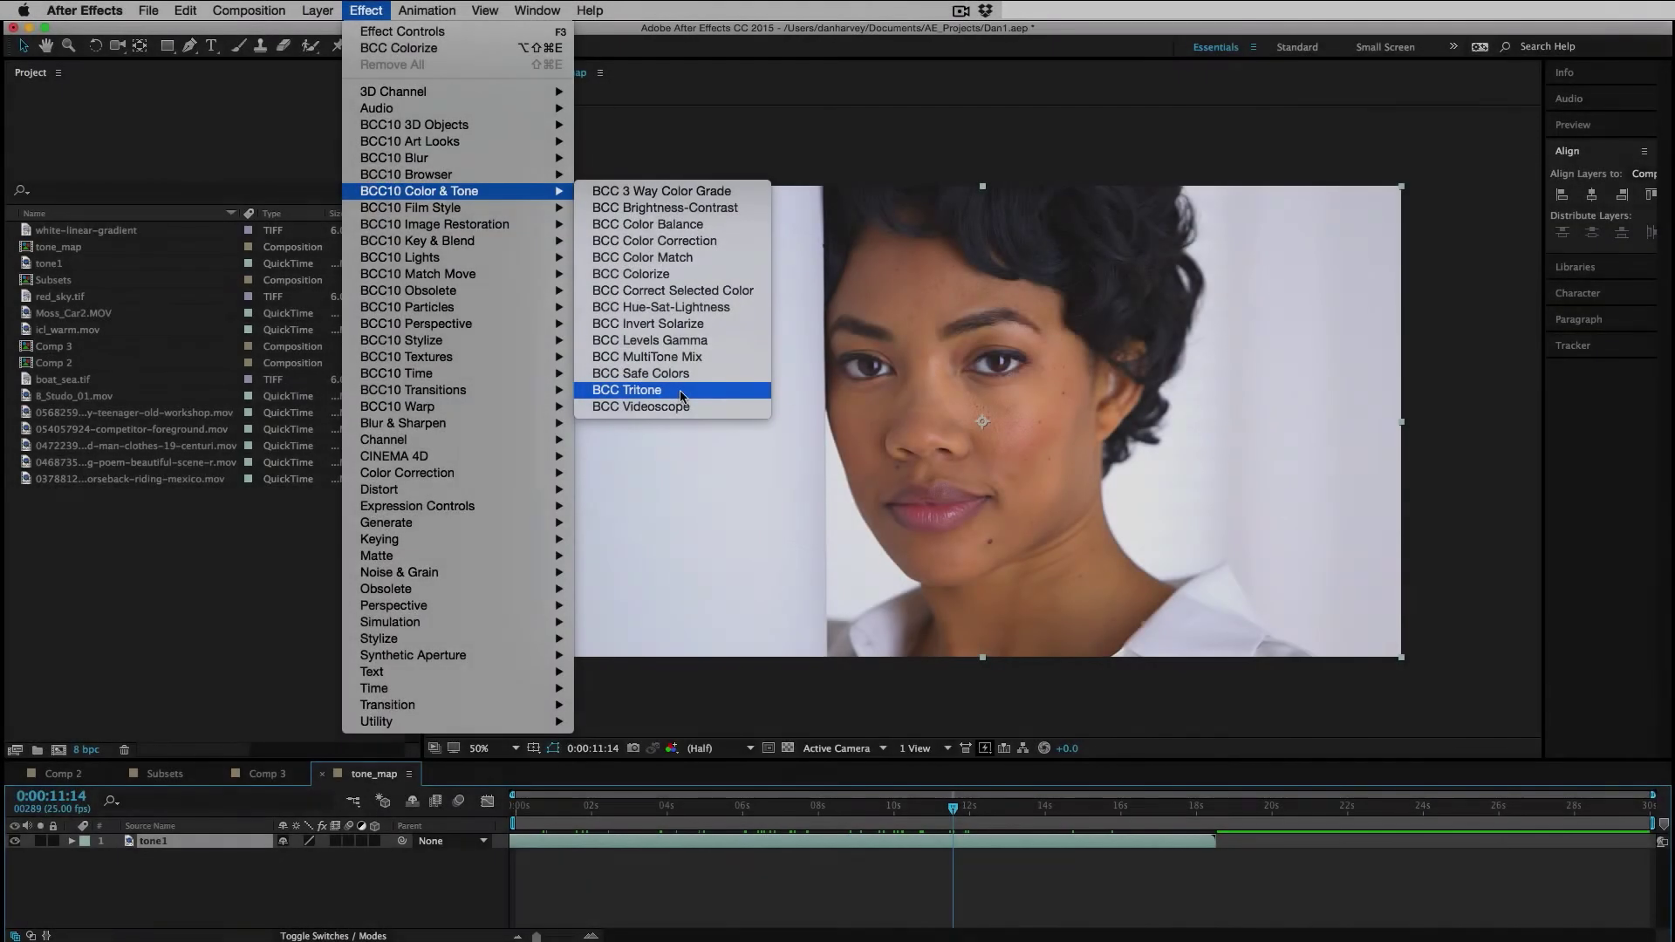
- Apply BCC Tritone to the tone1 layer with a dark red Black Color and a purple Midpoint Color
{"action": "left_click", "coordinate": [680, 388]}
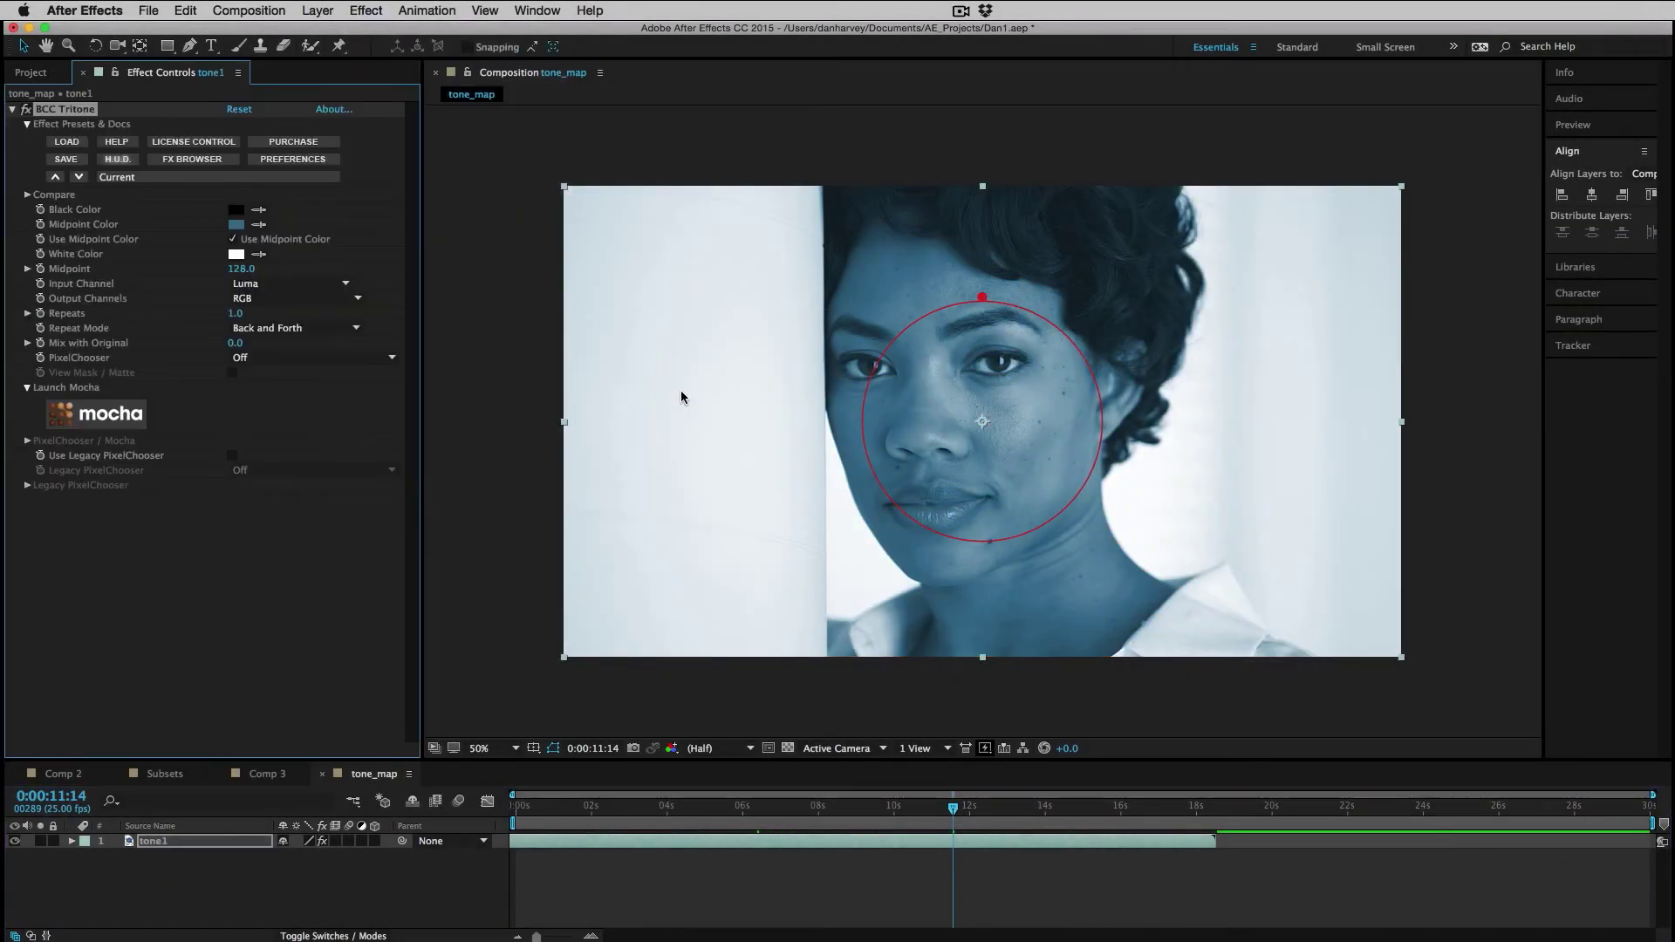
{"action": "left_click", "coordinate": [238, 213]}
{"action": "left_click_drag", "start_coordinate": [417, 458], "coordinate": [553, 337]}
{"action": "left_click", "coordinate": [695, 293]}
{"action": "left_click", "coordinate": [235, 225]}
{"action": "left_click", "coordinate": [708, 294]}
- Change Tritone's White Color to a soft pink and preview the clip
{"action": "left_click", "coordinate": [237, 255]}
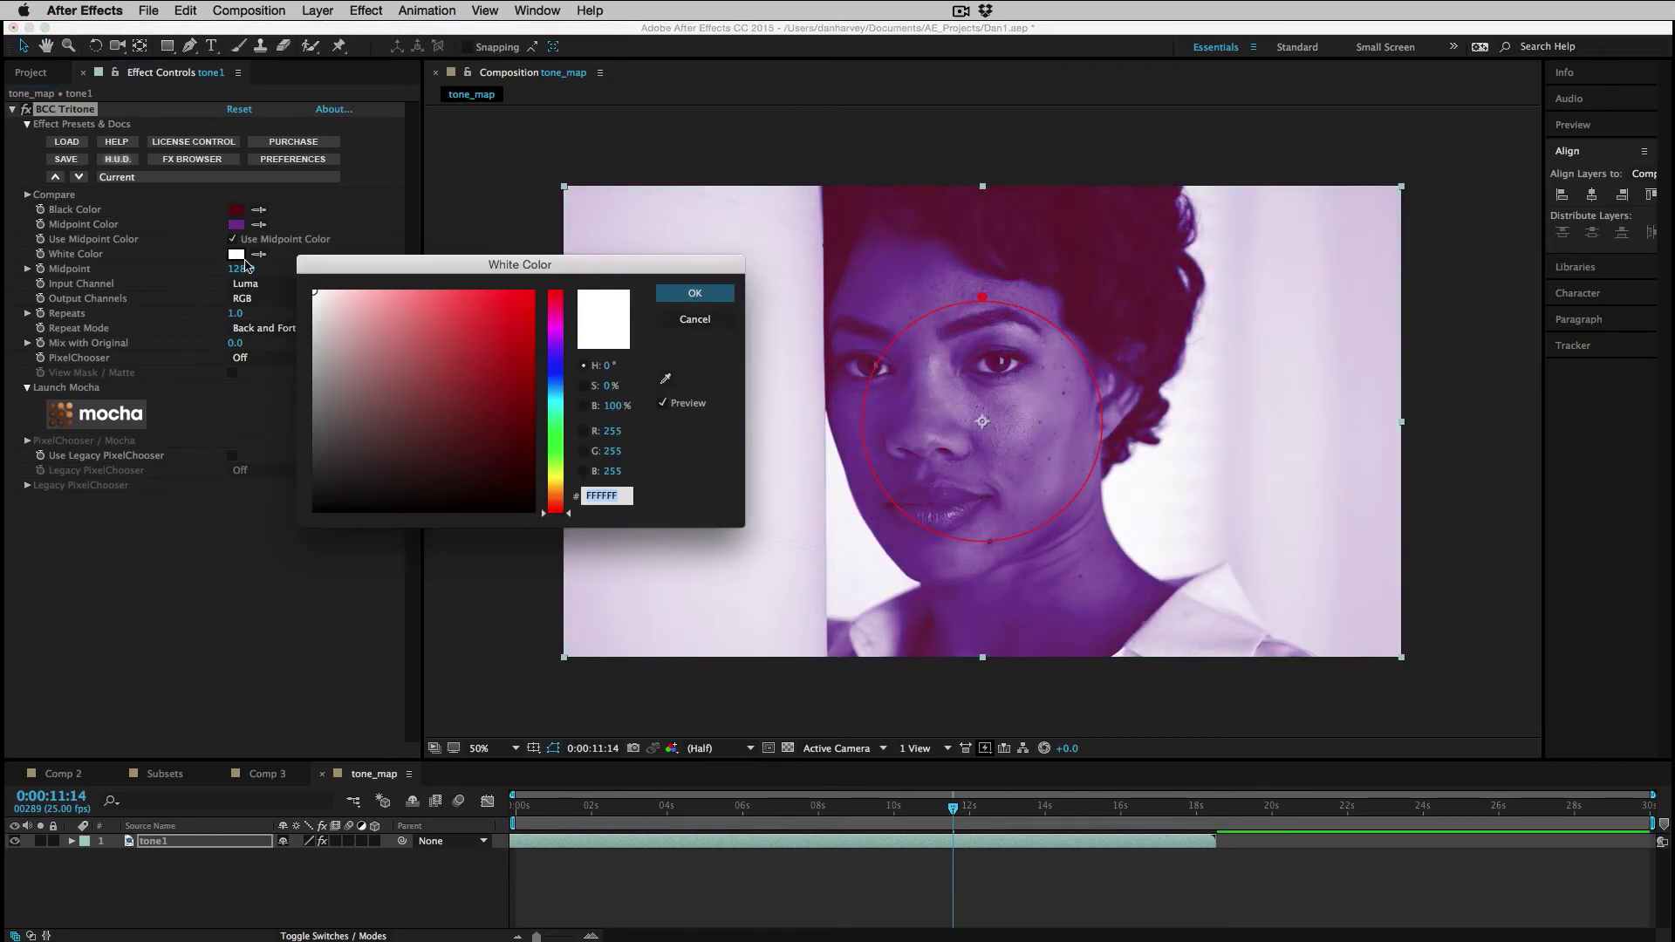
{"action": "left_click_drag", "start_coordinate": [384, 325], "coordinate": [425, 326]}
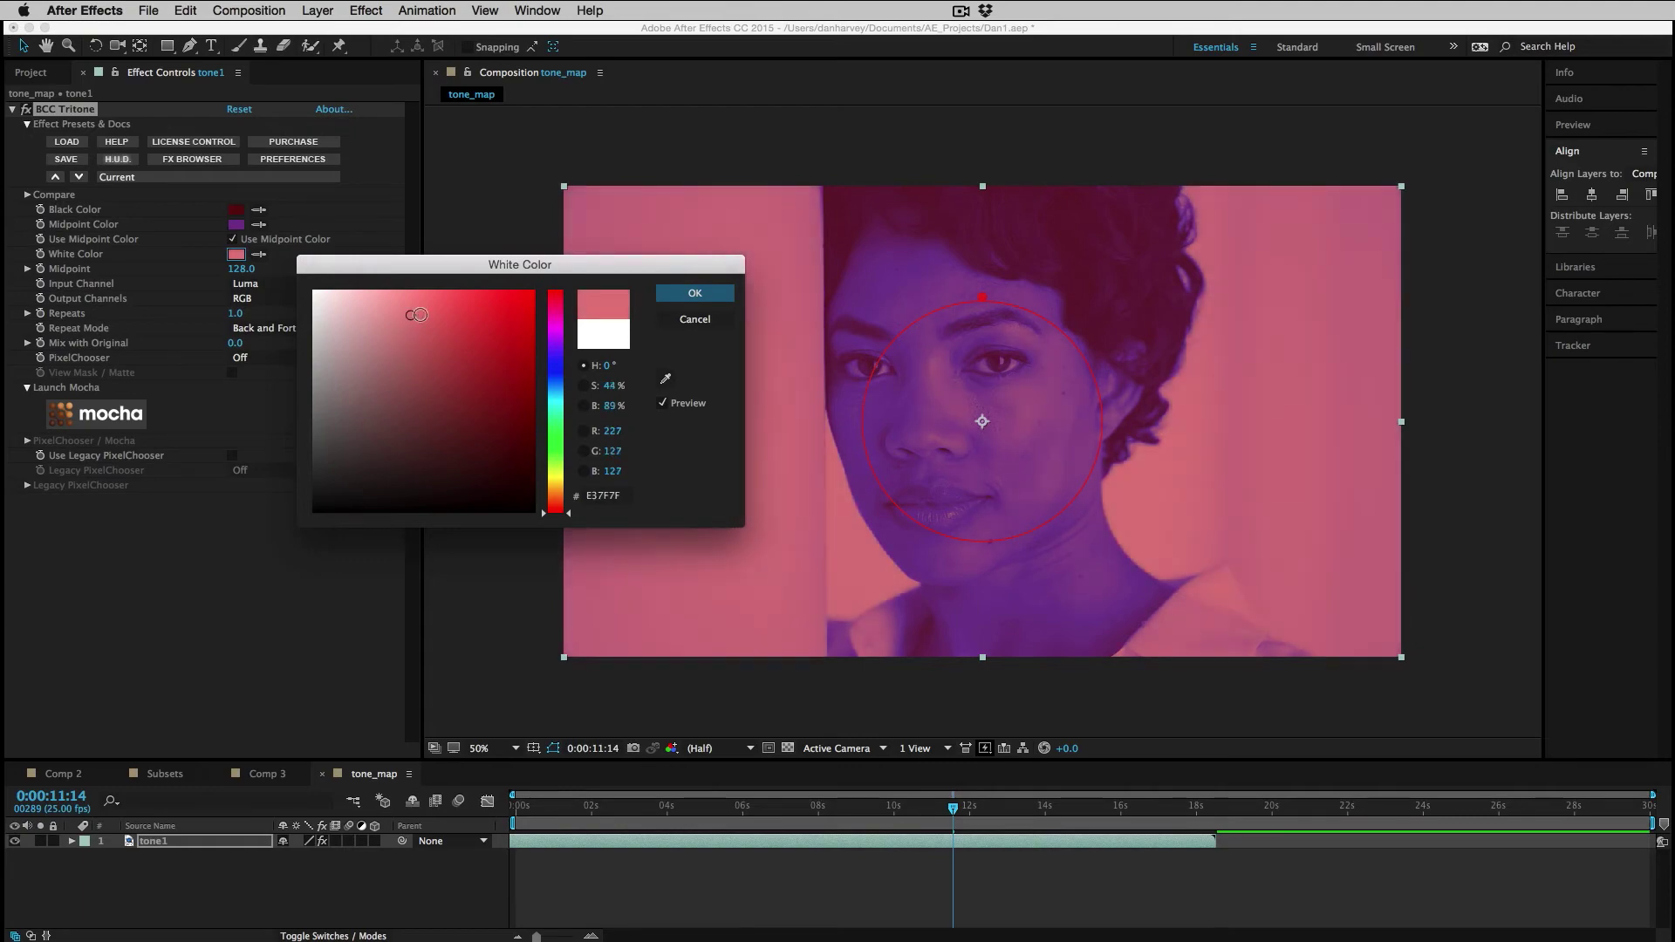
{"action": "left_click", "coordinate": [694, 293]}
{"action": "key", "text": "space"}
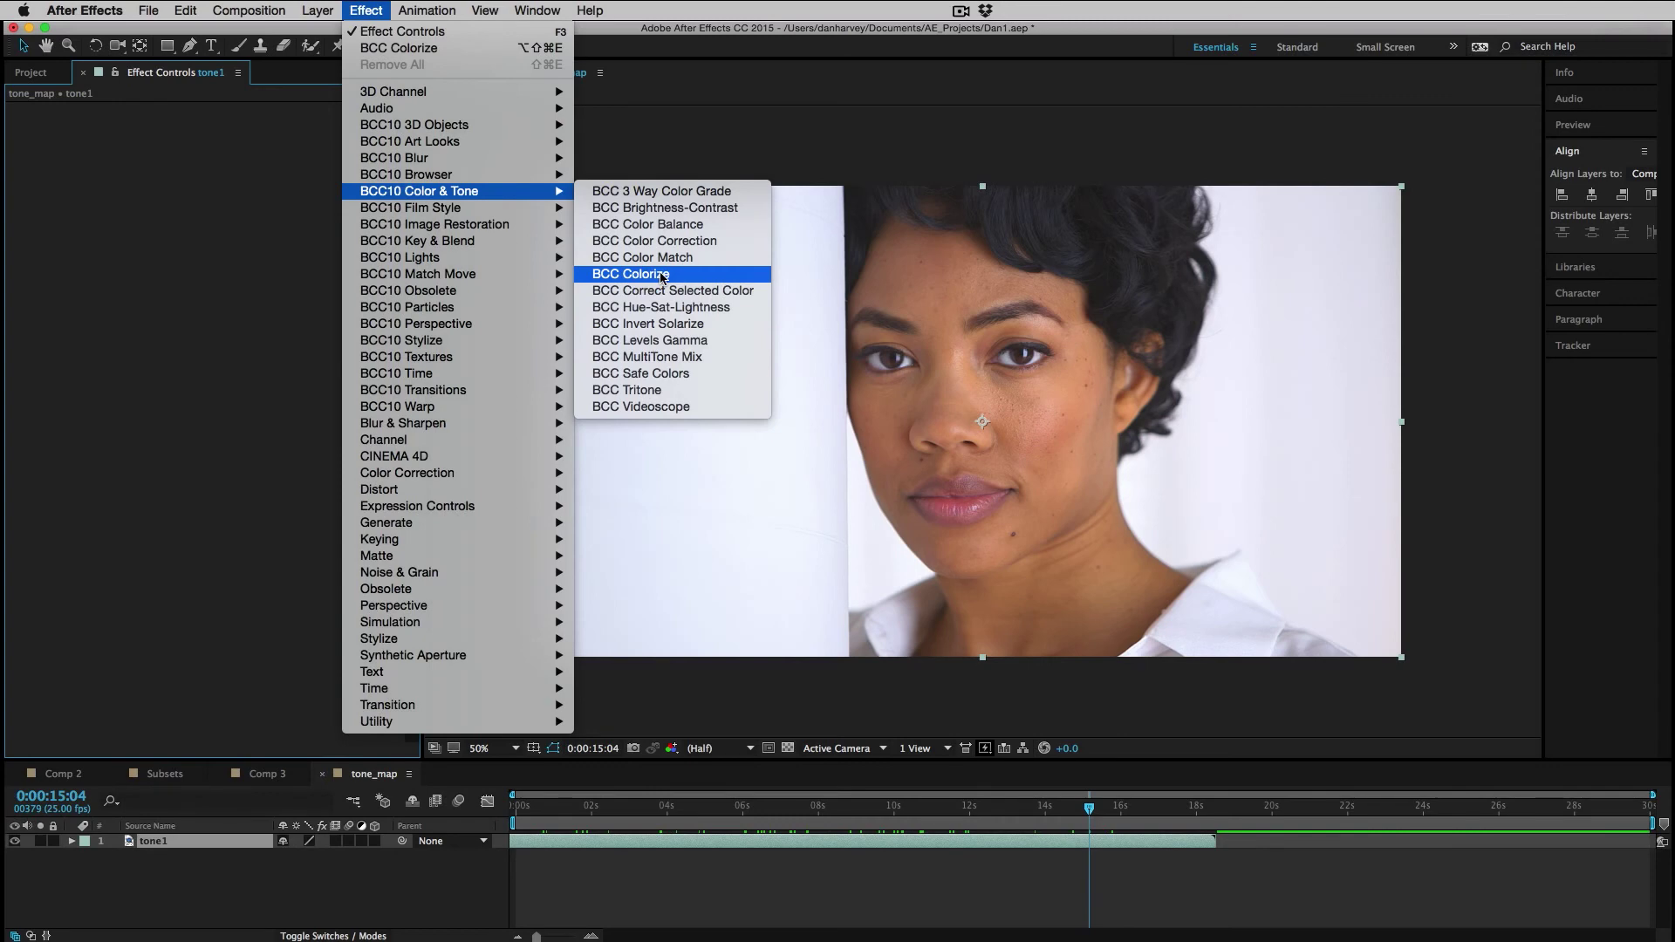
- Apply BCC Colorize to the tone1 layer and set Color 1 to a dark red
{"action": "left_click", "coordinate": [661, 274]}
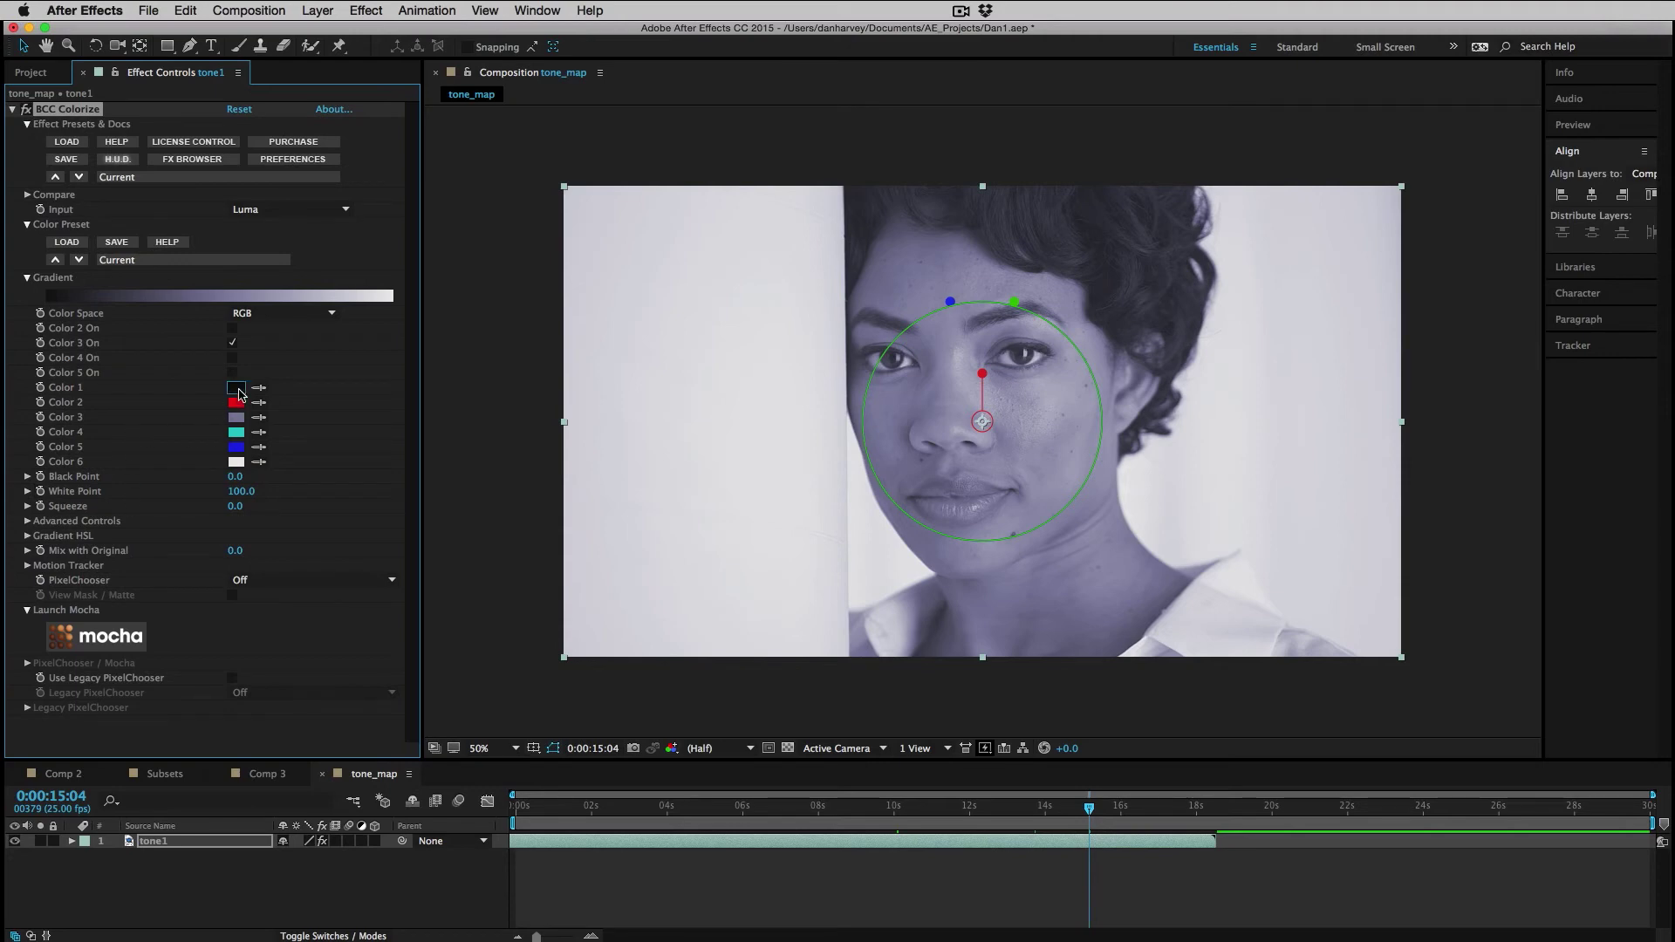
{"action": "left_click", "coordinate": [235, 387]}
{"action": "left_click", "coordinate": [531, 462]}
{"action": "left_click", "coordinate": [695, 293]}
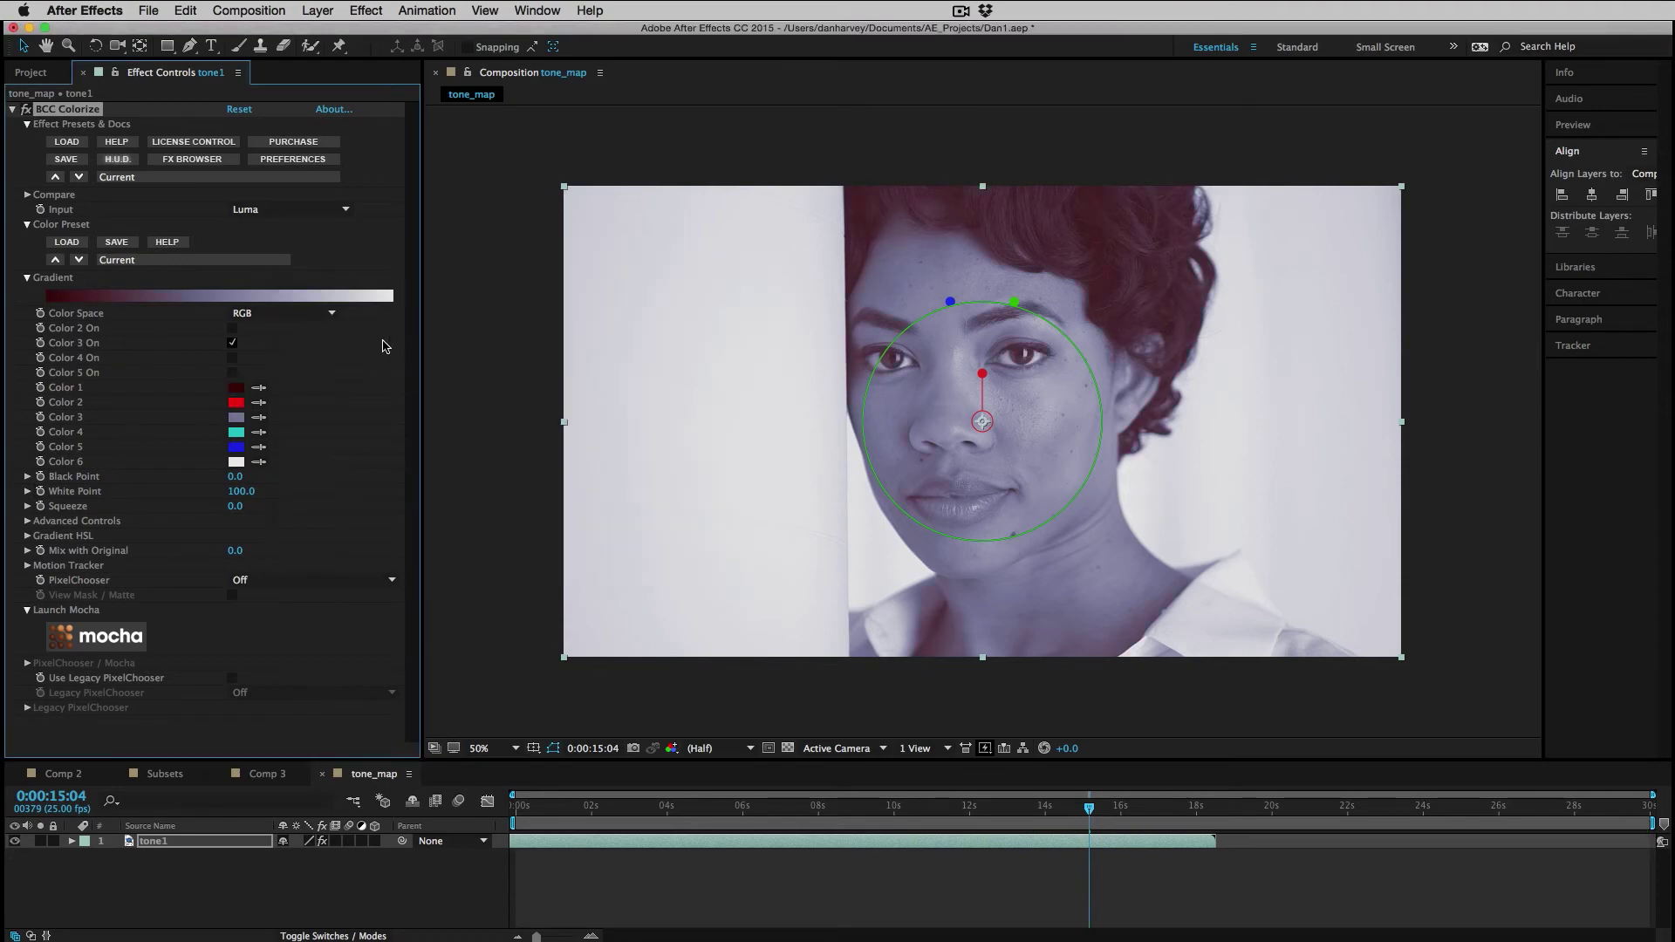
- Set Colorize's Color 6 to a muted golden yellow
{"action": "left_click", "coordinate": [236, 461]}
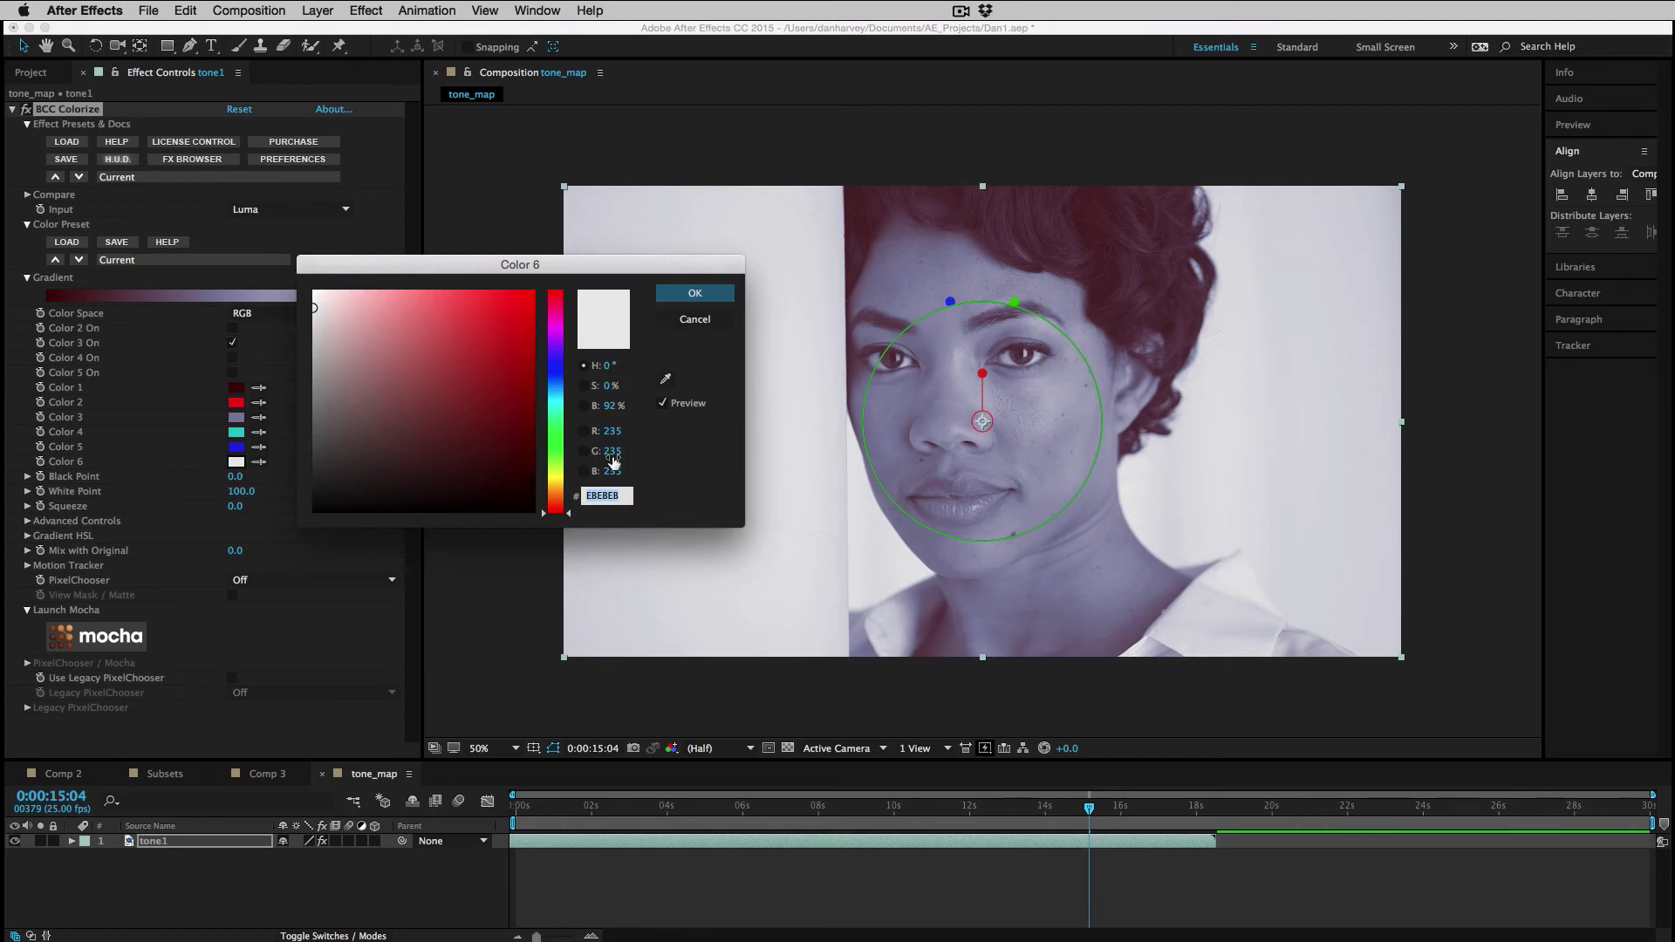
{"action": "left_click", "coordinate": [439, 362]}
{"action": "left_click", "coordinate": [543, 504]}
{"action": "left_click_drag", "start_coordinate": [543, 504], "coordinate": [555, 478]}
{"action": "left_click", "coordinate": [694, 293]}
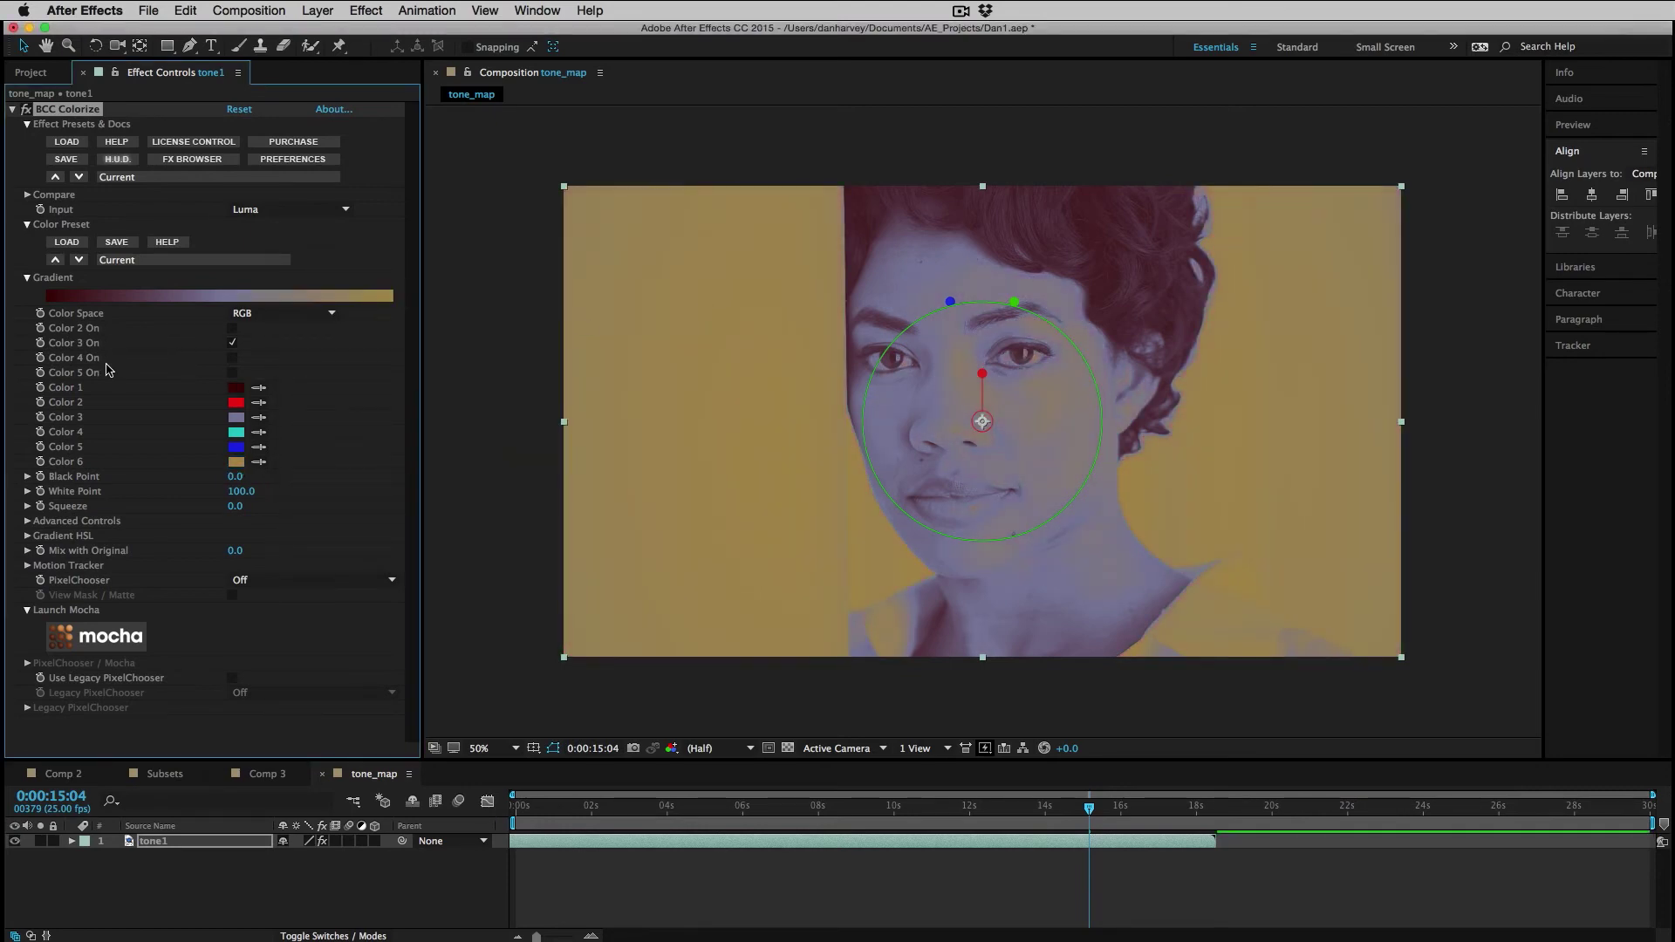
- Set Colorize's Color 3 to magenta, Black Point to 35, White Point to 74 and Squeeze to -28
{"action": "left_click", "coordinate": [236, 417]}
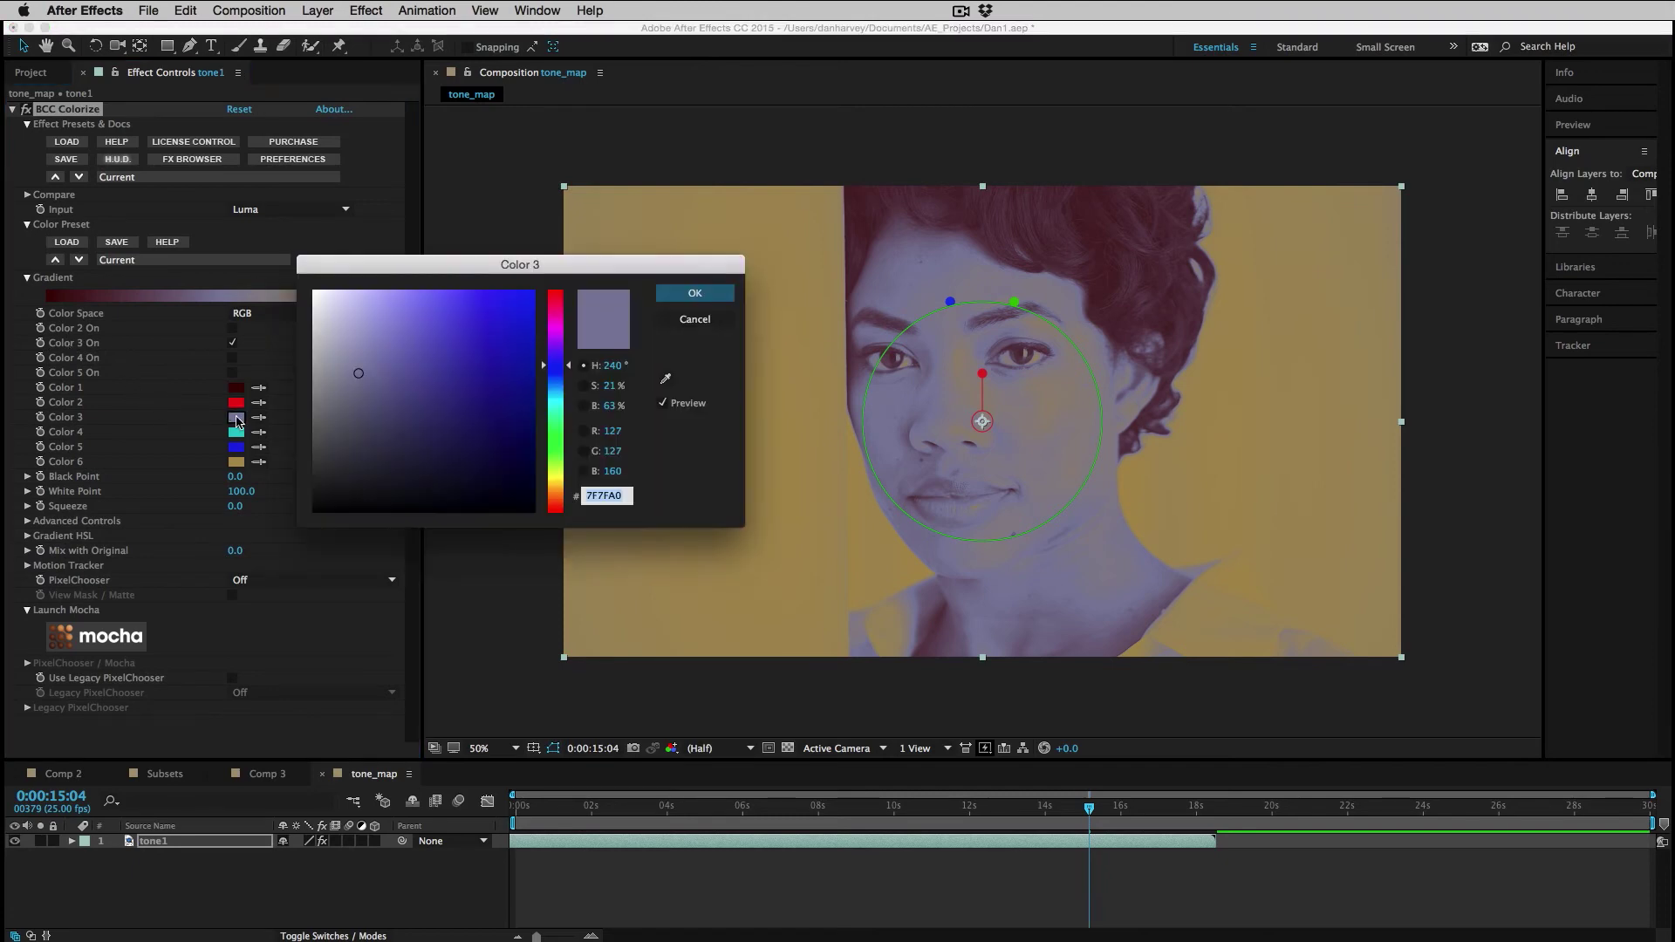
{"action": "left_click", "coordinate": [555, 320]}
{"action": "left_click", "coordinate": [490, 375]}
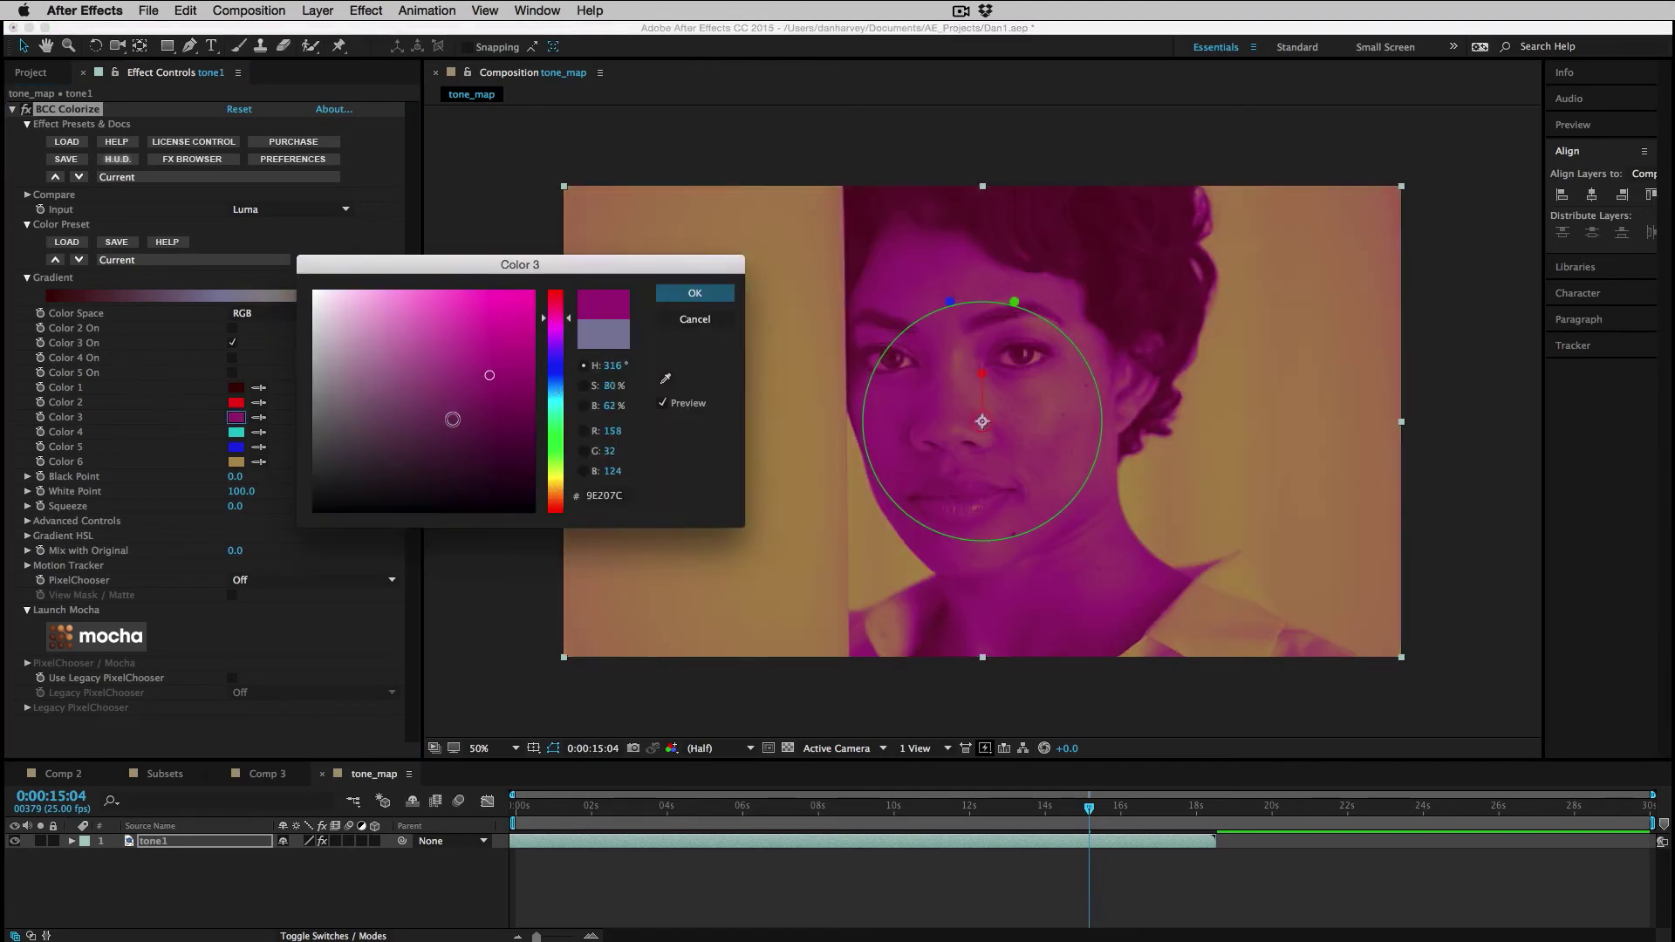
{"action": "left_click", "coordinate": [696, 292]}
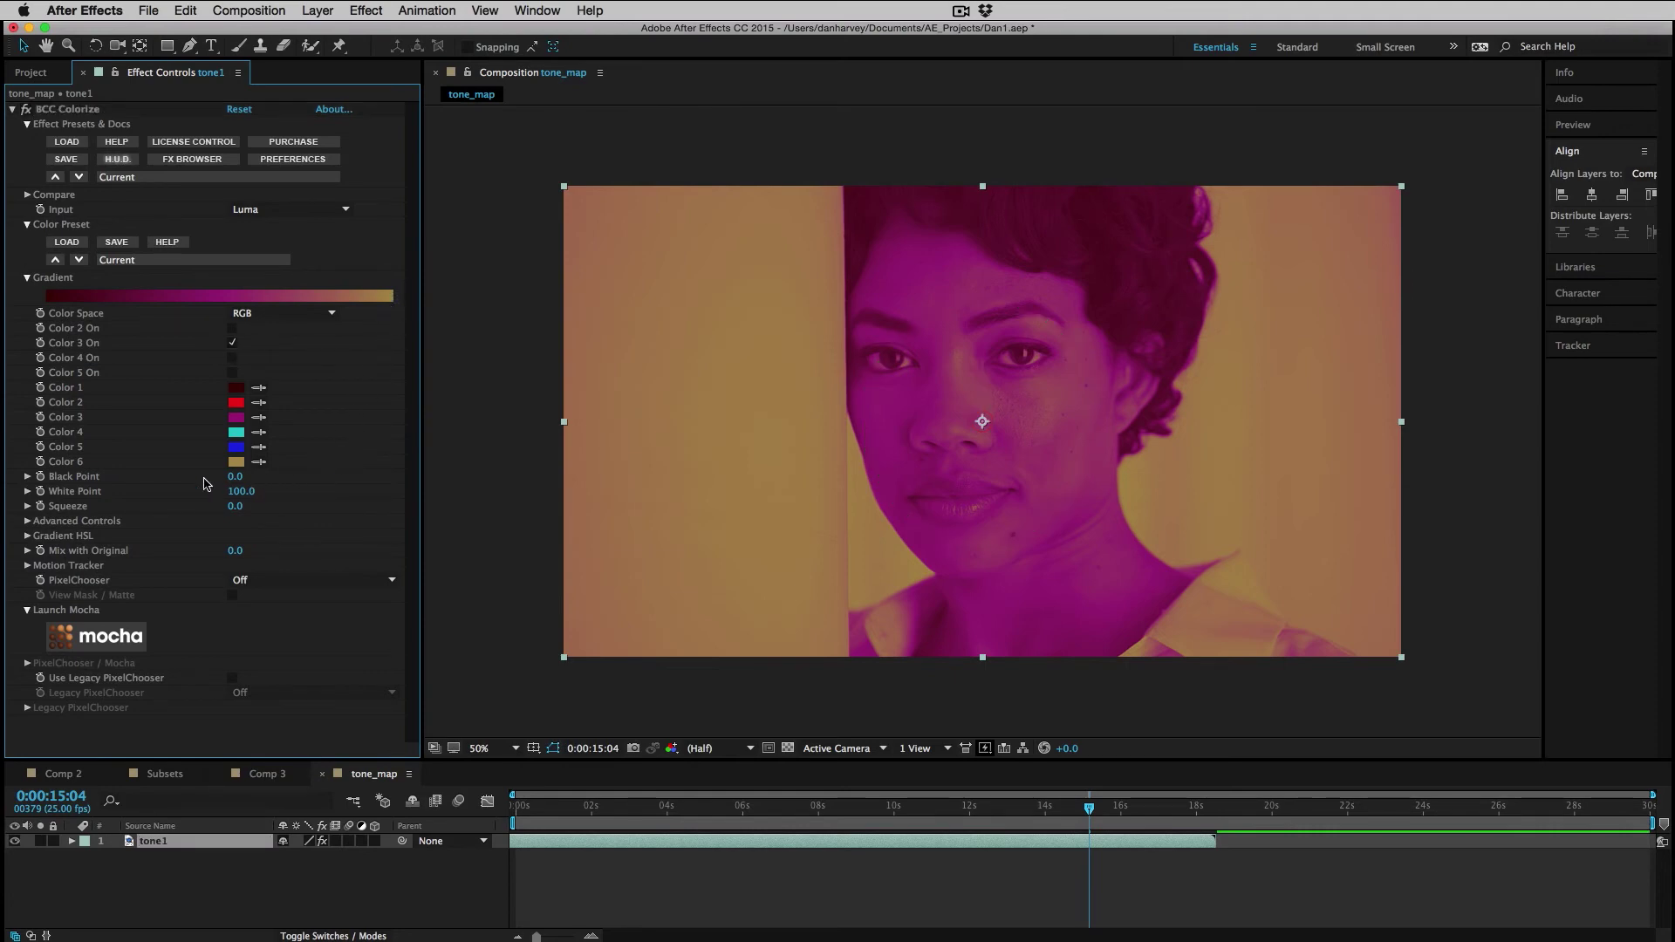
{"action": "left_click_drag", "start_coordinate": [235, 477], "coordinate": [212, 509]}
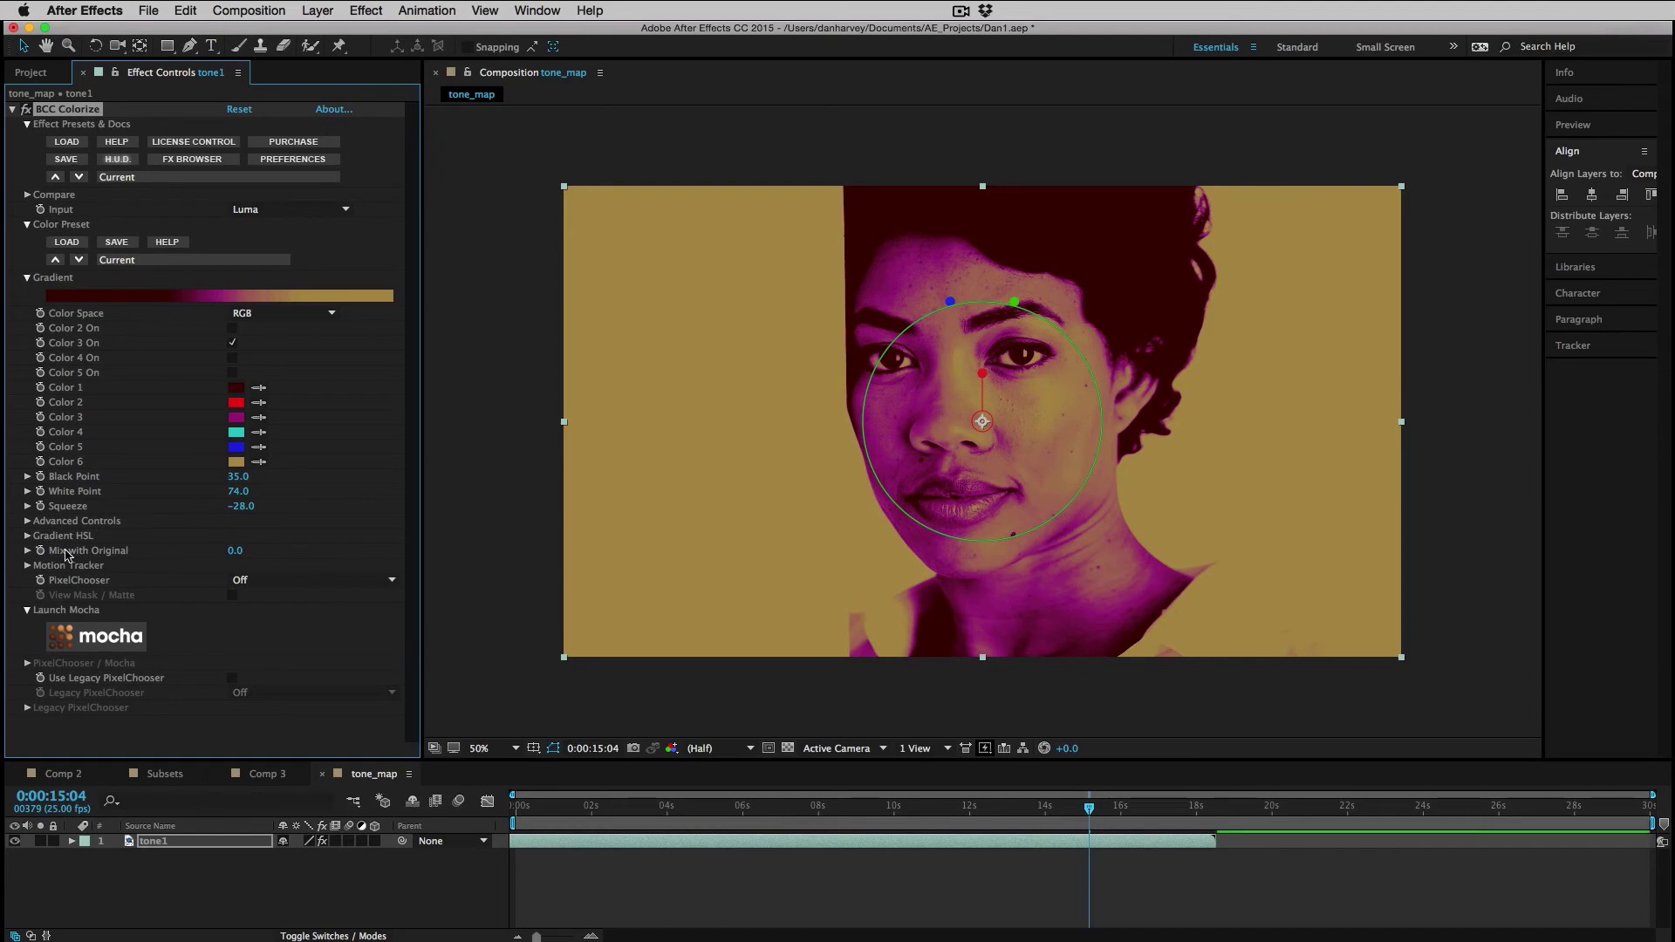
- Try Forward Loop, switch Loop Mode to Back & Forth Loop, set Loop Count to 7.20 and shift the Gradient Offset
{"action": "left_click", "coordinate": [27, 521]}
{"action": "left_click", "coordinate": [252, 537]}
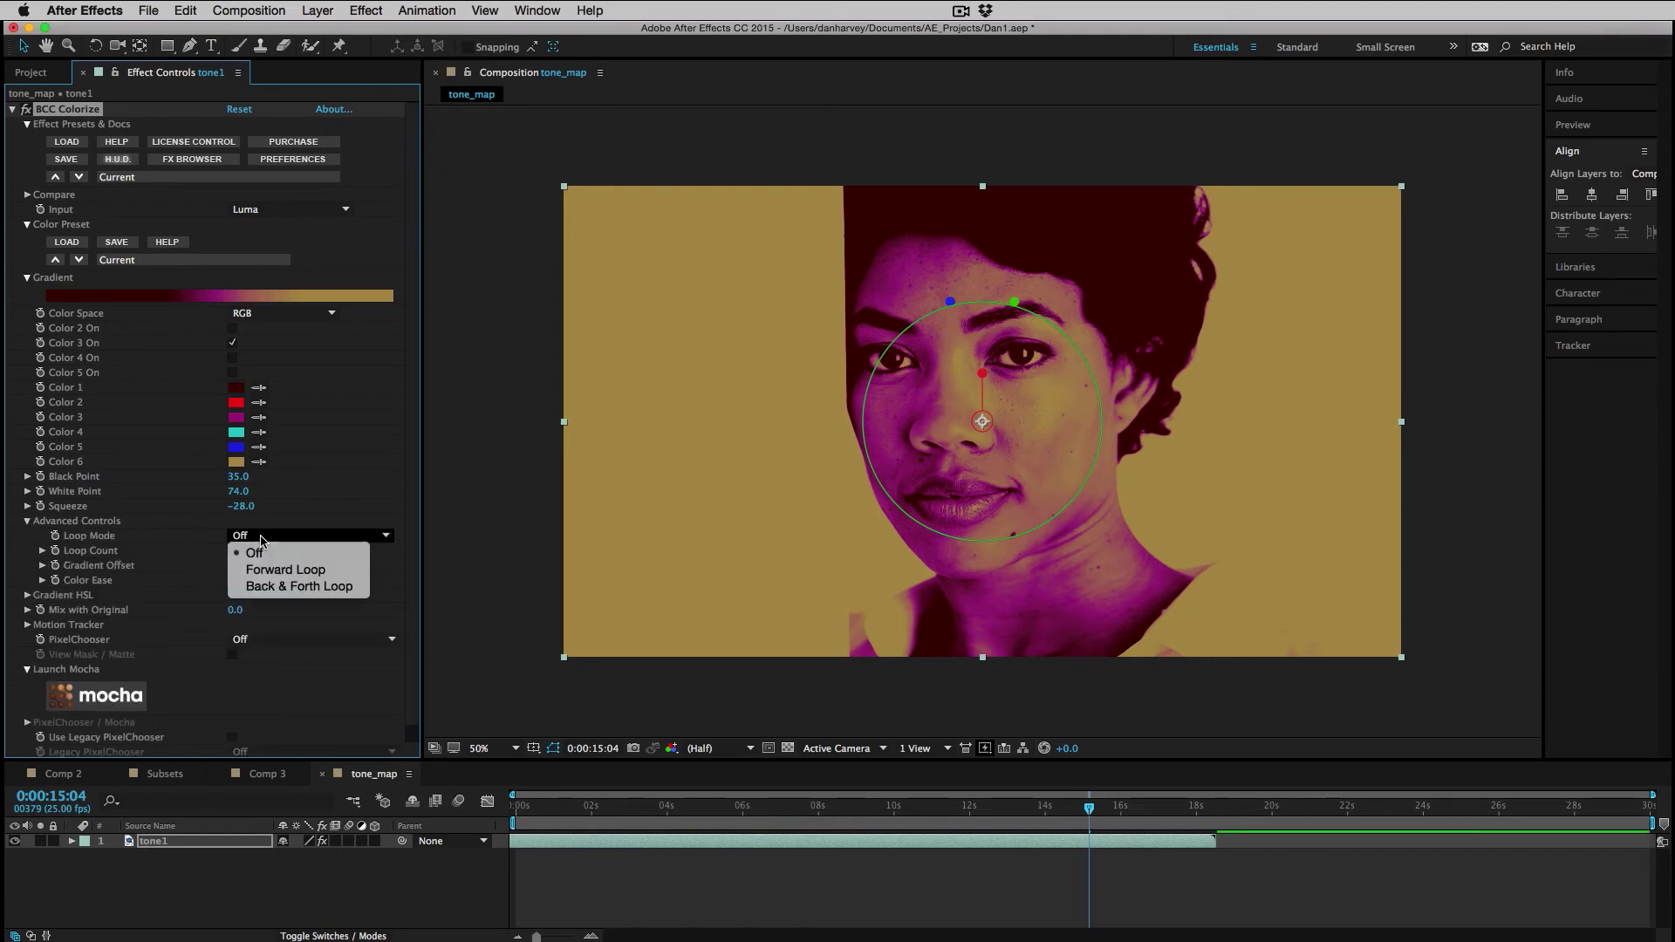
{"action": "left_click", "coordinate": [273, 570]}
{"action": "left_click", "coordinate": [279, 536]}
{"action": "left_click", "coordinate": [288, 587]}
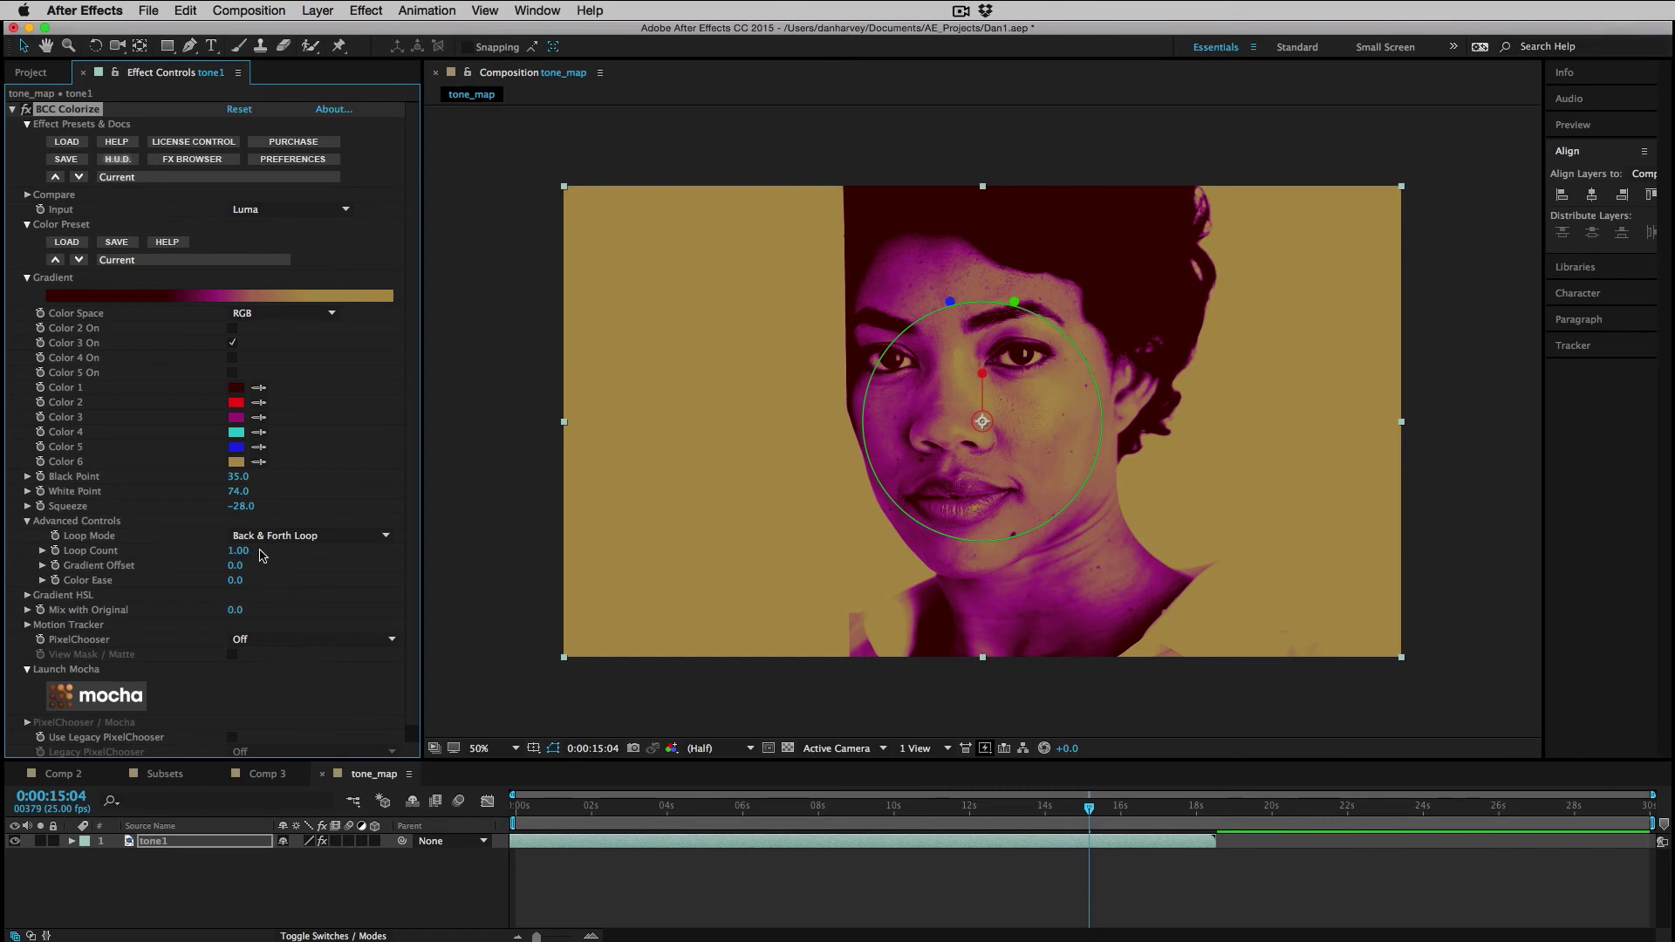
{"action": "left_click_drag", "start_coordinate": [252, 553], "coordinate": [297, 556]}
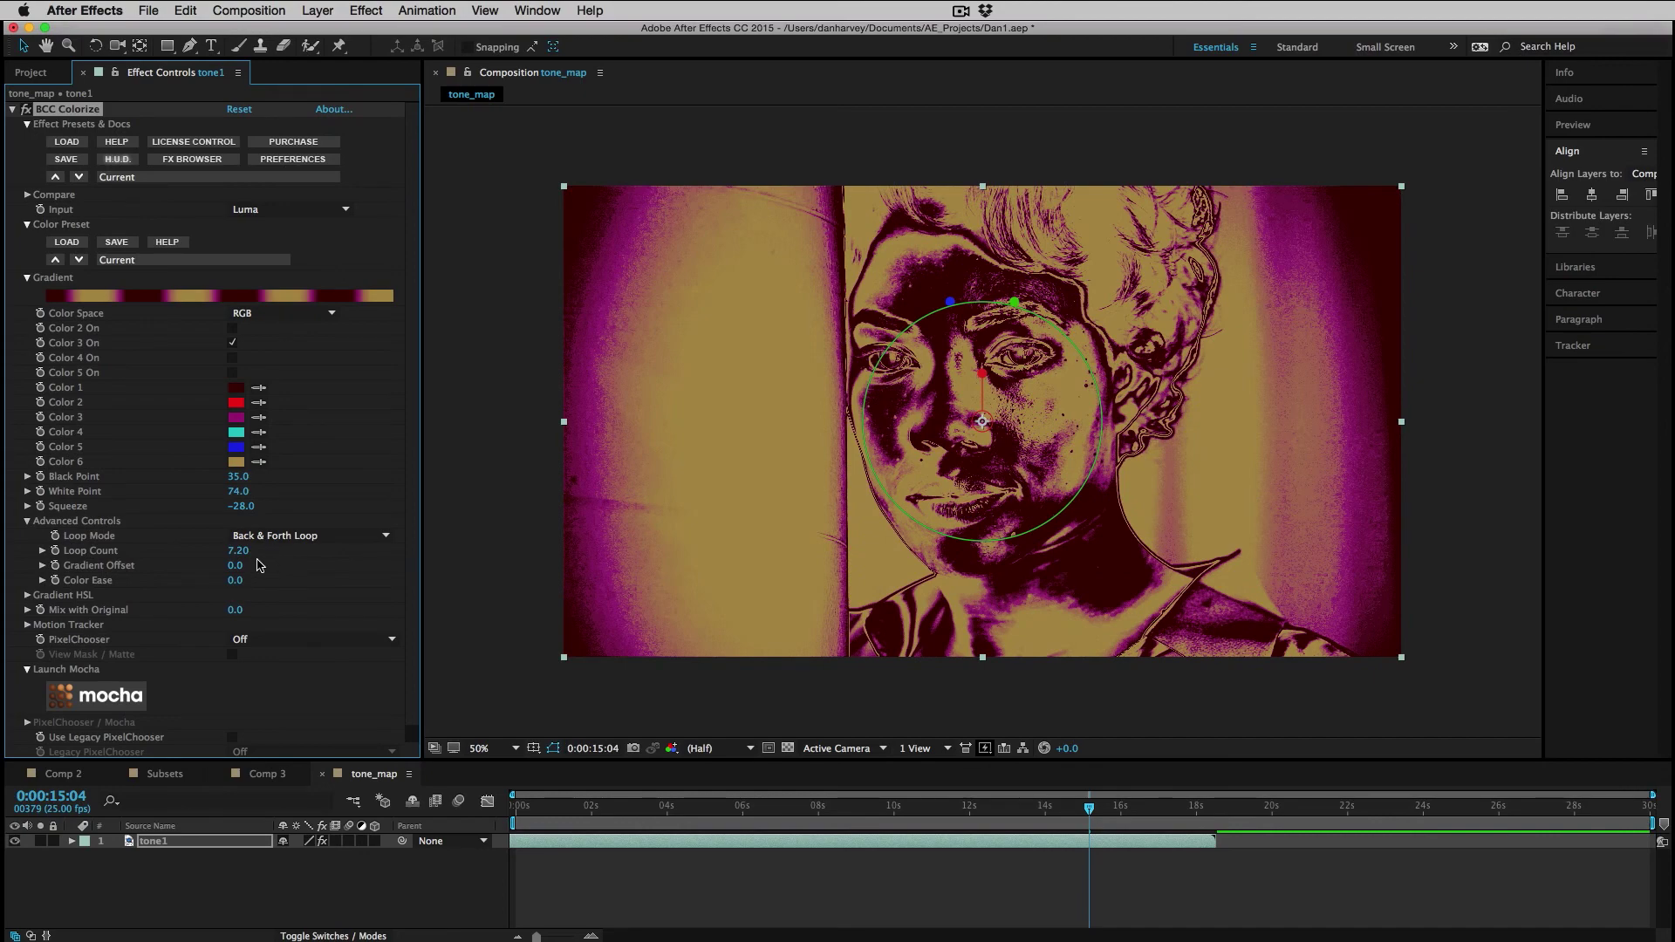
{"action": "left_click_drag", "start_coordinate": [240, 565], "coordinate": [353, 575]}
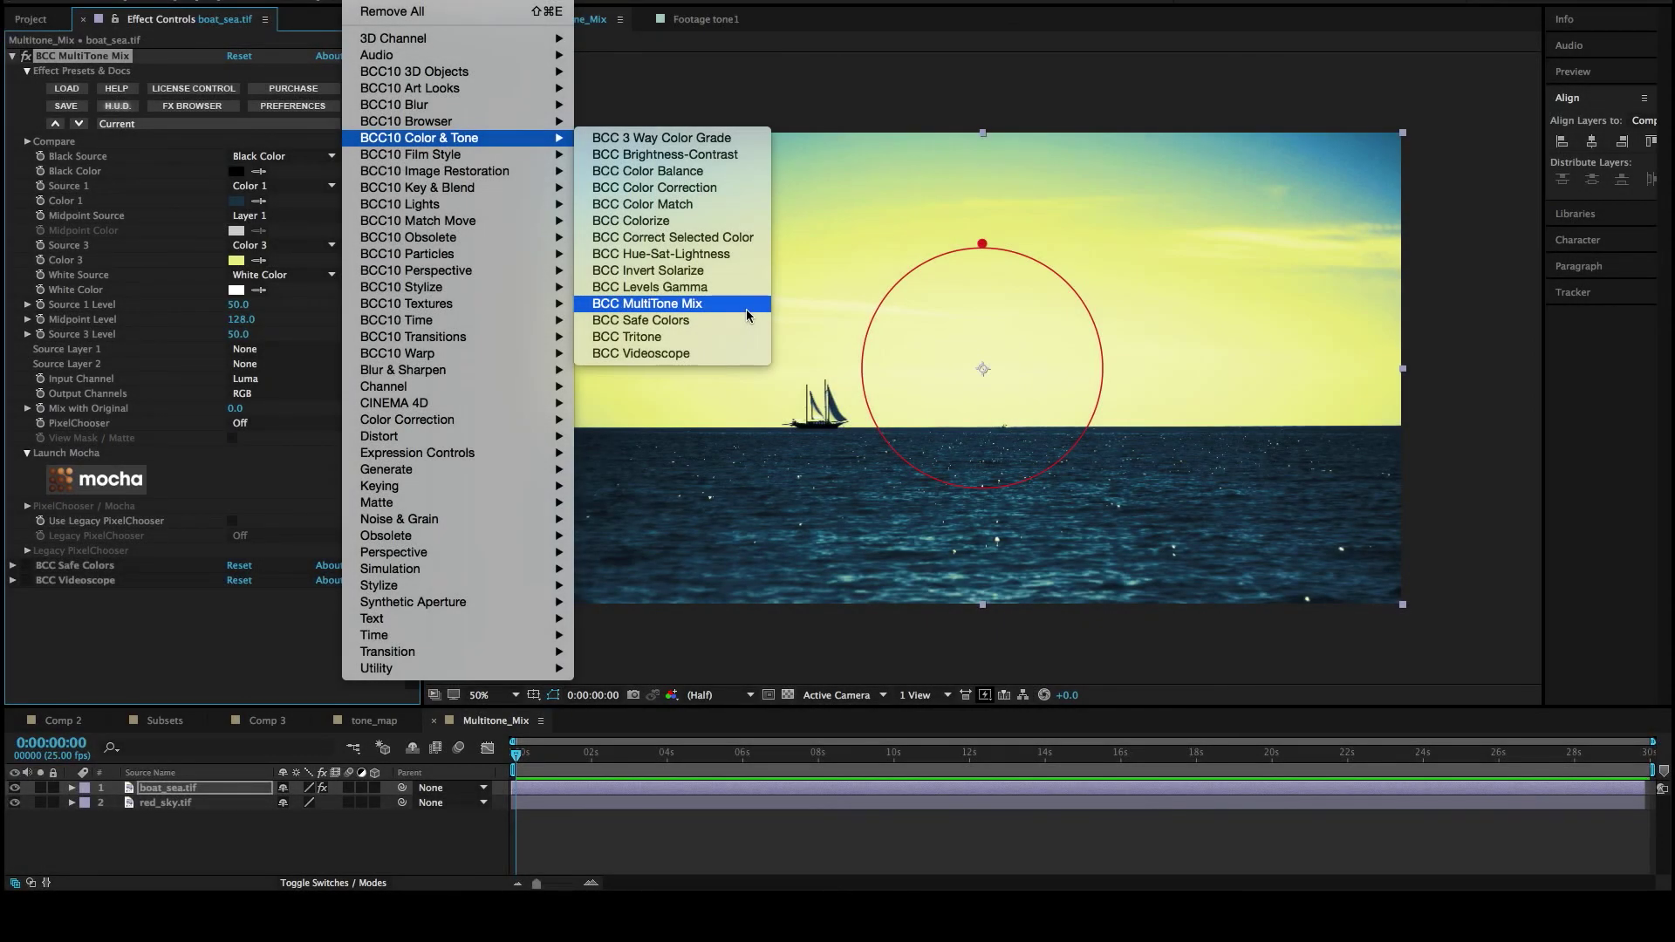
- Turn off BCC MultiTone Mix on boat_sea.tif and hide that layer to view both original images
{"action": "key", "text": "Escape"}
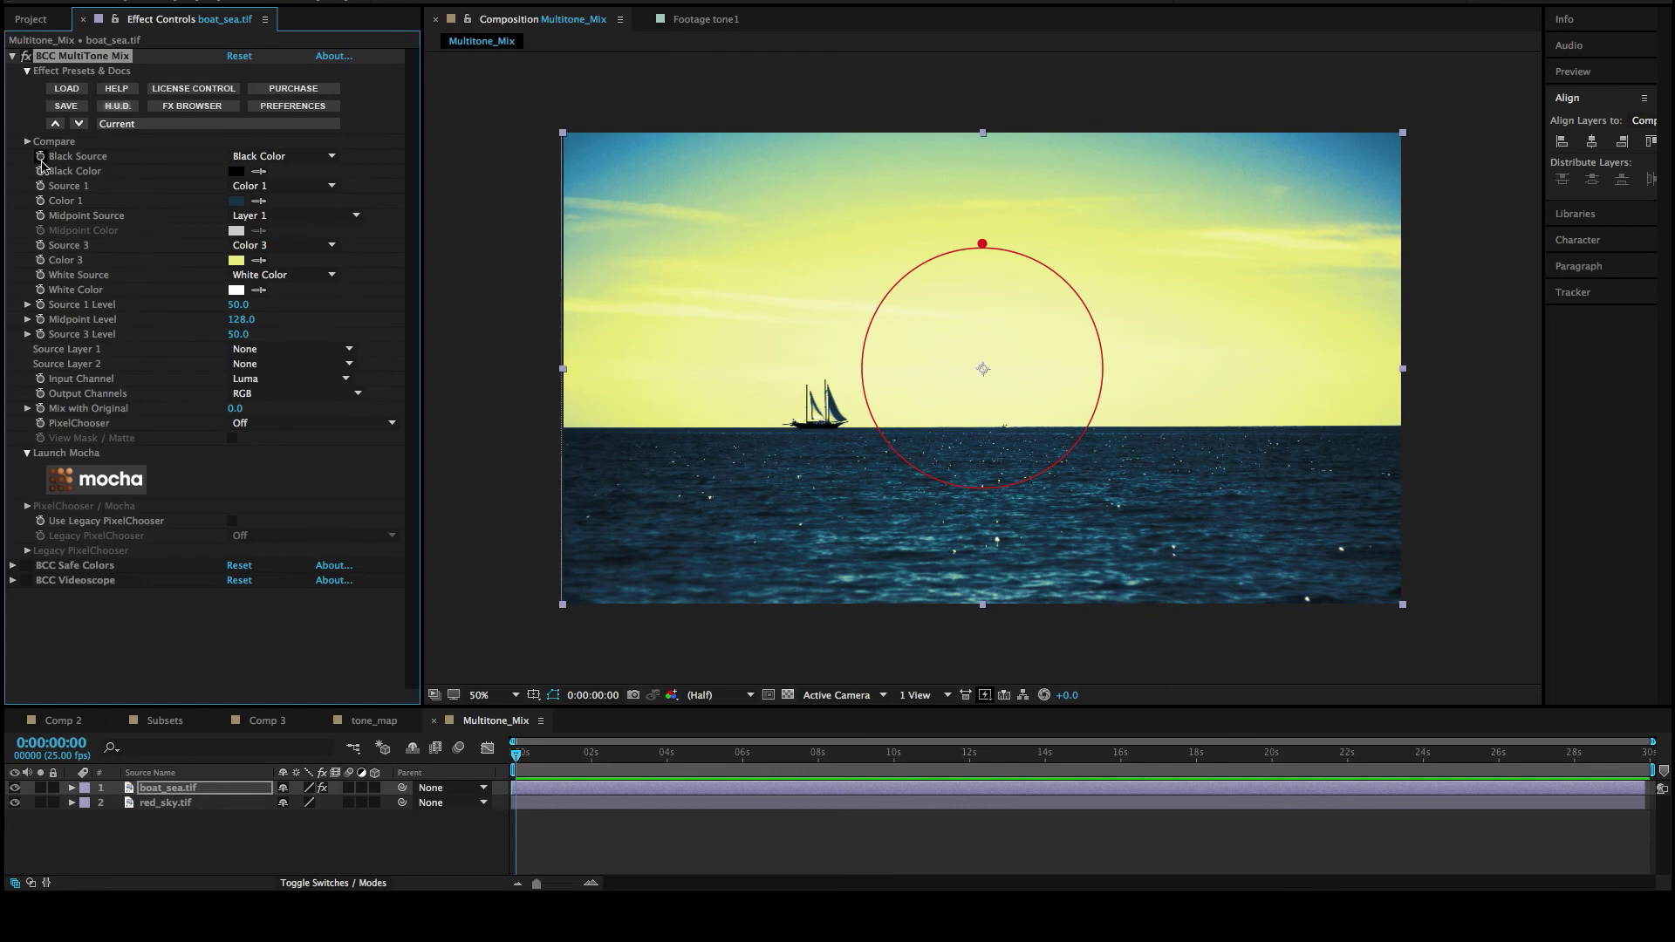
{"action": "left_click", "coordinate": [26, 56]}
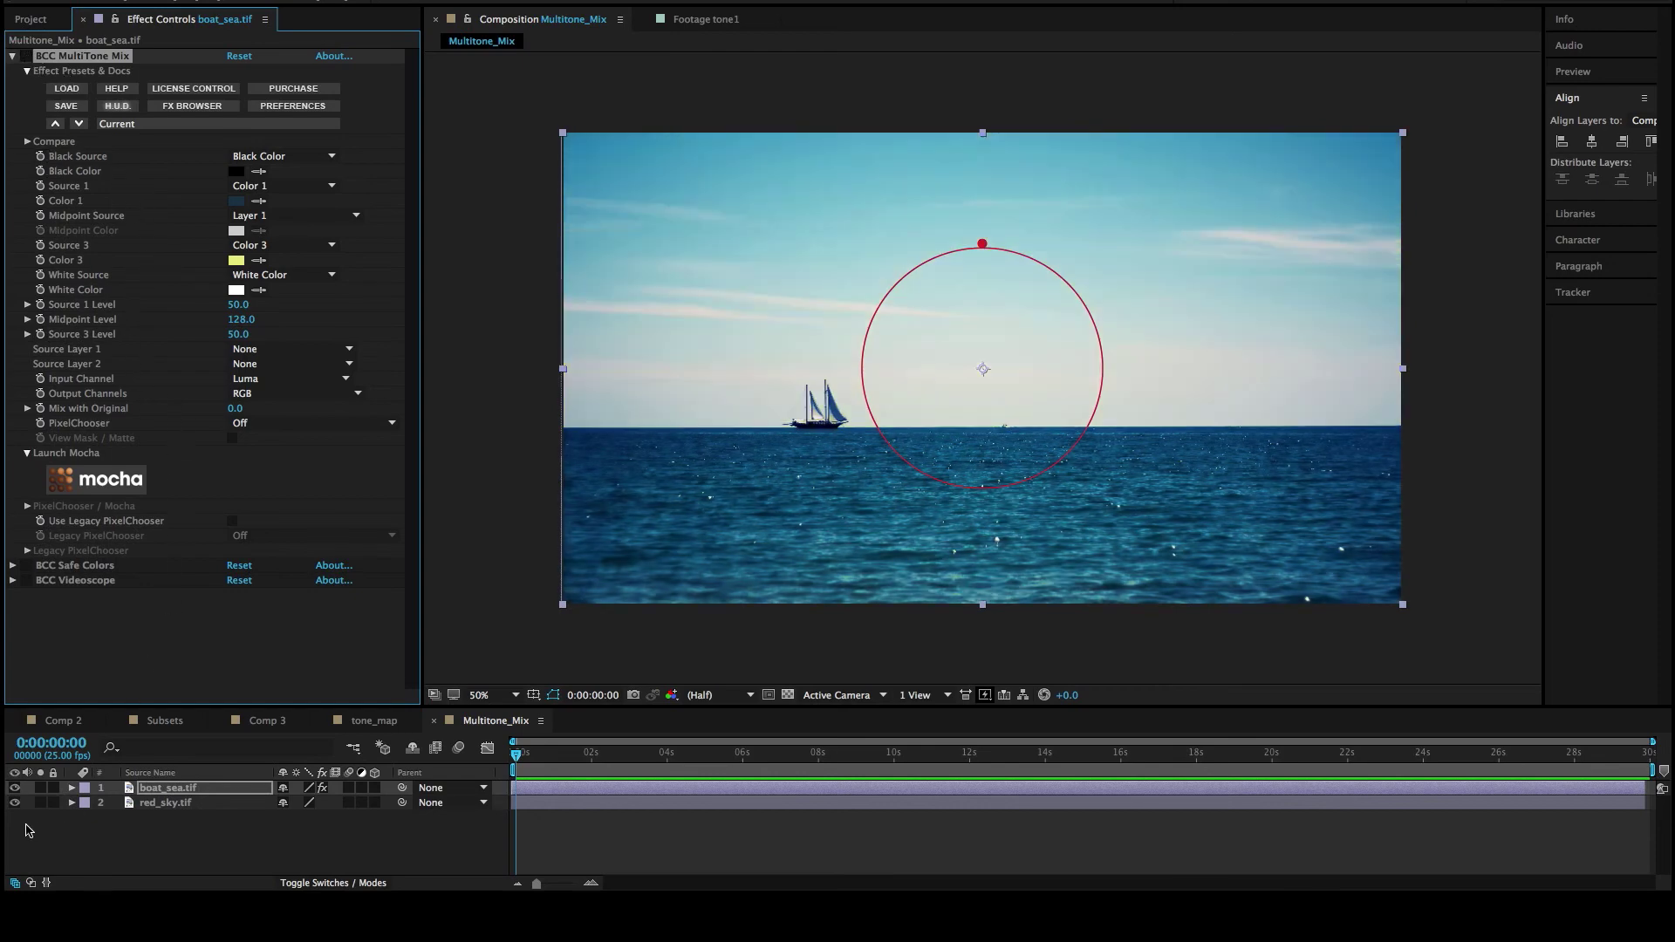
{"action": "left_click", "coordinate": [15, 787]}
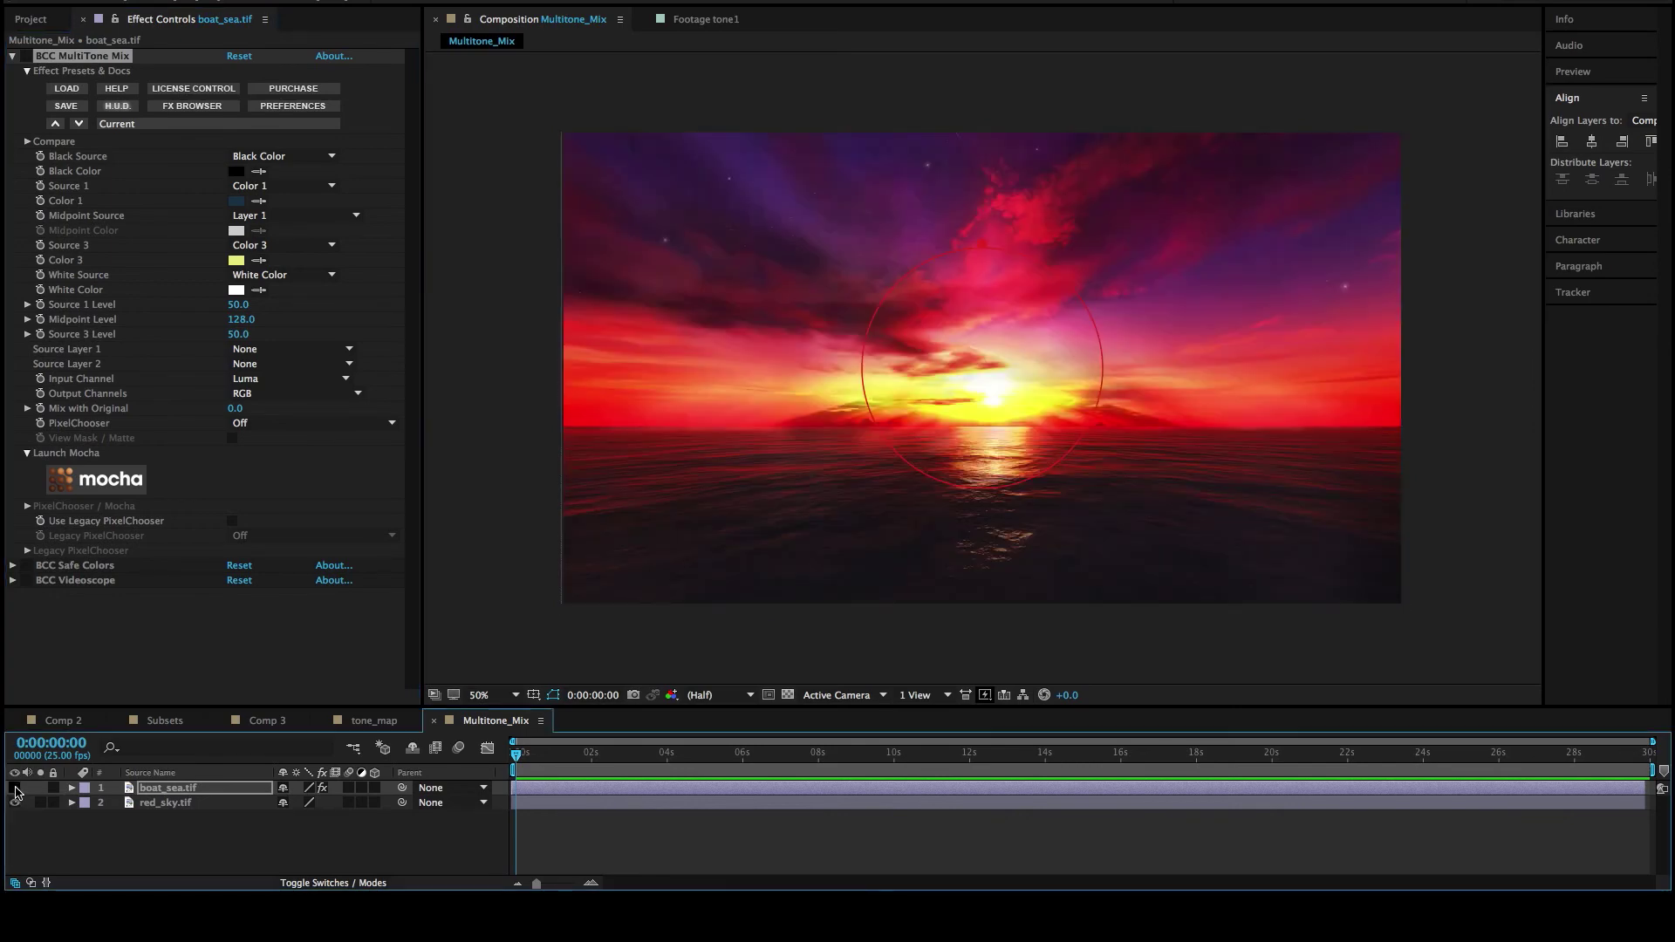
- Show the boat_sea.tif layer again and assign boat_sea.tif as MultiTone Mix's Source Layer 1 and red_sky.tif as Source Layer 2
{"action": "left_click", "coordinate": [15, 787]}
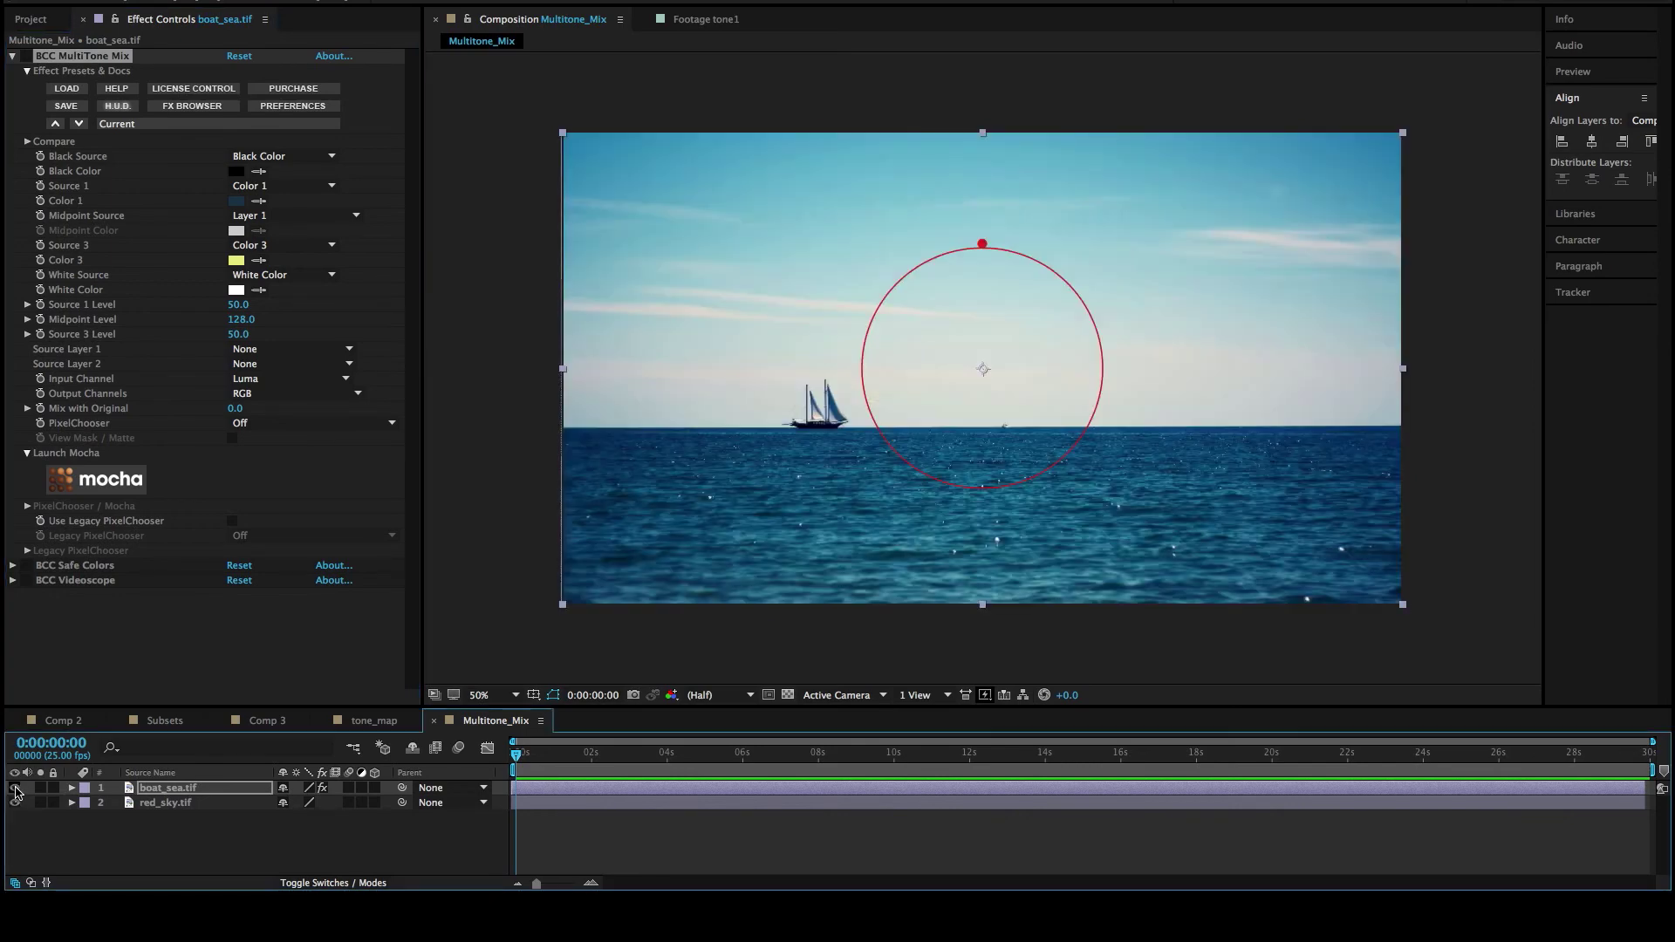
{"action": "left_click", "coordinate": [284, 354]}
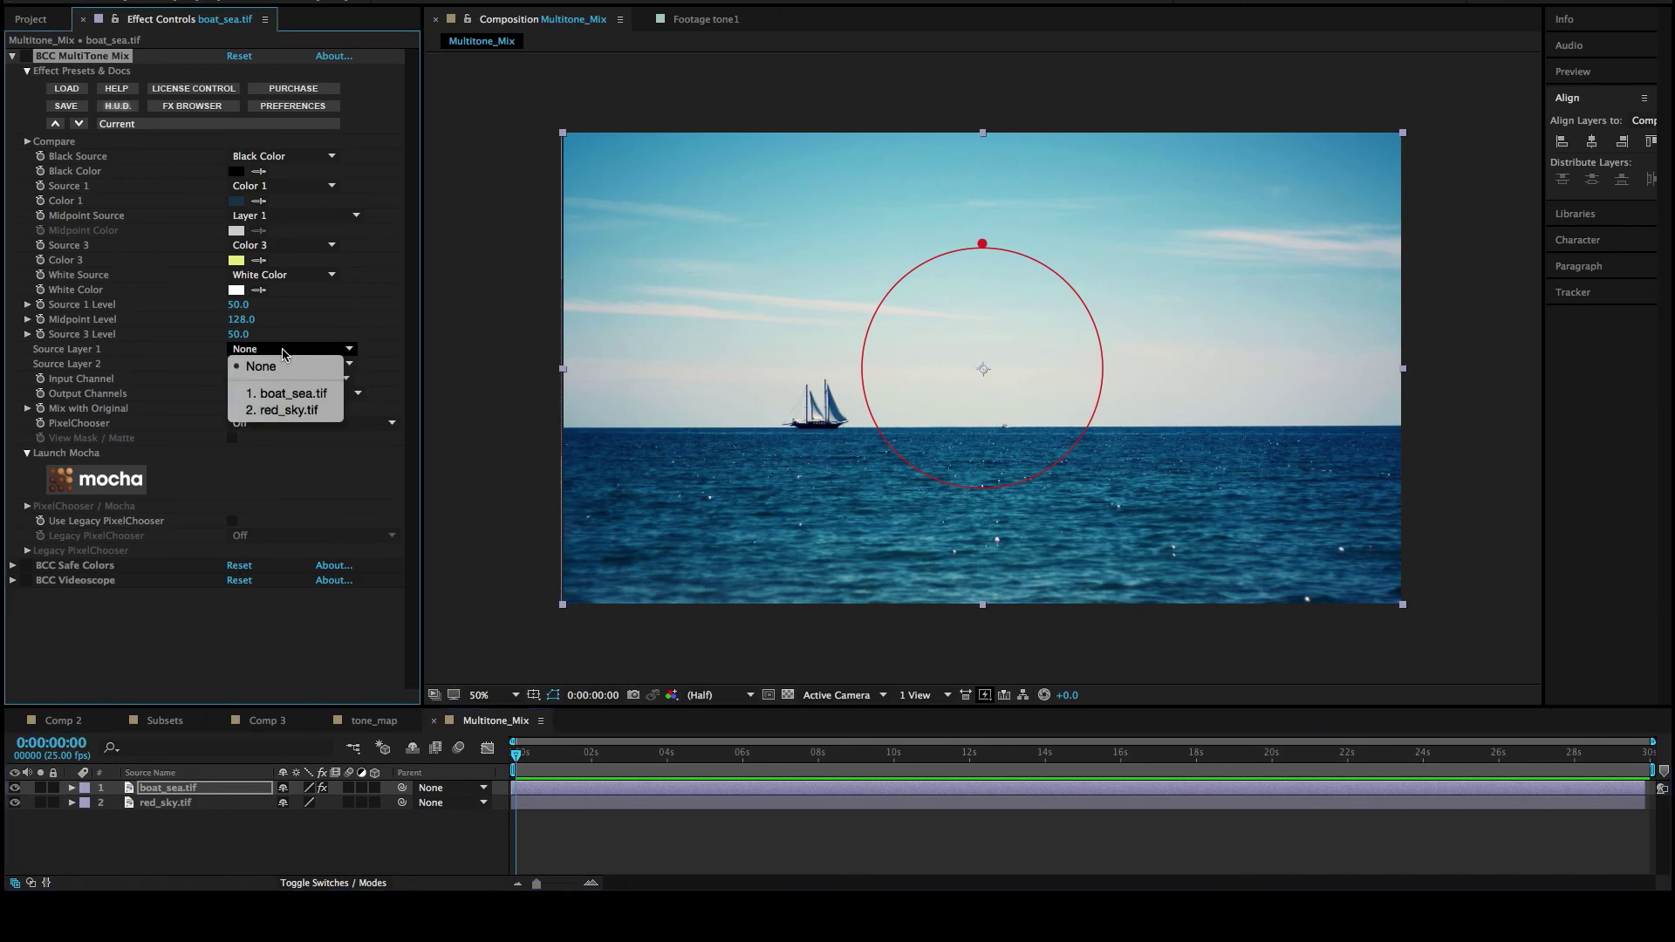
{"action": "left_click", "coordinate": [283, 383]}
{"action": "left_click", "coordinate": [275, 374]}
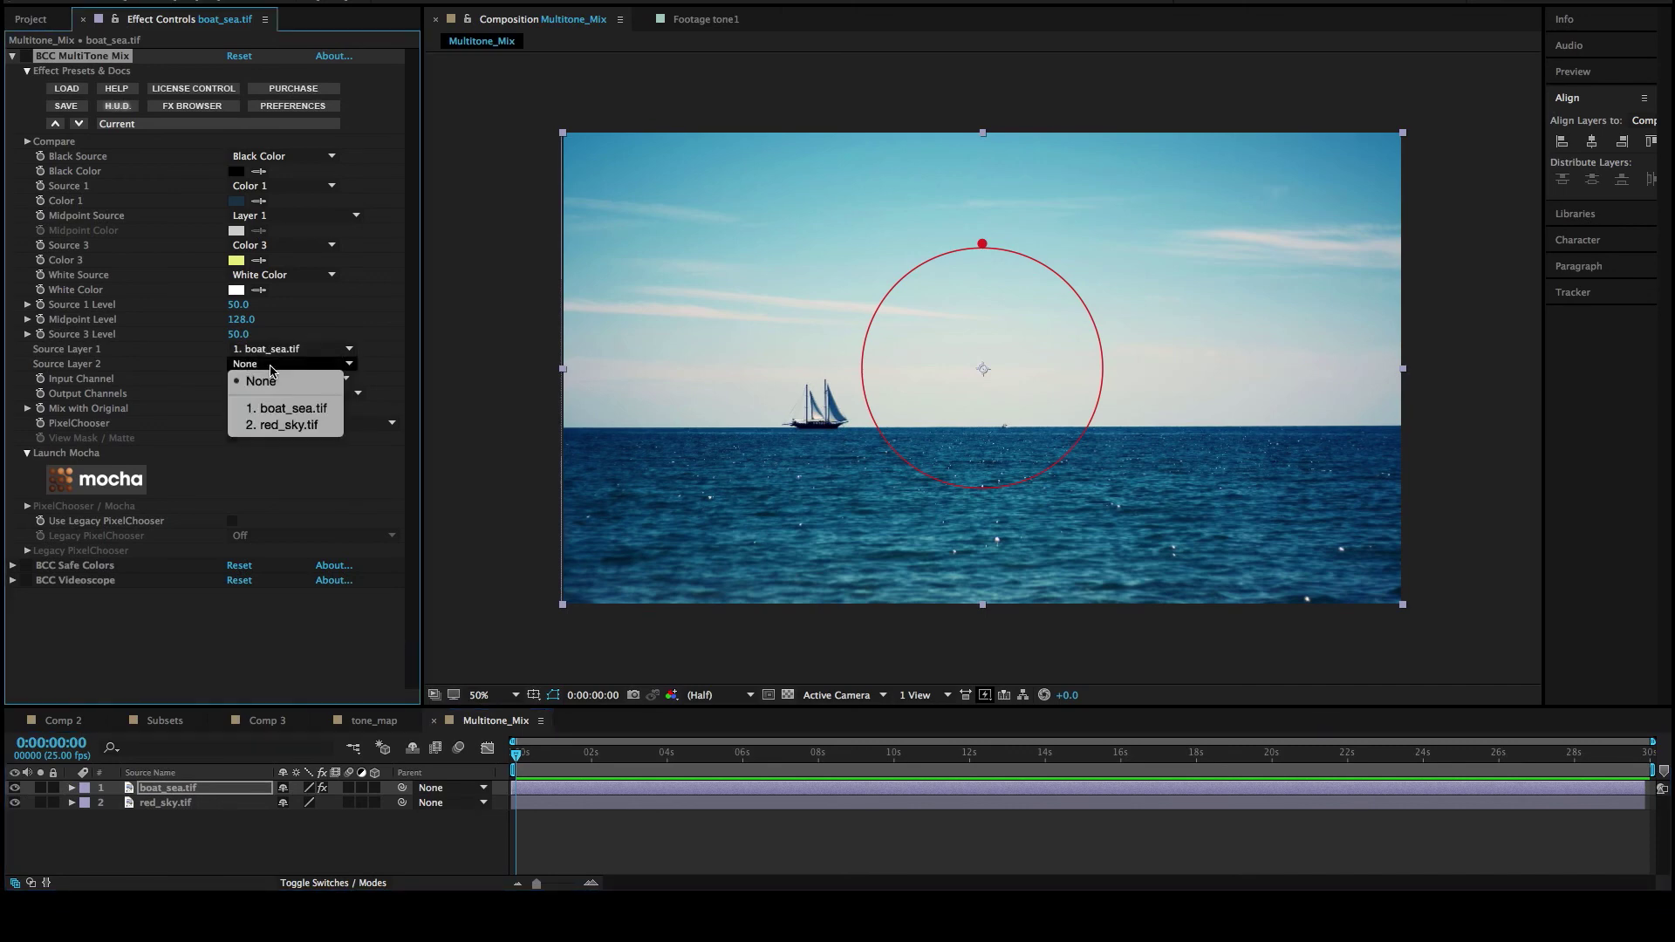
{"action": "left_click", "coordinate": [277, 431]}
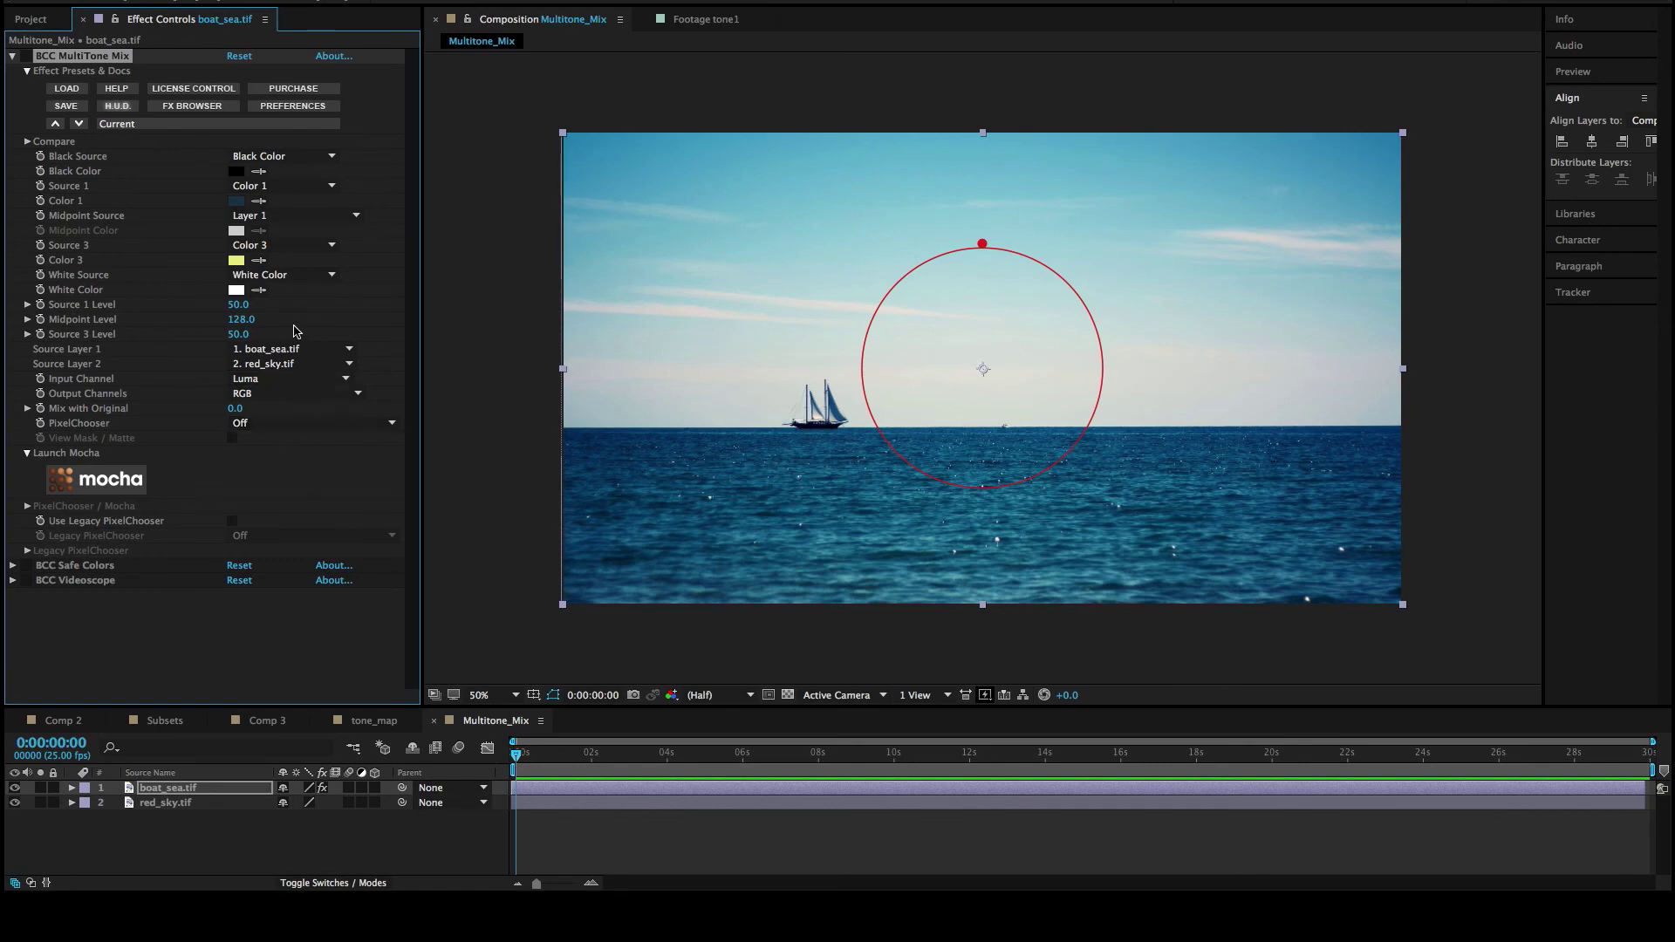
- Set MultiTone Mix's Source 1 to Layer 1 and turn the effect back on
{"action": "left_click", "coordinate": [278, 186]}
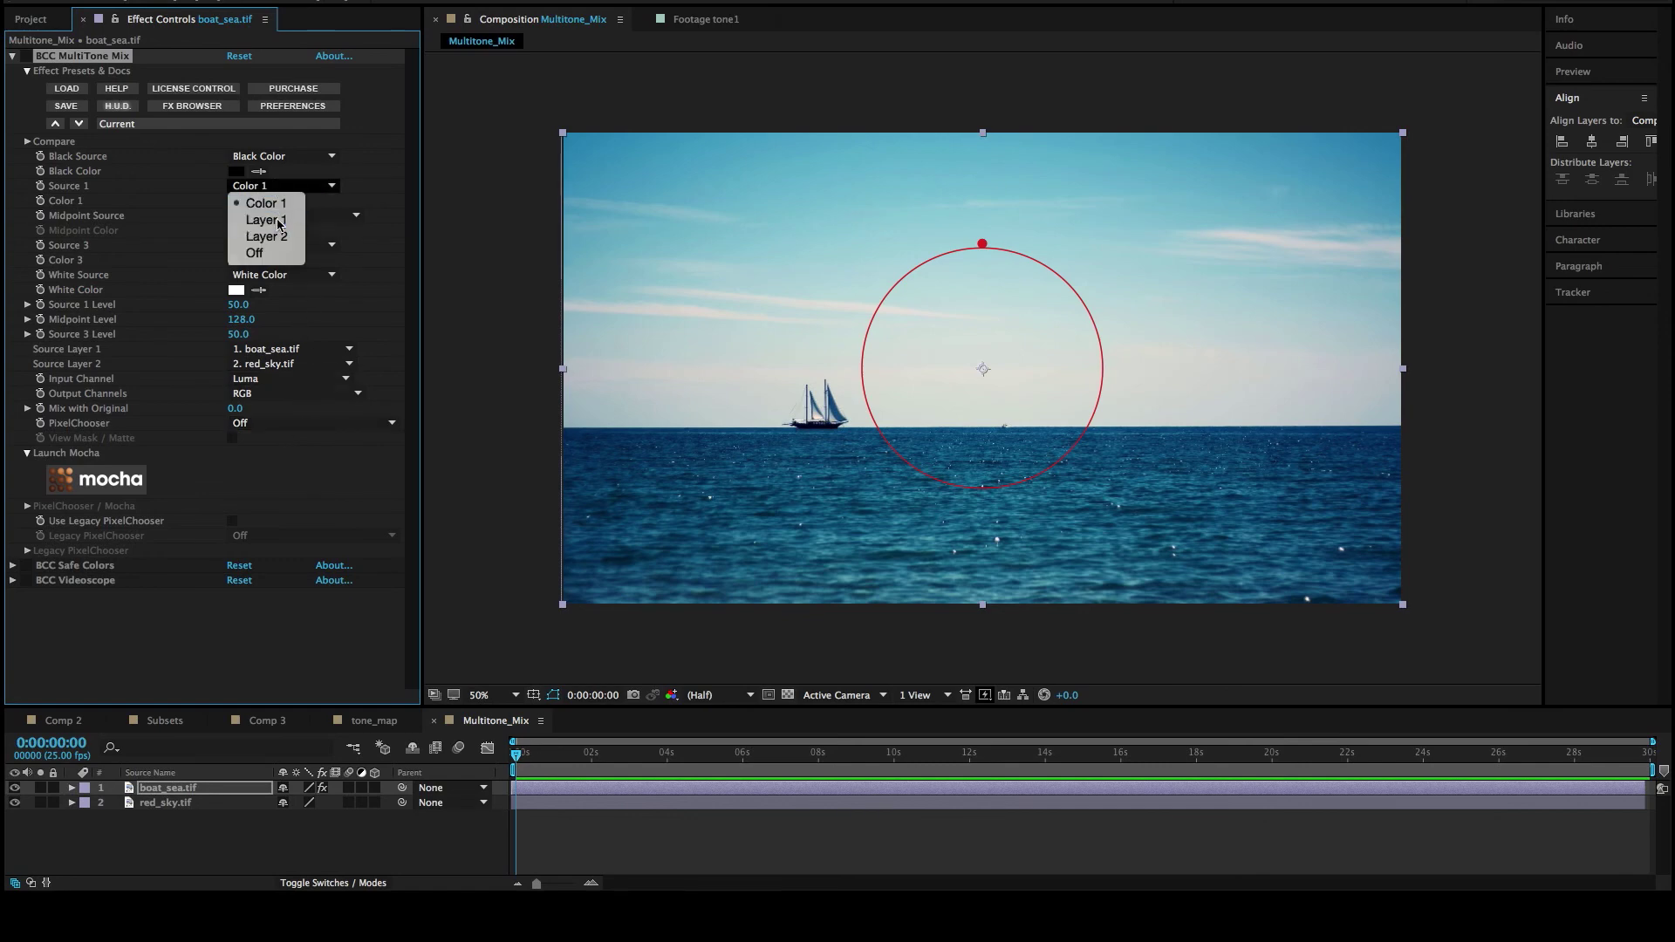
{"action": "left_click", "coordinate": [271, 219]}
{"action": "left_click", "coordinate": [26, 55]}
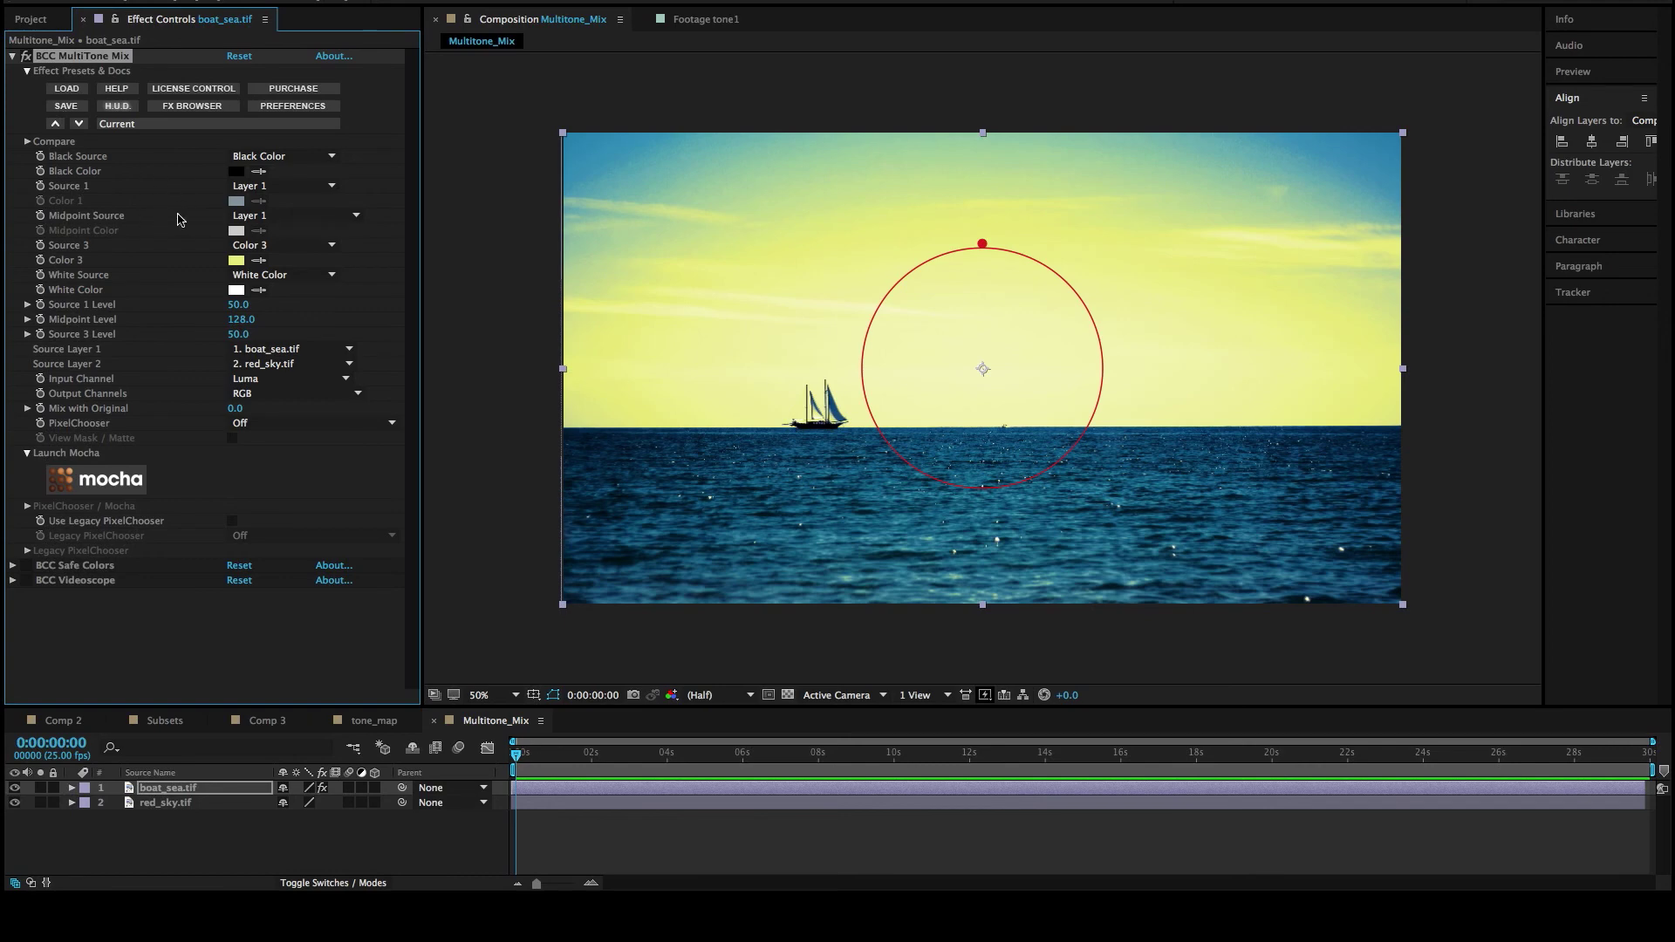
- Set MultiTone Mix's Midpoint Source to Layer 2, White Source to Layer 1 and Midpoint Level to 255
{"action": "left_click", "coordinate": [278, 217]}
{"action": "left_click", "coordinate": [271, 266]}
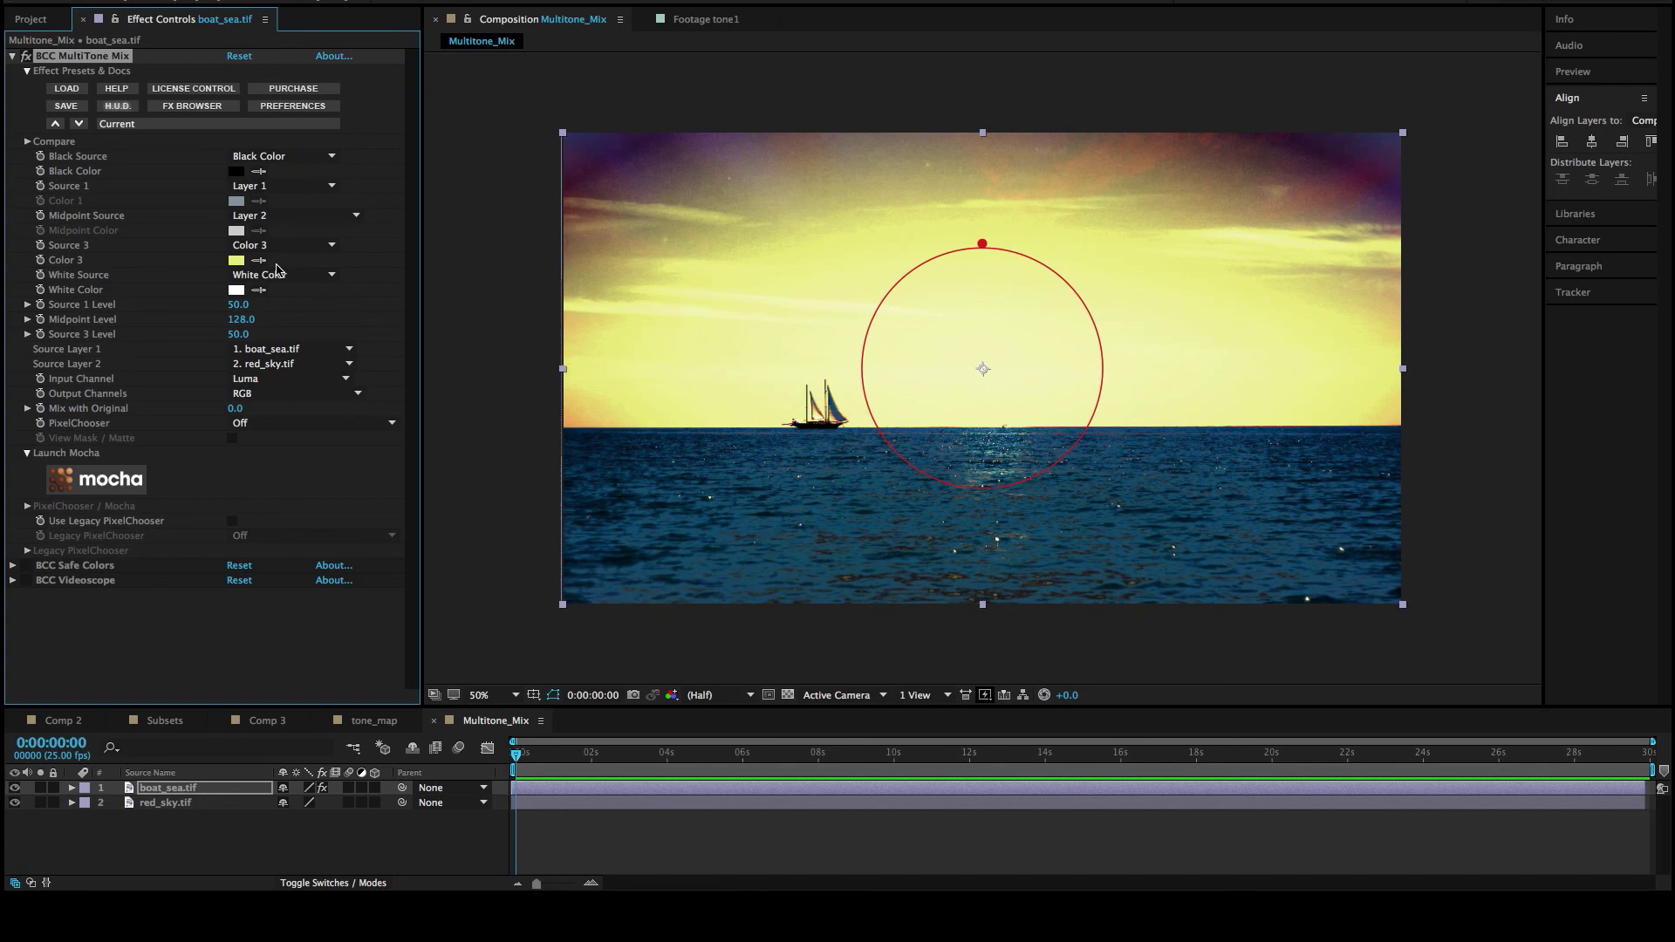
{"action": "left_click", "coordinate": [278, 272]}
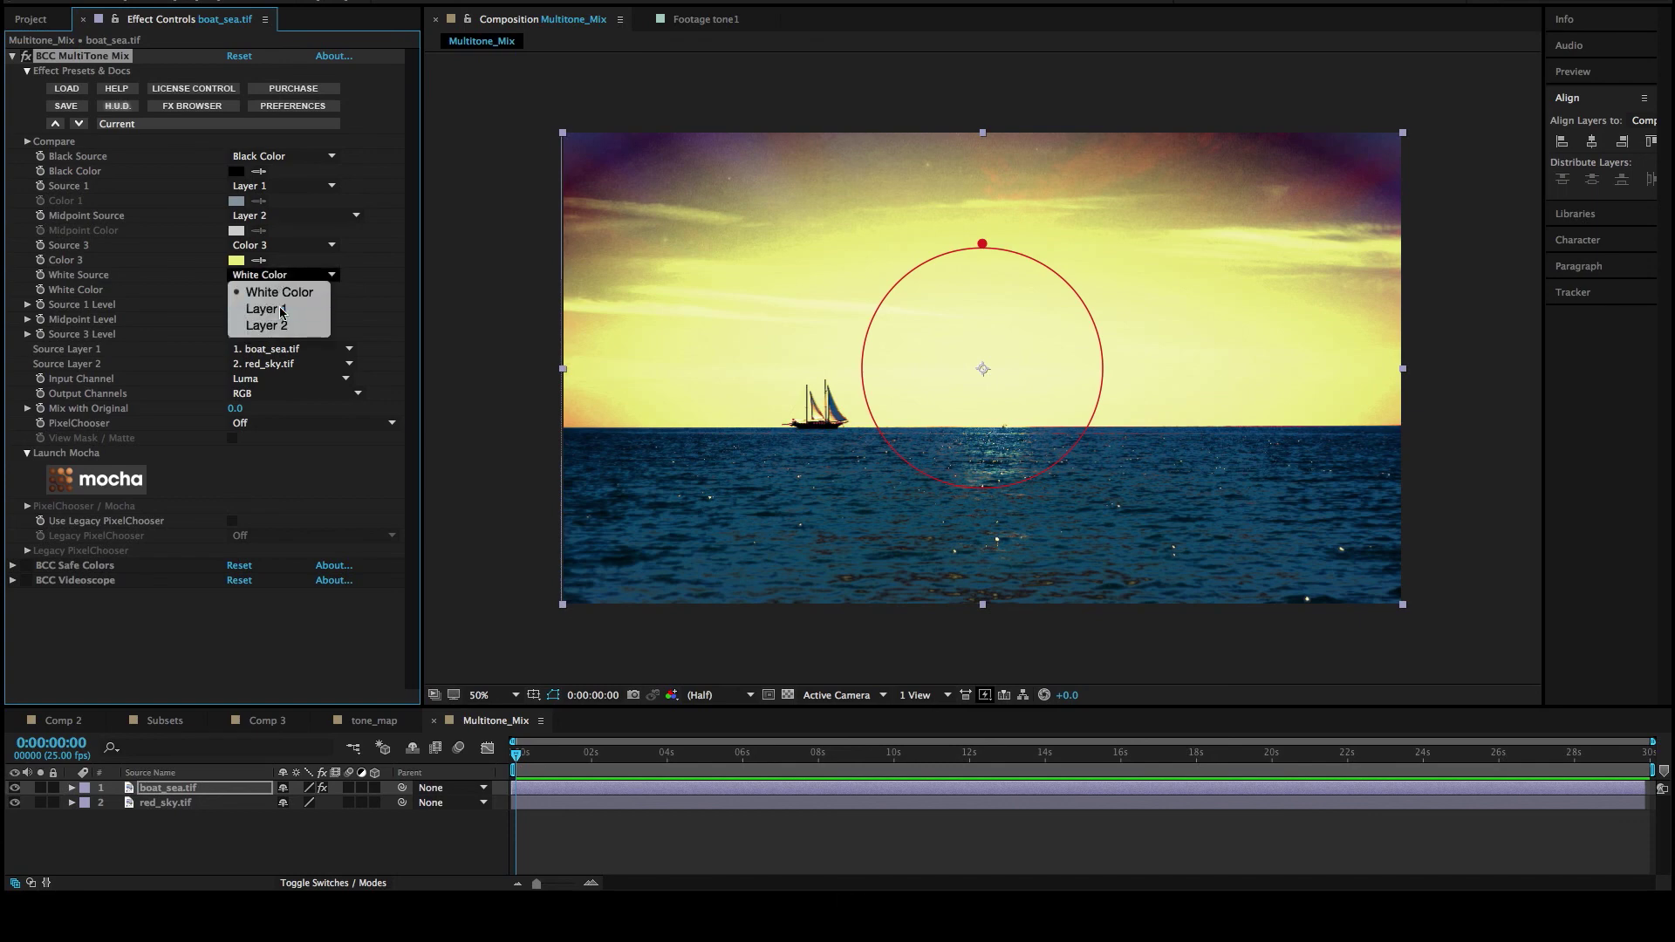
{"action": "left_click", "coordinate": [281, 311]}
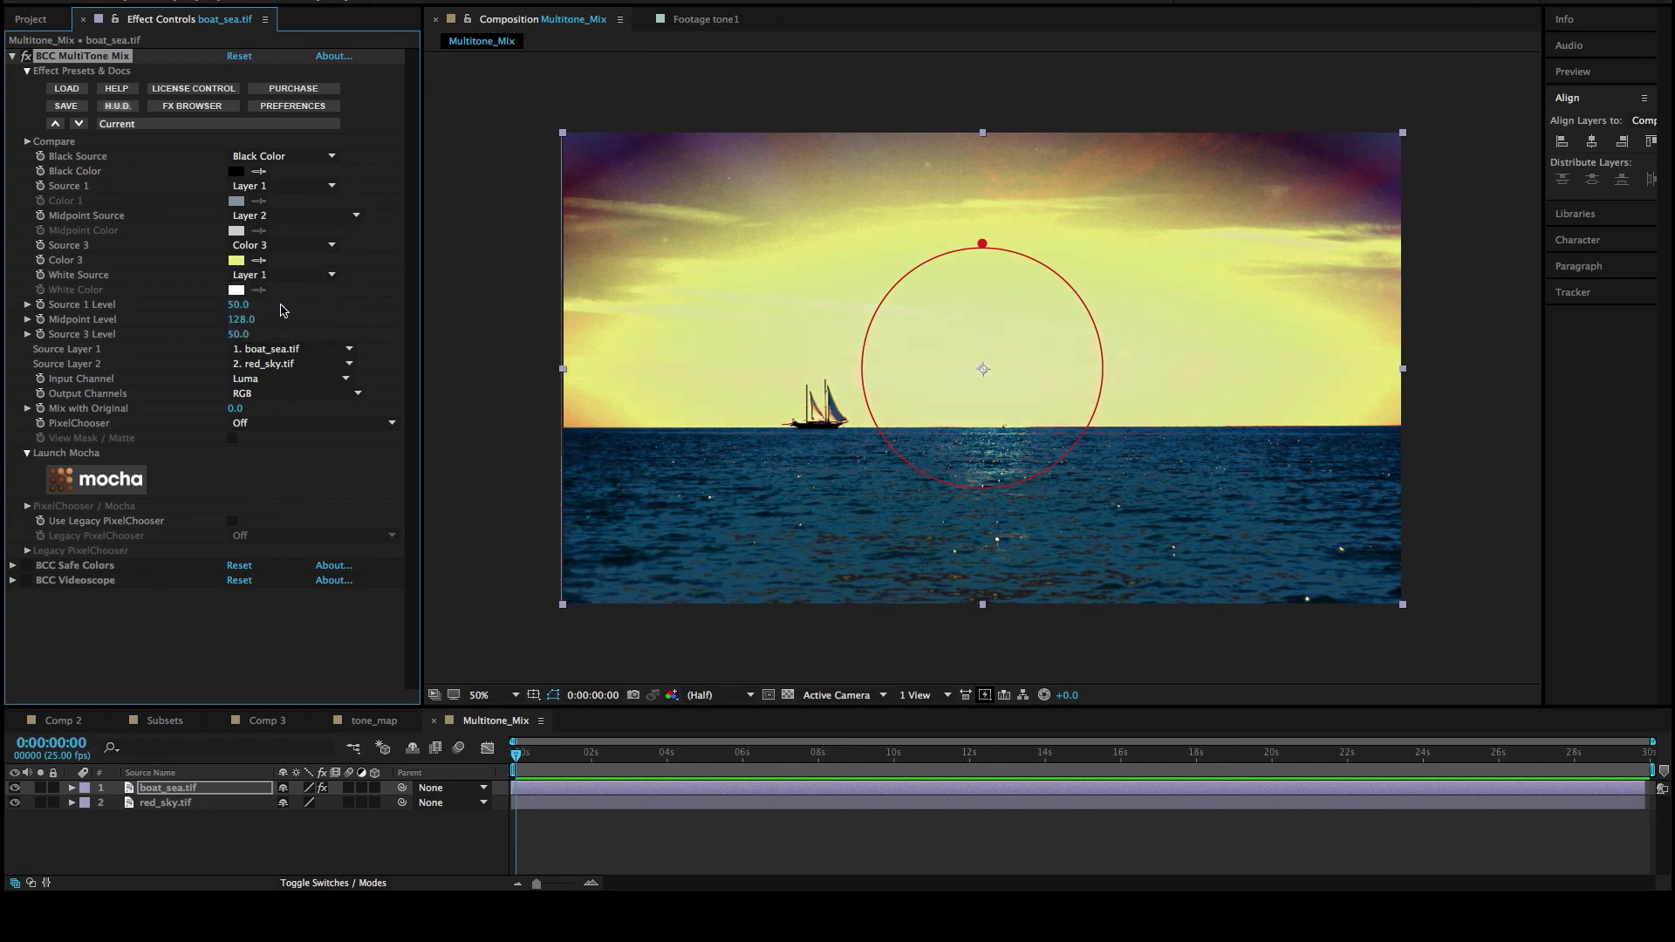
{"action": "left_click_drag", "start_coordinate": [241, 319], "coordinate": [111, 319]}
{"action": "left_click_drag", "start_coordinate": [111, 320], "coordinate": [349, 319]}
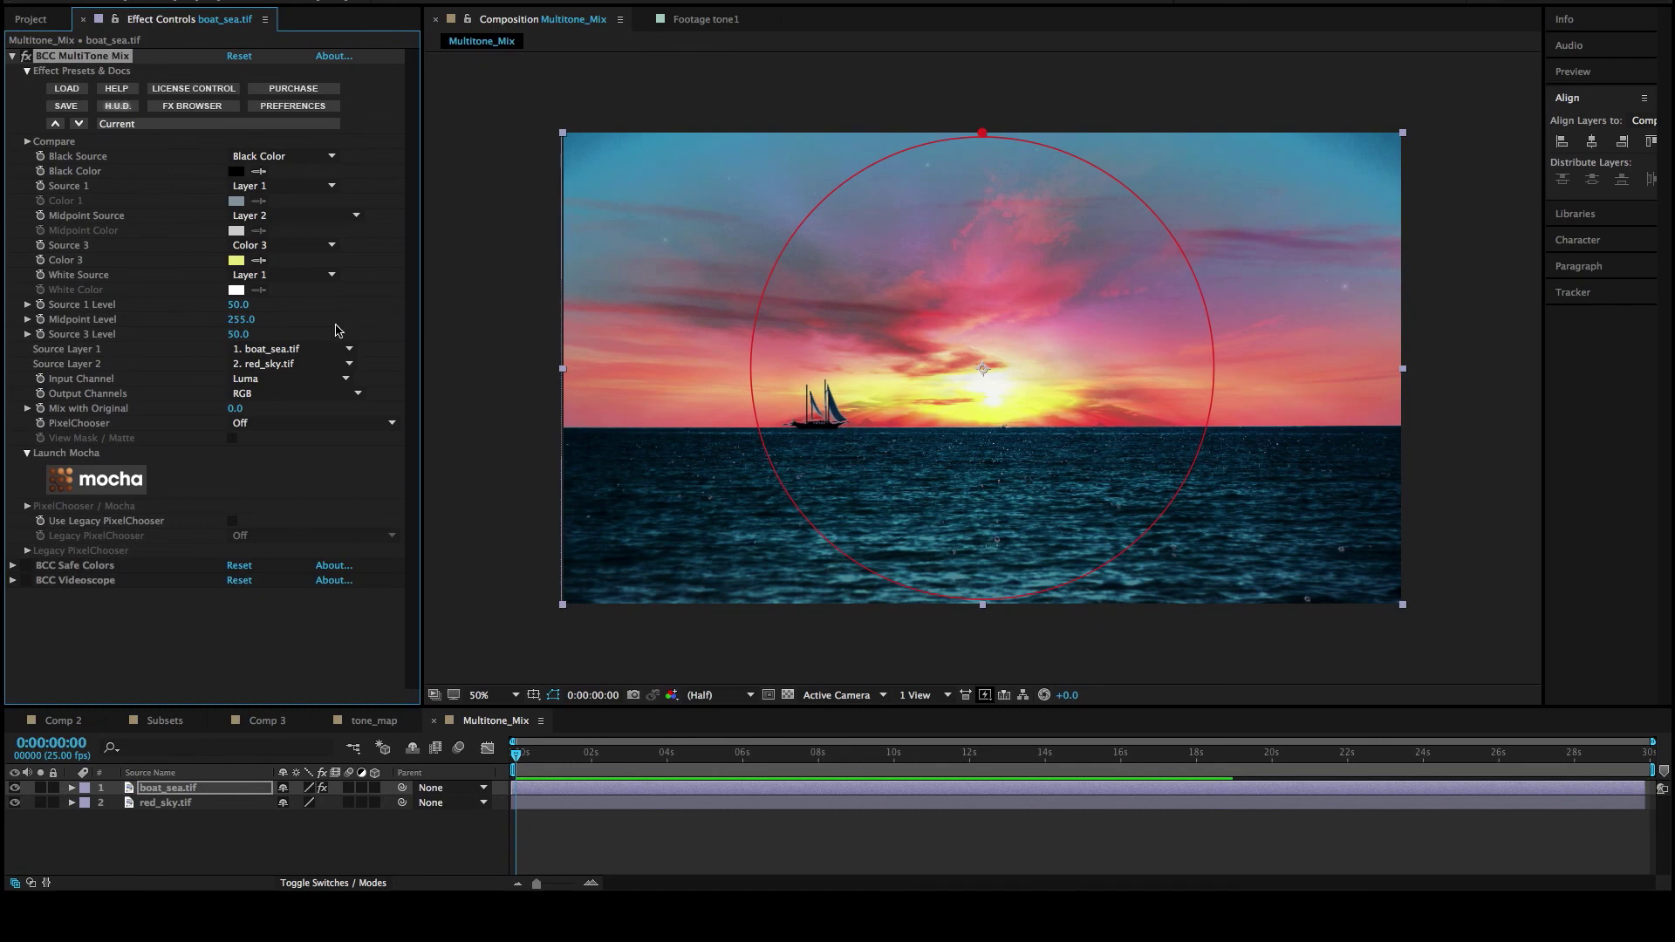
- Collapse the MultiTone Mix settings and turn on BCC Videoscope and BCC Safe Colors for boat_sea.tif
{"action": "left_click", "coordinate": [12, 56]}
{"action": "left_click", "coordinate": [26, 85]}
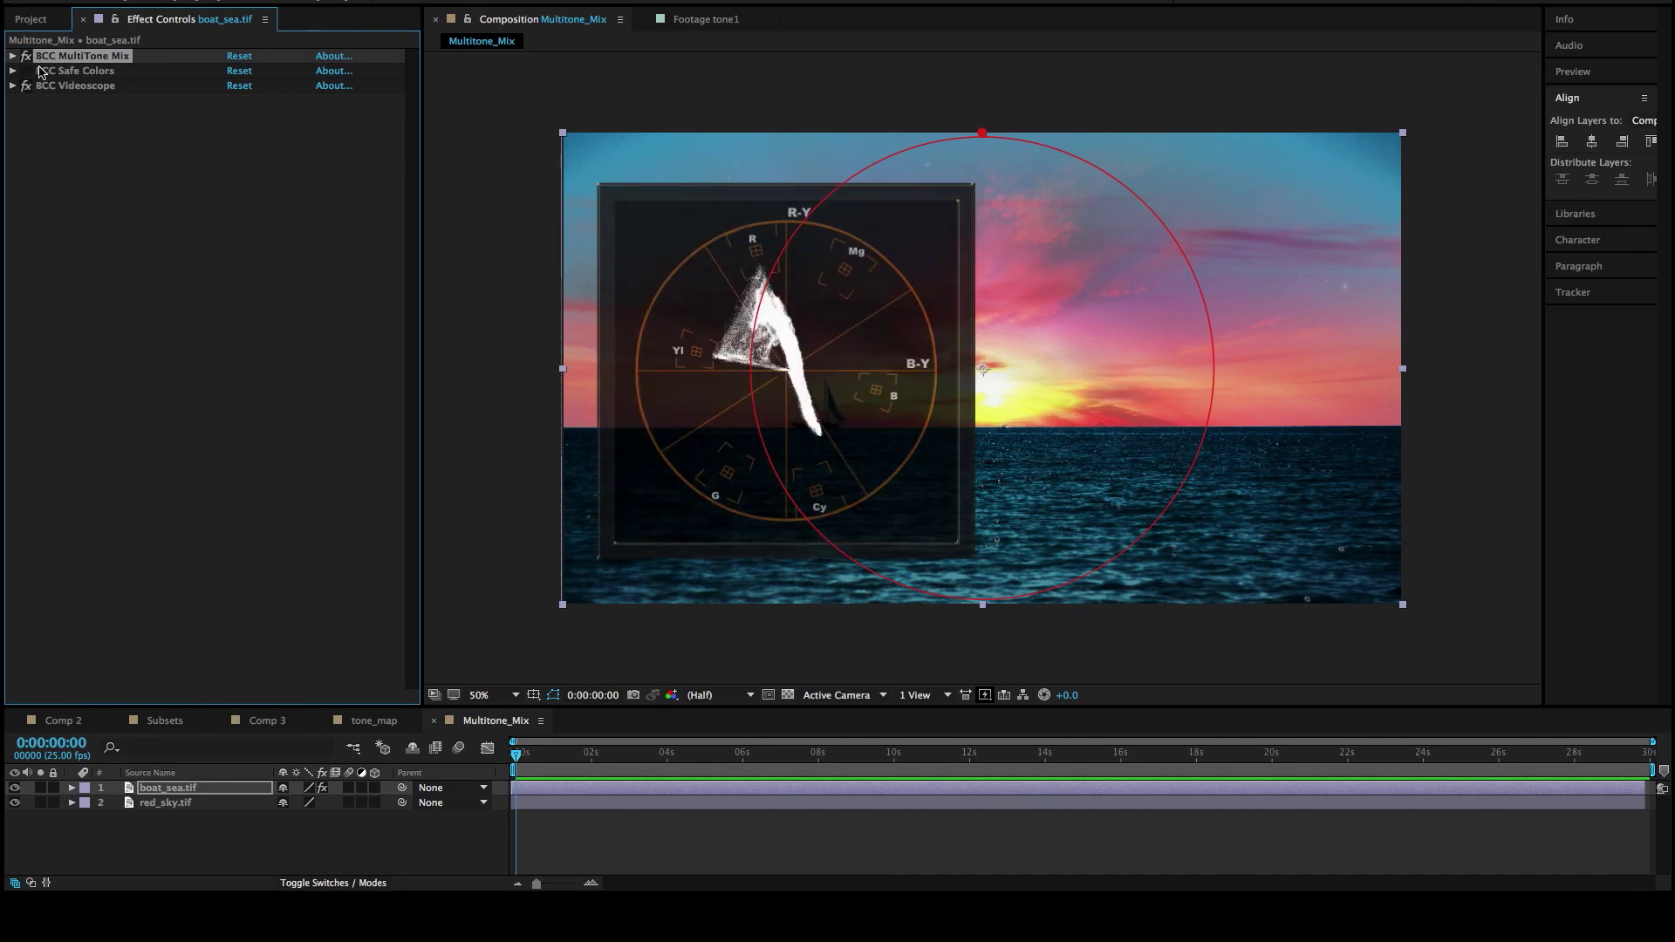
{"action": "left_click", "coordinate": [12, 72]}
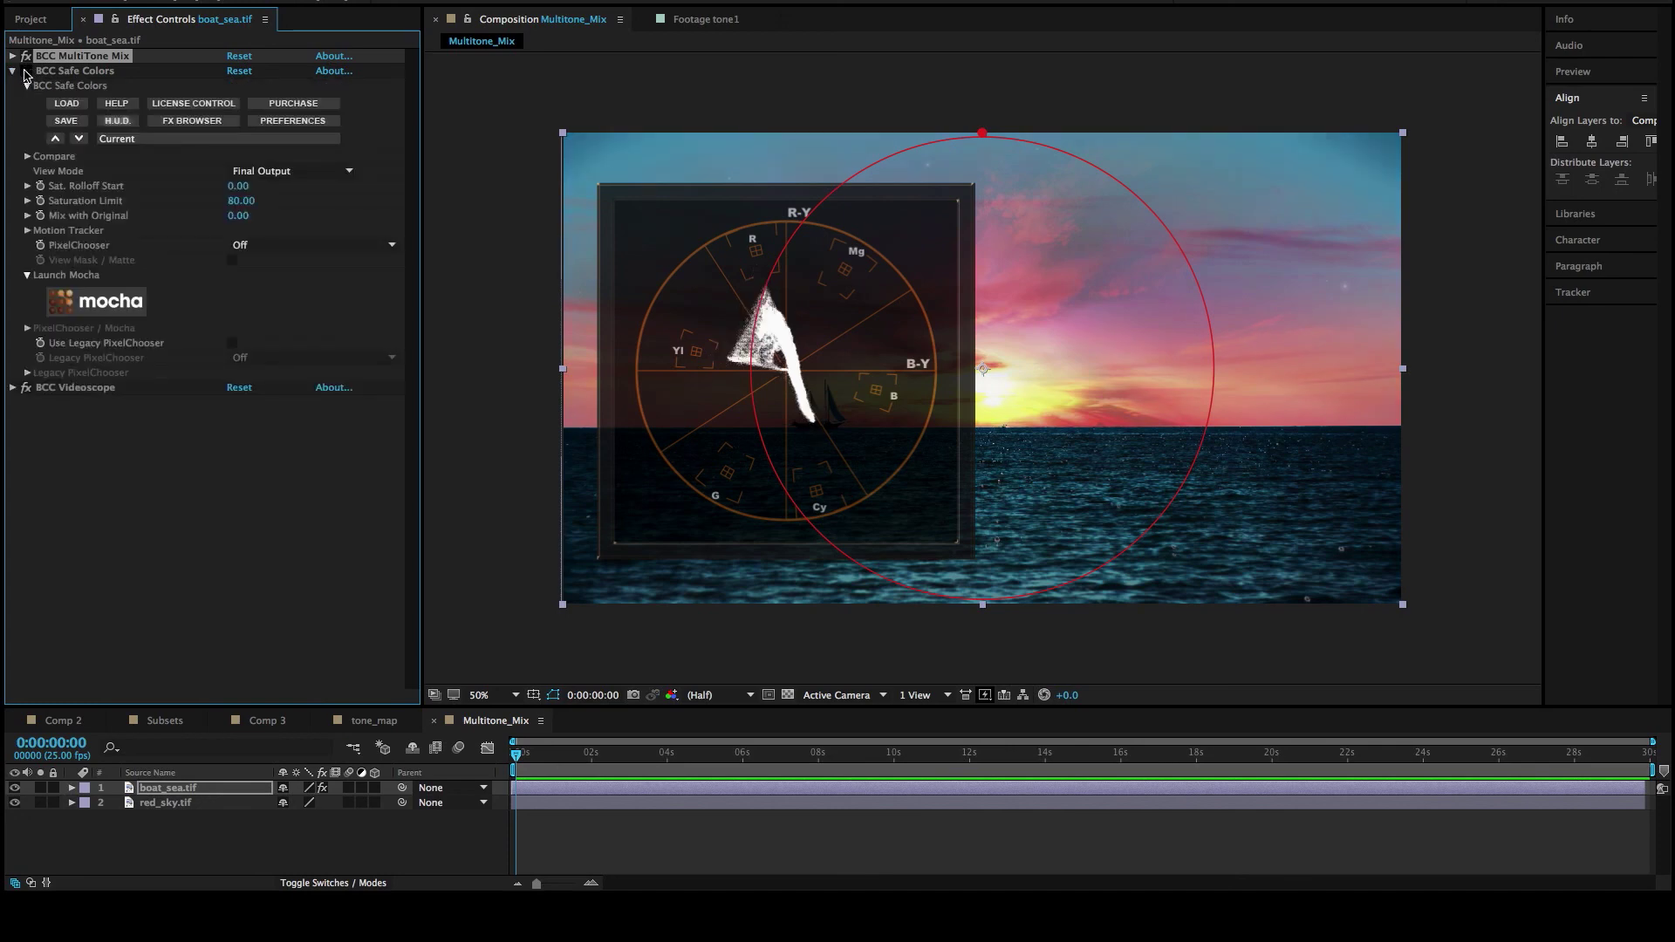
{"action": "left_click", "coordinate": [25, 71]}
{"action": "left_click", "coordinate": [13, 72]}
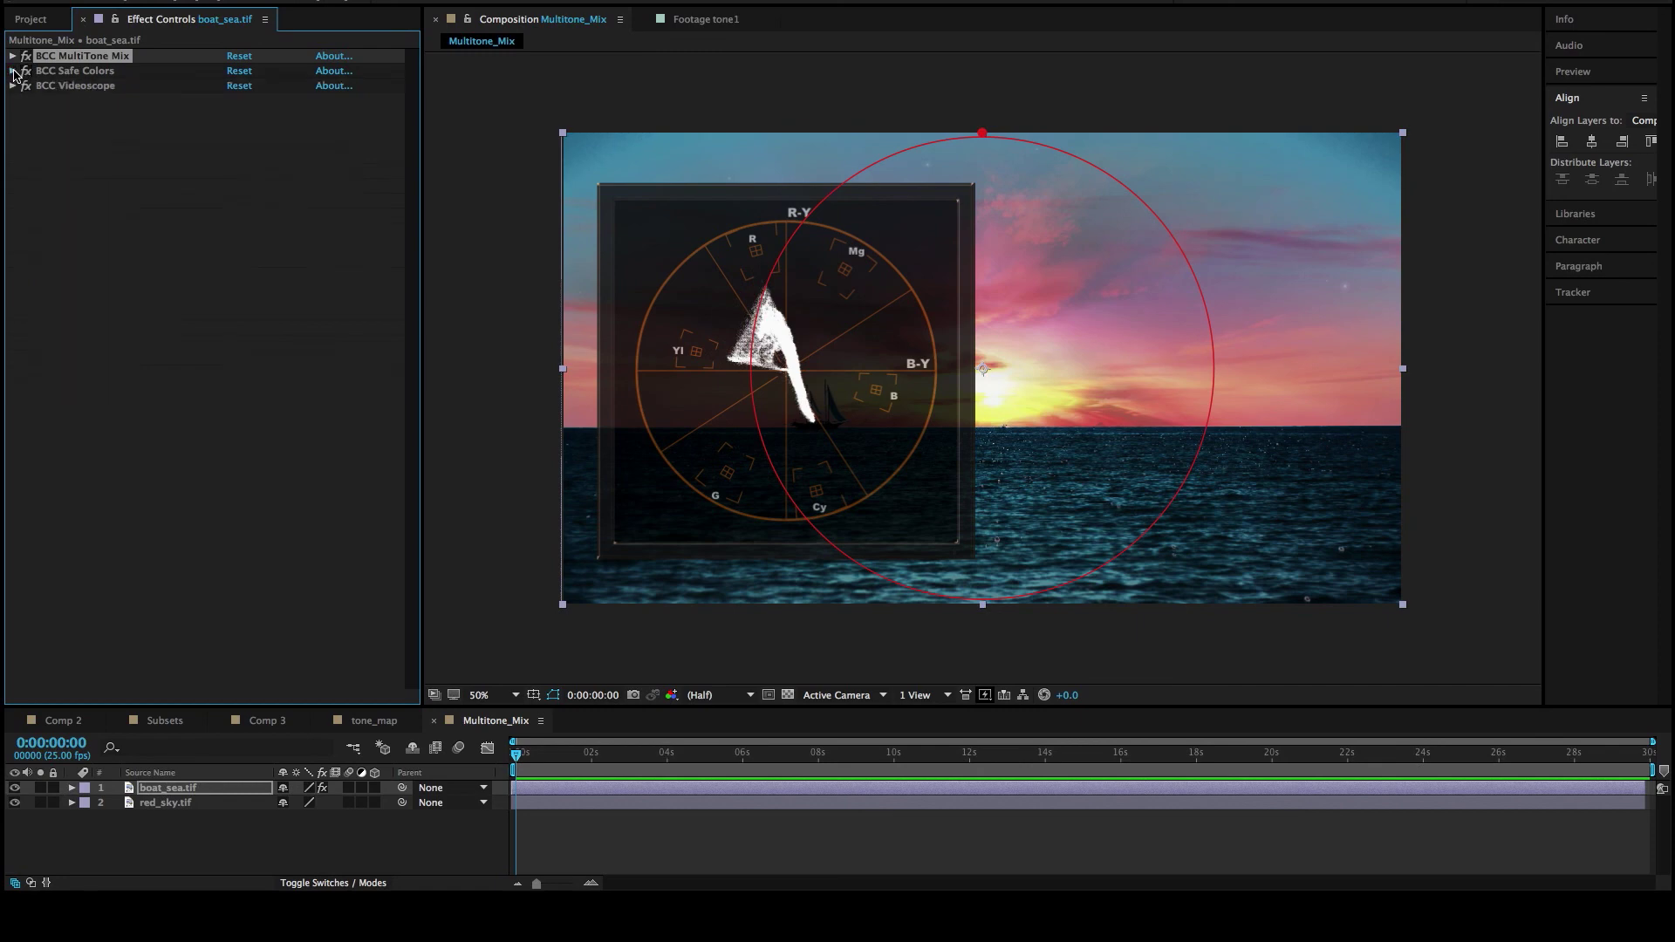